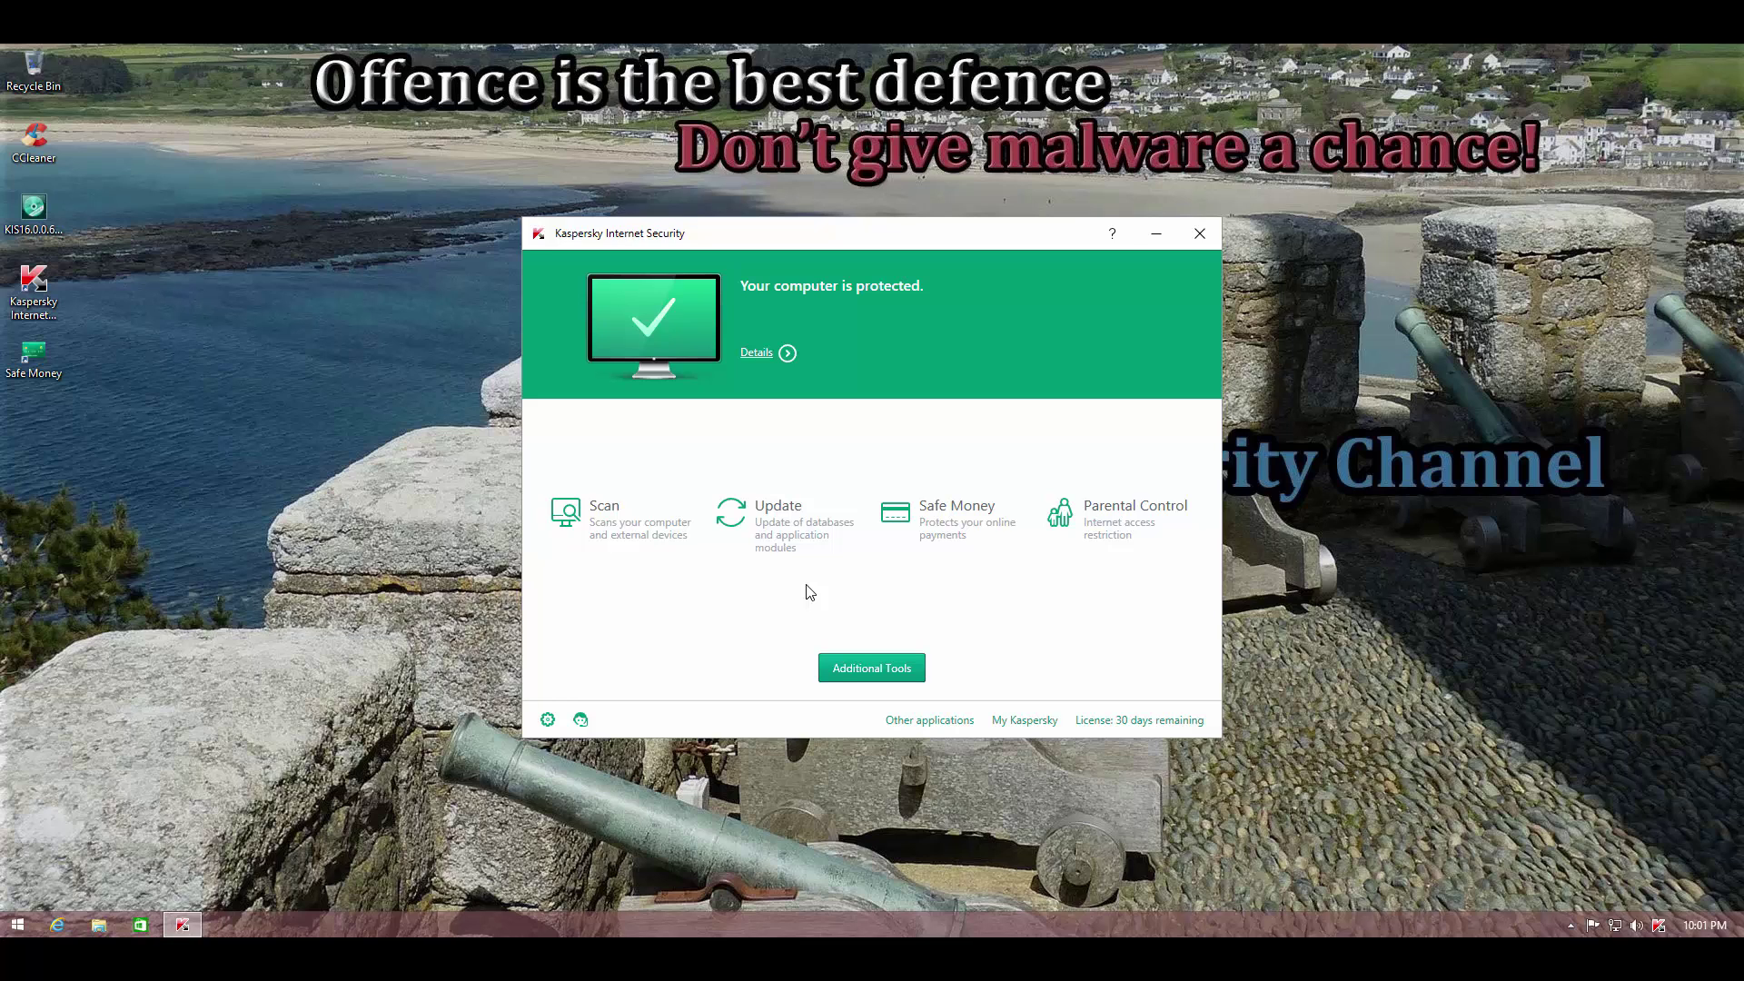
Step: Look over the Cloud Protection, Privacy Protection and Trusted Applications mode pages, returning to Tools after each
left_click(840, 668)
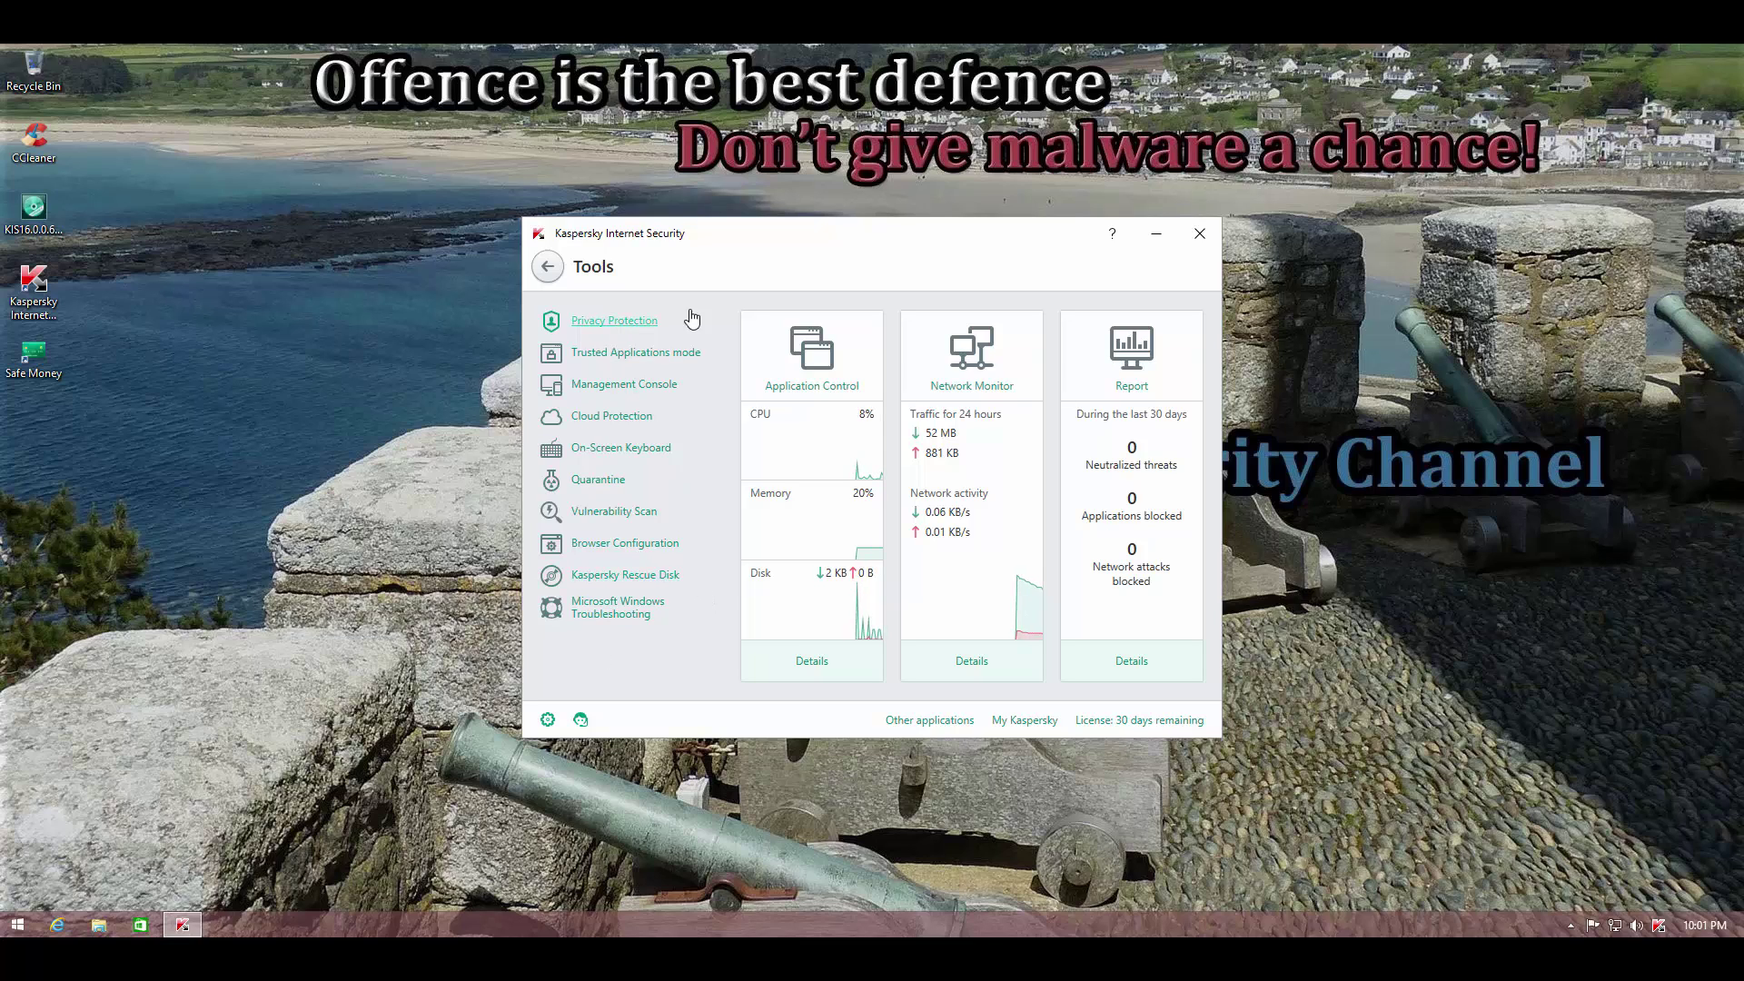
left_click(636, 416)
left_click(547, 266)
left_click(606, 323)
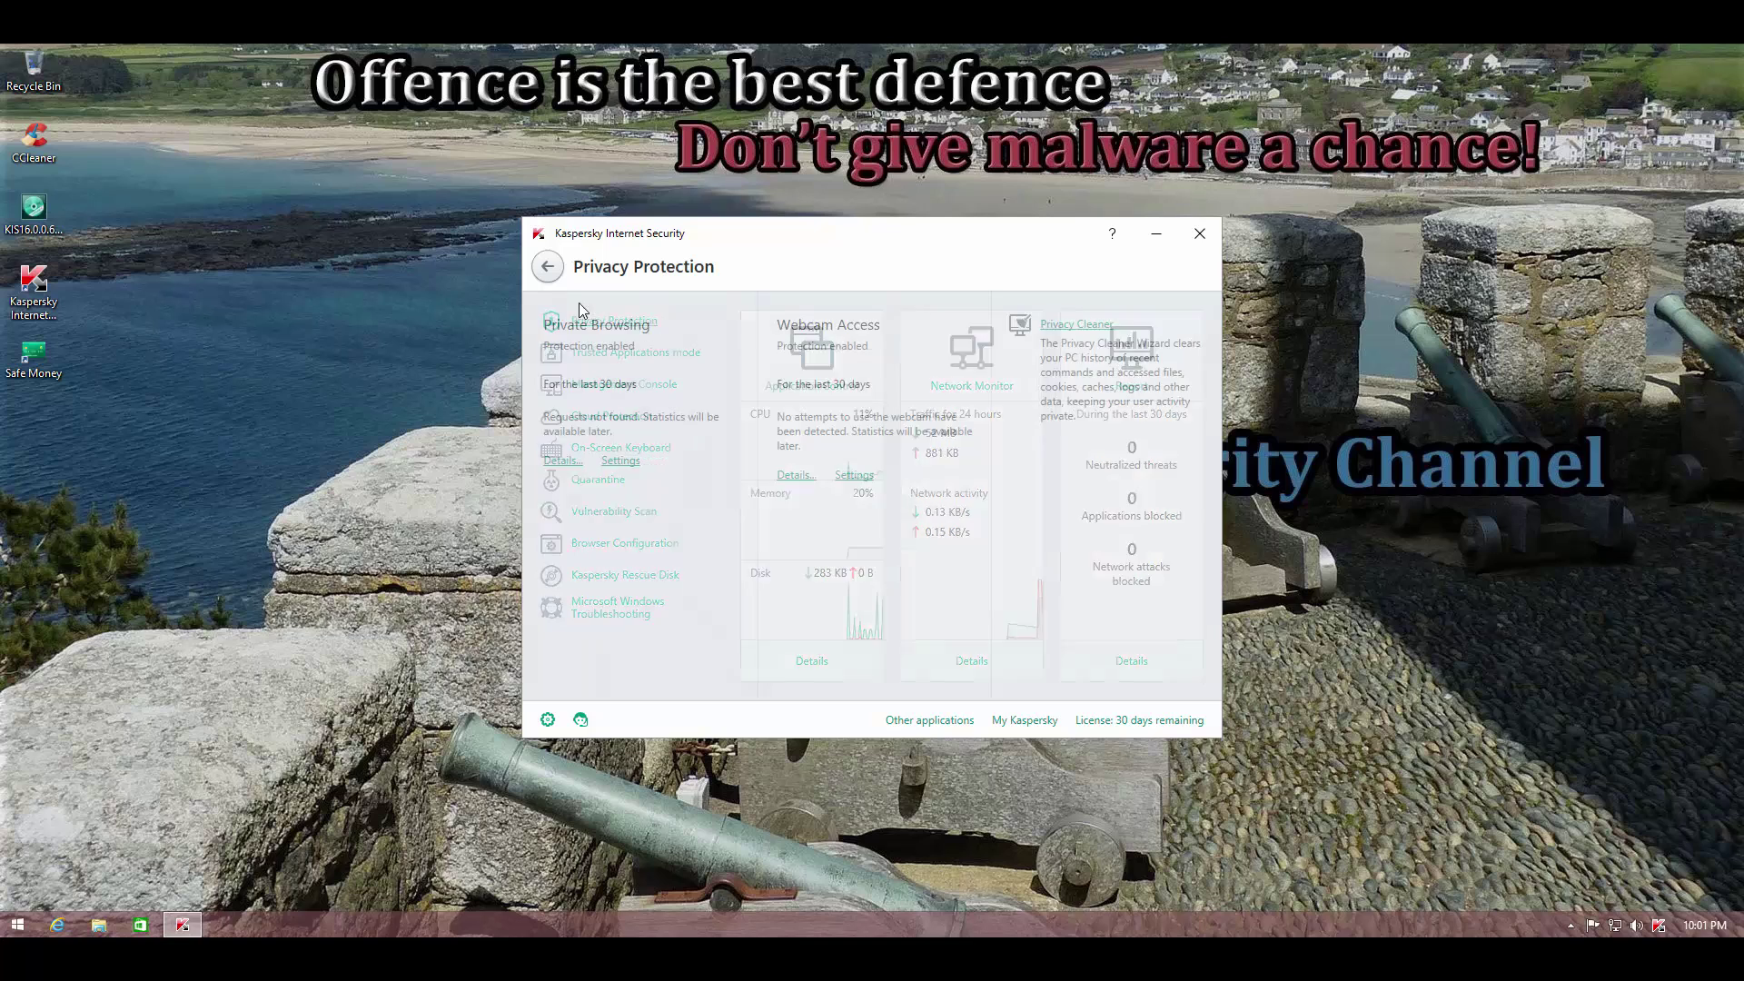
left_click(547, 266)
left_click(601, 352)
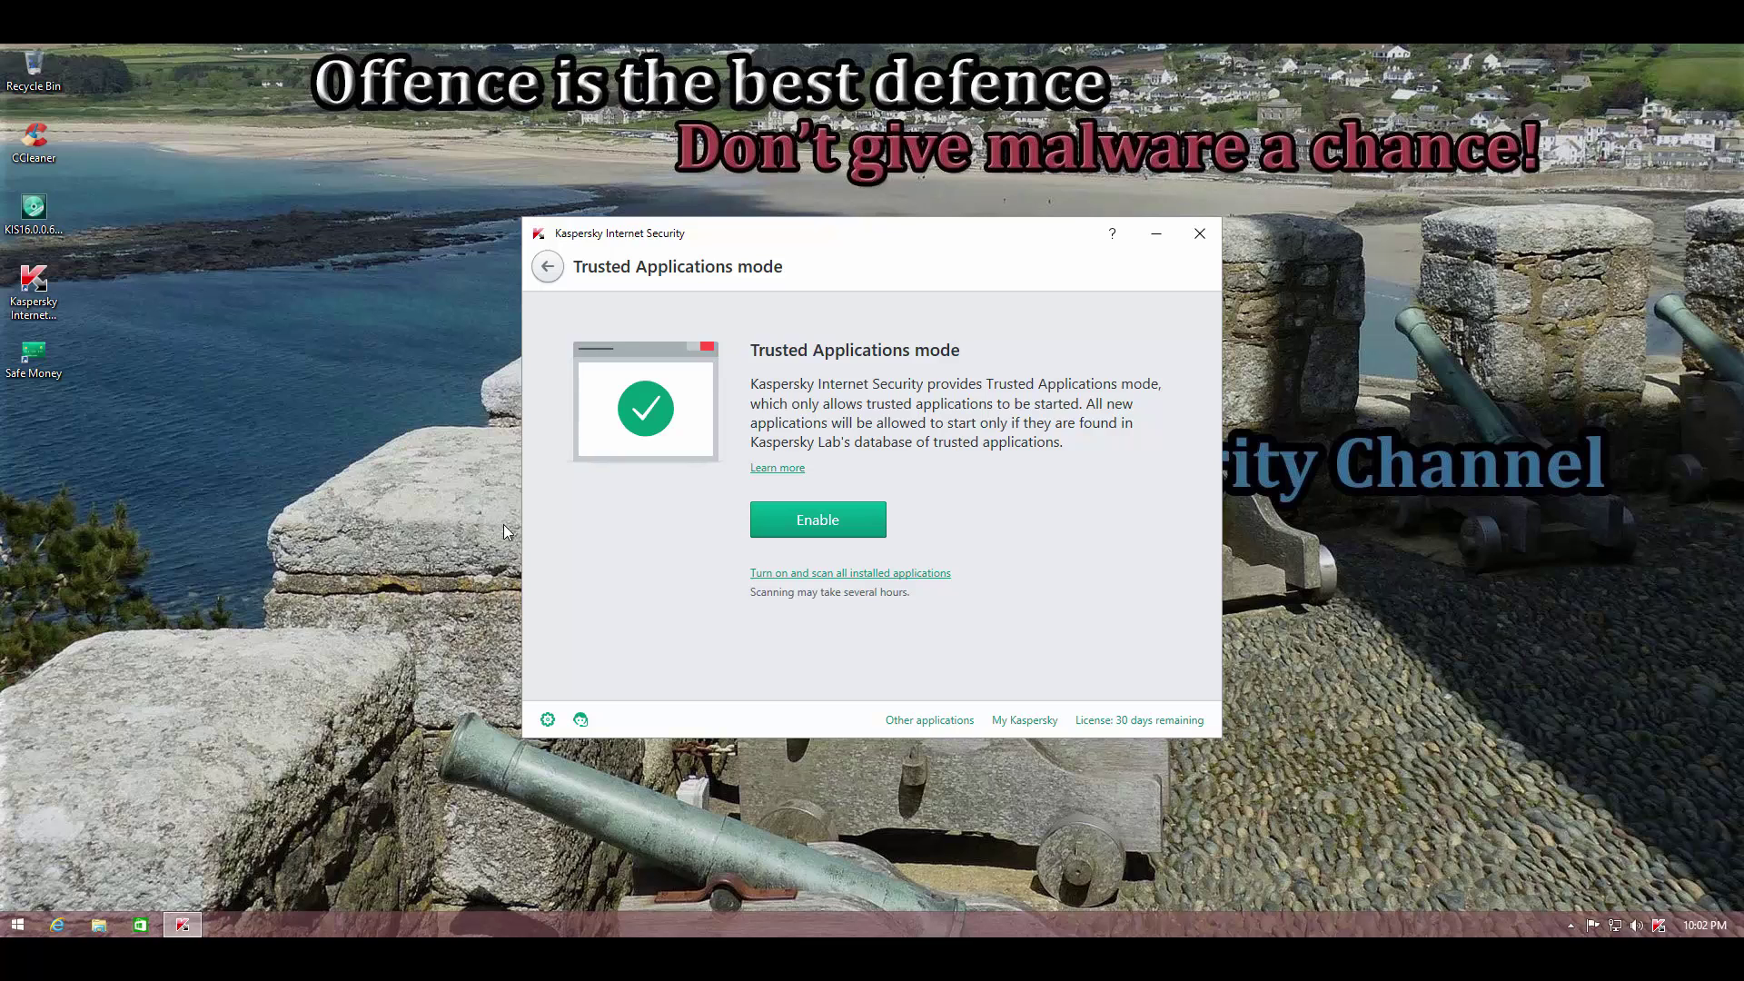
left_click(547, 266)
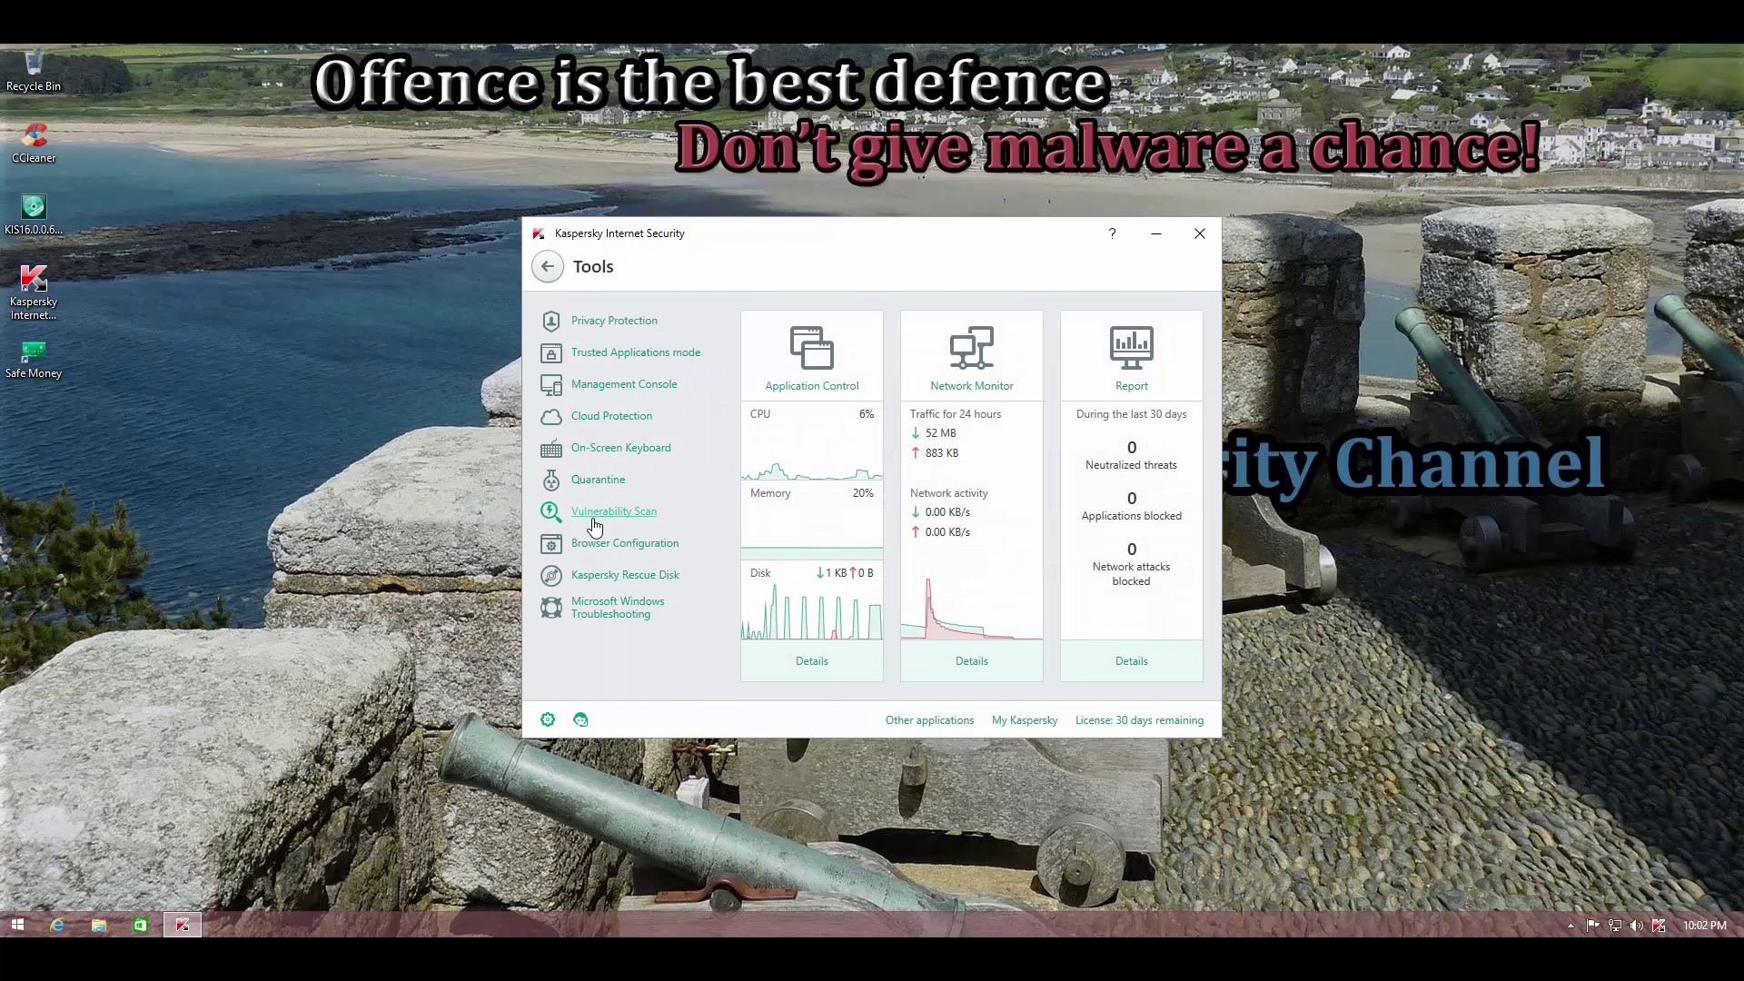
Step: Switch System Changes Control on in the Protection settings
left_click(548, 720)
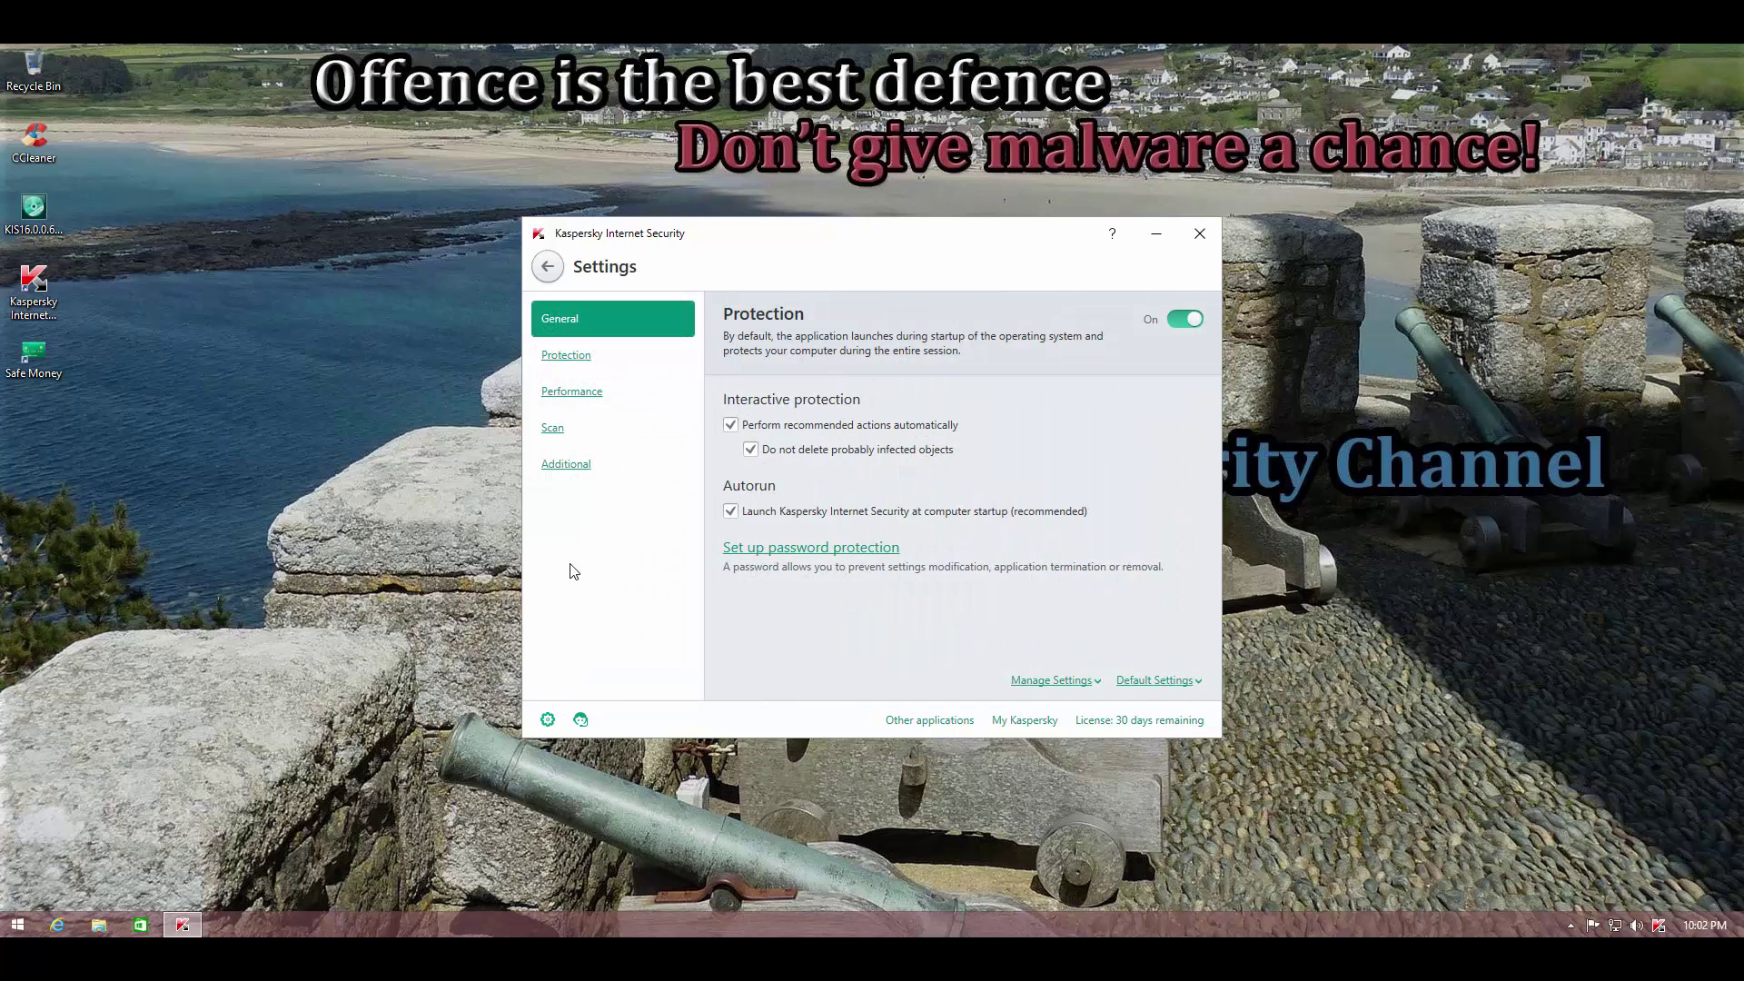
left_click(595, 363)
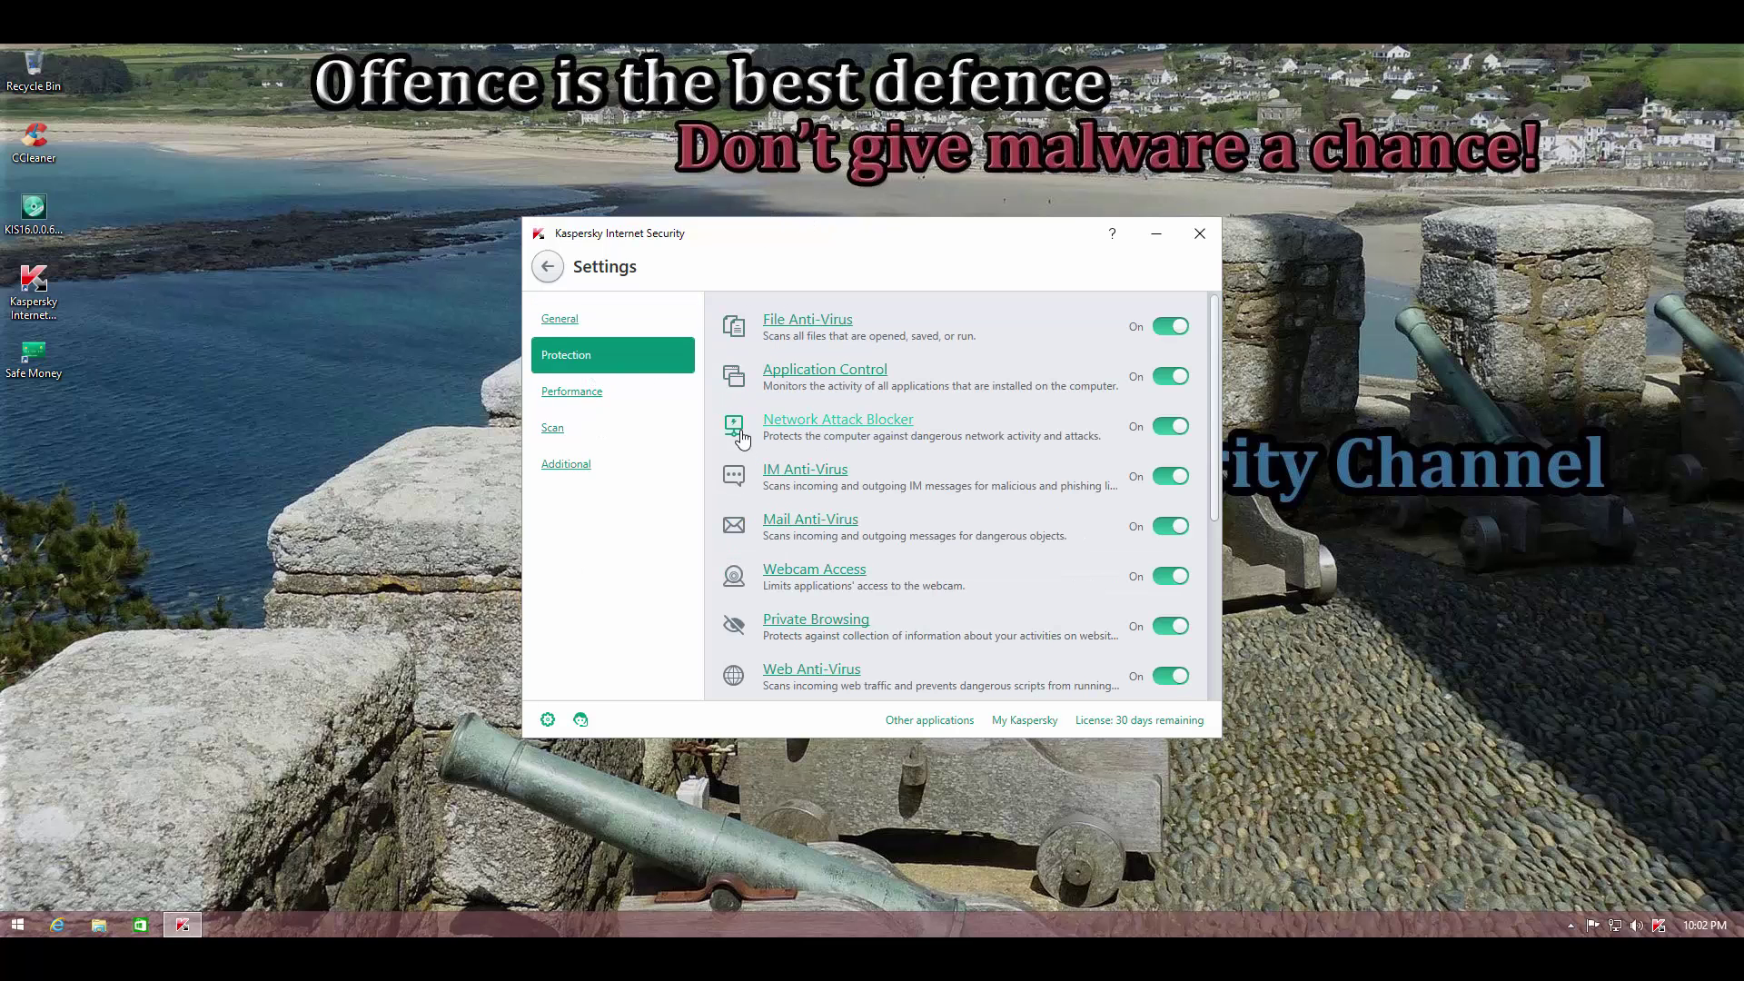
scroll(884, 551, "down", 4)
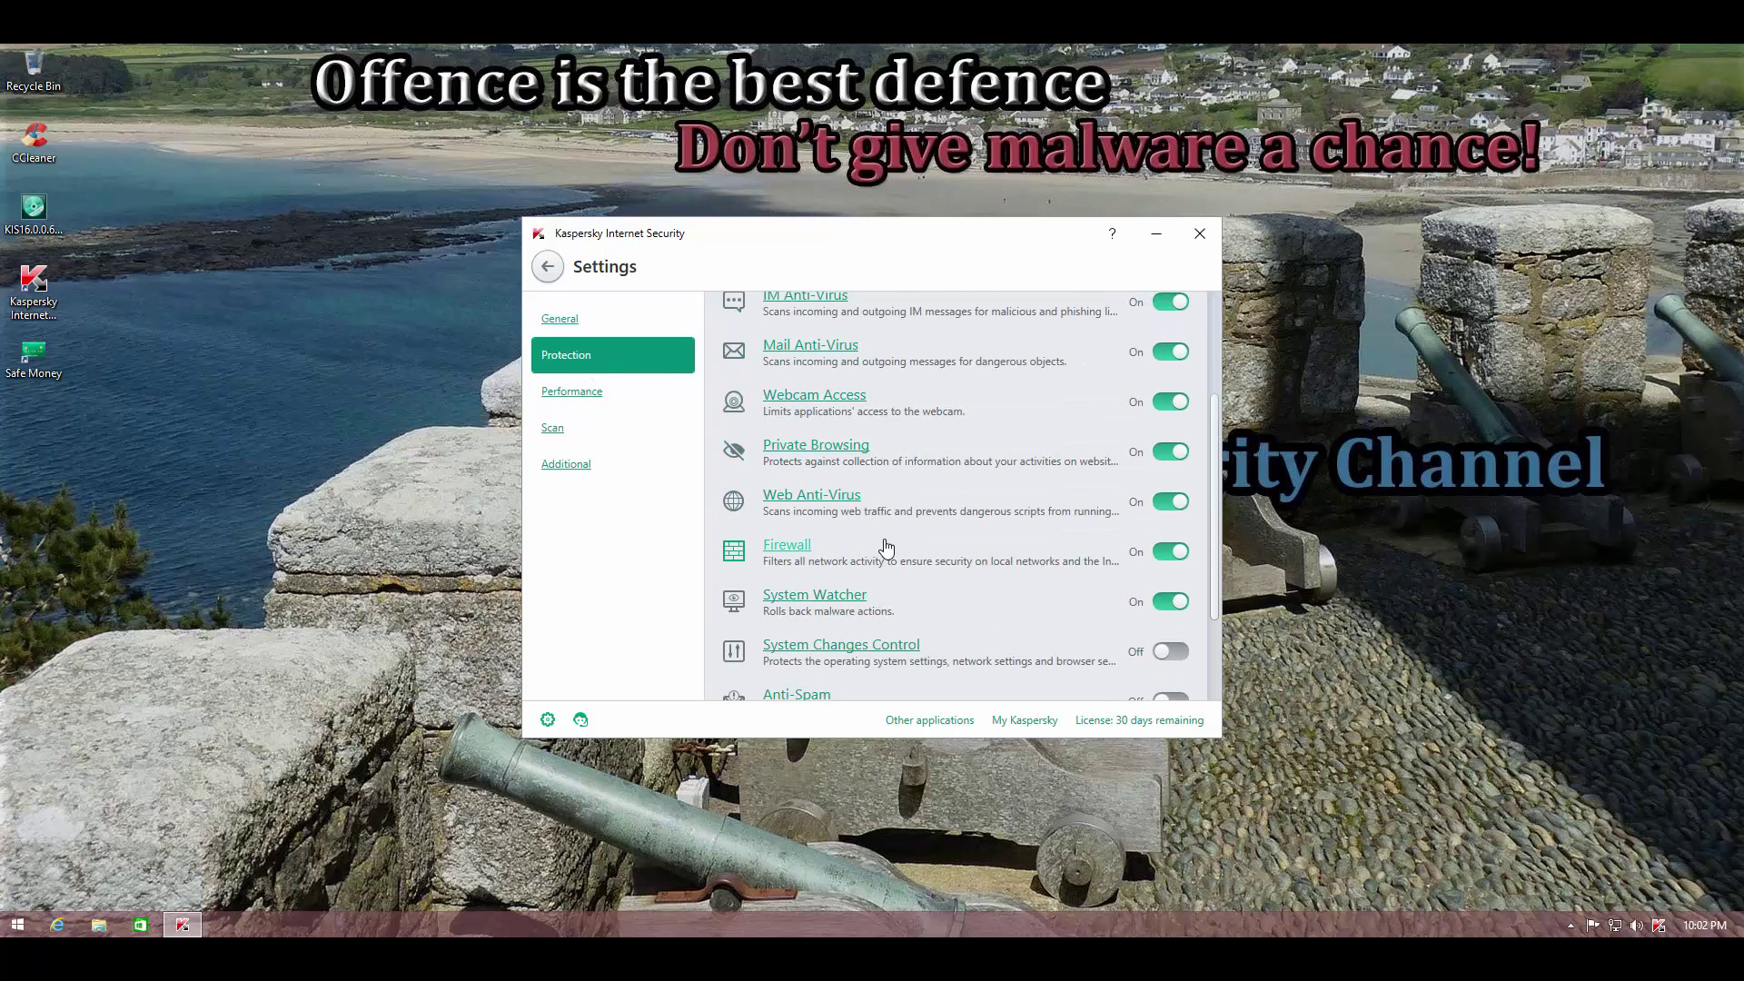
scroll(868, 618, "down", 1)
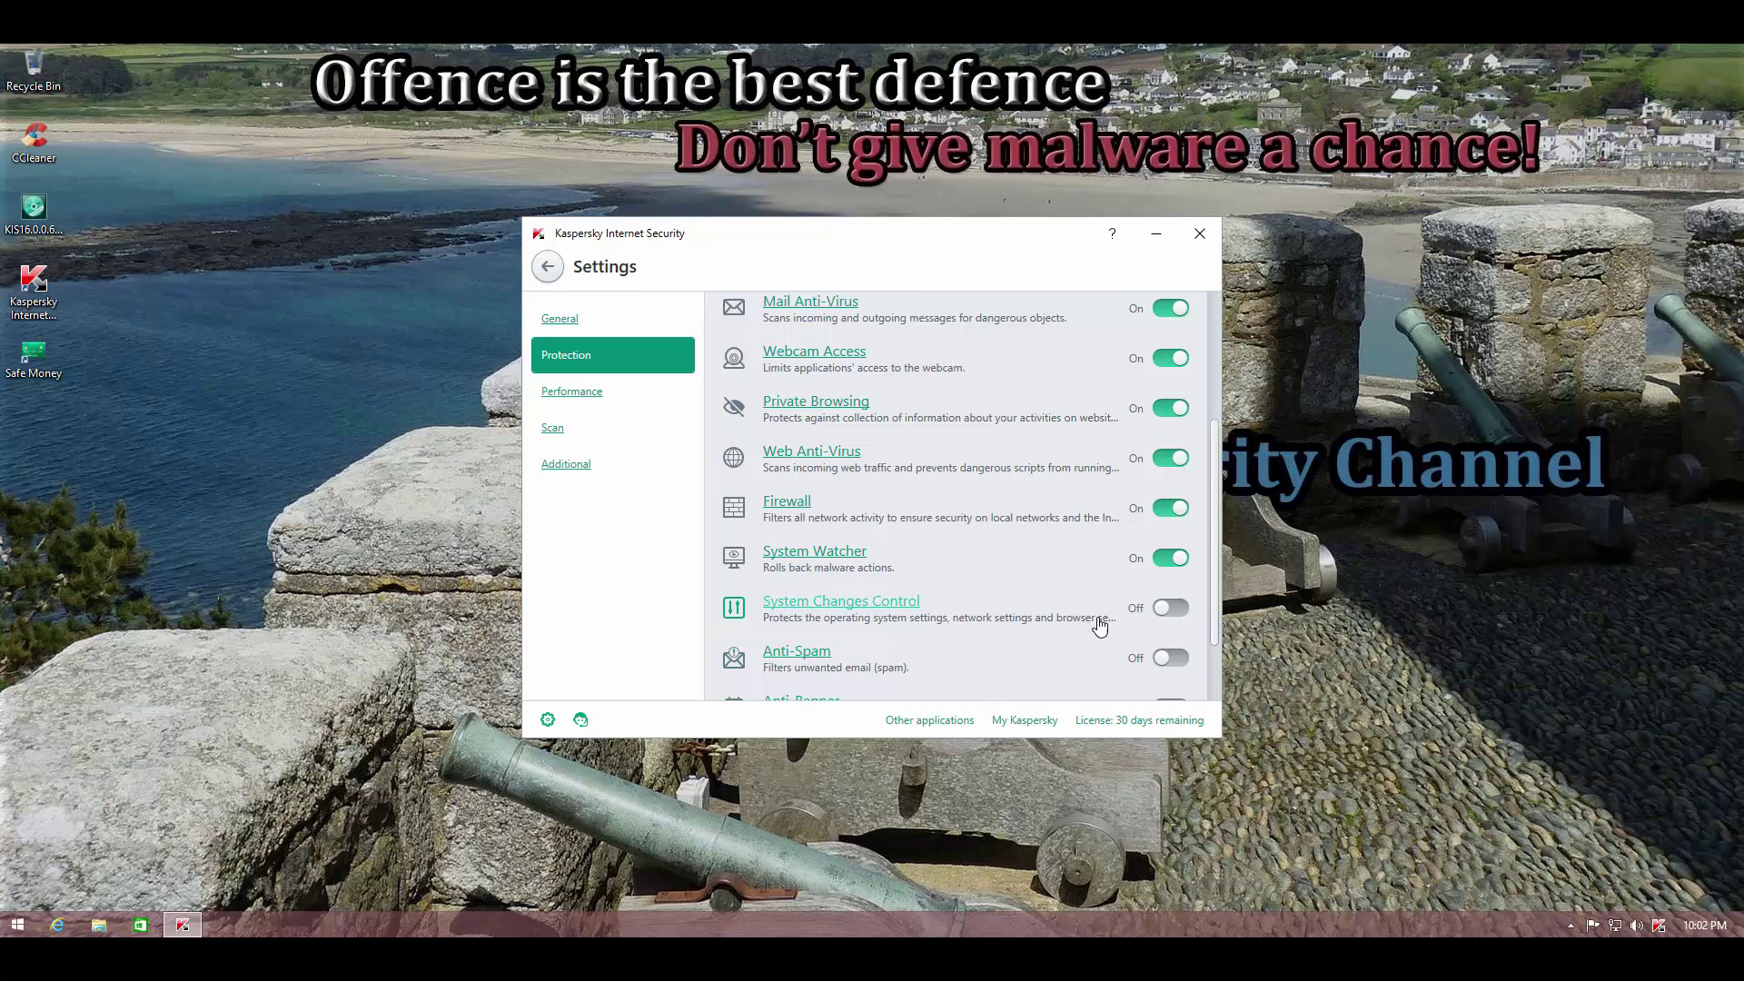
left_click(1177, 608)
scroll(861, 556, "down", 1)
scroll(861, 556, "down", 1)
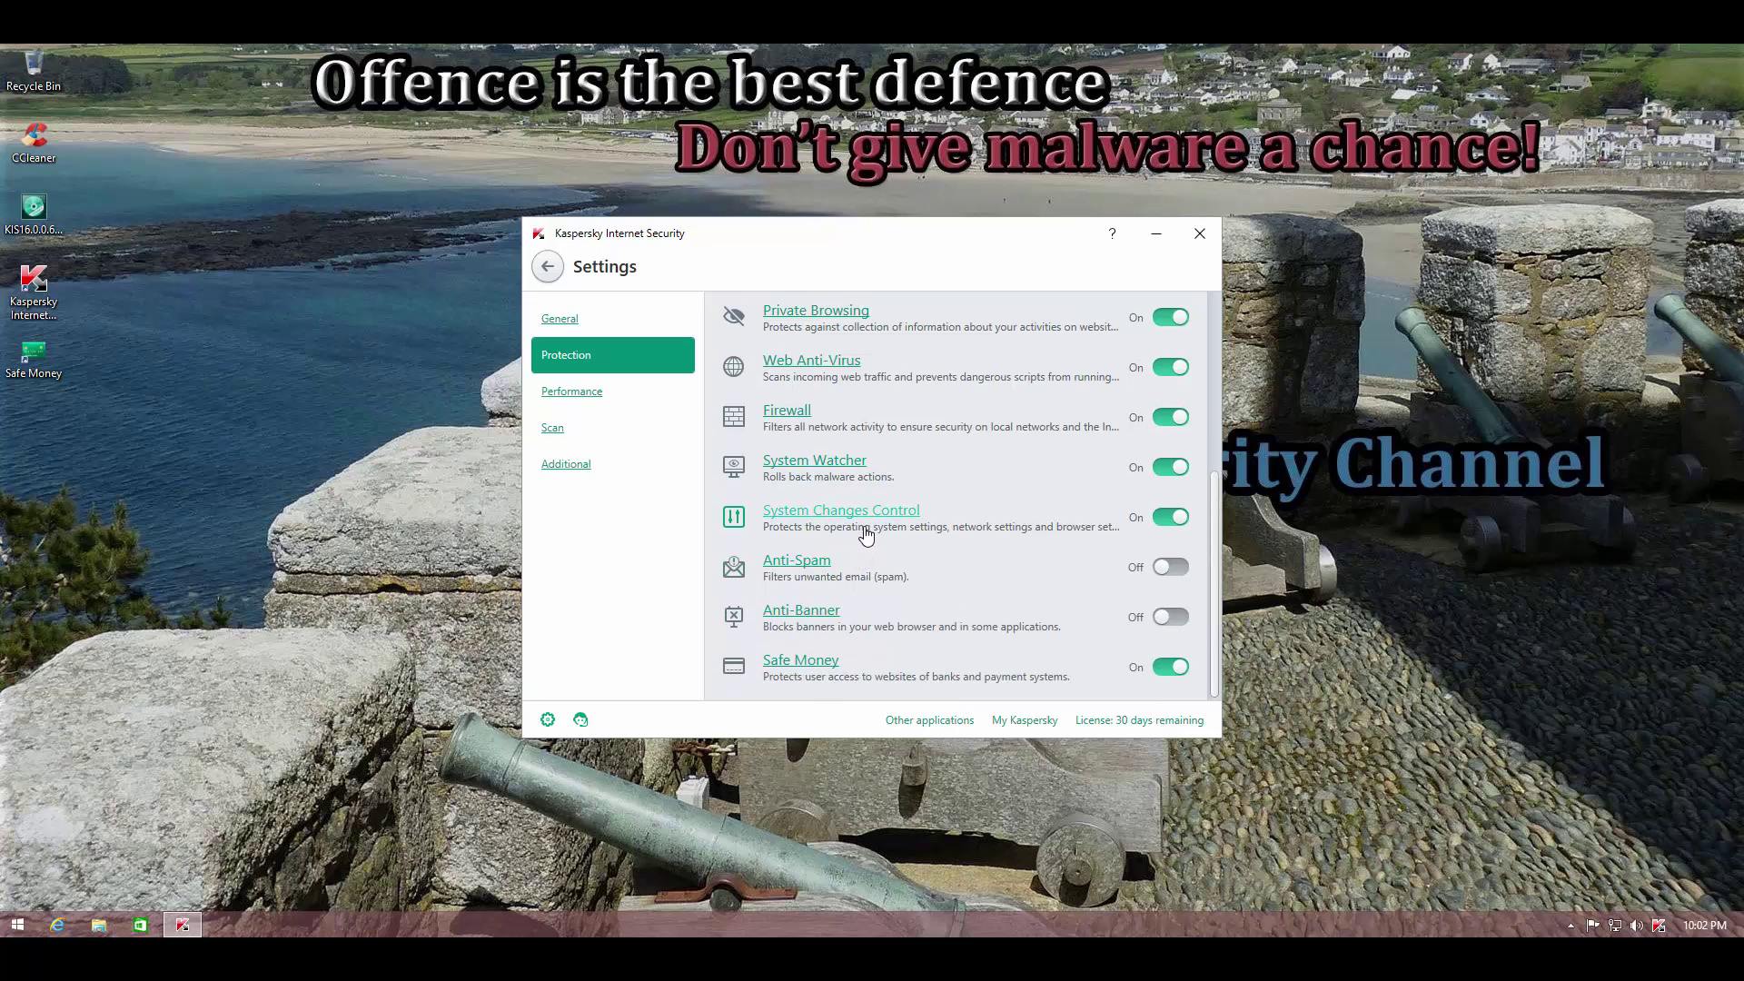
scroll(868, 527, "up", 7)
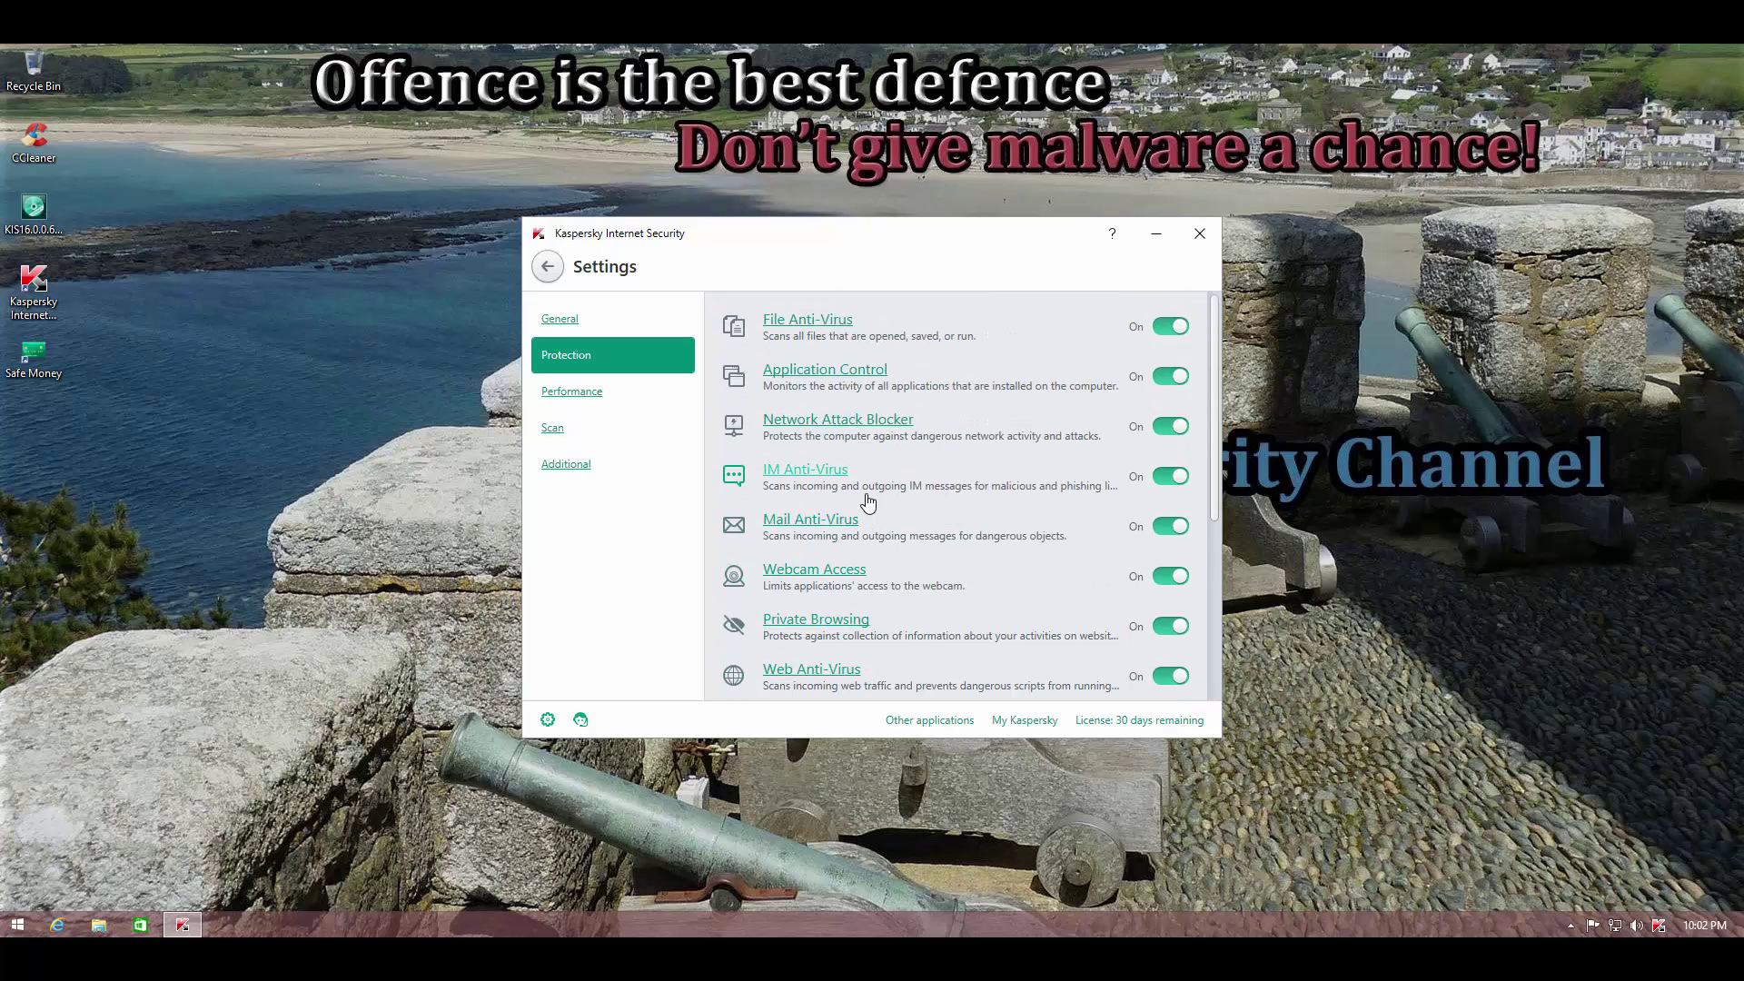
Step: In File Anti-Virus settings, keep Delete as the action on threat detection
left_click(805, 319)
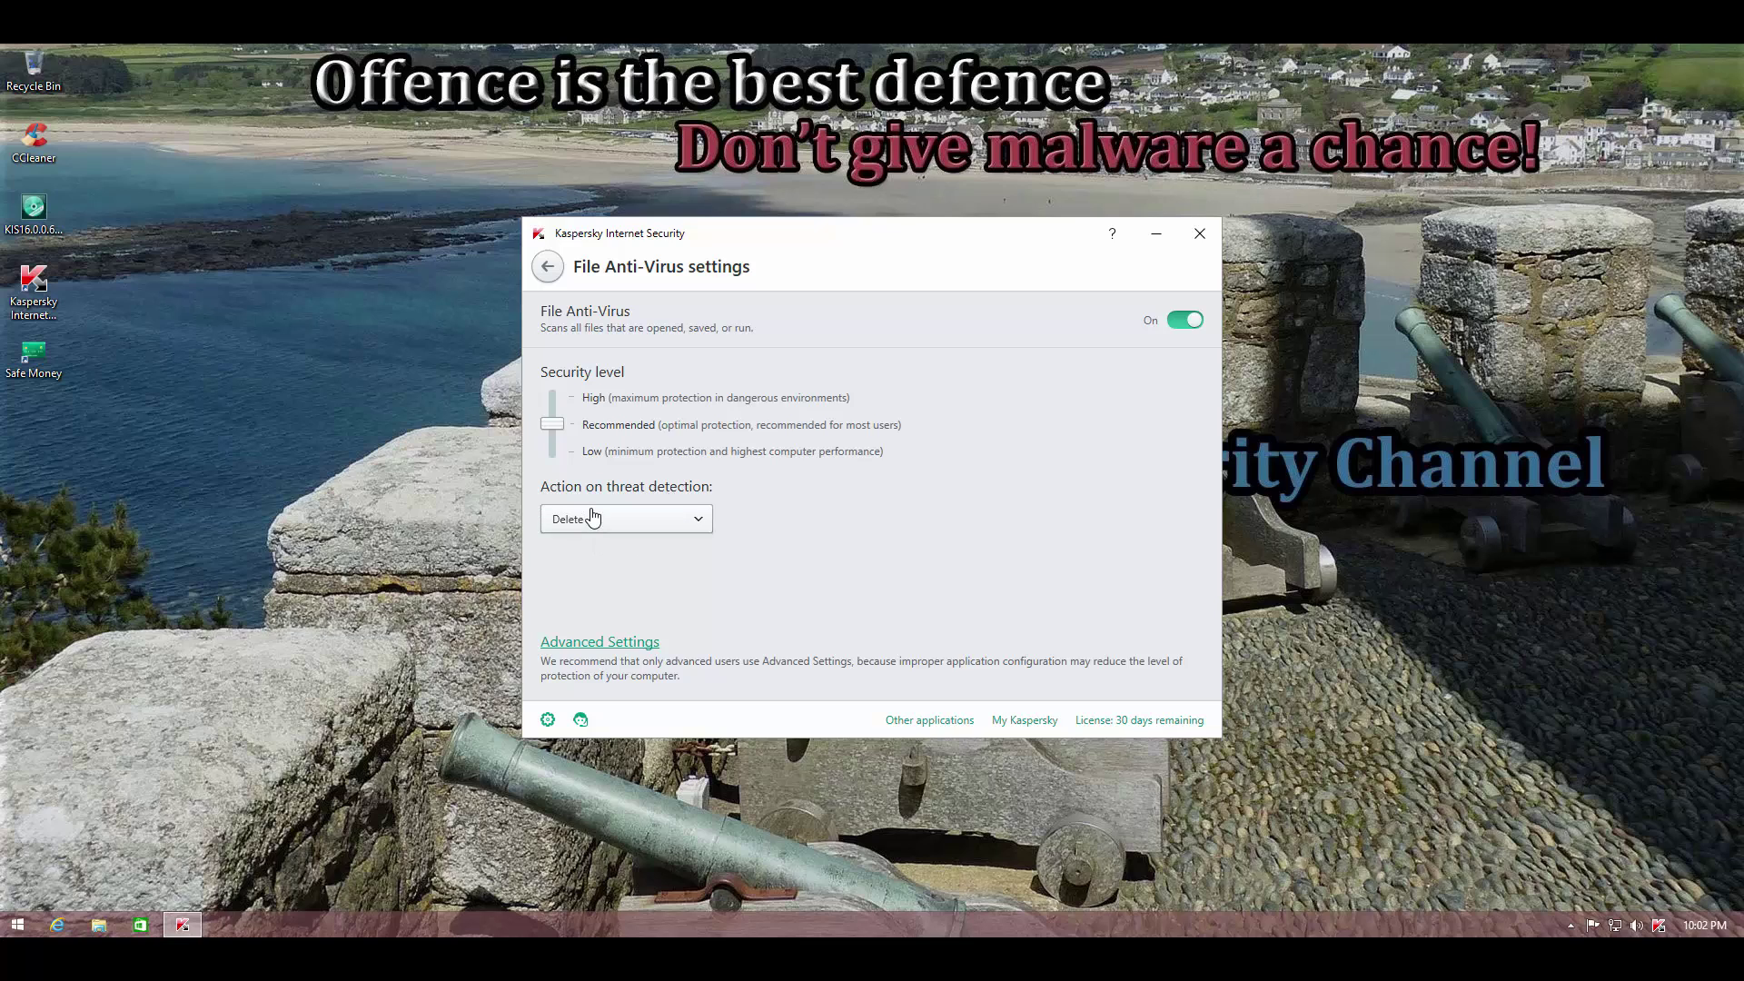
left_click(617, 525)
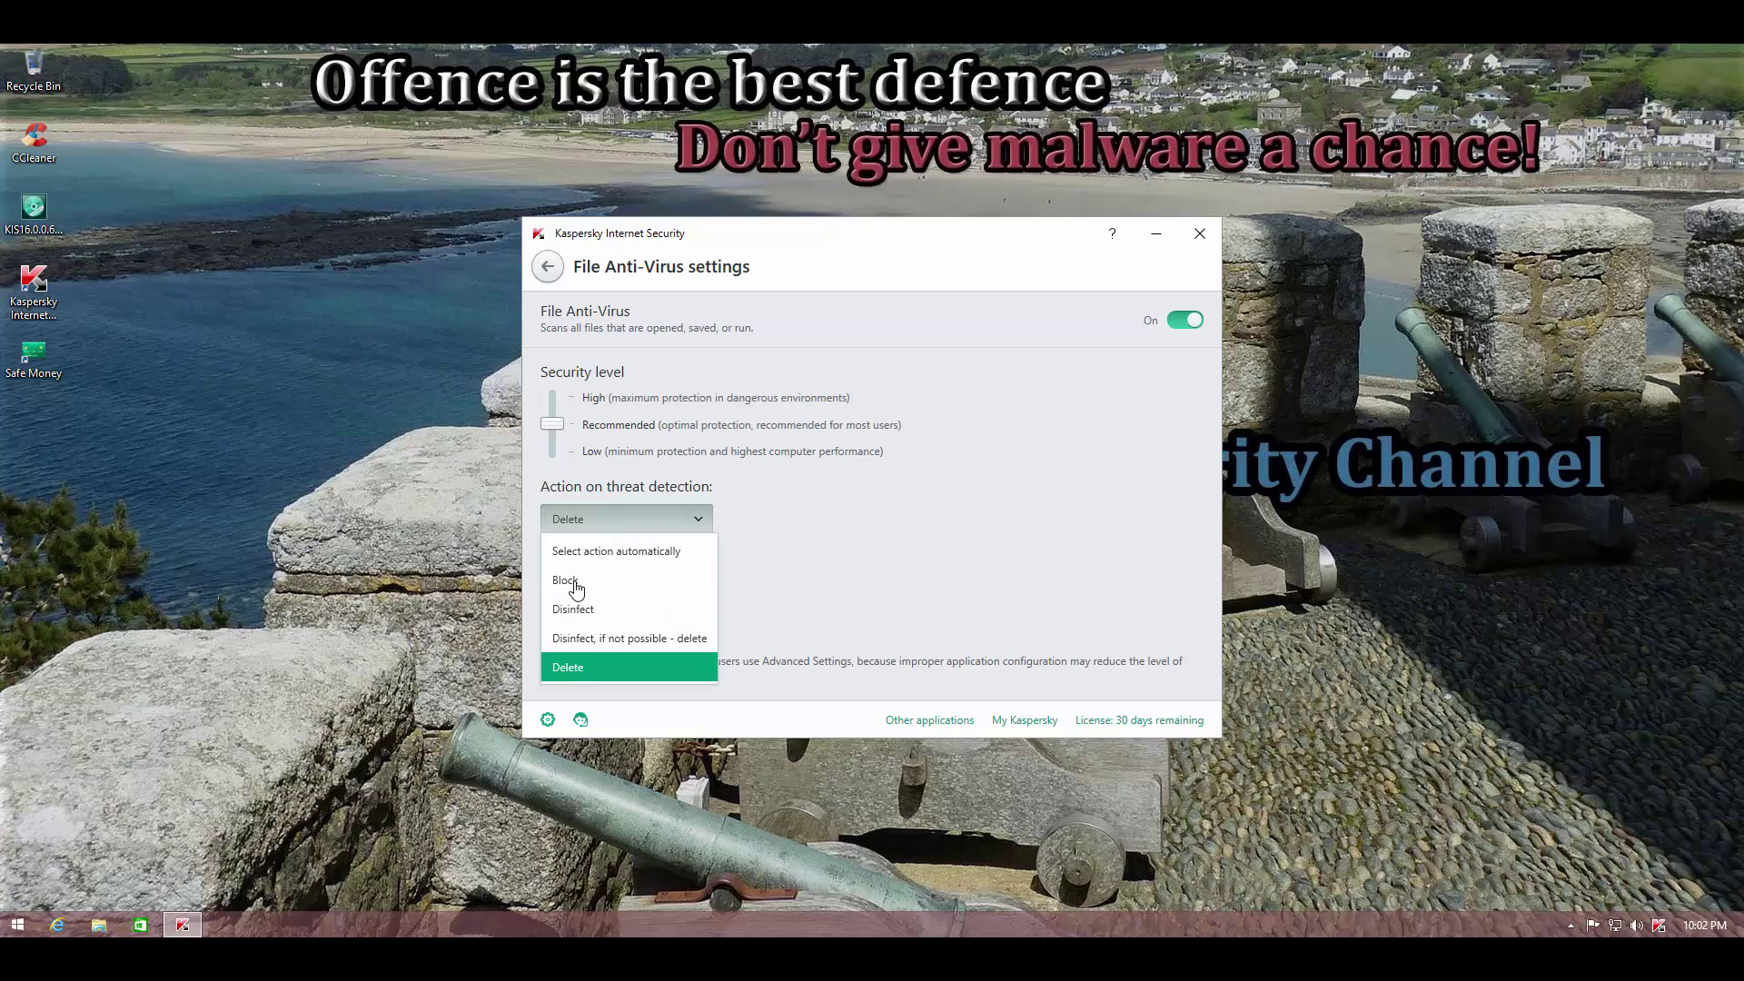
left_click(683, 679)
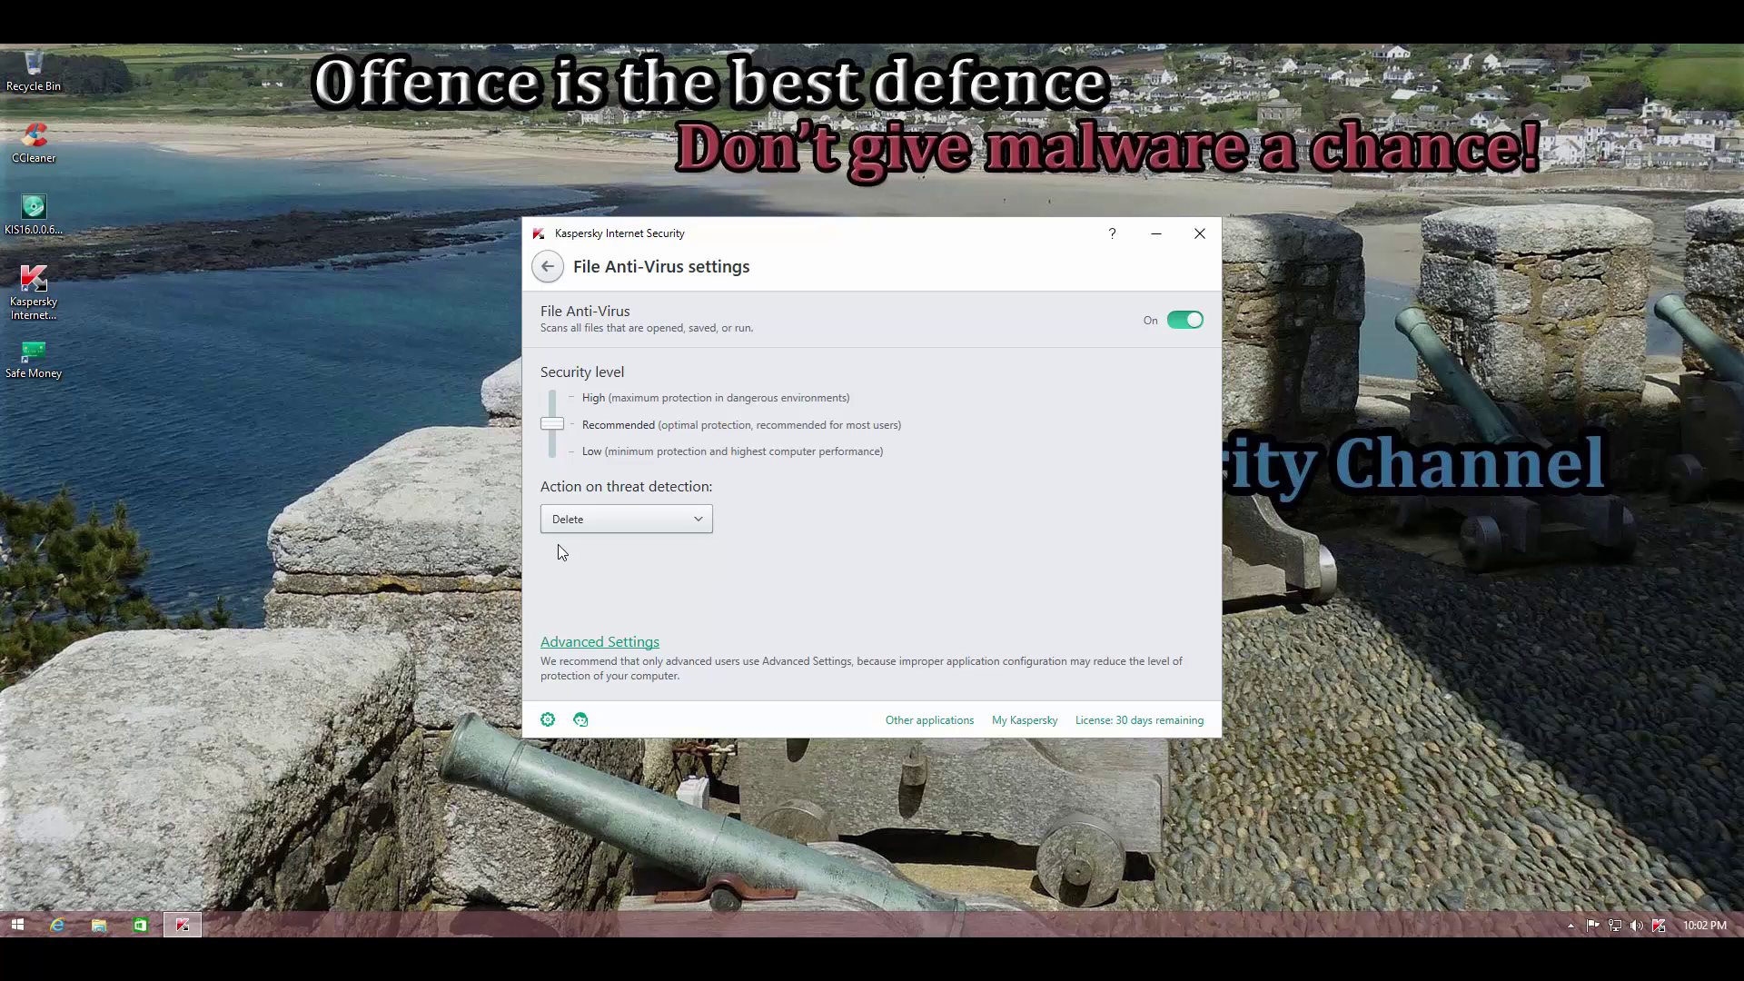
Step: Review the advanced File Anti-Virus settings, then go back to the protection components list
left_click(640, 643)
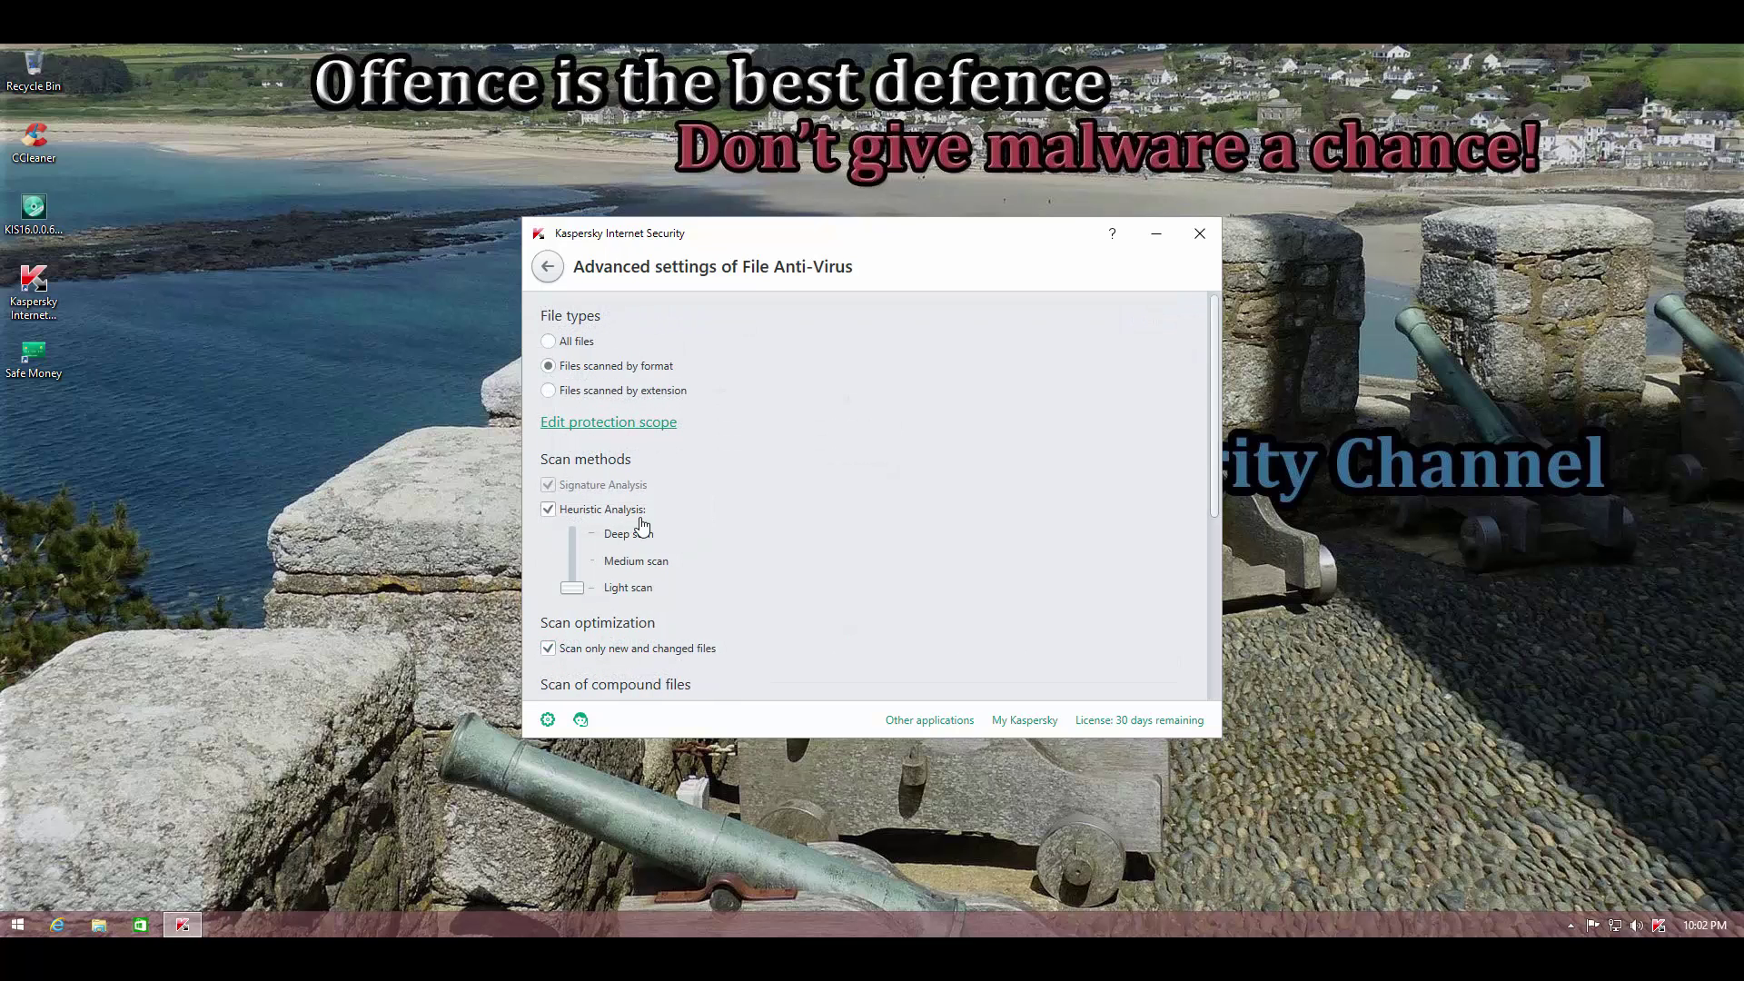
scroll(672, 454, "down", 3)
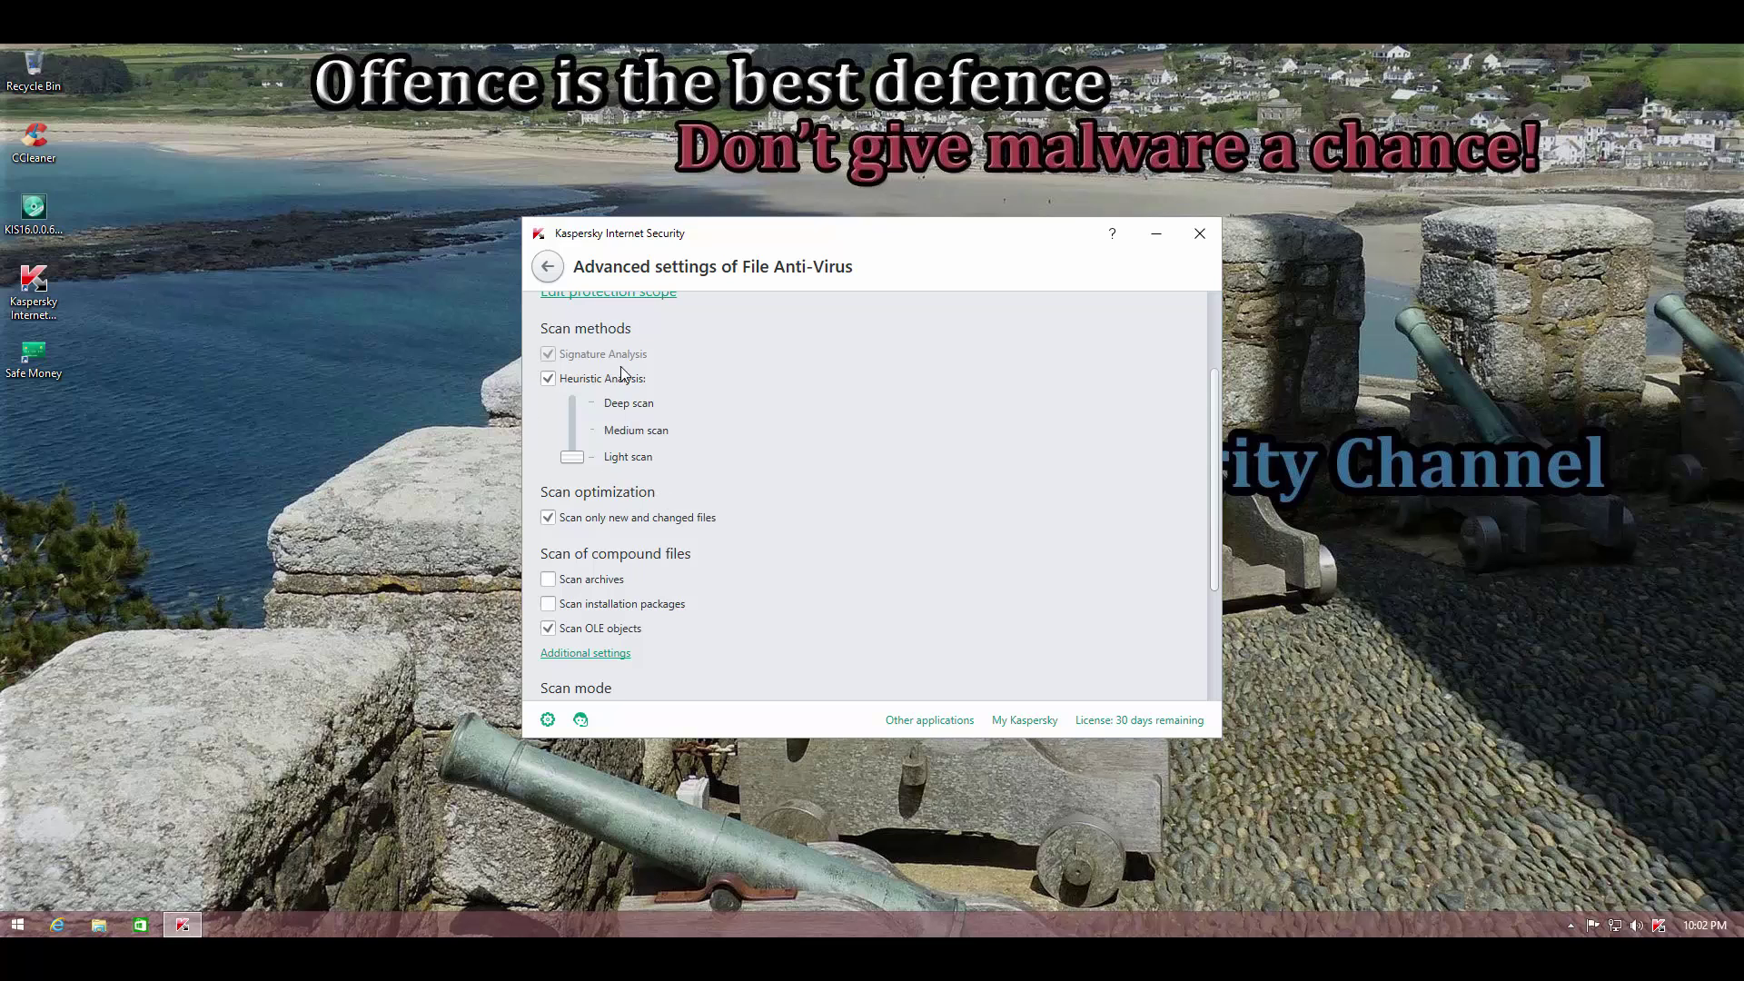
scroll(616, 503, "down", 3)
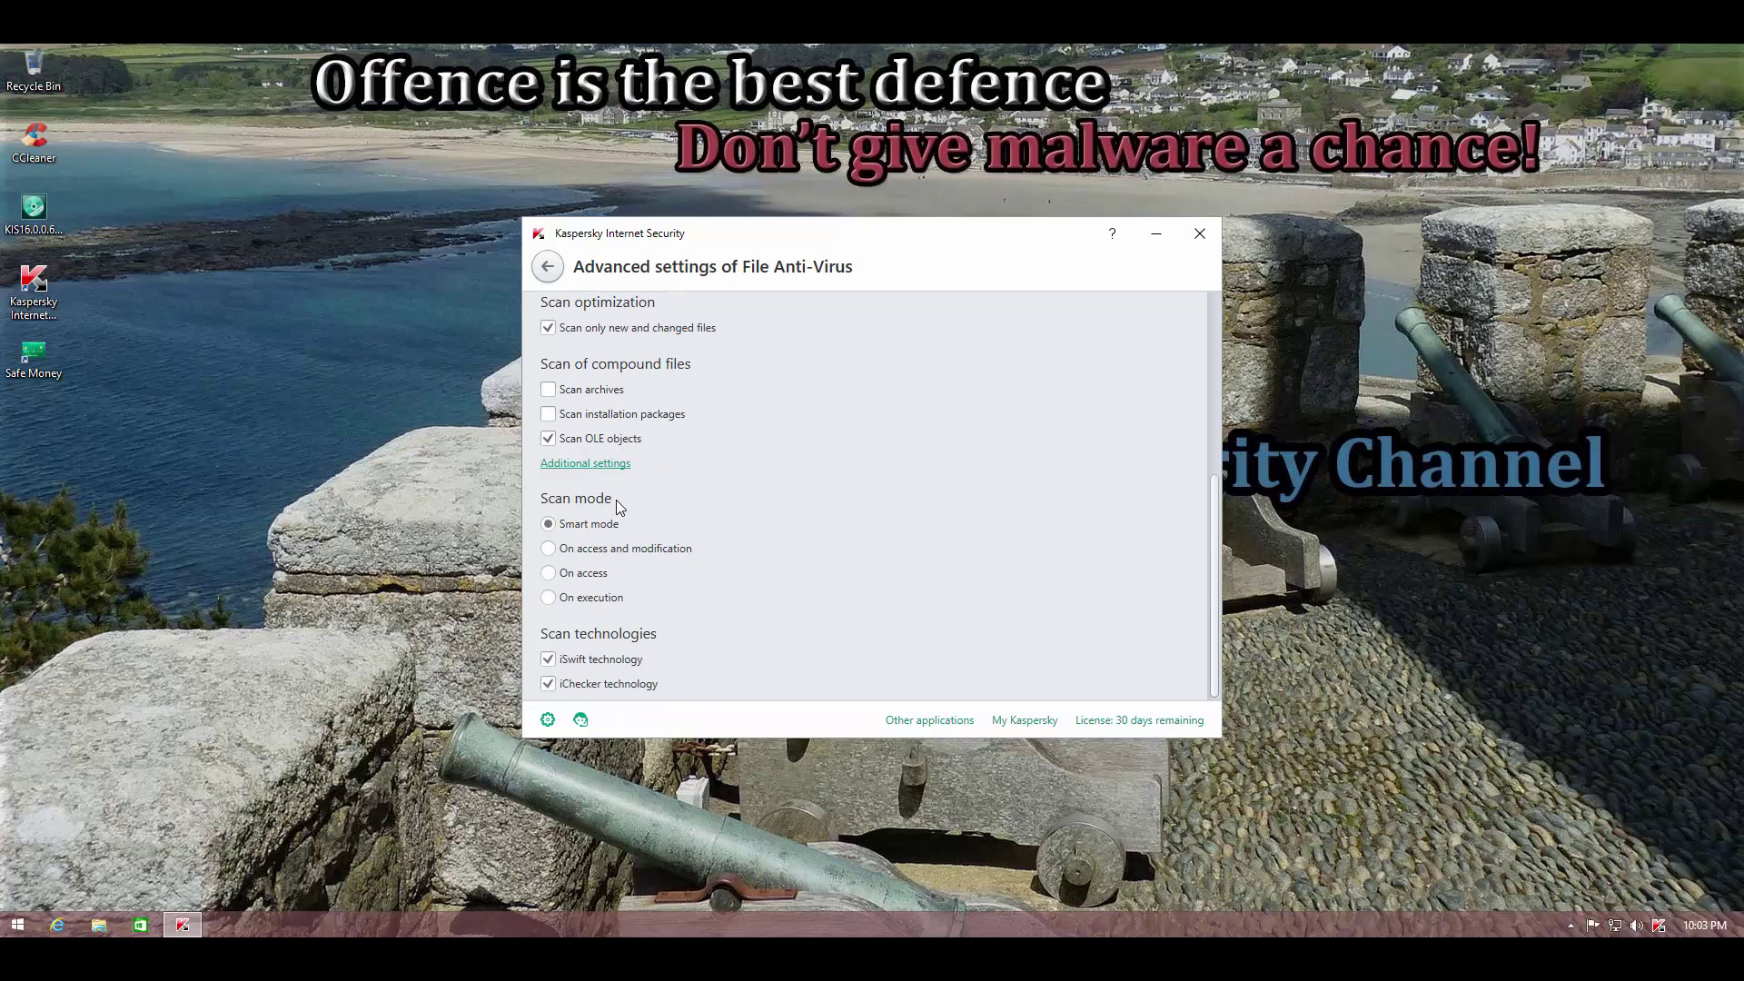
left_click(540, 268)
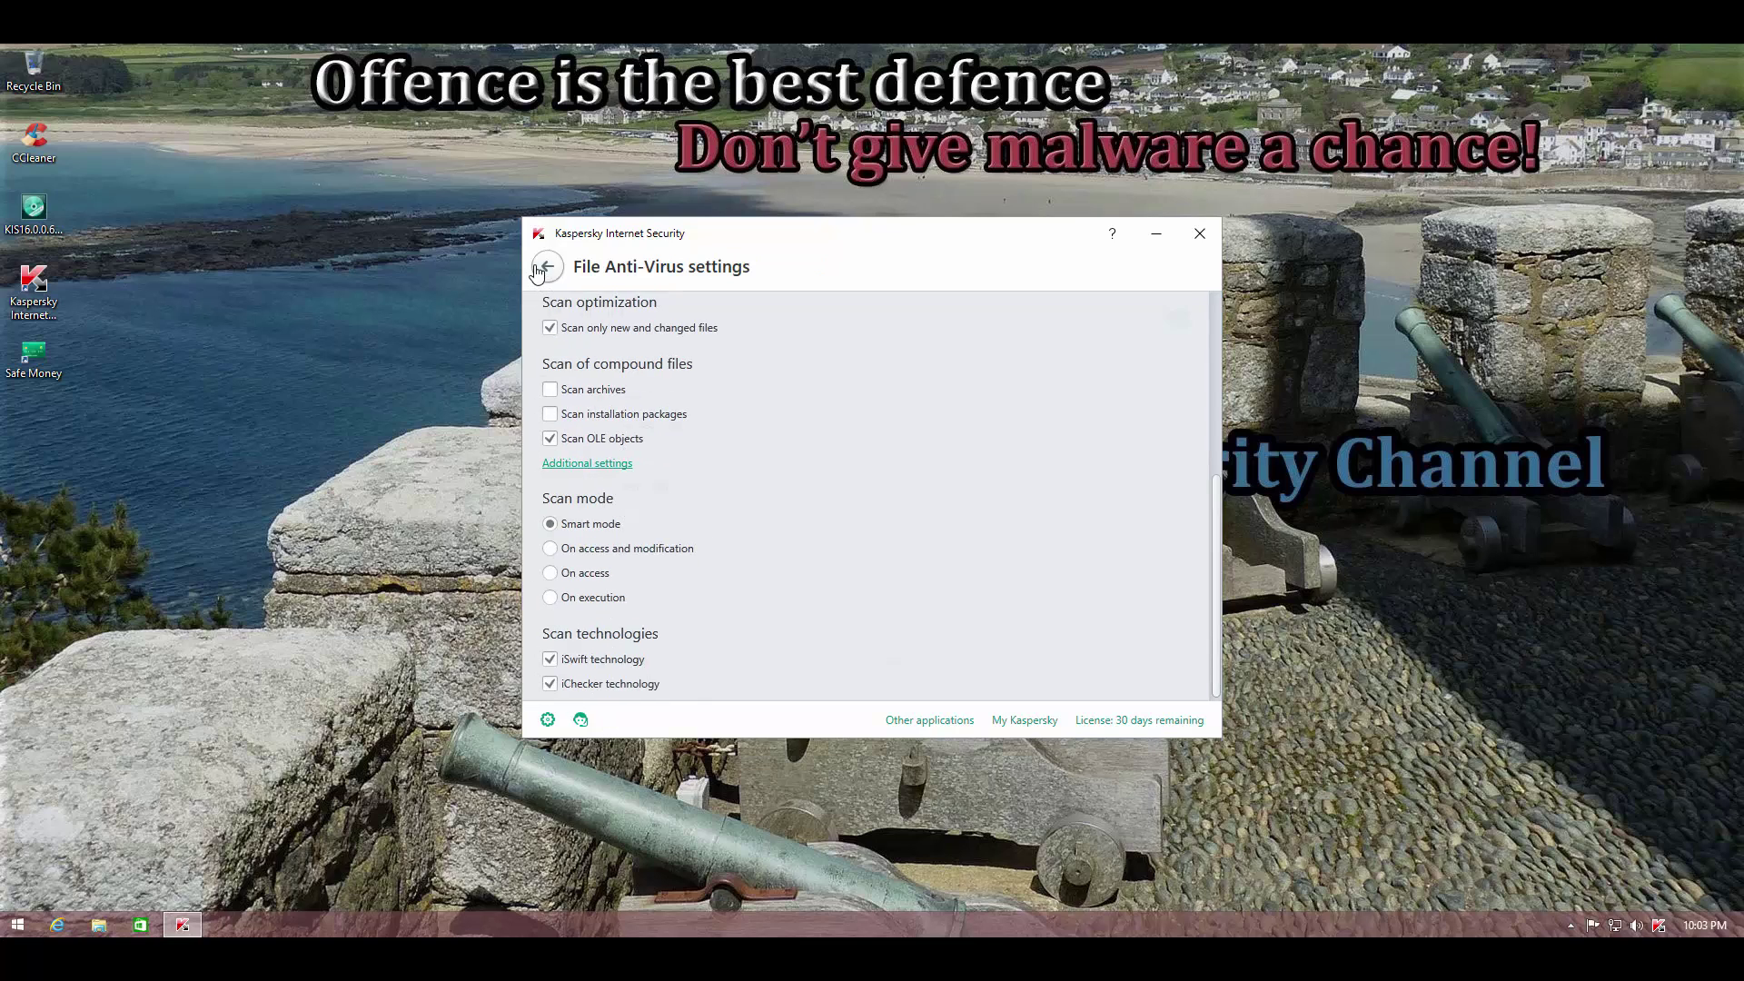
left_click(546, 267)
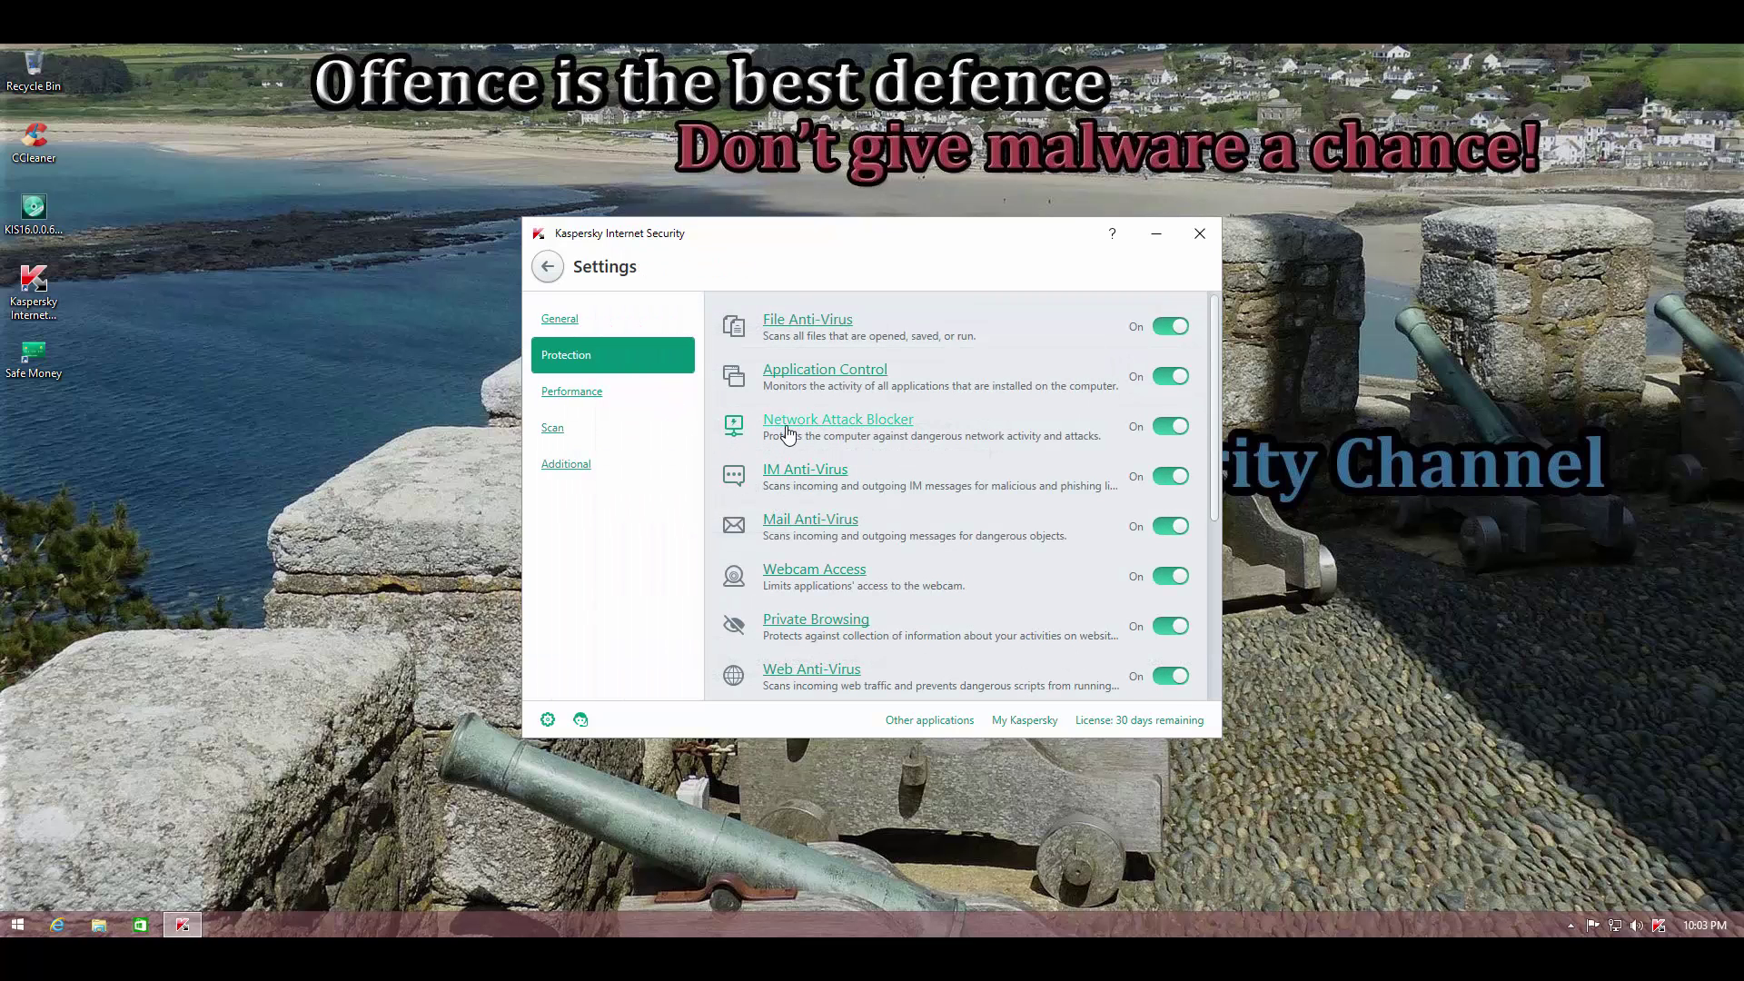
left_click(818, 370)
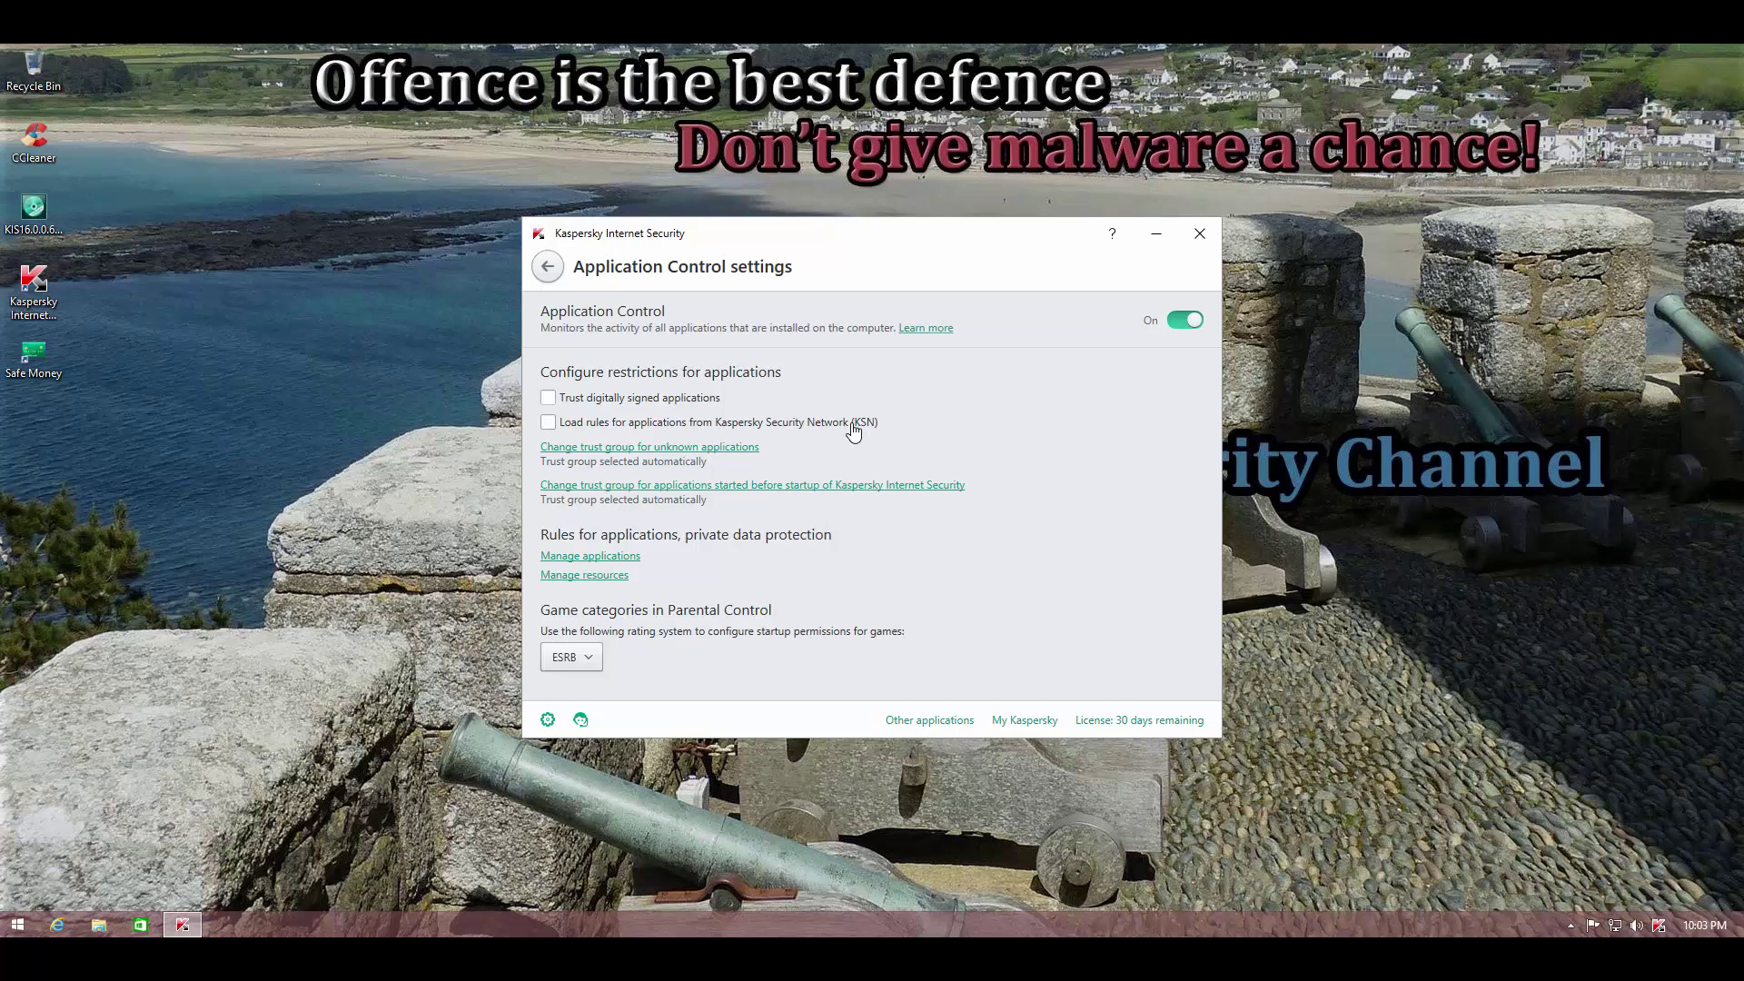
left_click(547, 398)
left_click(548, 424)
left_click(548, 422)
left_click(548, 398)
Step: Go back to the settings overview and review the Performance settings
left_click(548, 267)
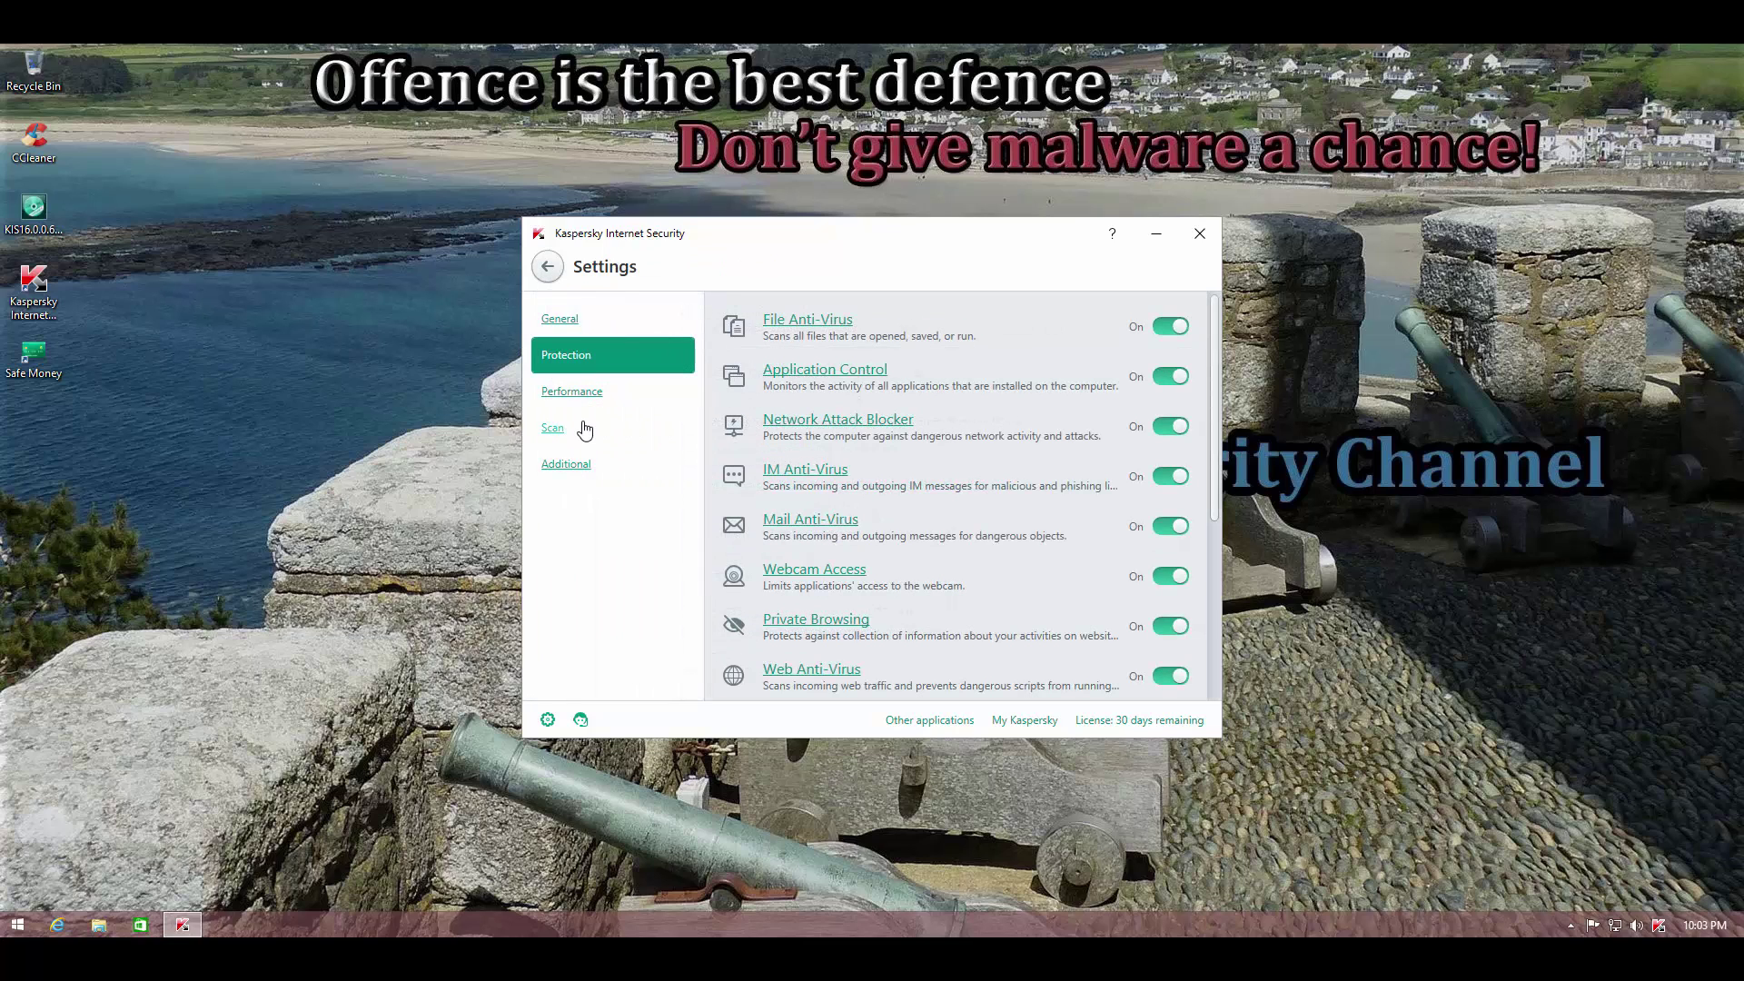
scroll(885, 445, "down", 2)
scroll(891, 442, "down", 1)
left_click(669, 393)
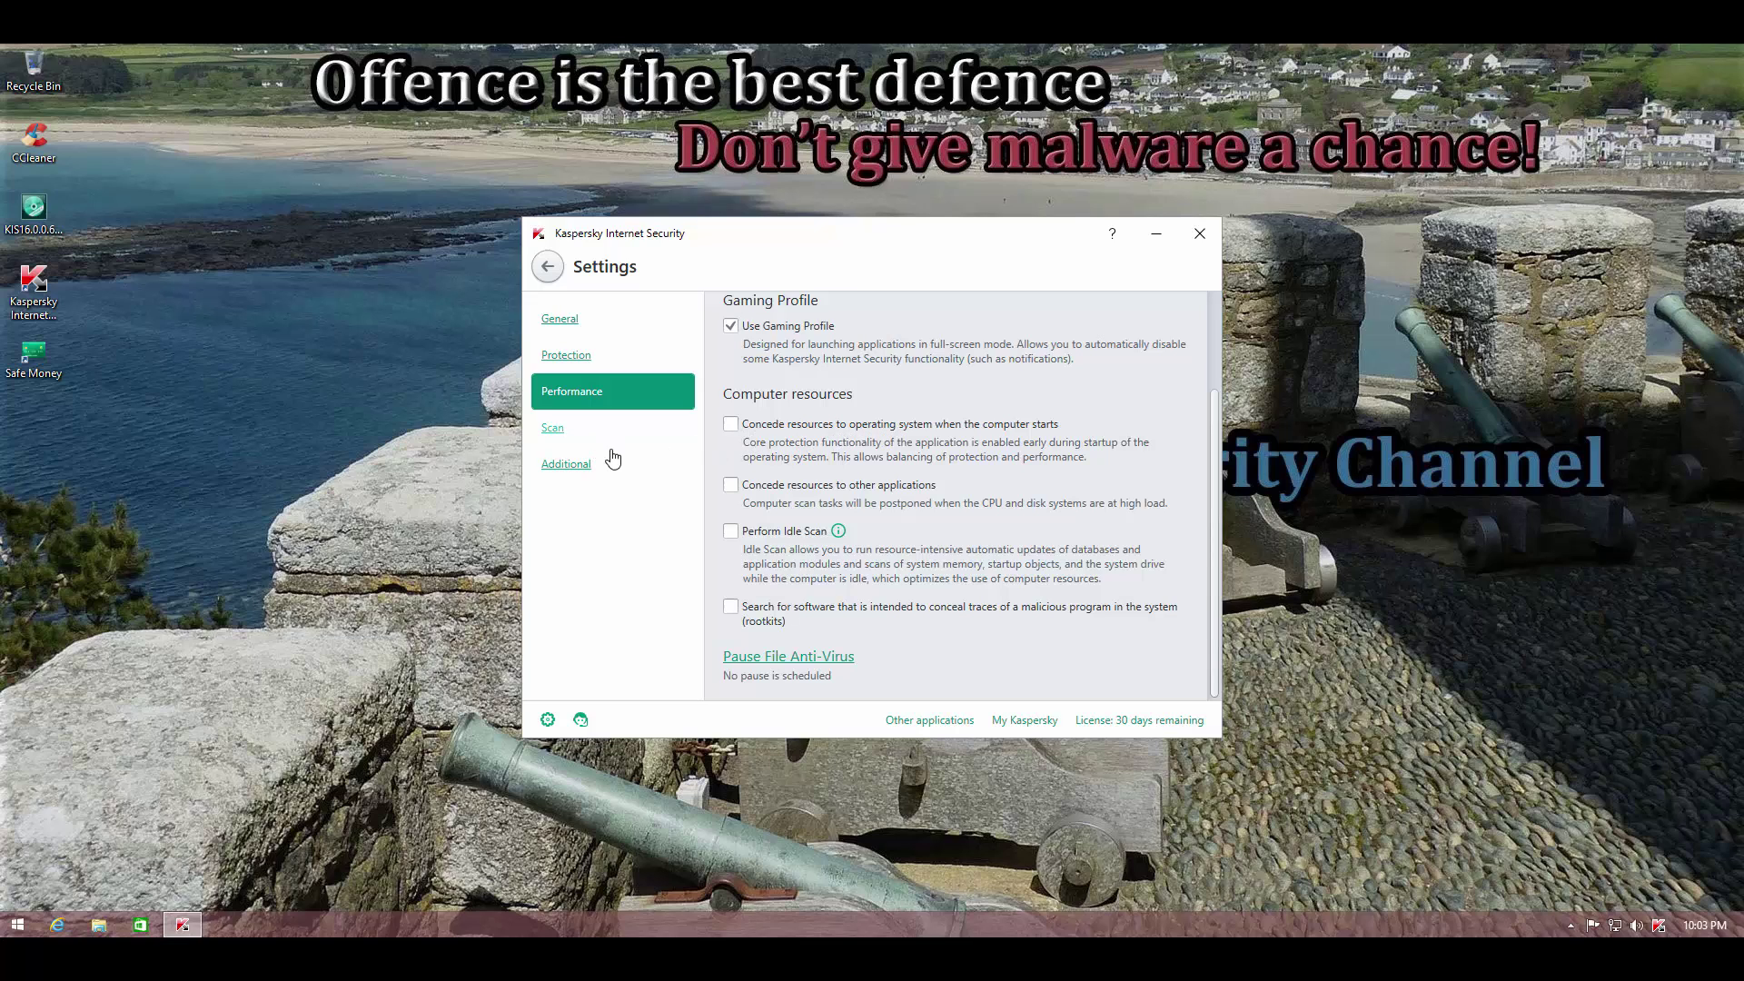
Step: In Scan settings, keep Delete as the action on threat detection
left_click(552, 429)
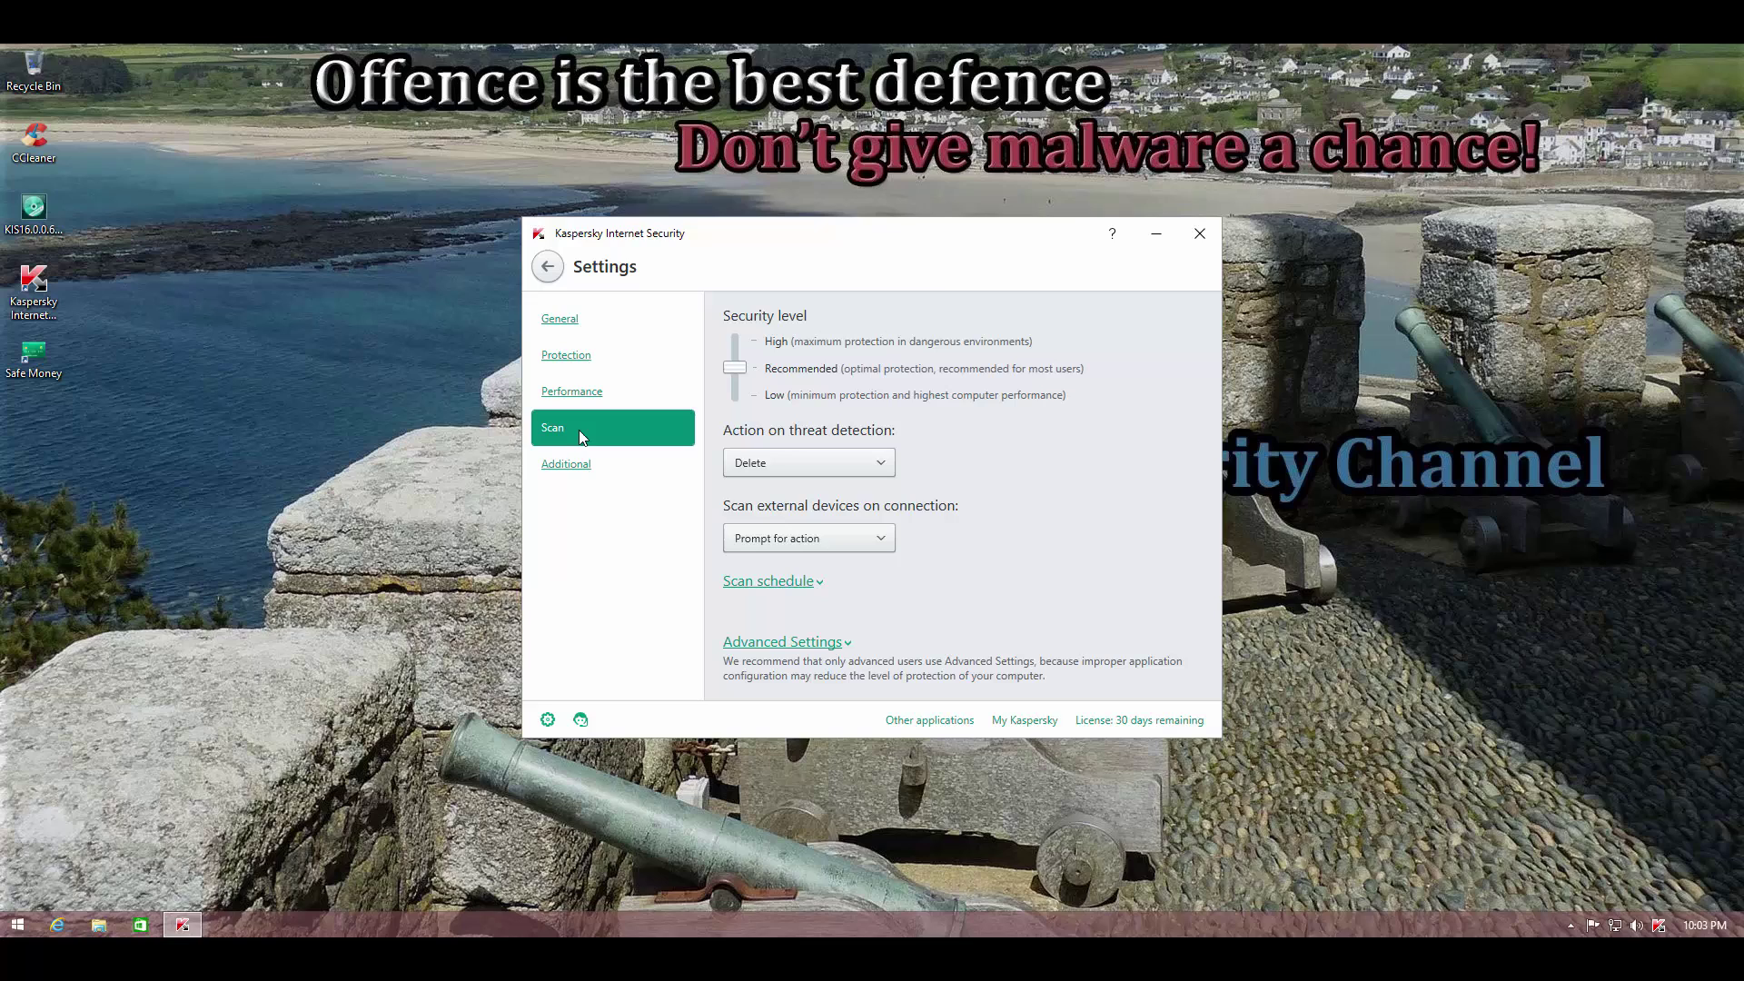
left_click(741, 472)
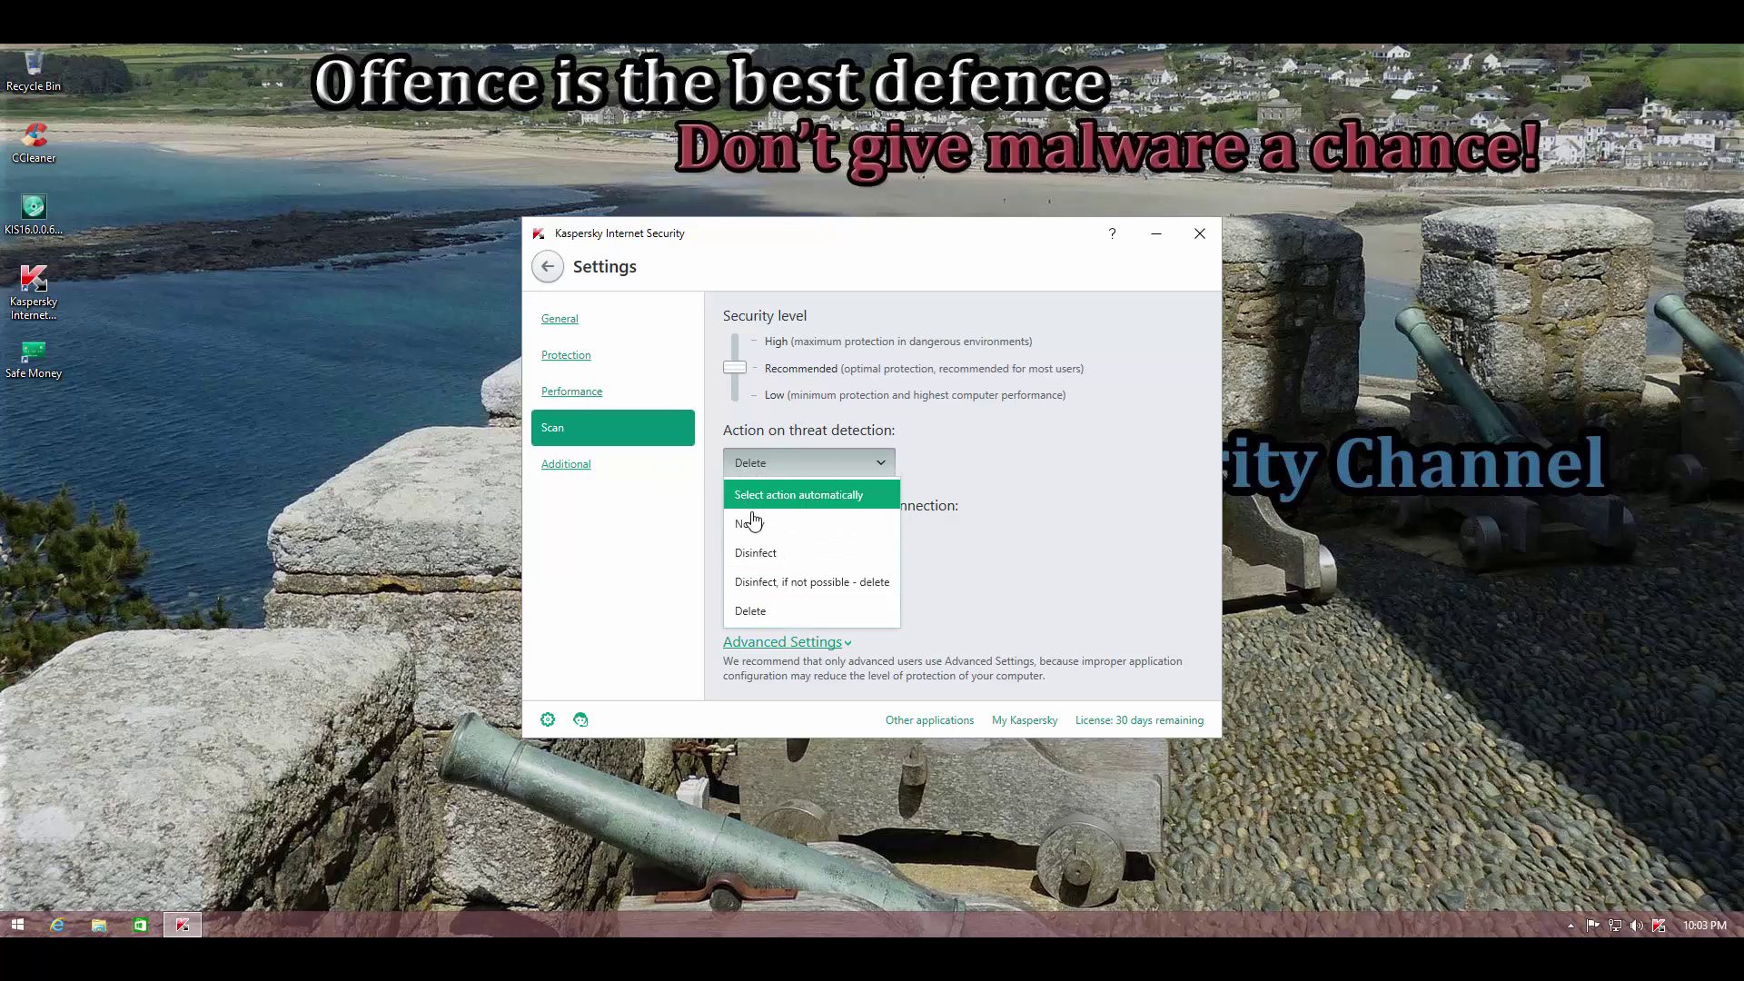
left_click(782, 609)
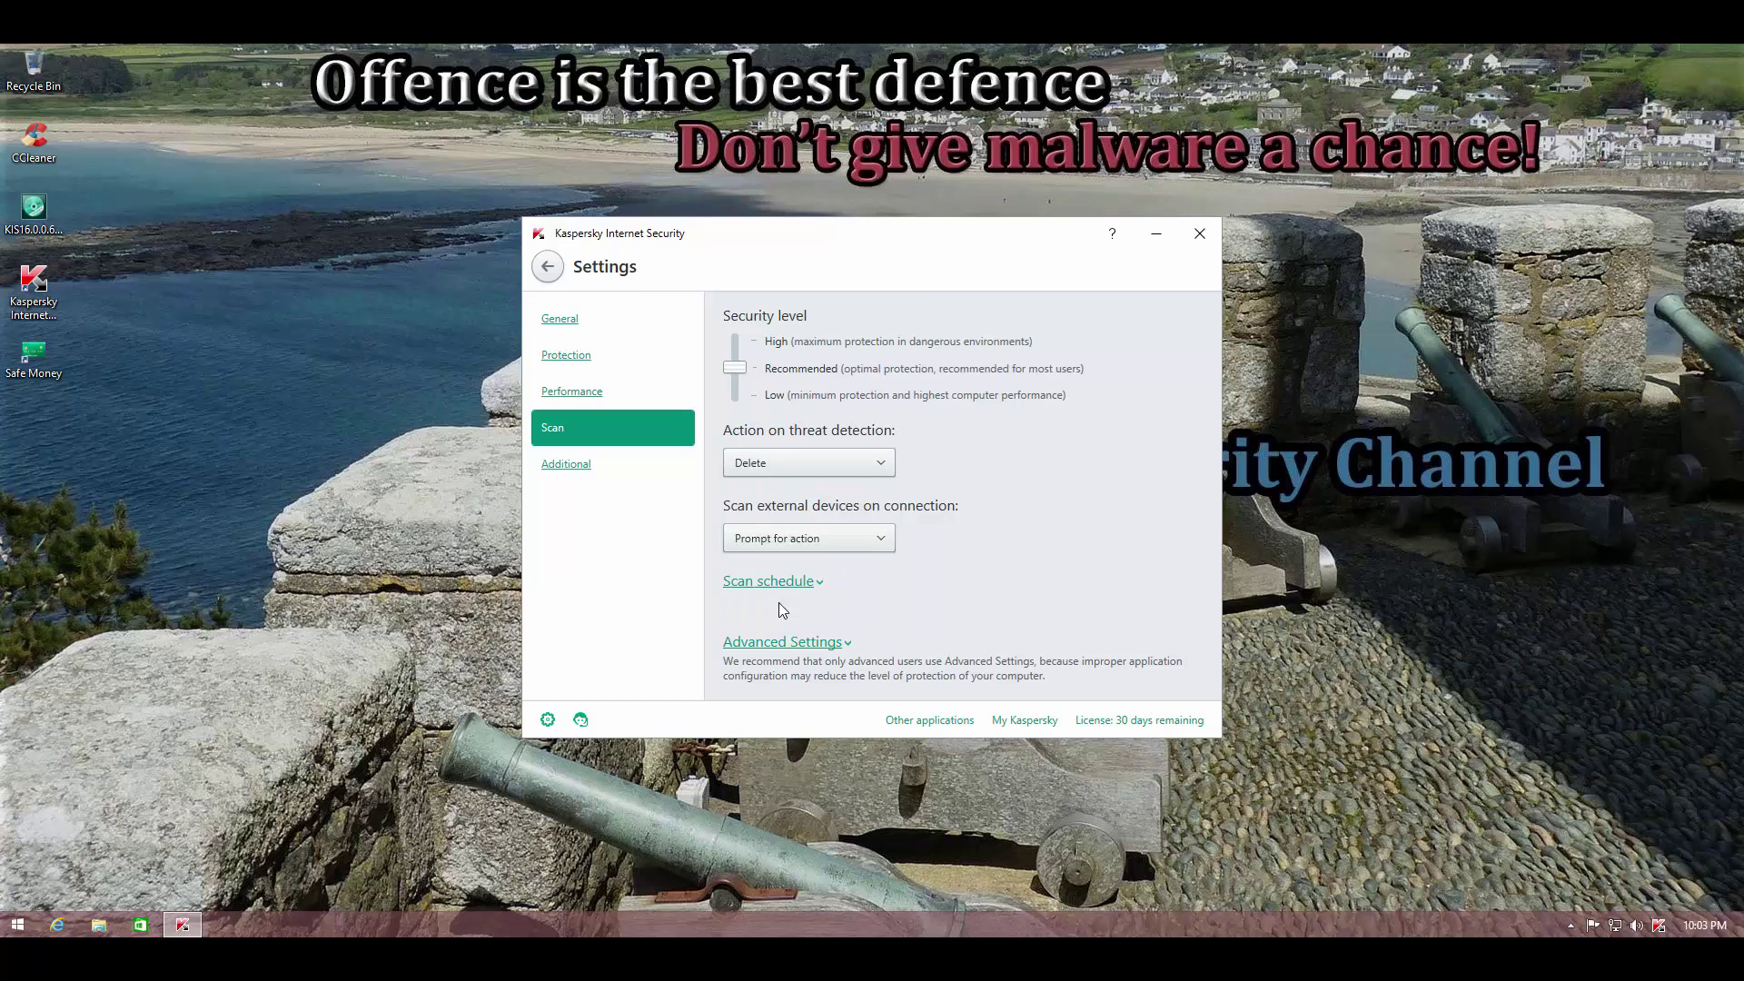
Step: Review the Additional settings, then leave the settings
left_click(568, 463)
scroll(963, 451, "down", 2)
scroll(799, 450, "up", 2)
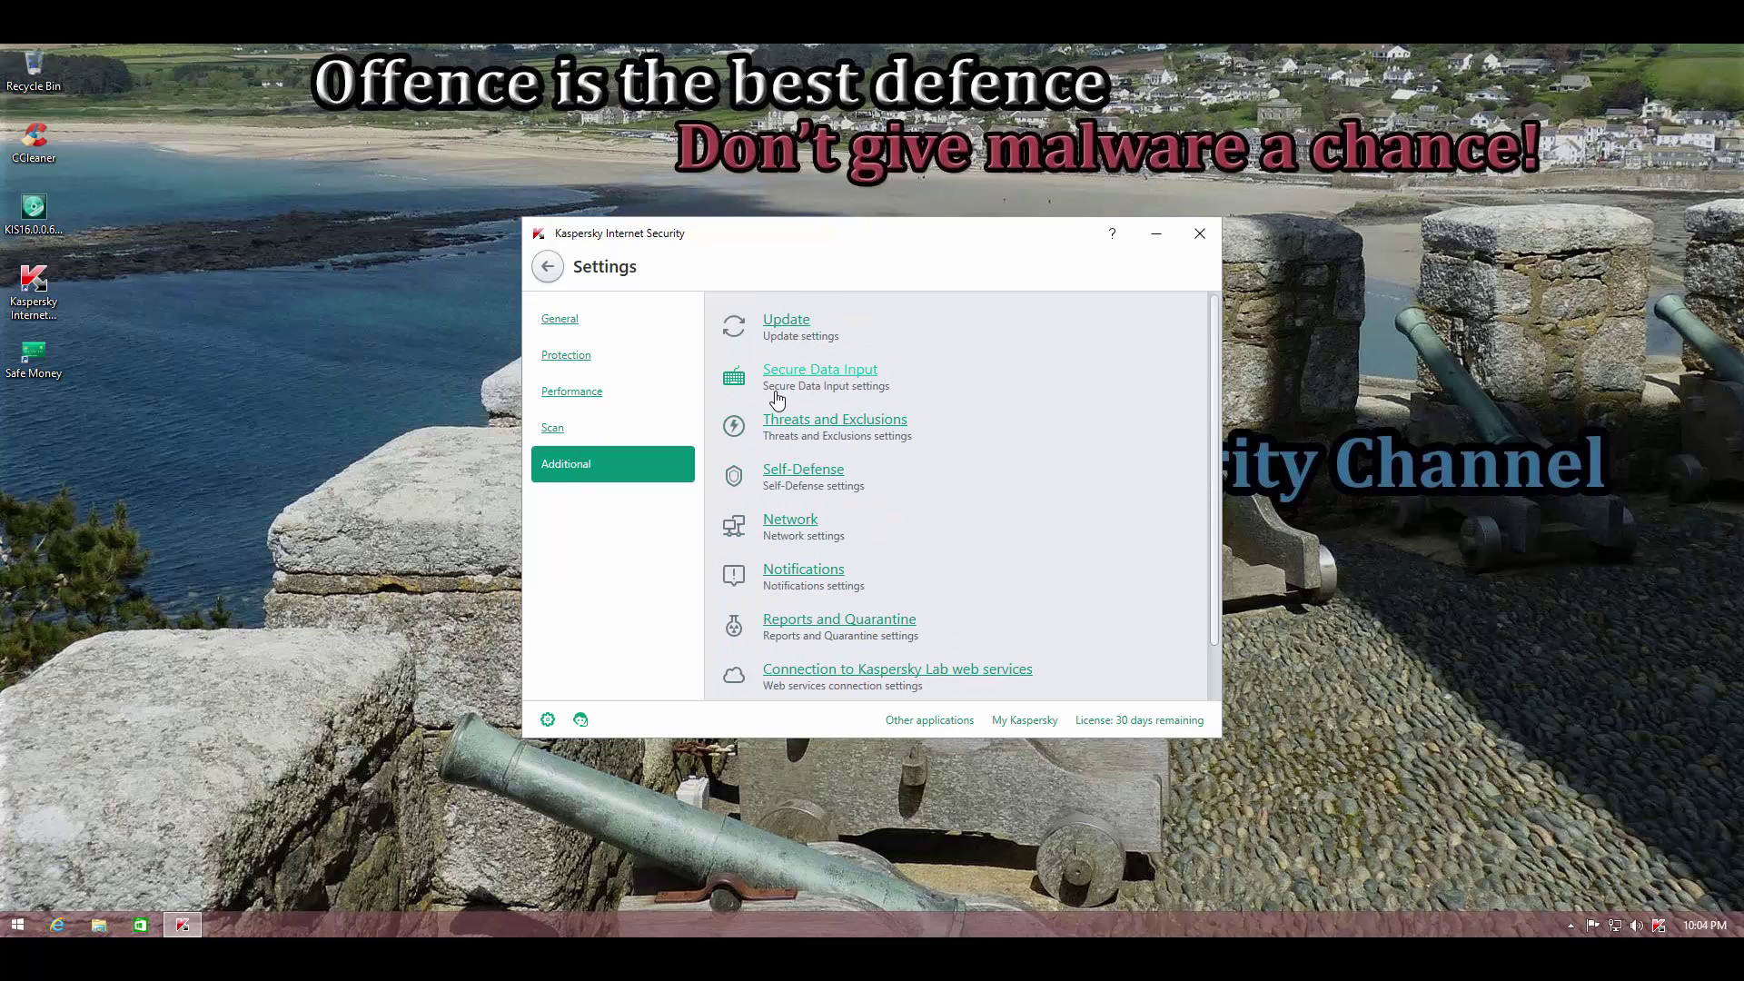
left_click(563, 272)
Step: Return to the main protection status screen and close the Kaspersky window
left_click(548, 266)
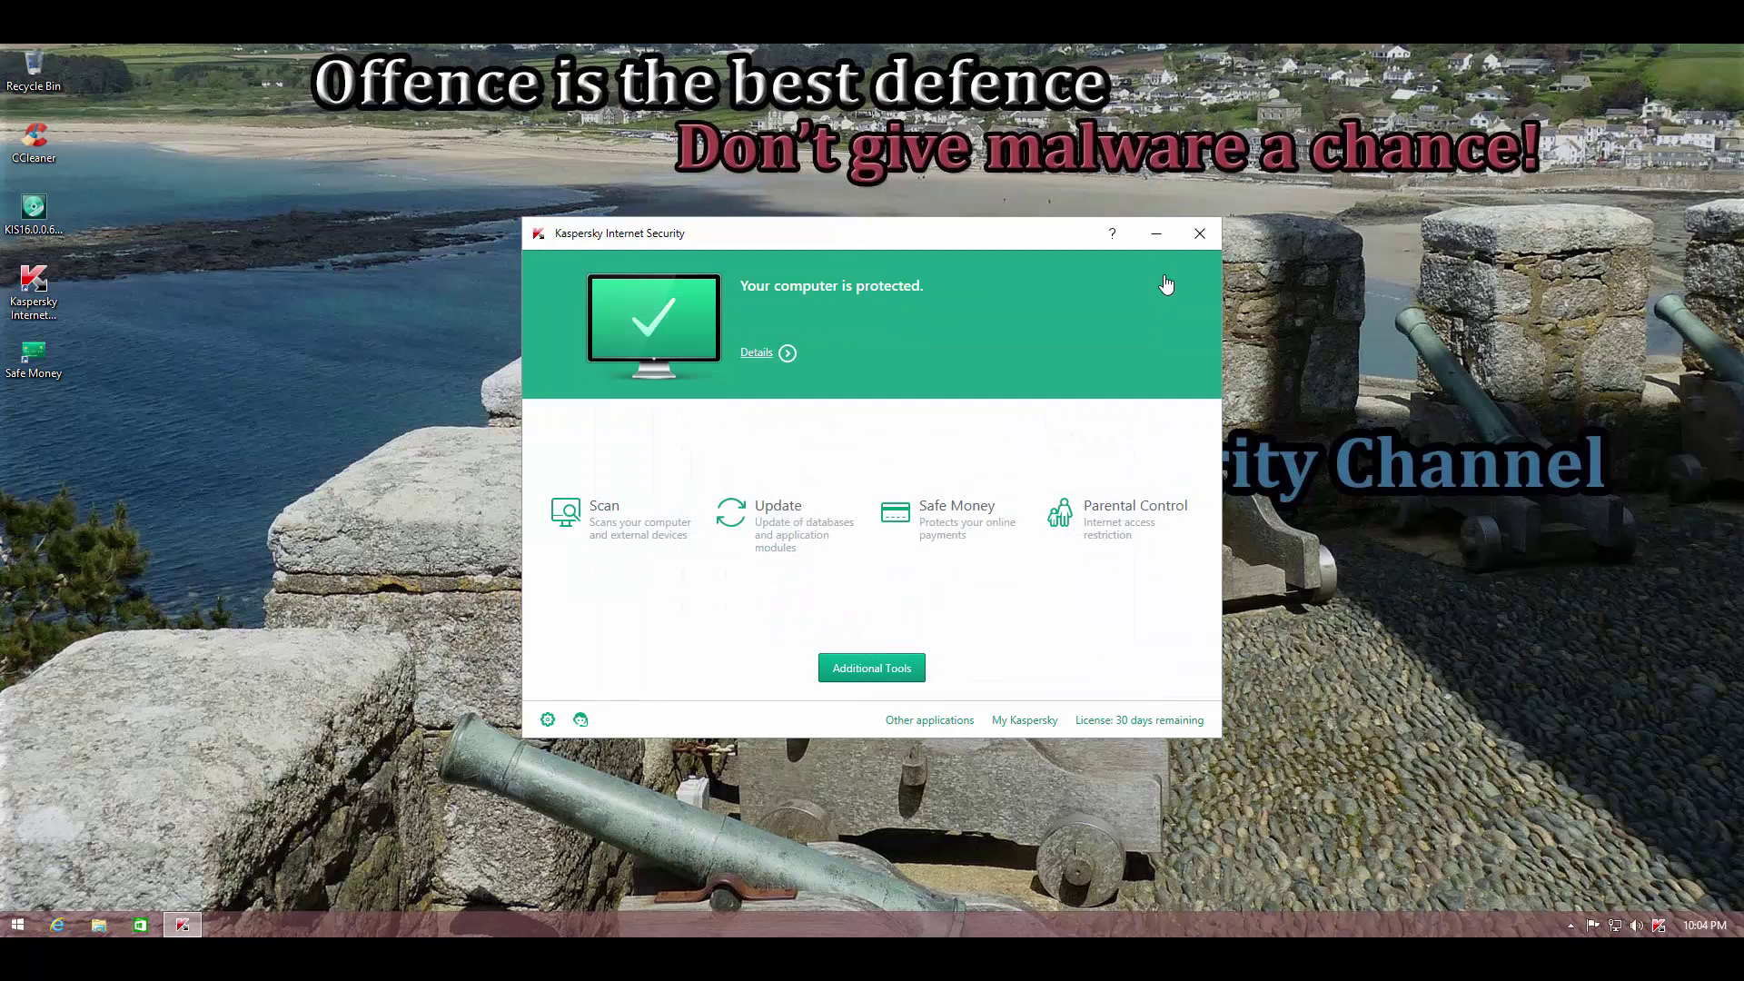
left_click(1200, 234)
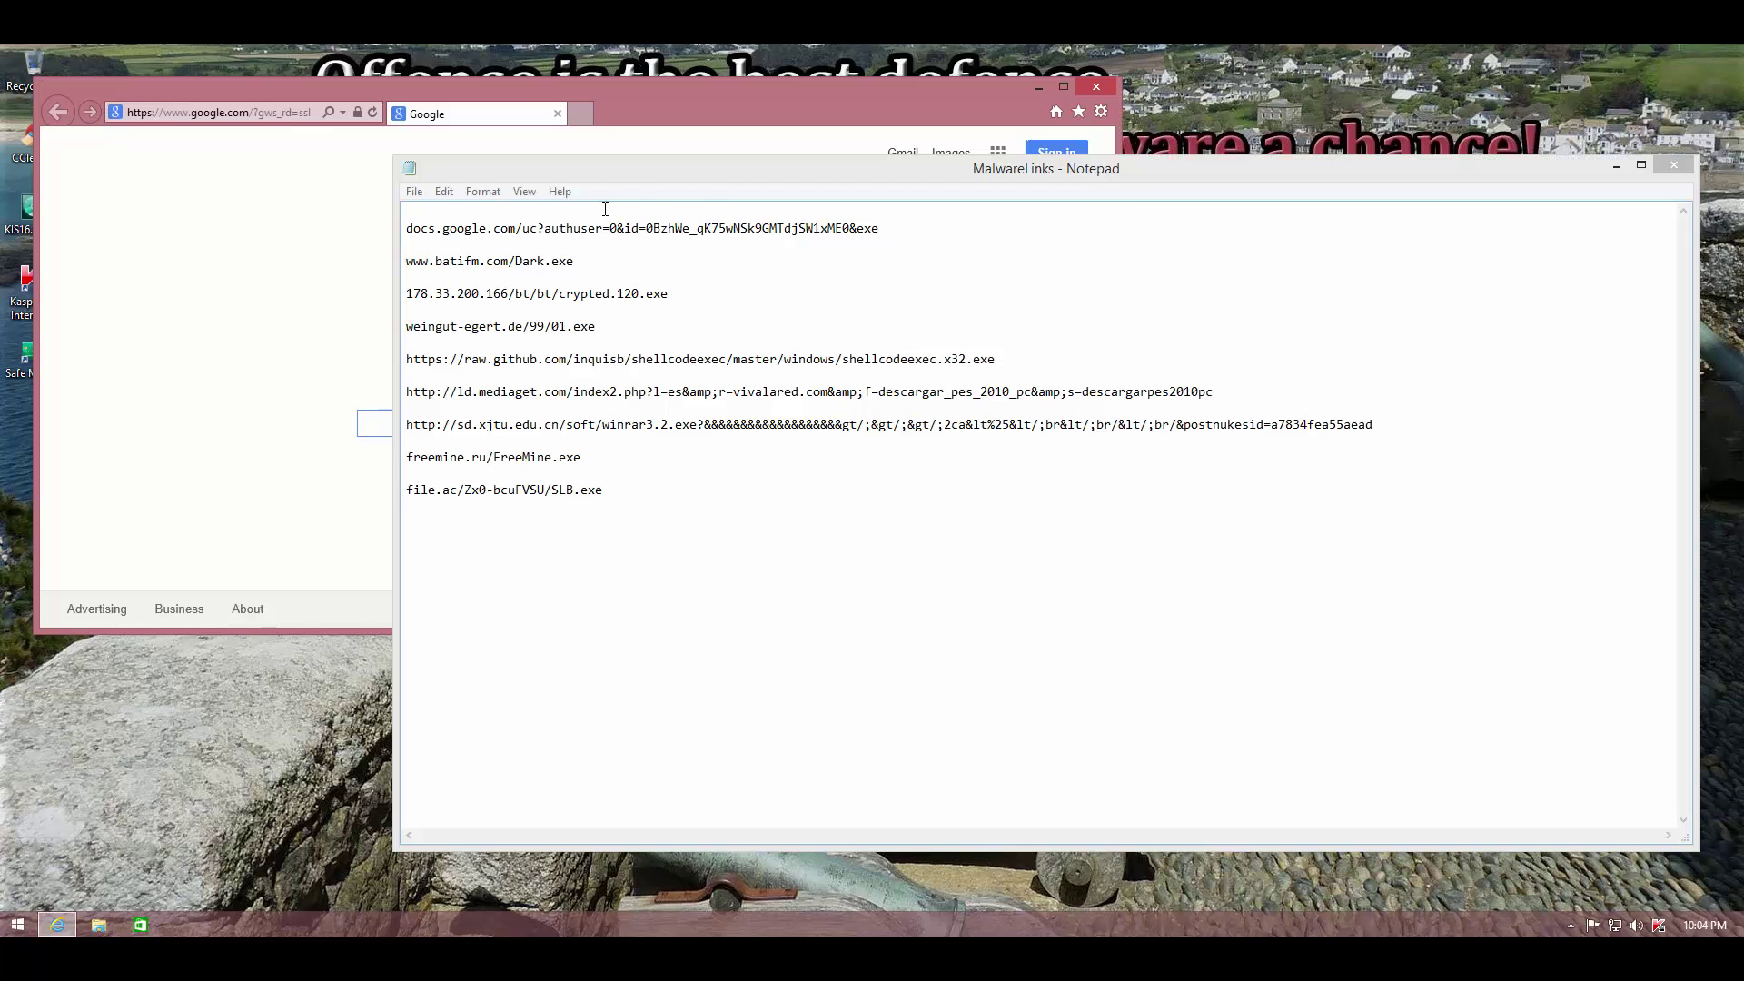
Step: Load the docs.google.com link from MalwareLinks in Internet Explorer and save SPIR.exe
left_click_drag(897, 233, 406, 229)
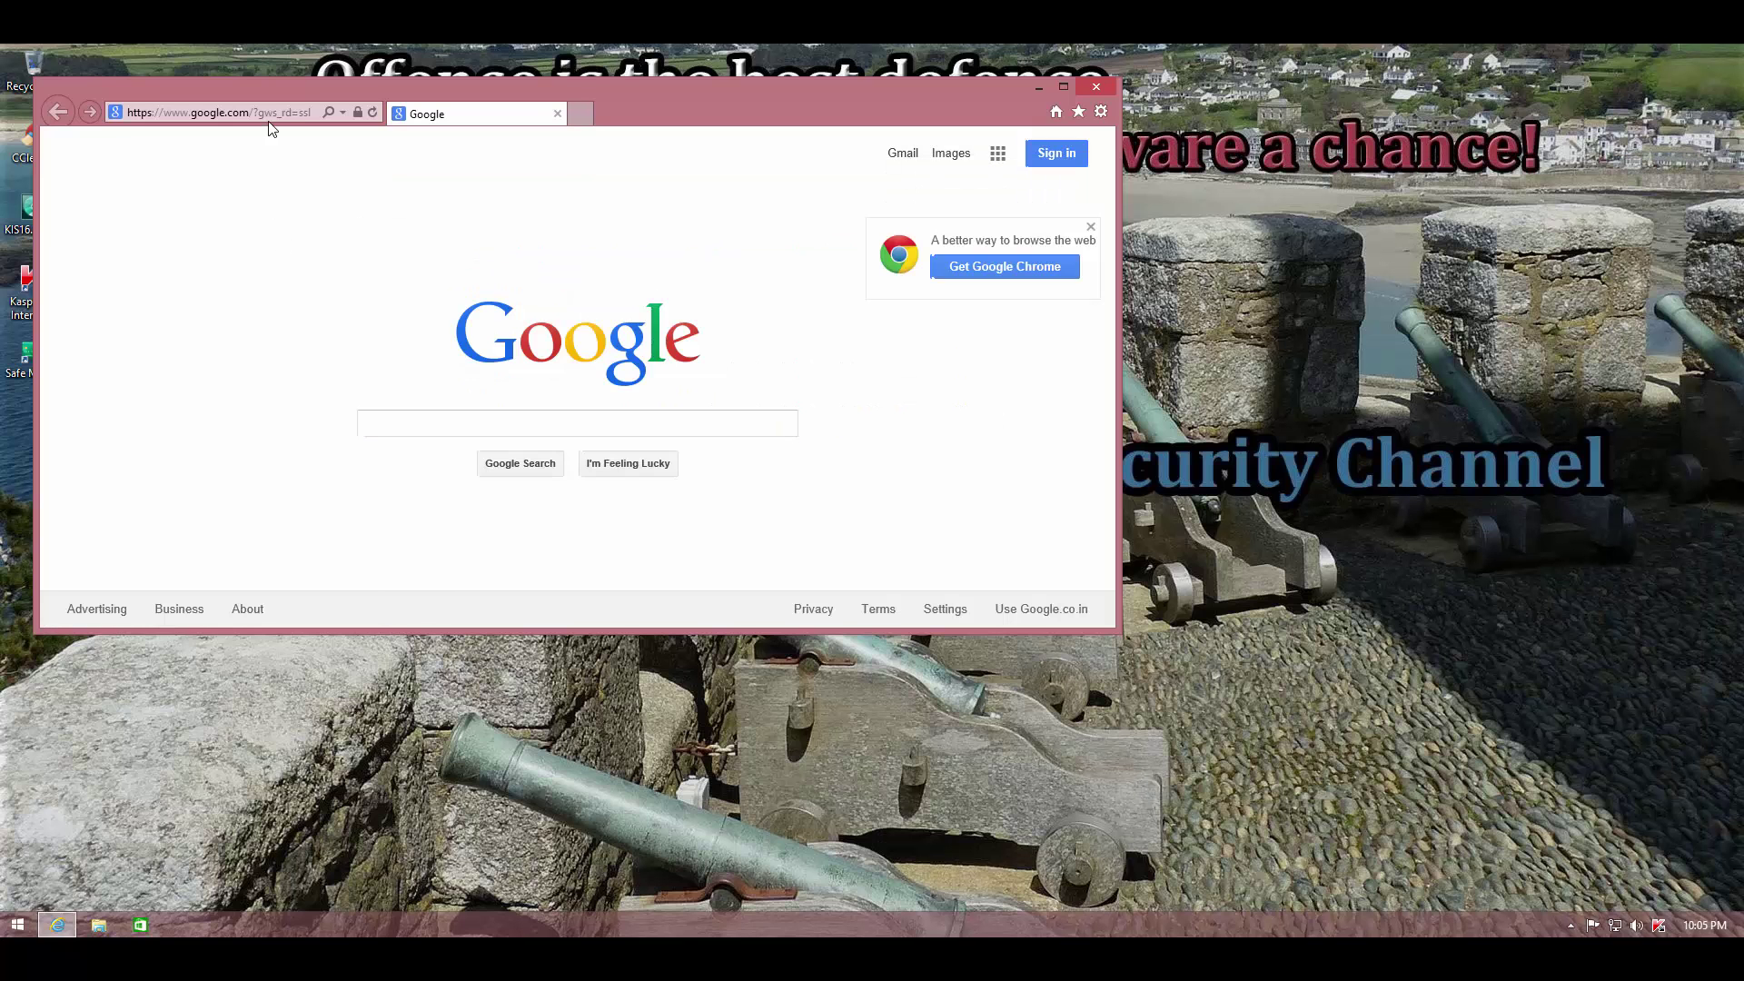
left_click(268, 116)
key("ctrl+v")
key("Return")
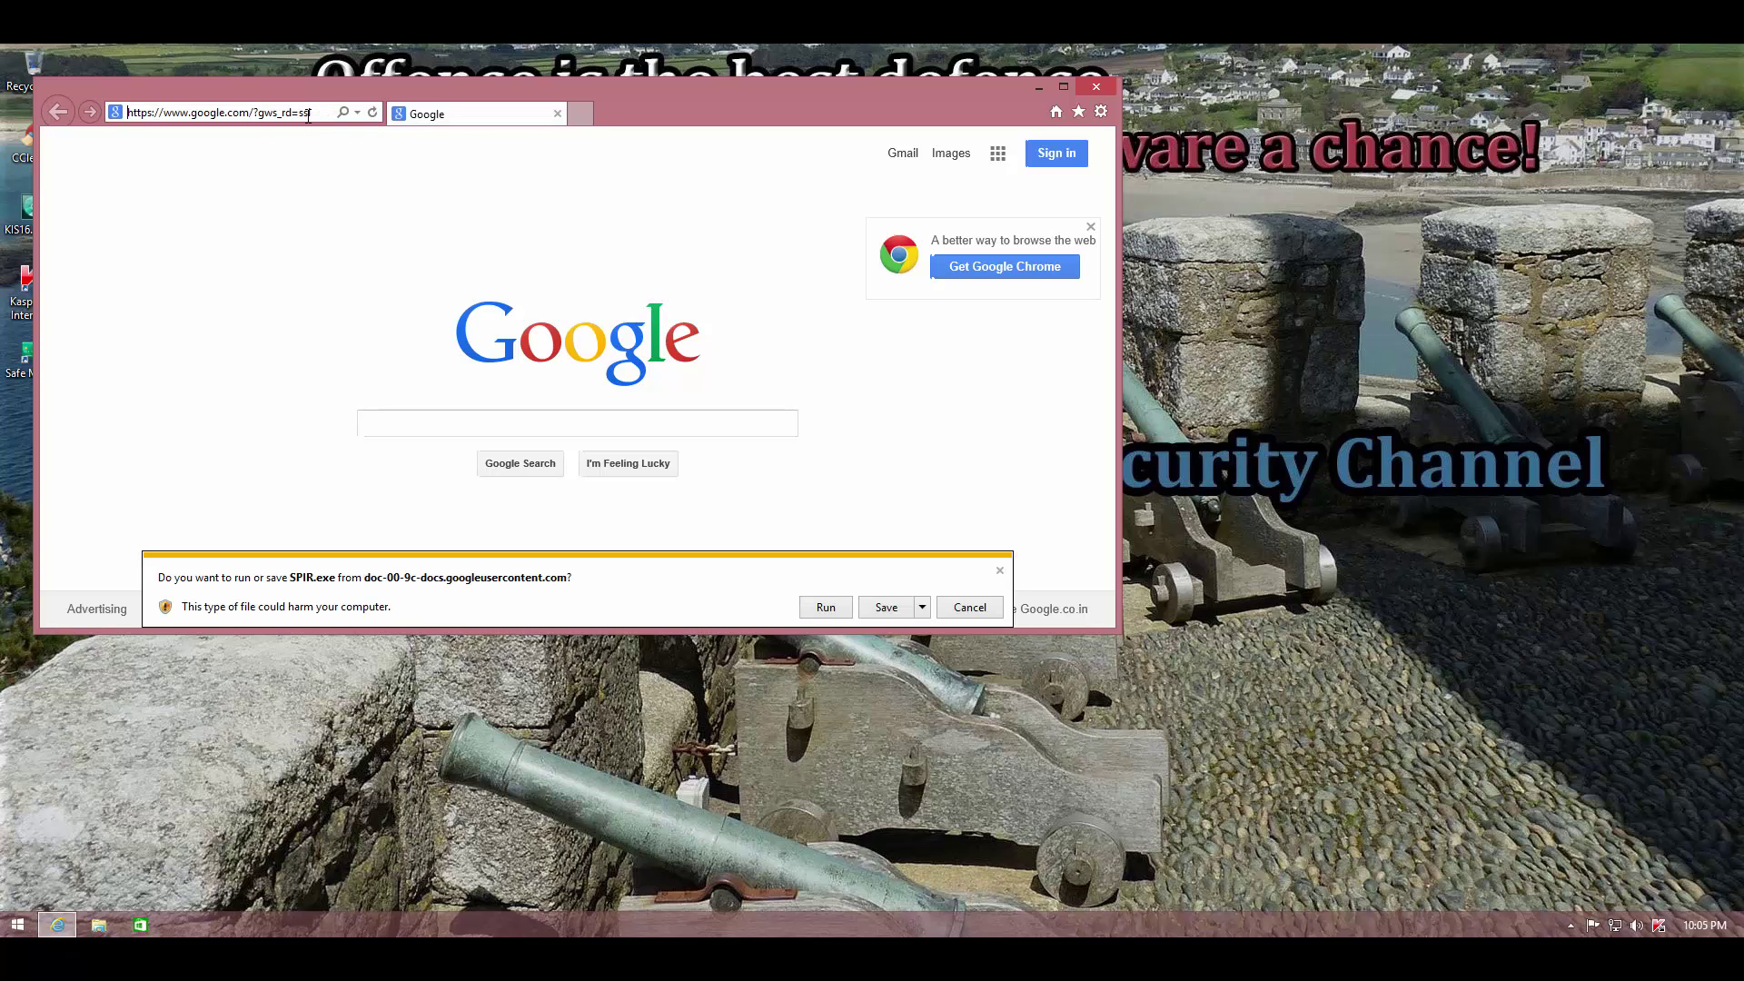
left_click(827, 607)
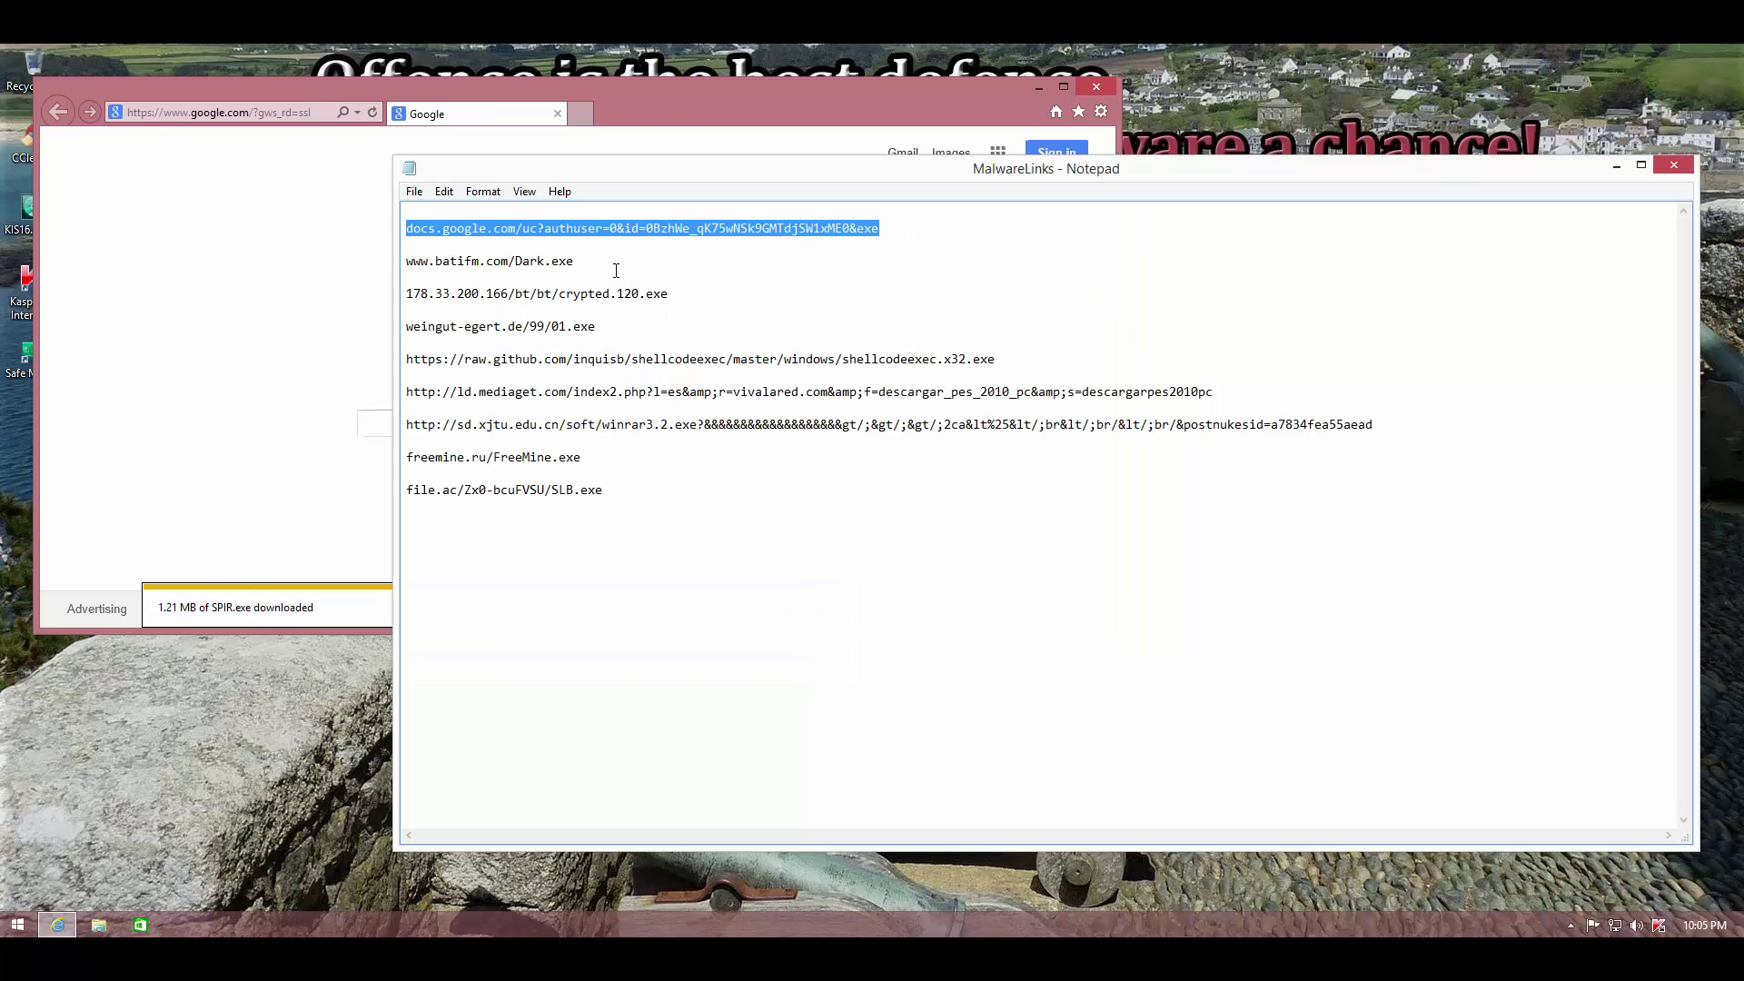
left_click(616, 270)
left_click(374, 267, "shift")
key("ctrl+c")
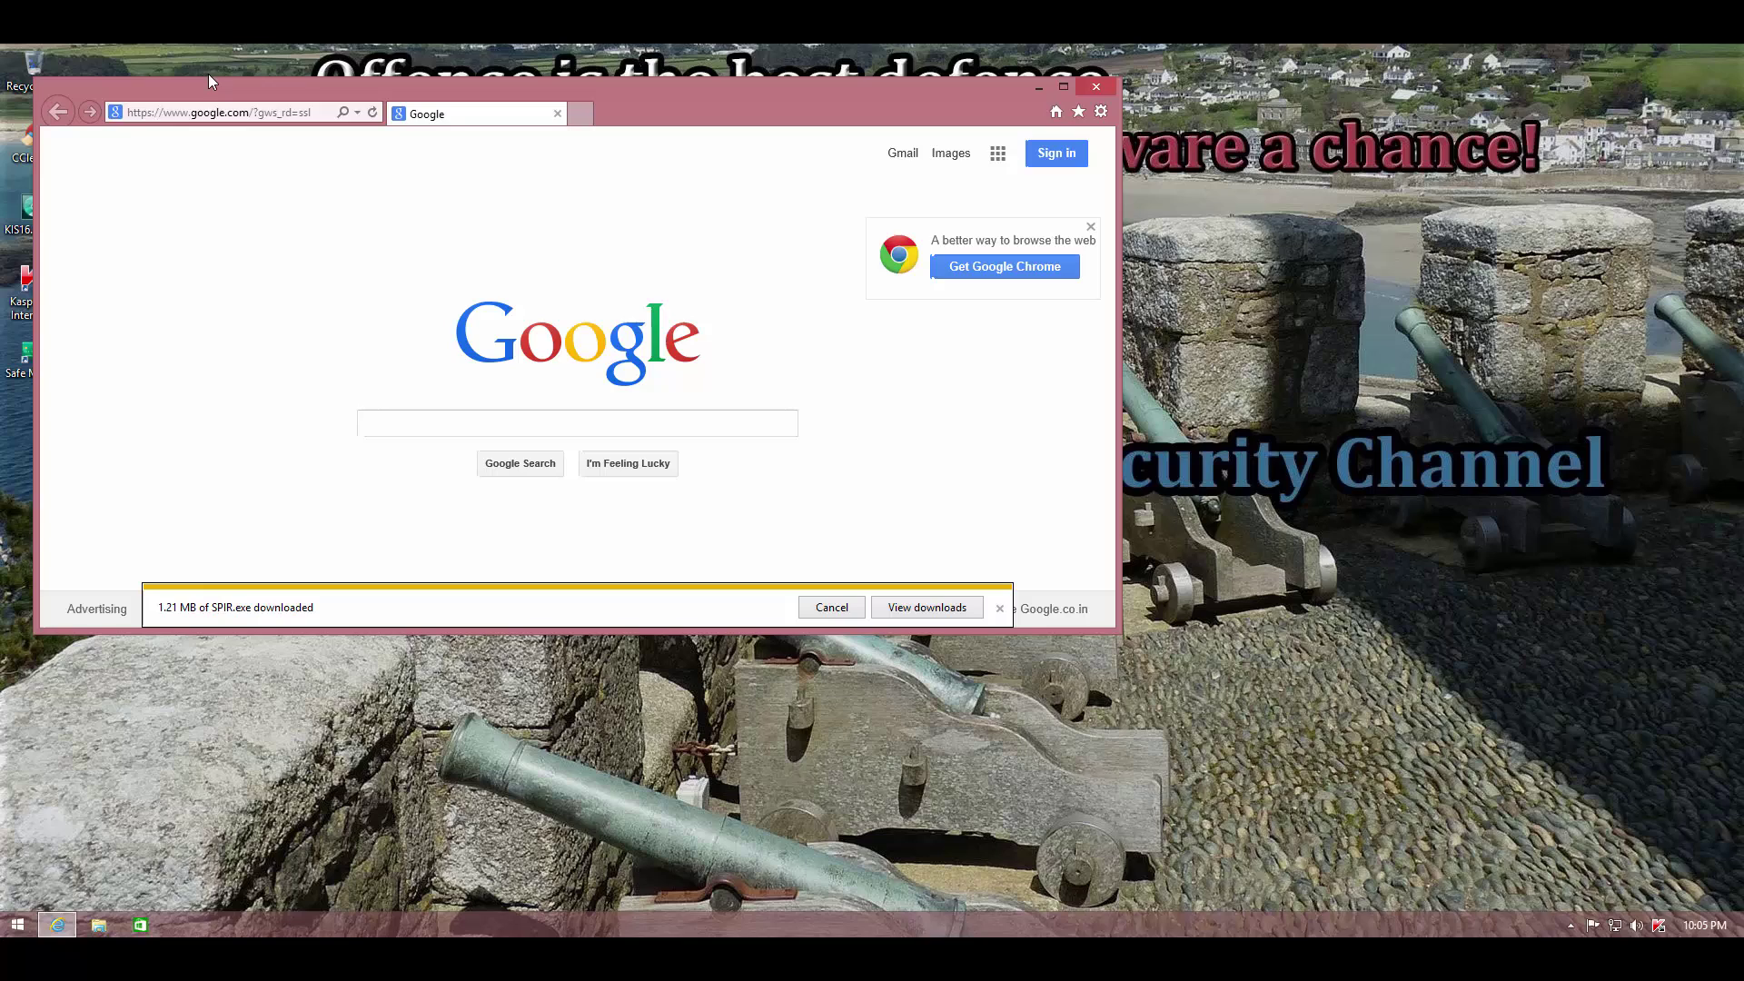
left_click(239, 112)
key("ctrl+v")
key("Return")
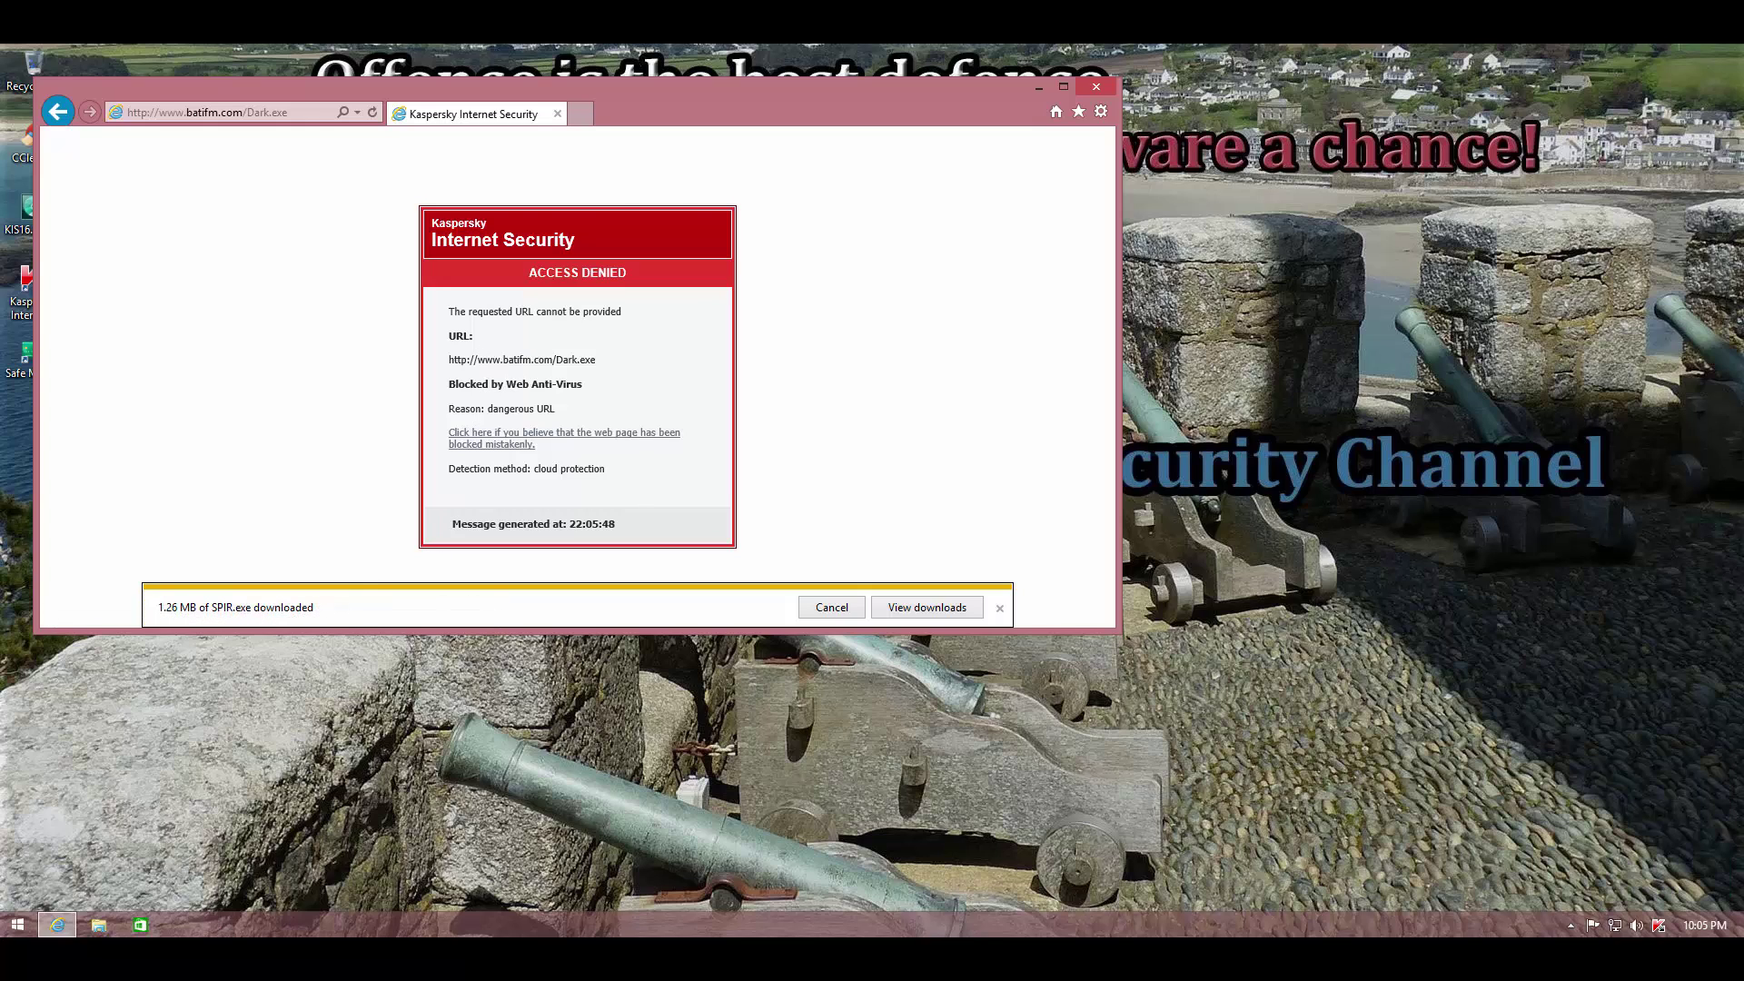
Step: Open the 178.33.200.166/bt/bt/crypted.120.exe link and dismiss Kaspersky's blocked-link notification
key("alt+Tab")
left_click_drag(683, 303, 343, 294)
key("ctrl+c")
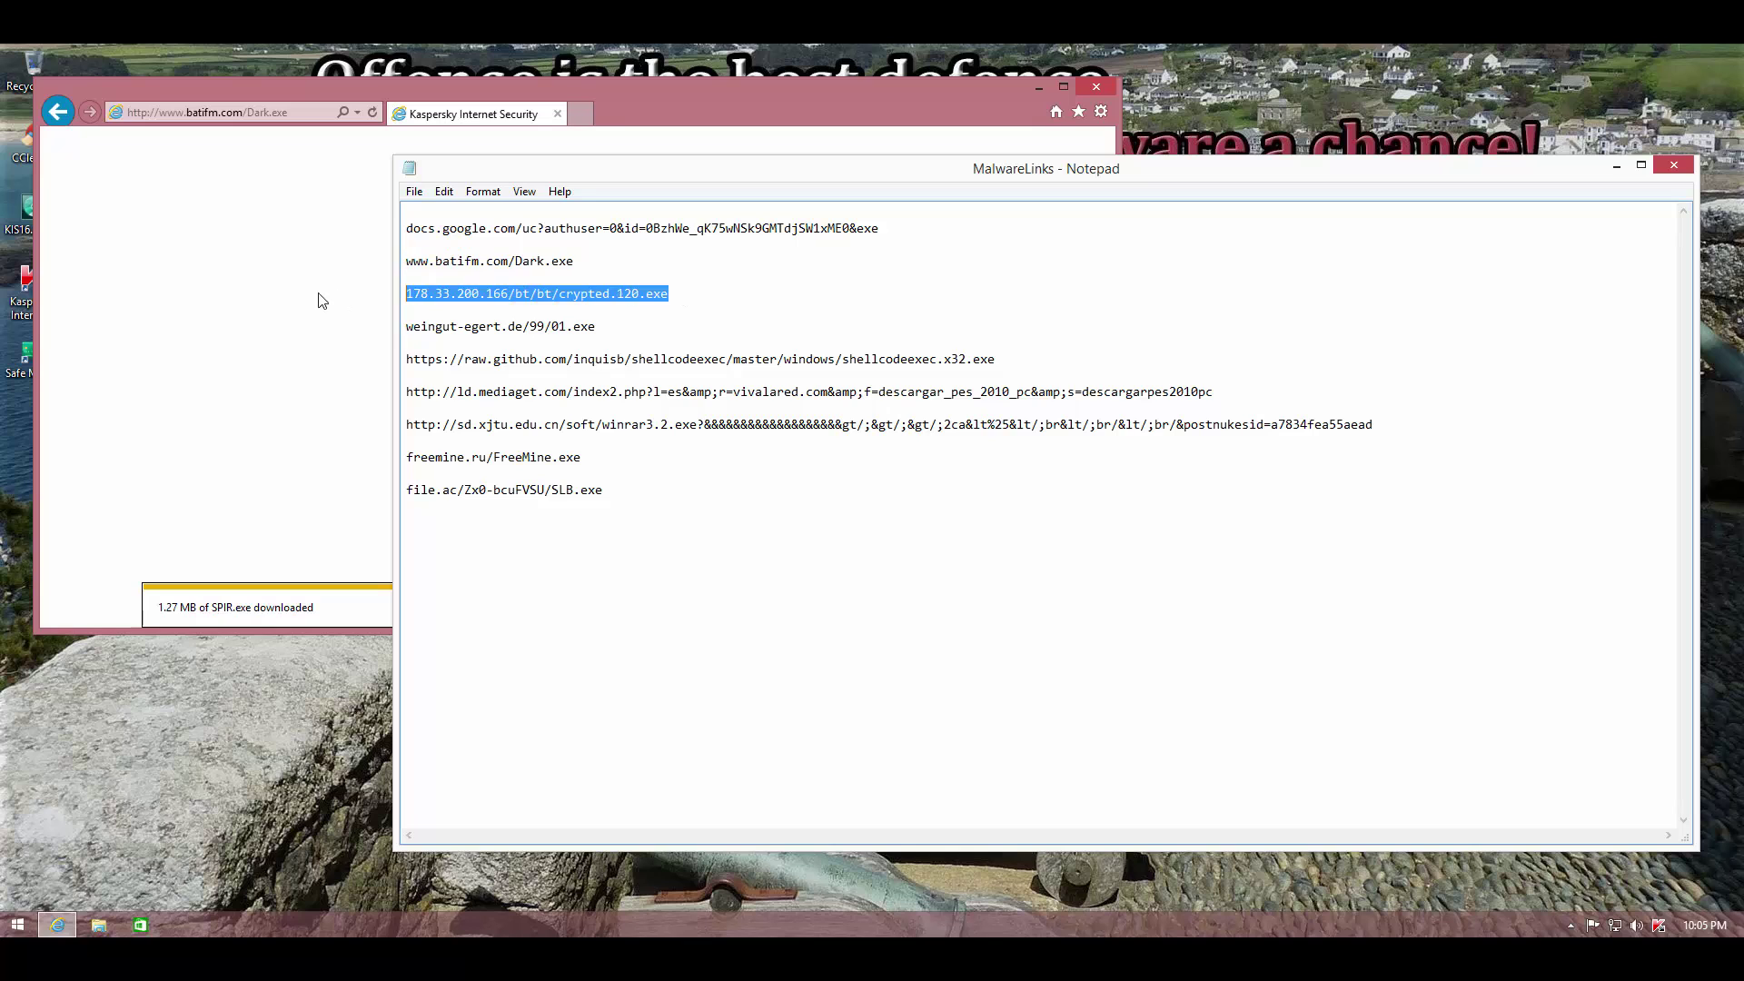
left_click(306, 300)
left_click(317, 114)
key("ctrl+v")
key("Return")
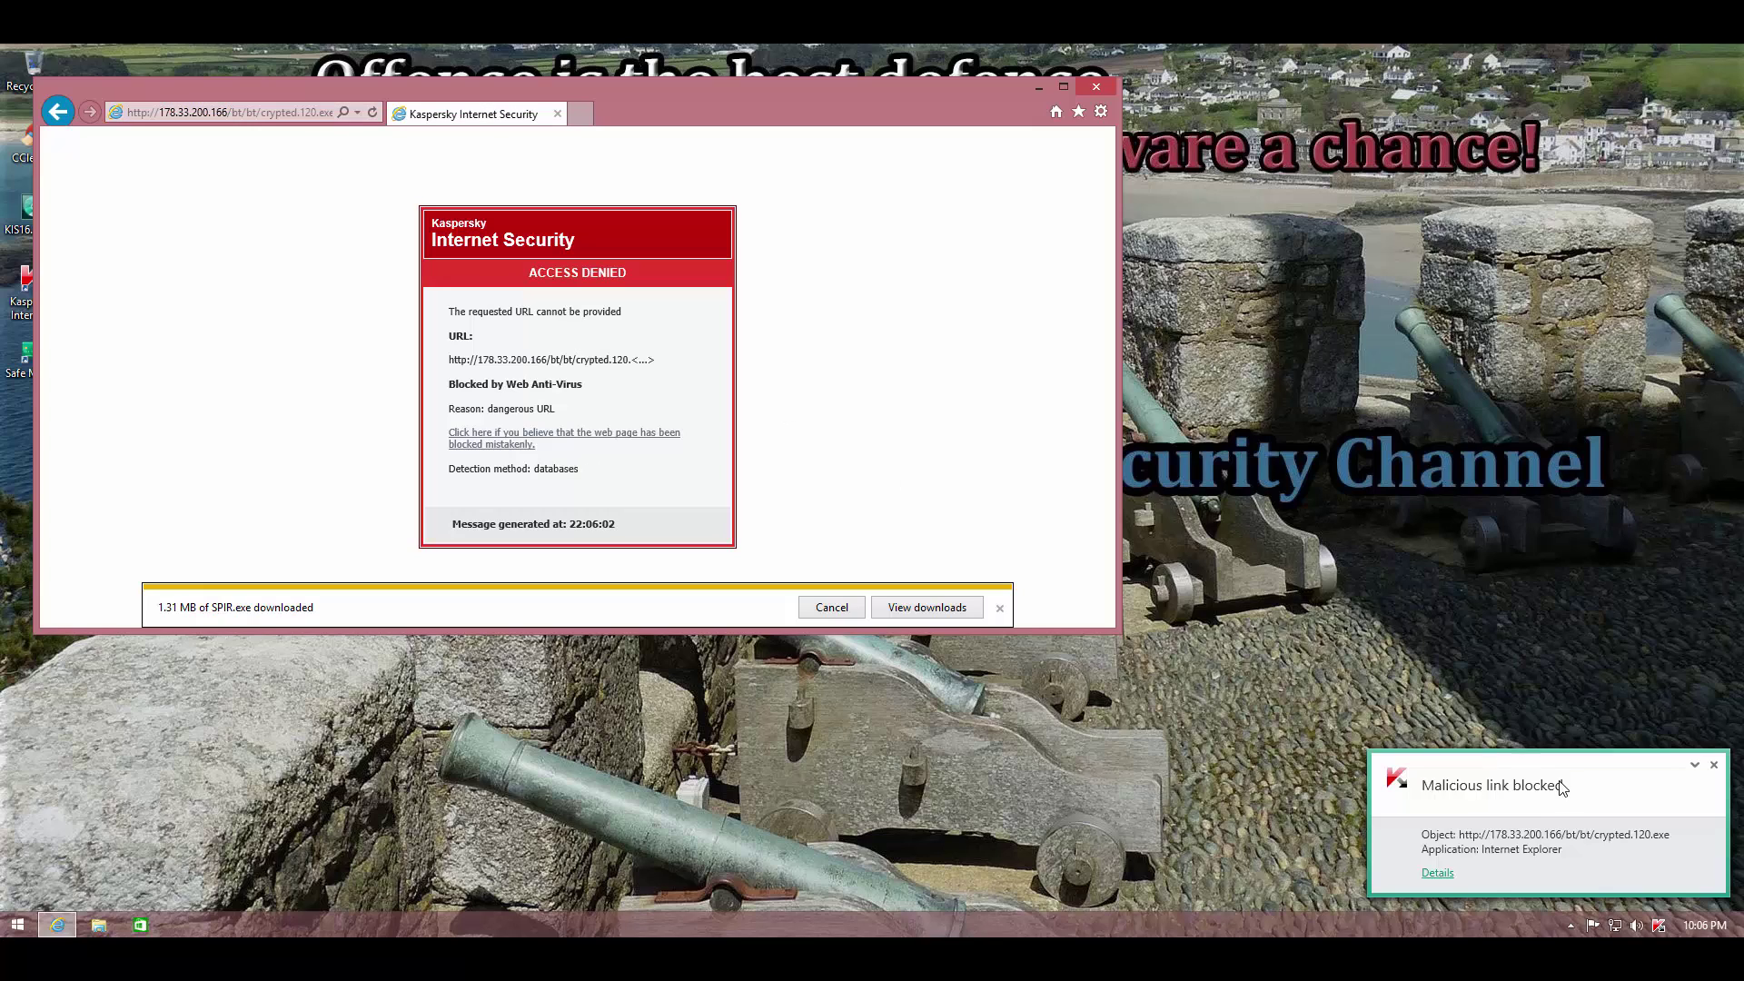
left_click(1713, 765)
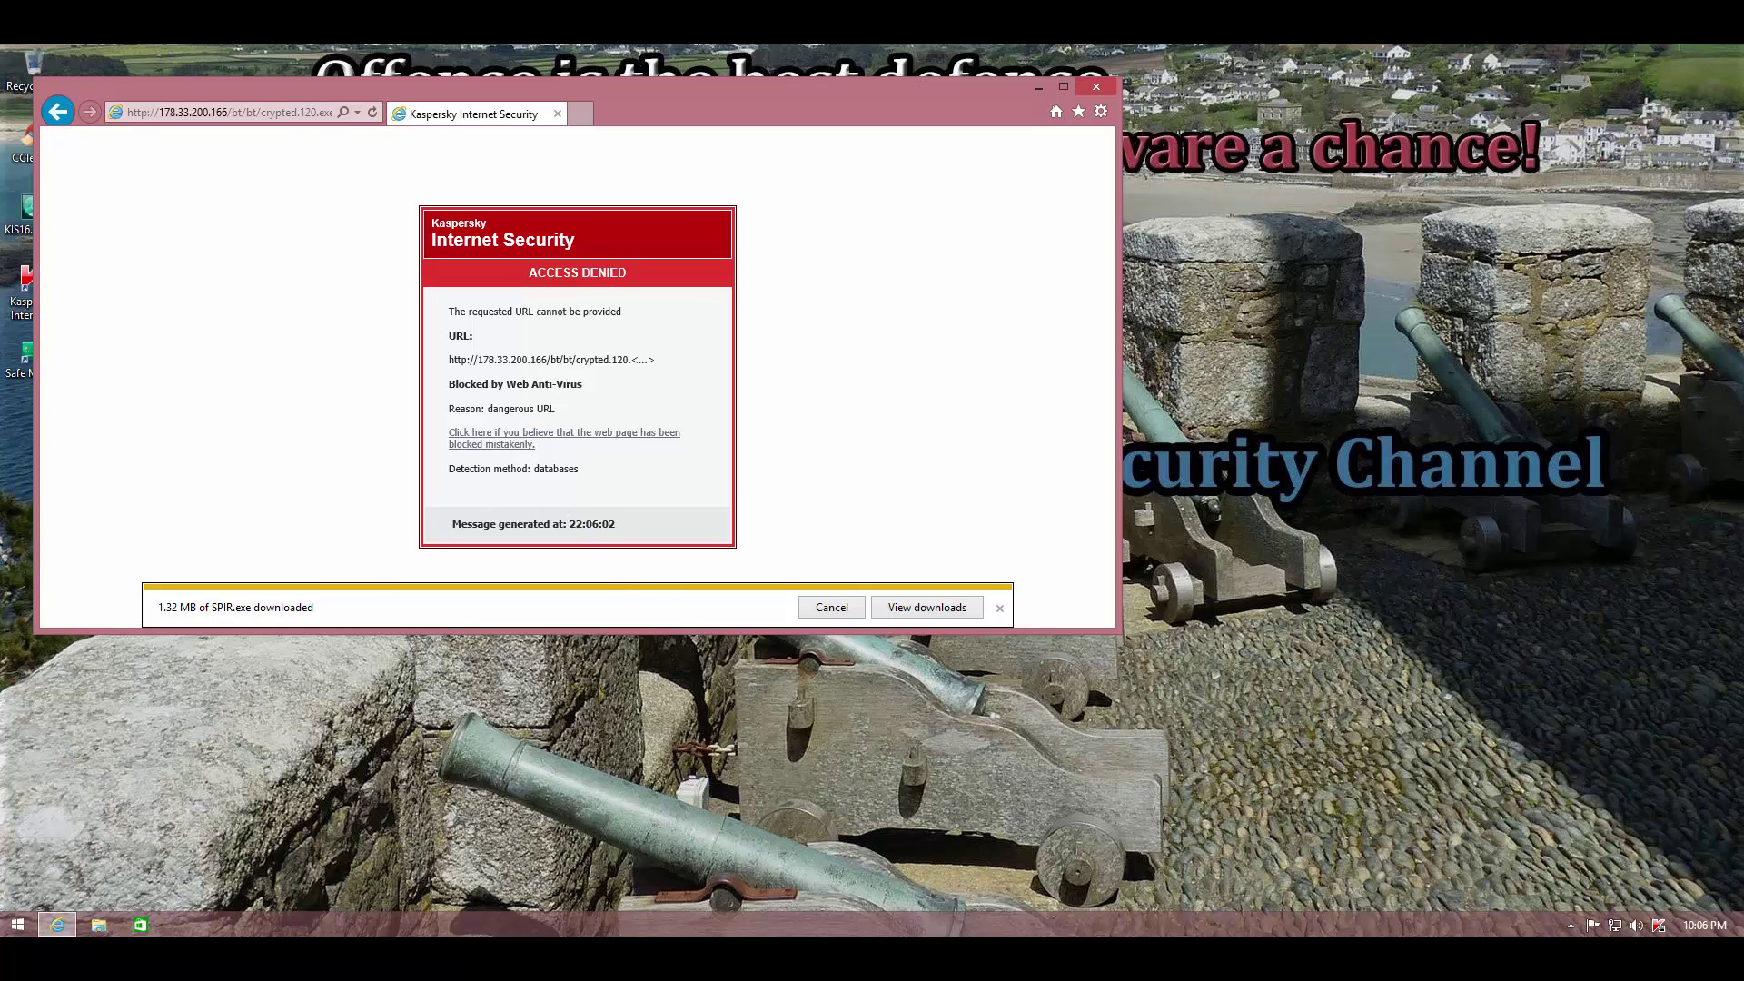
Step: Open the weingut-egert.de/99/01.exe link, which Kaspersky blocks with ACCESS DENIED
key("alt+Tab")
left_click_drag(596, 326, 319, 312)
key("ctrl+c")
left_click(288, 327)
left_click(295, 117)
key("ctrl+v")
key("Return")
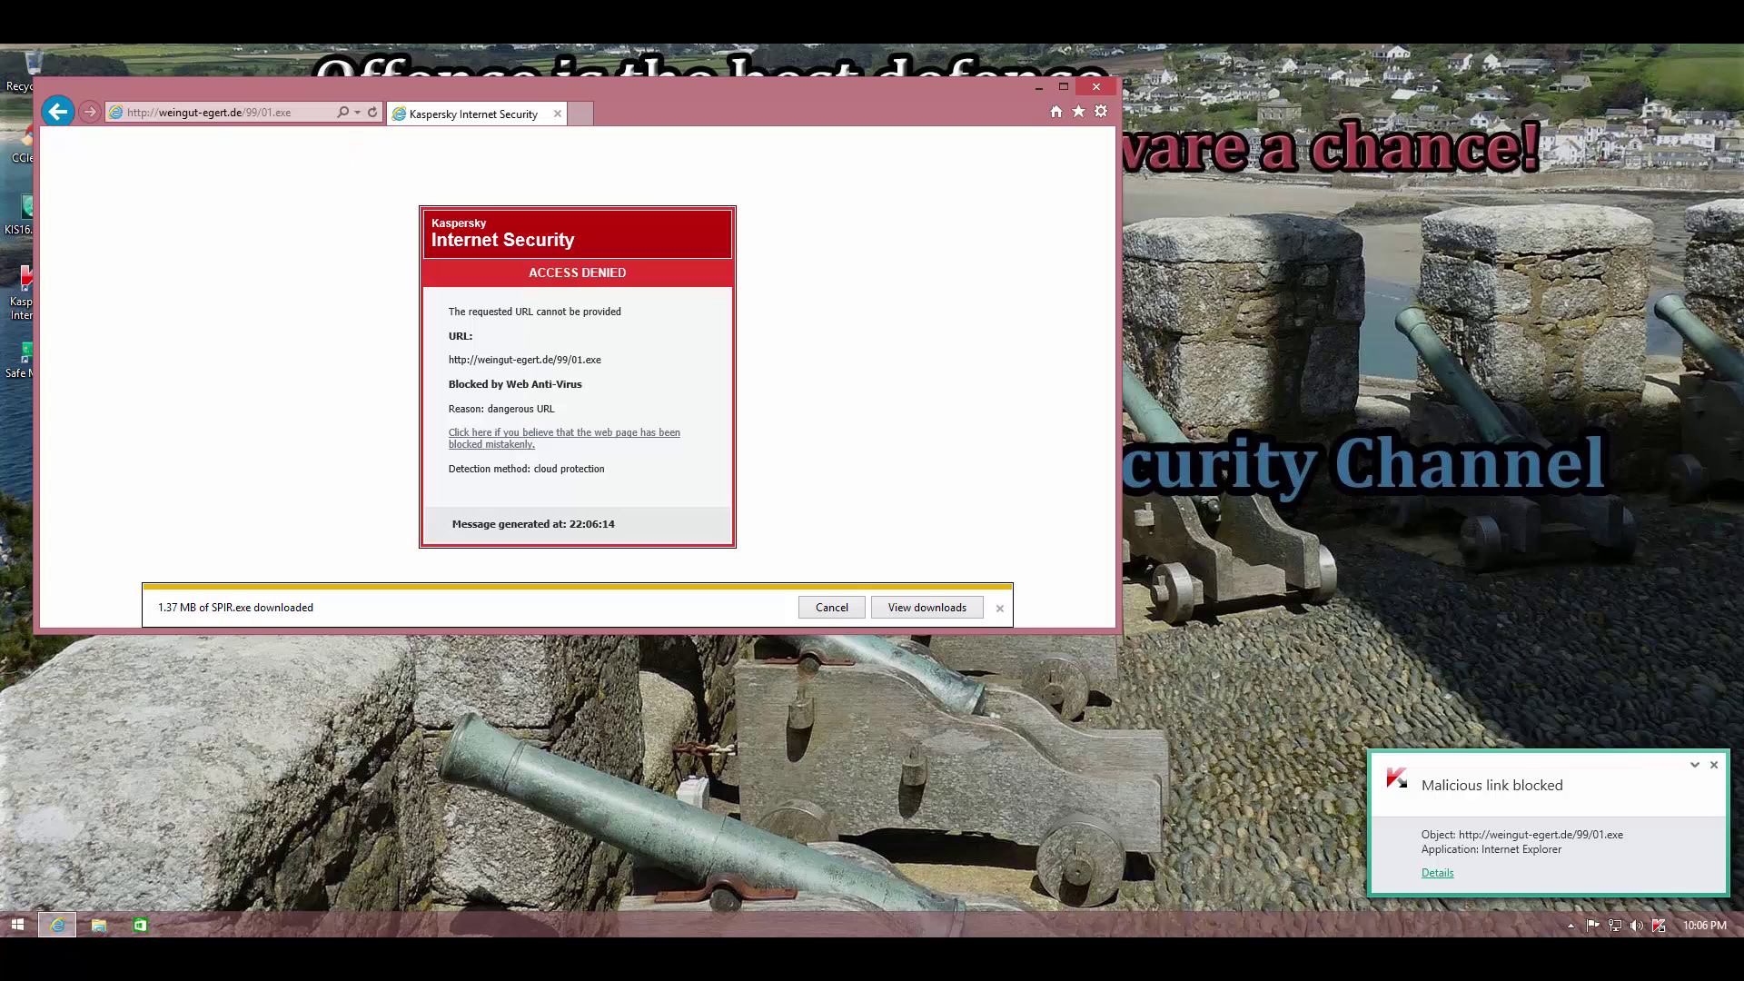
Step: Copy the raw.github.com shellcodeexec link over to Internet Explorer's address bar
key("alt+Tab")
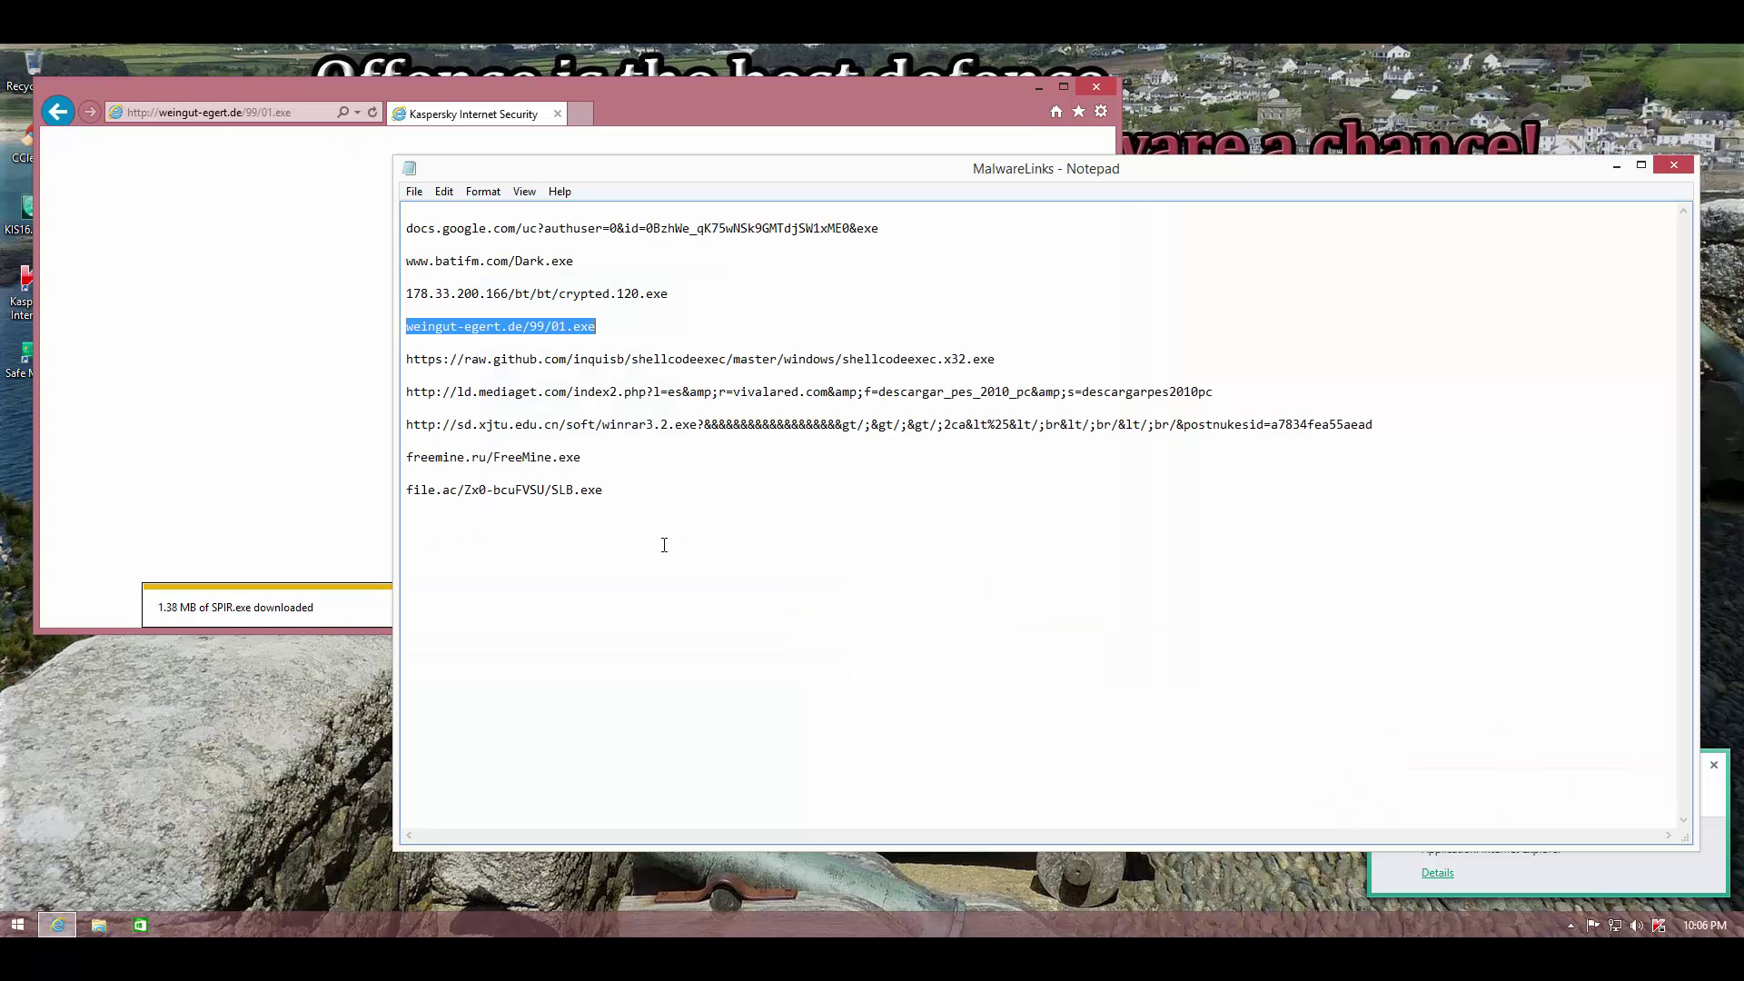
left_click_drag(999, 359, 359, 349)
key("alt+Tab")
left_click(323, 115)
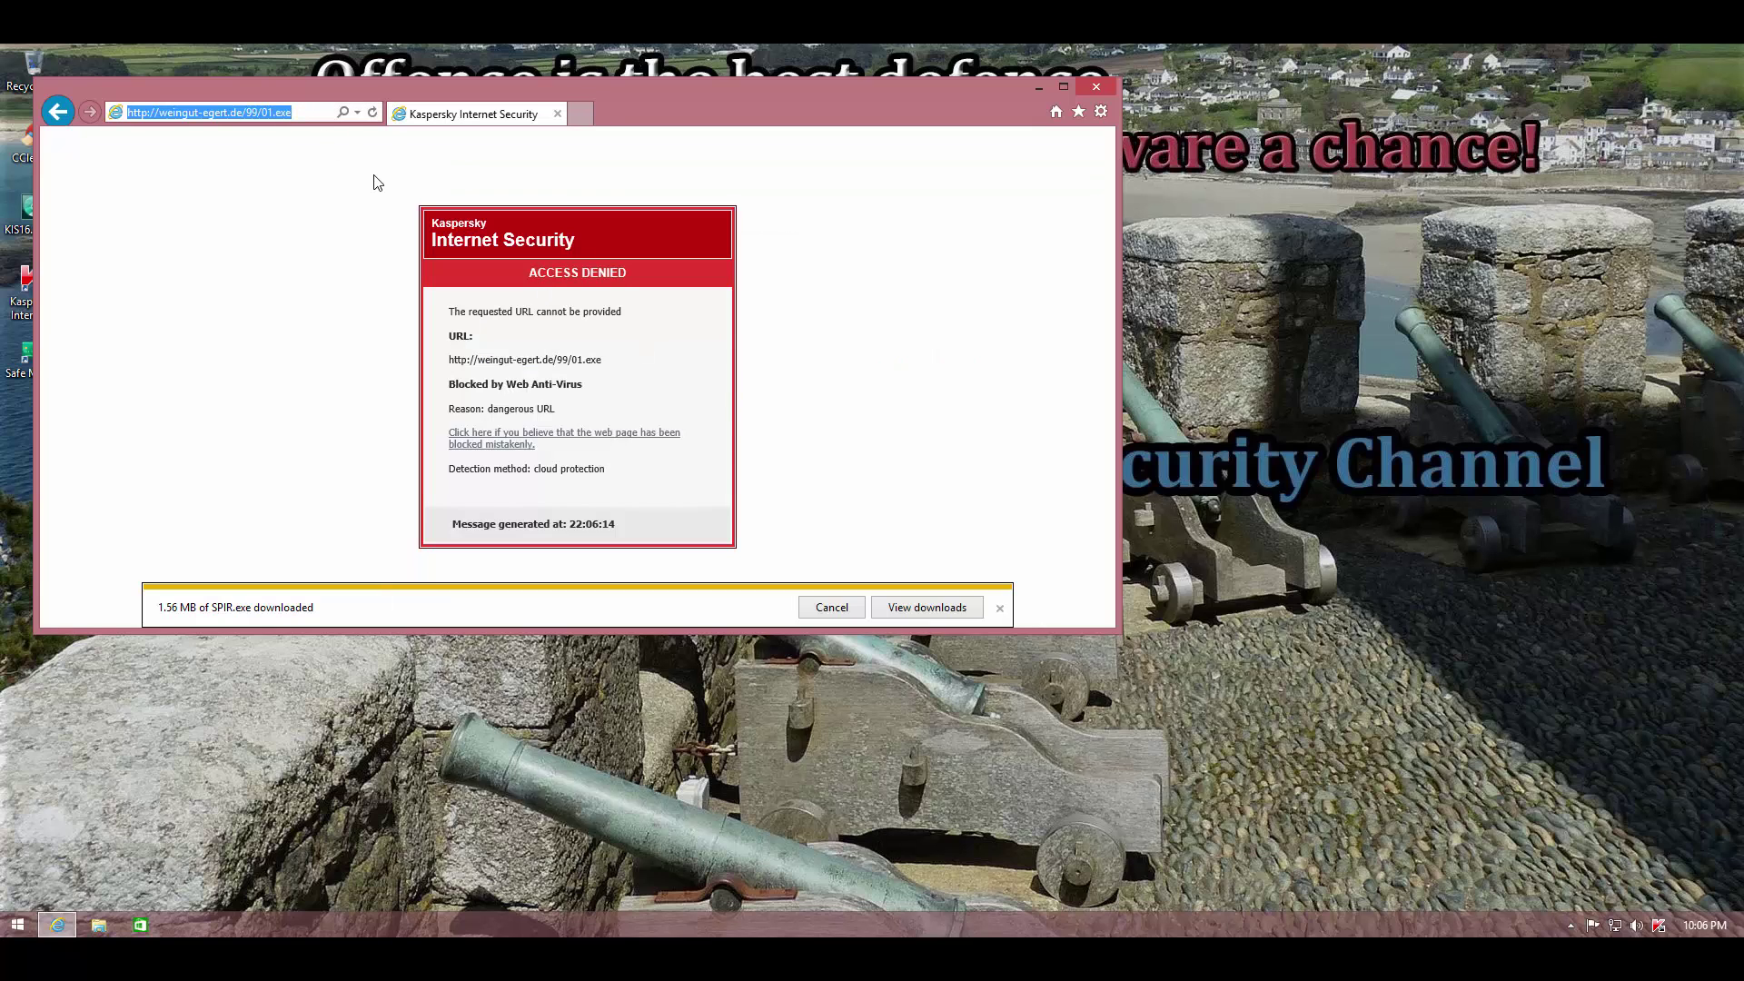
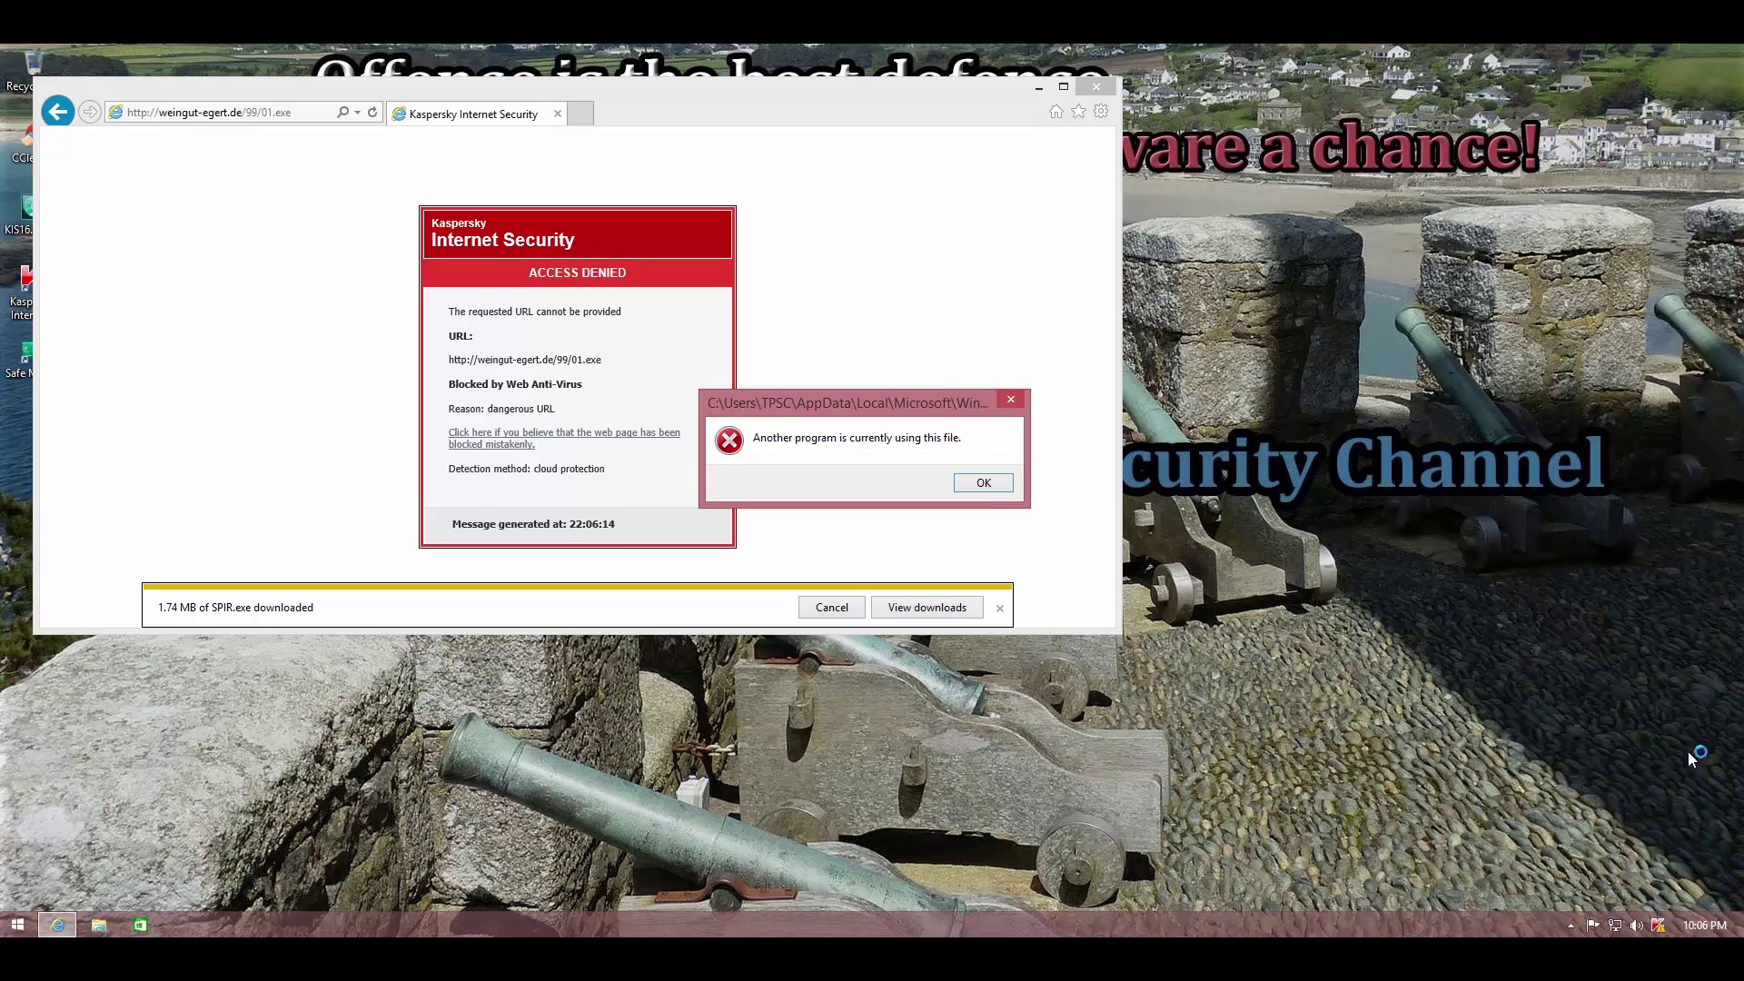
Step: Dismiss the file-in-use error and load the ld.mediaget.com link from the malware list in Internet Explorer
left_click(983, 483)
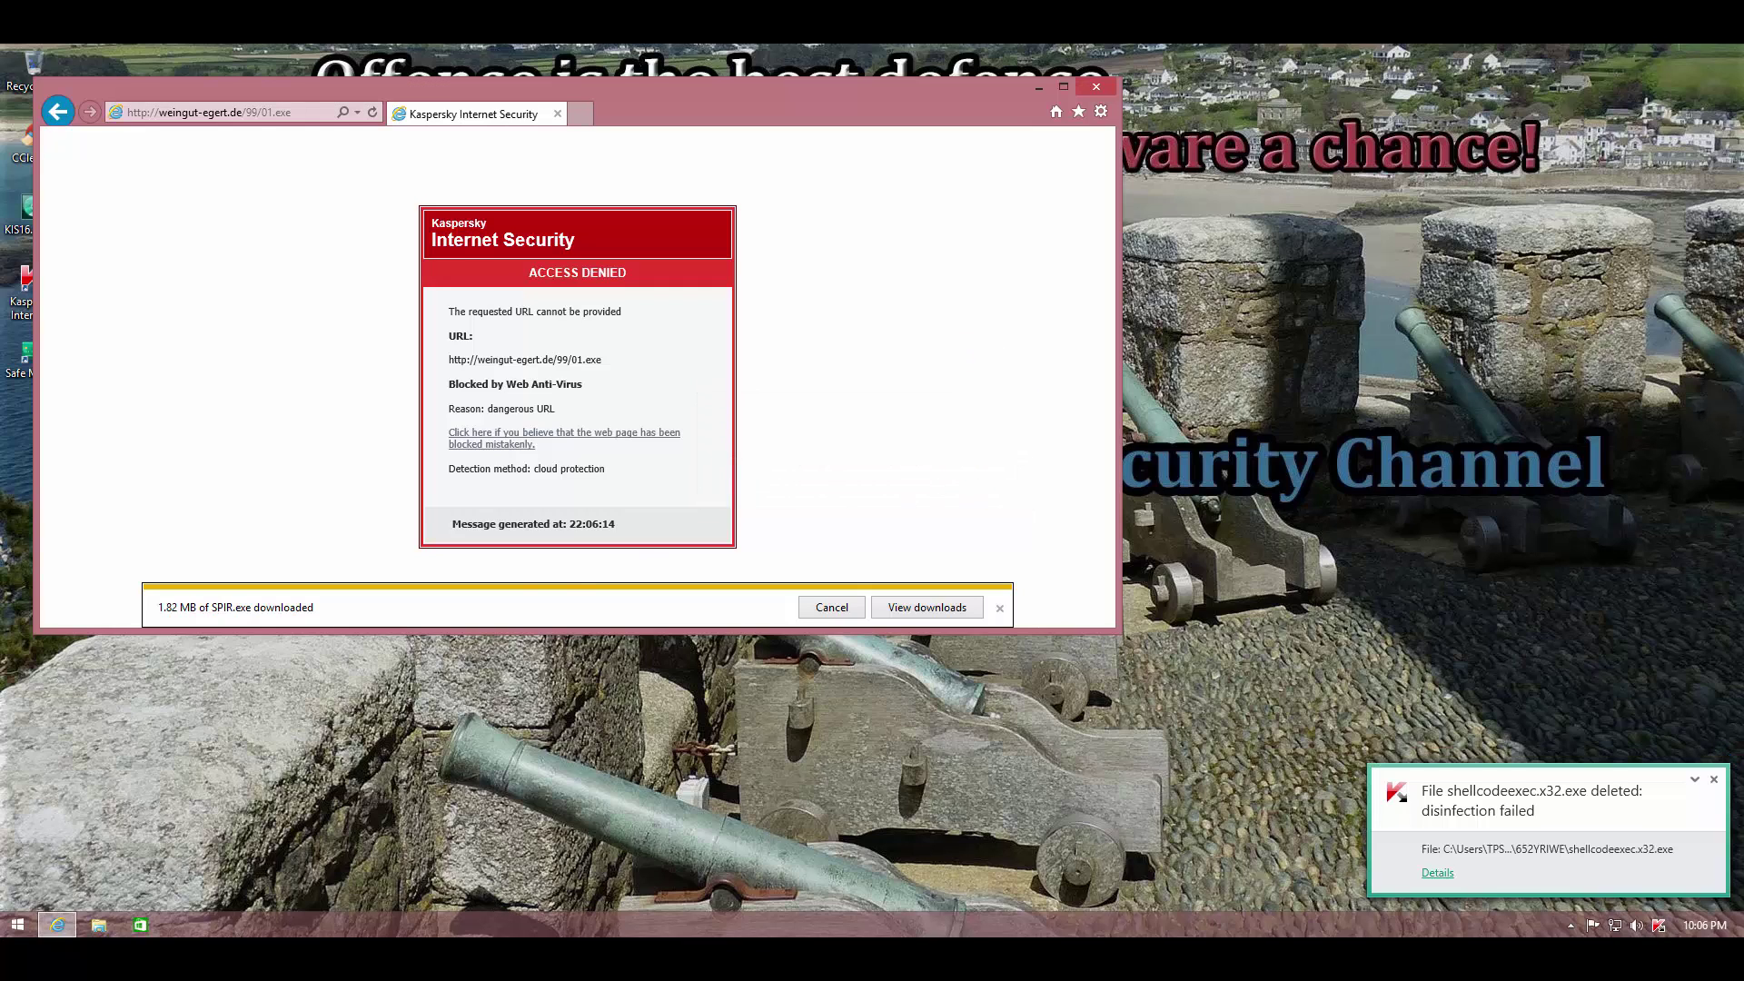
key("alt+Tab")
left_click_drag(1218, 392, 409, 376)
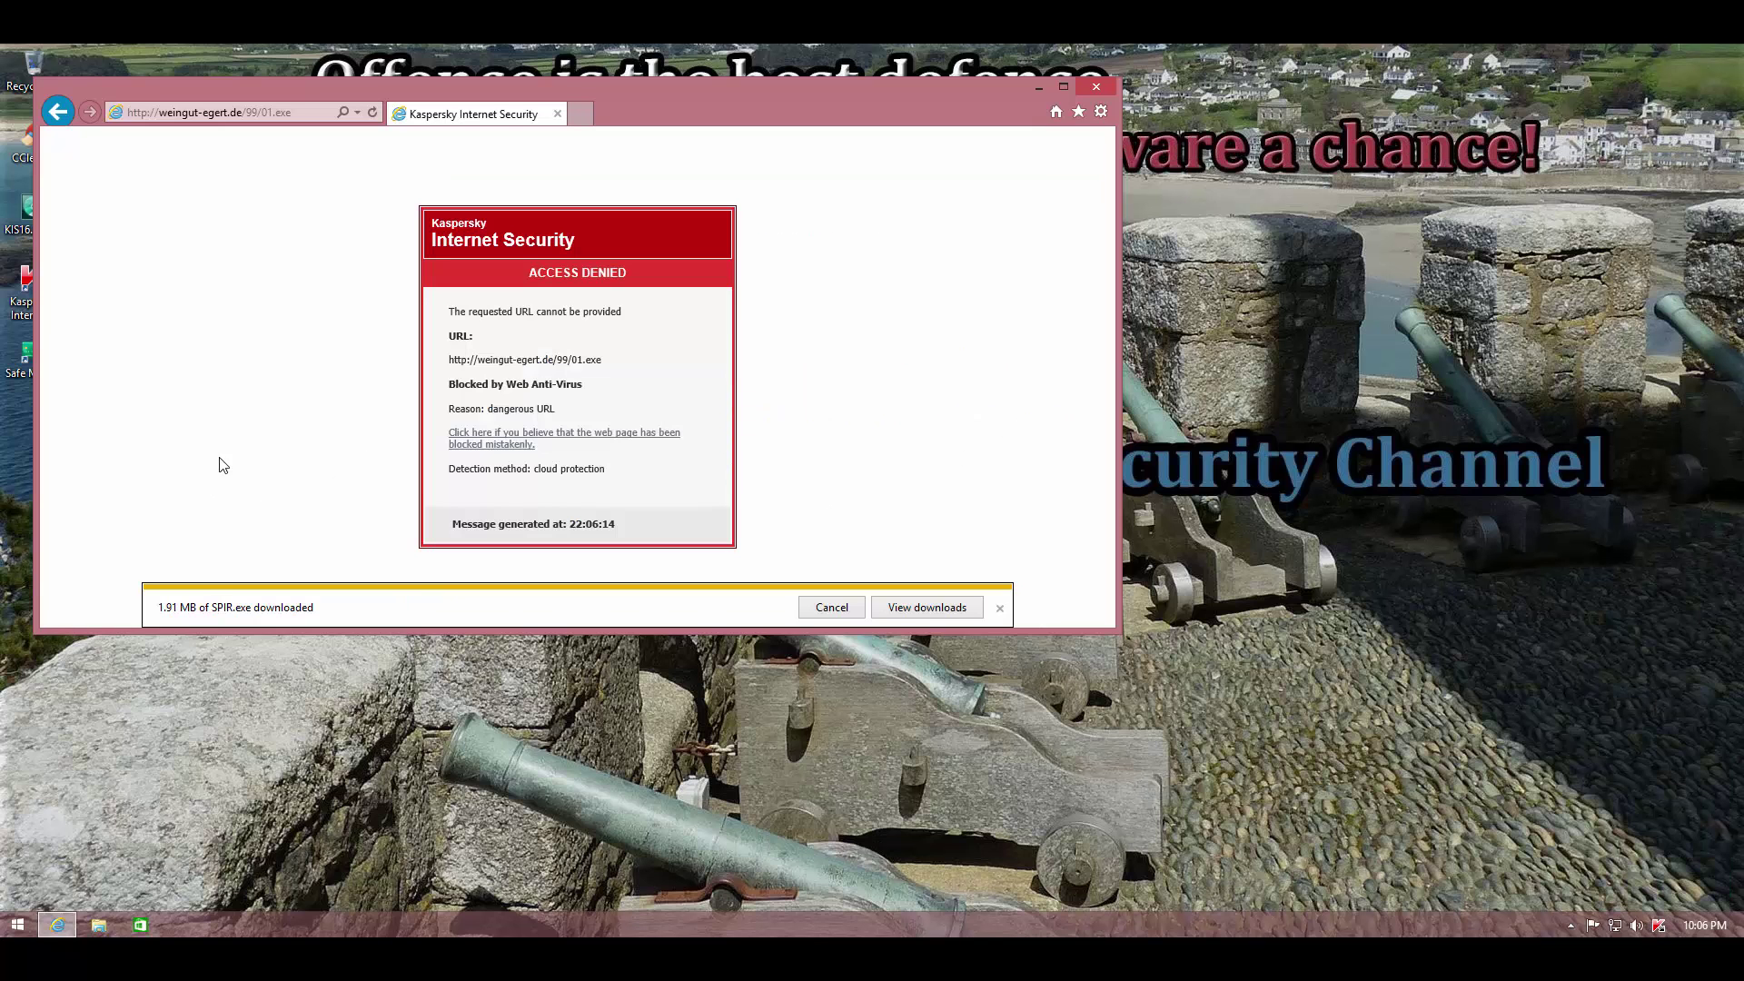
key("alt+Tab")
left_click(280, 104)
key("ctrl+v")
key("Return")
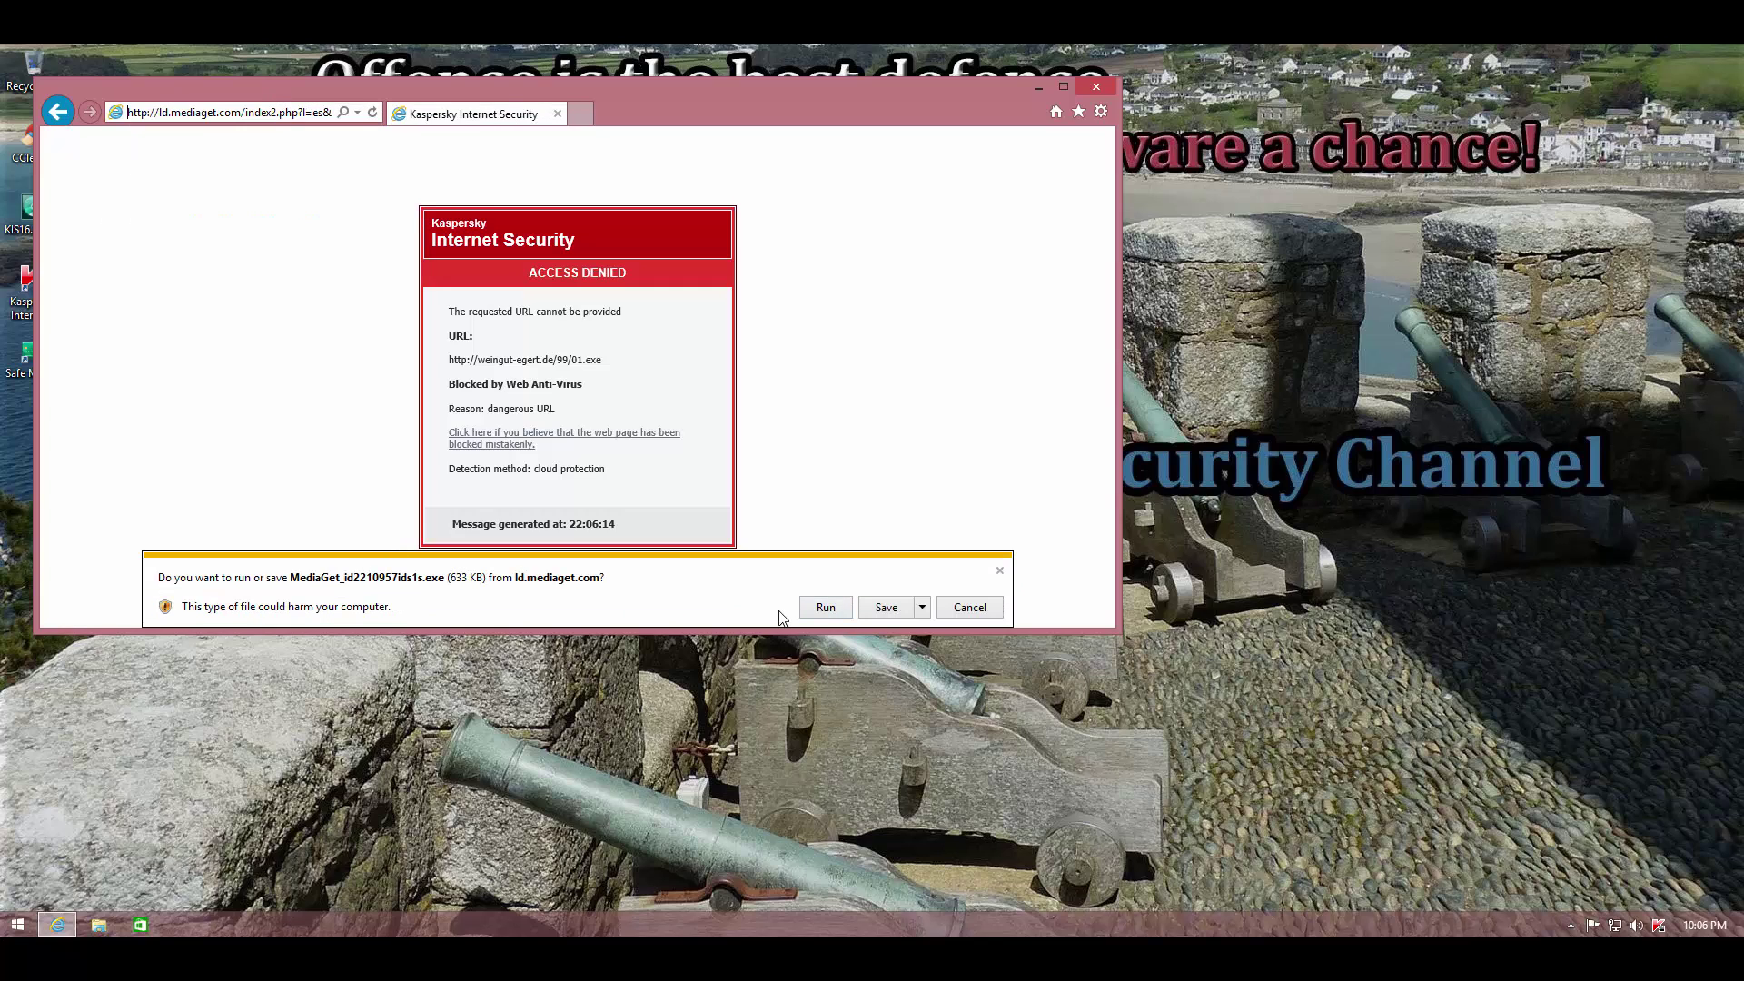
Step: Run the MediaGet download and SPIR.exe until Kaspersky interrupts it, then dismiss the notice
left_click(825, 607)
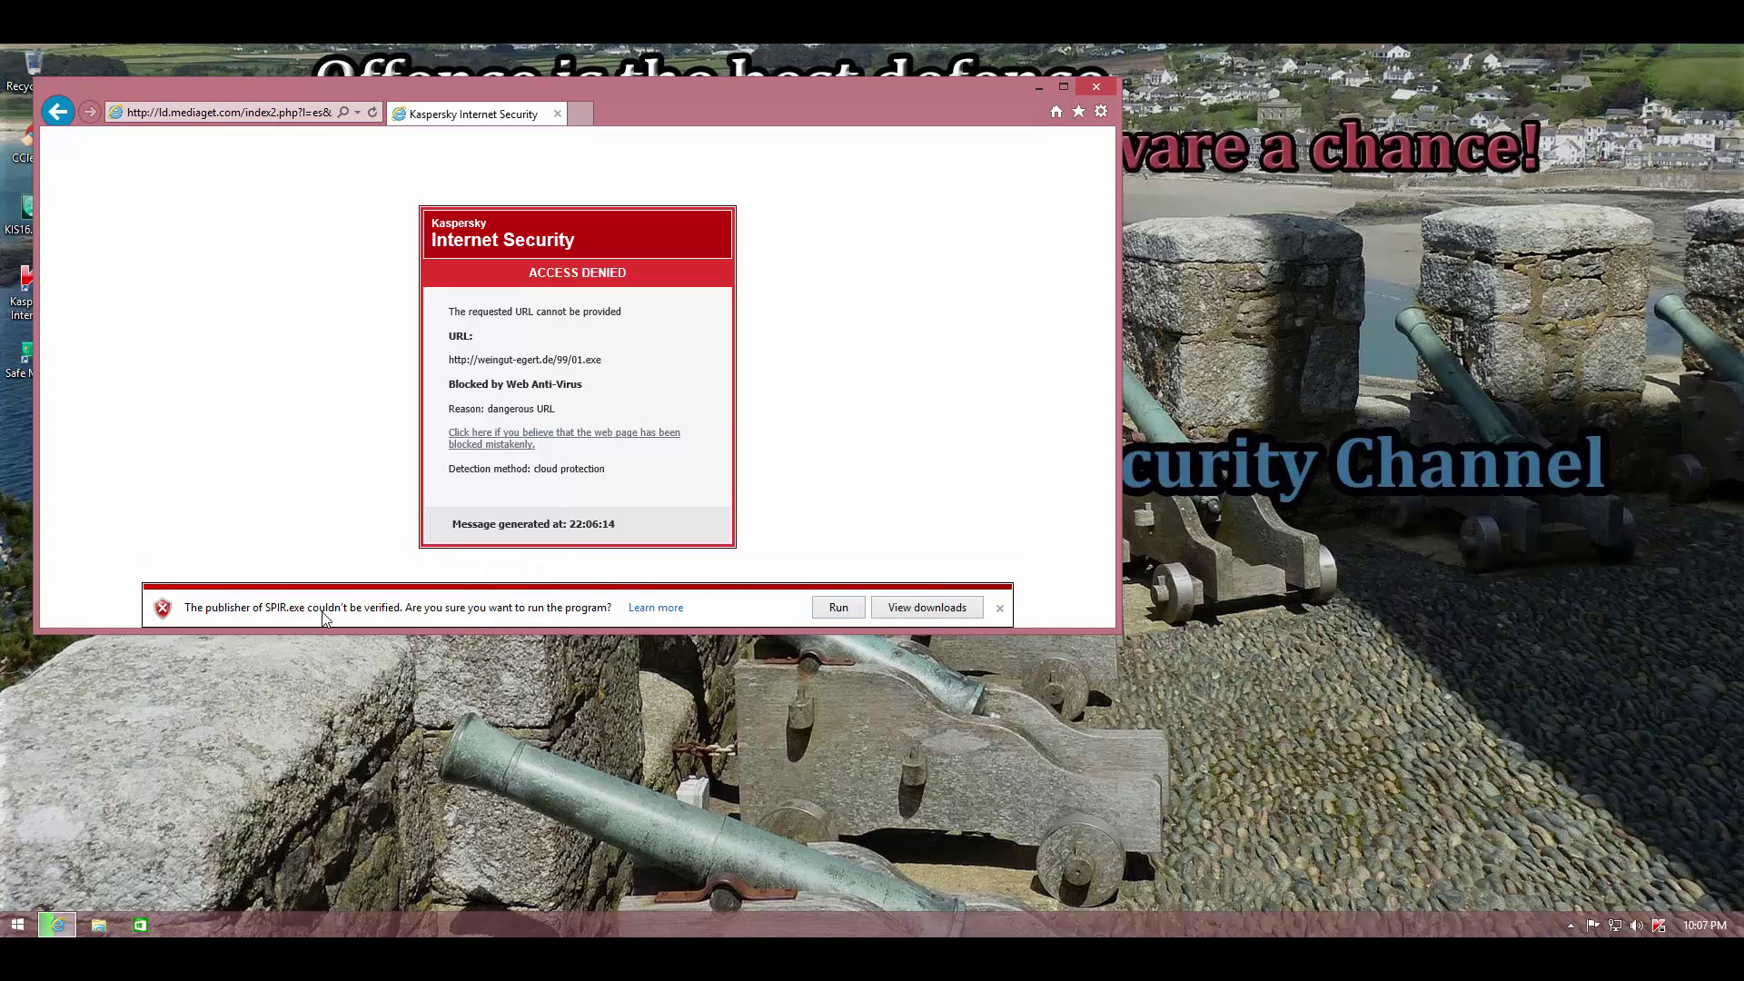
left_click(837, 606)
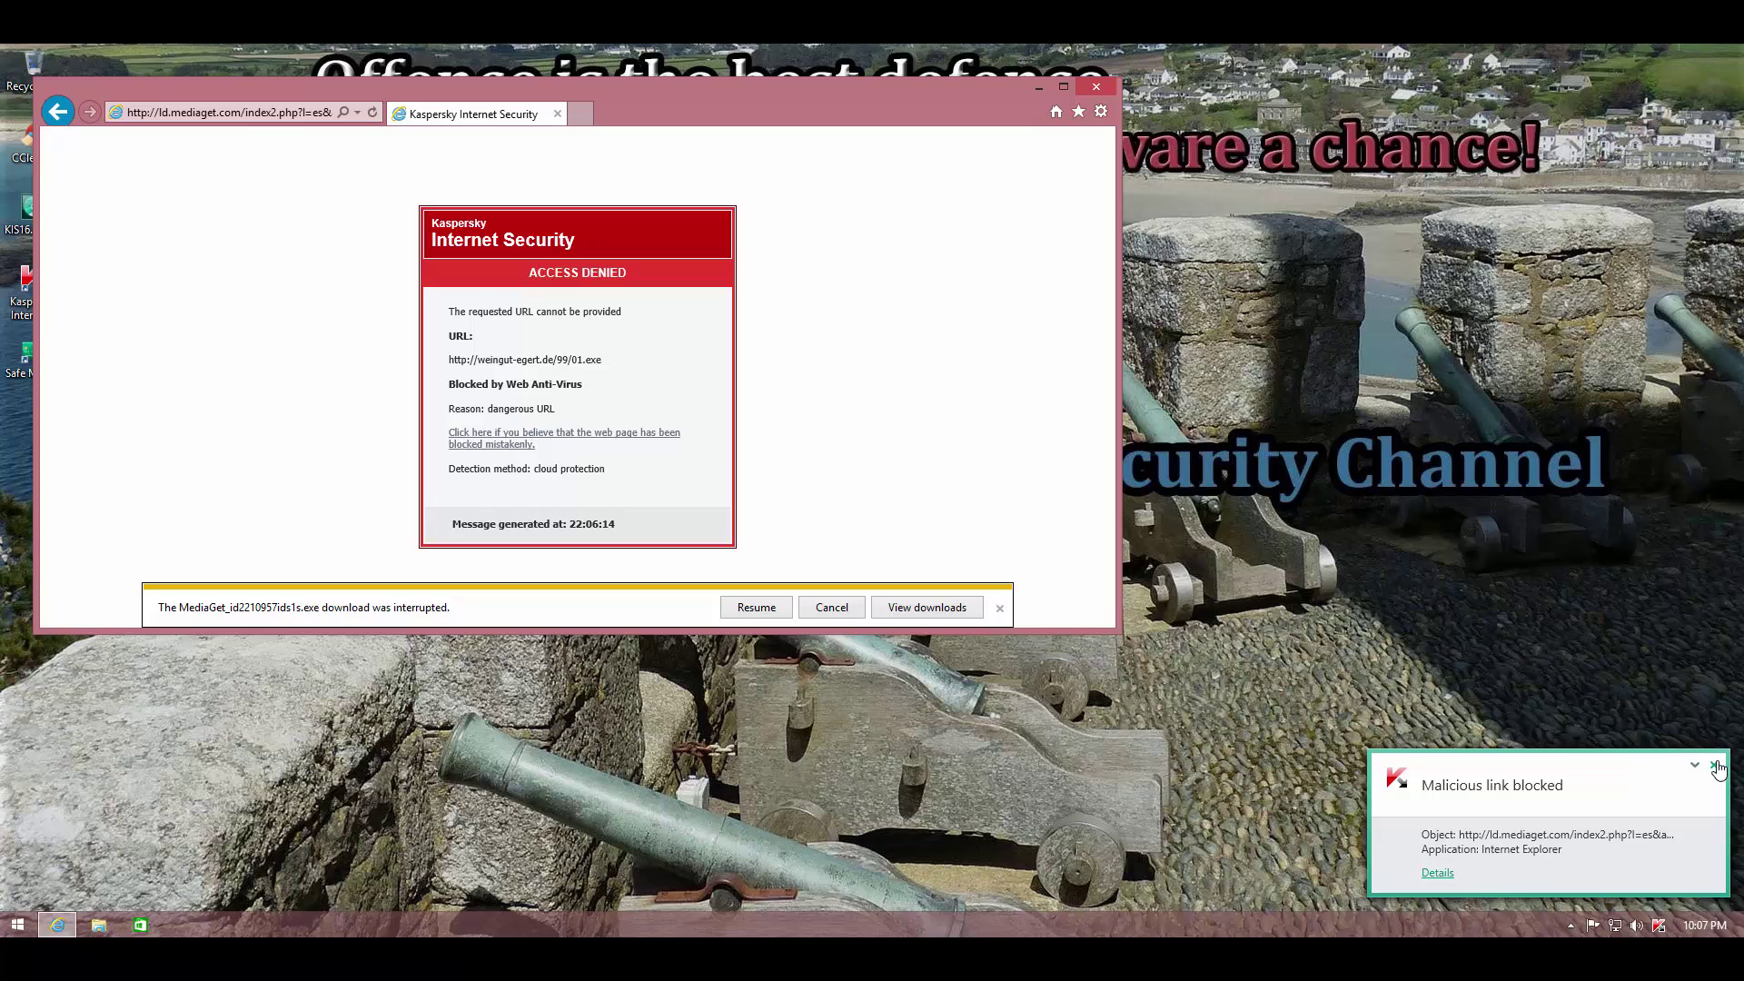
left_click(1001, 607)
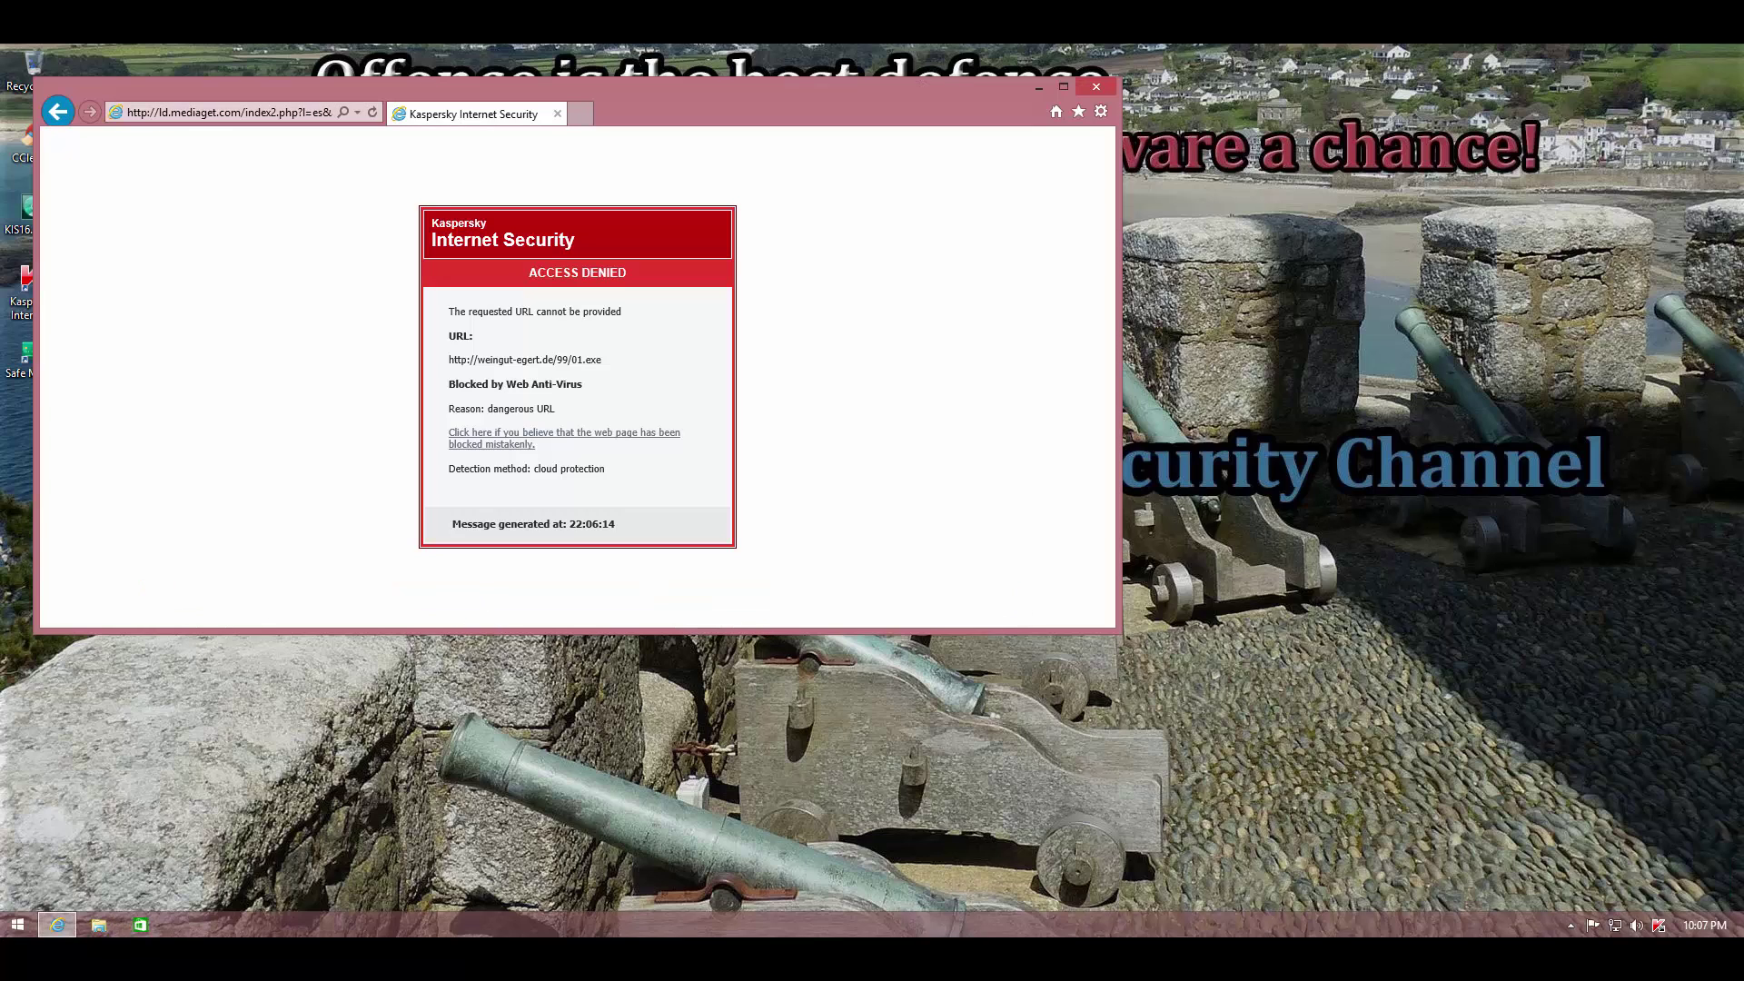
key("alt+Tab")
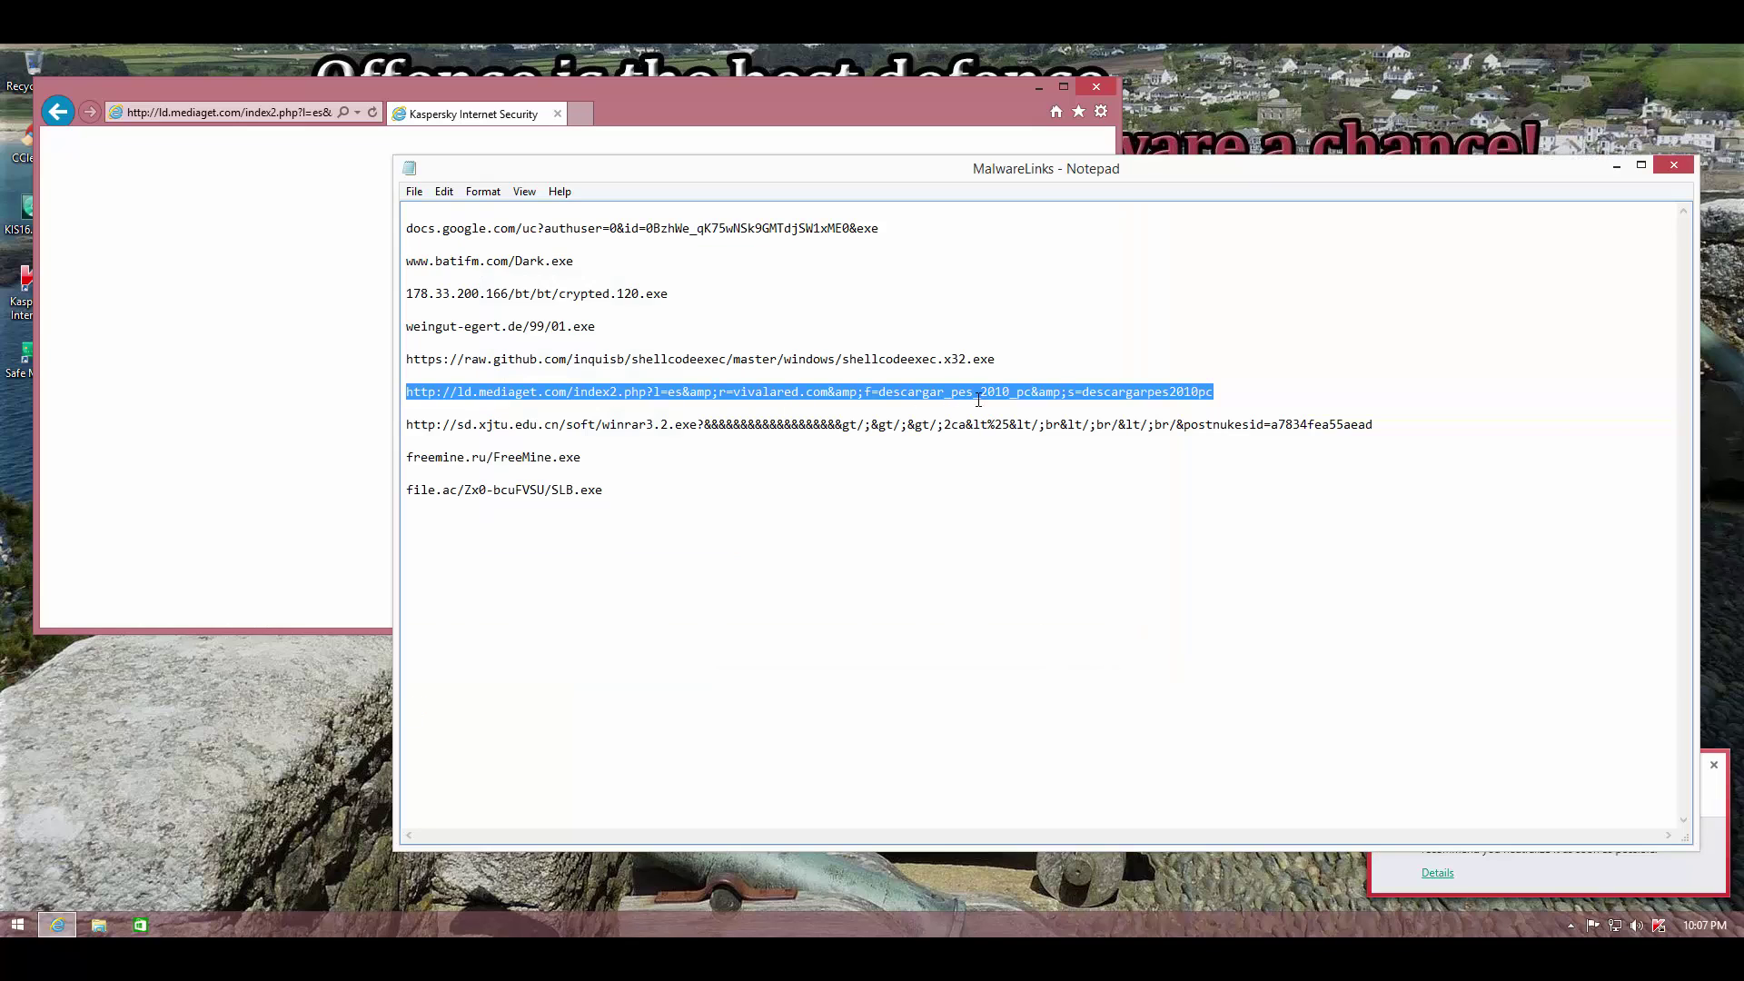
left_click(1499, 861)
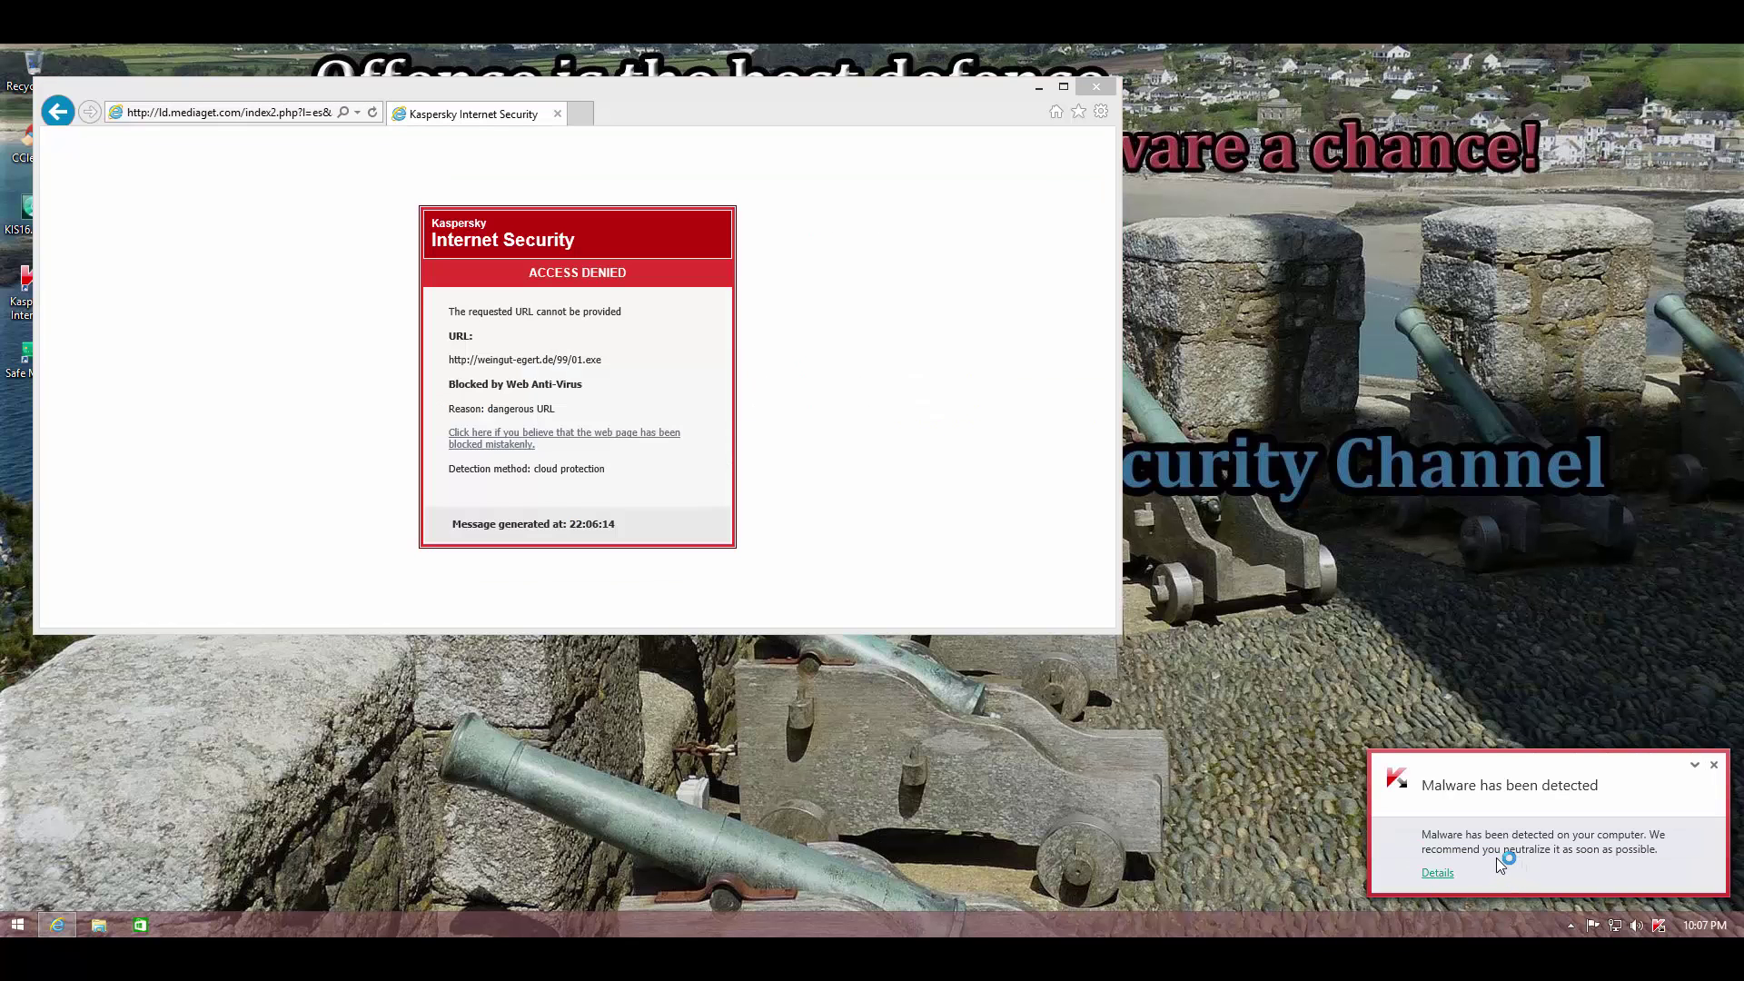
left_click(1438, 874)
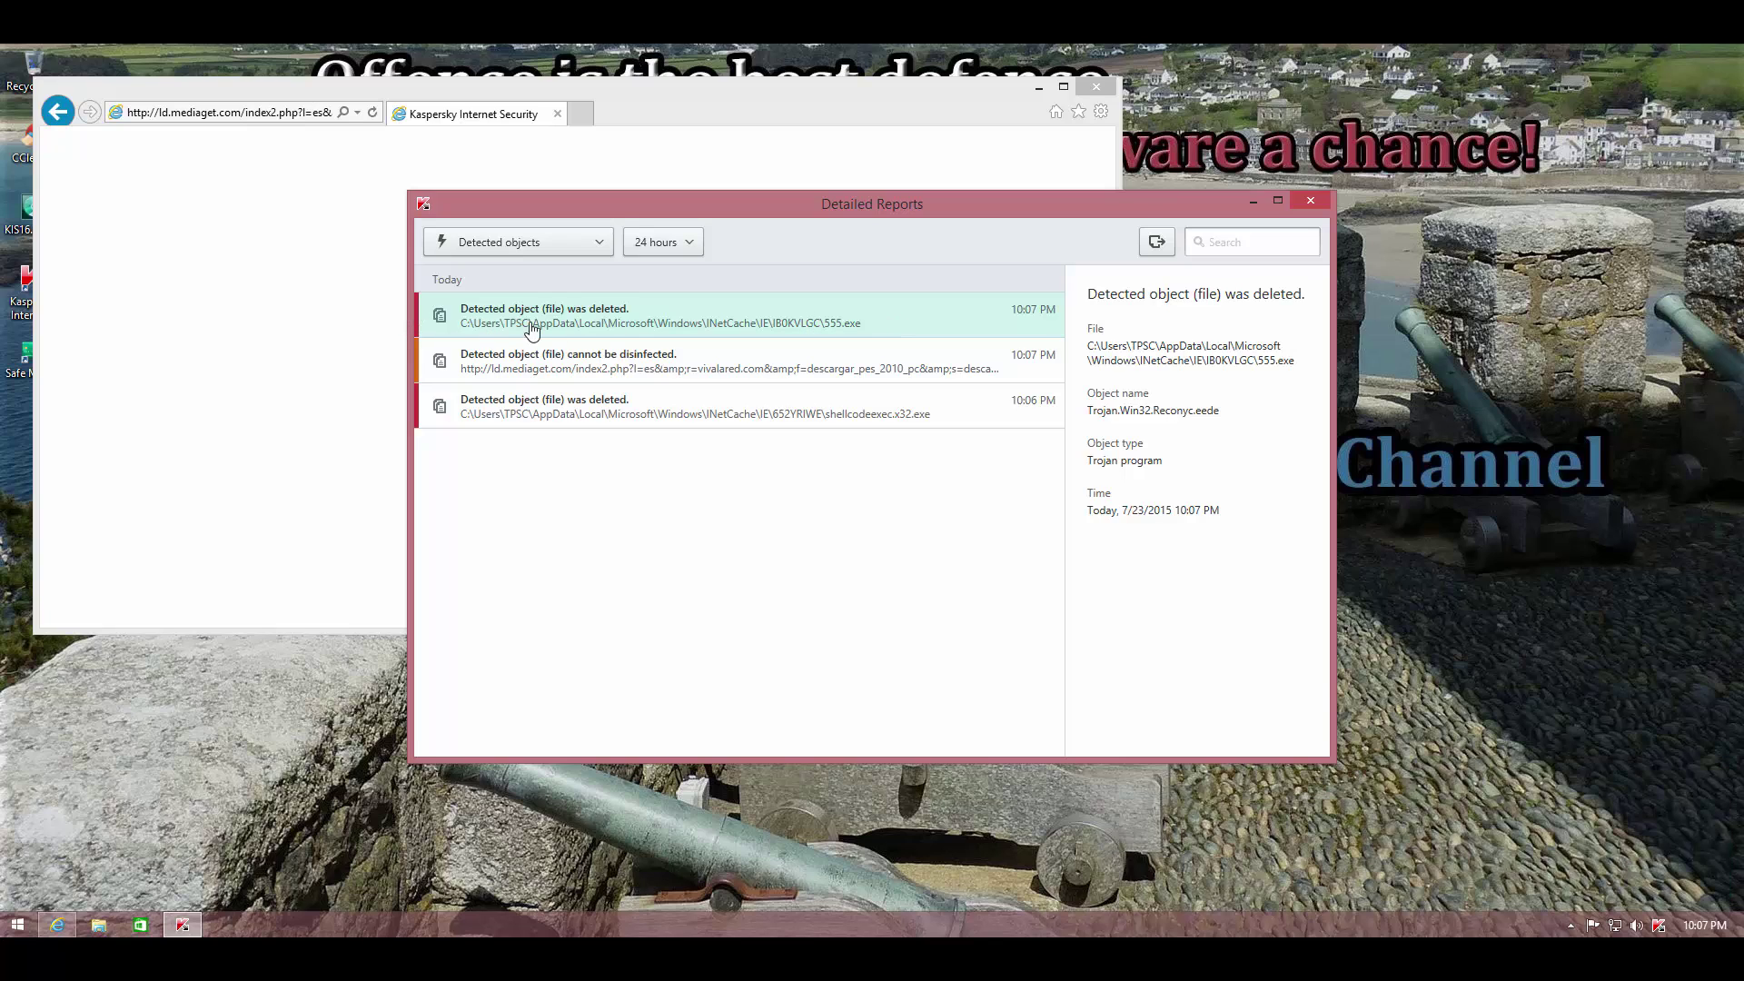
left_click(1320, 205)
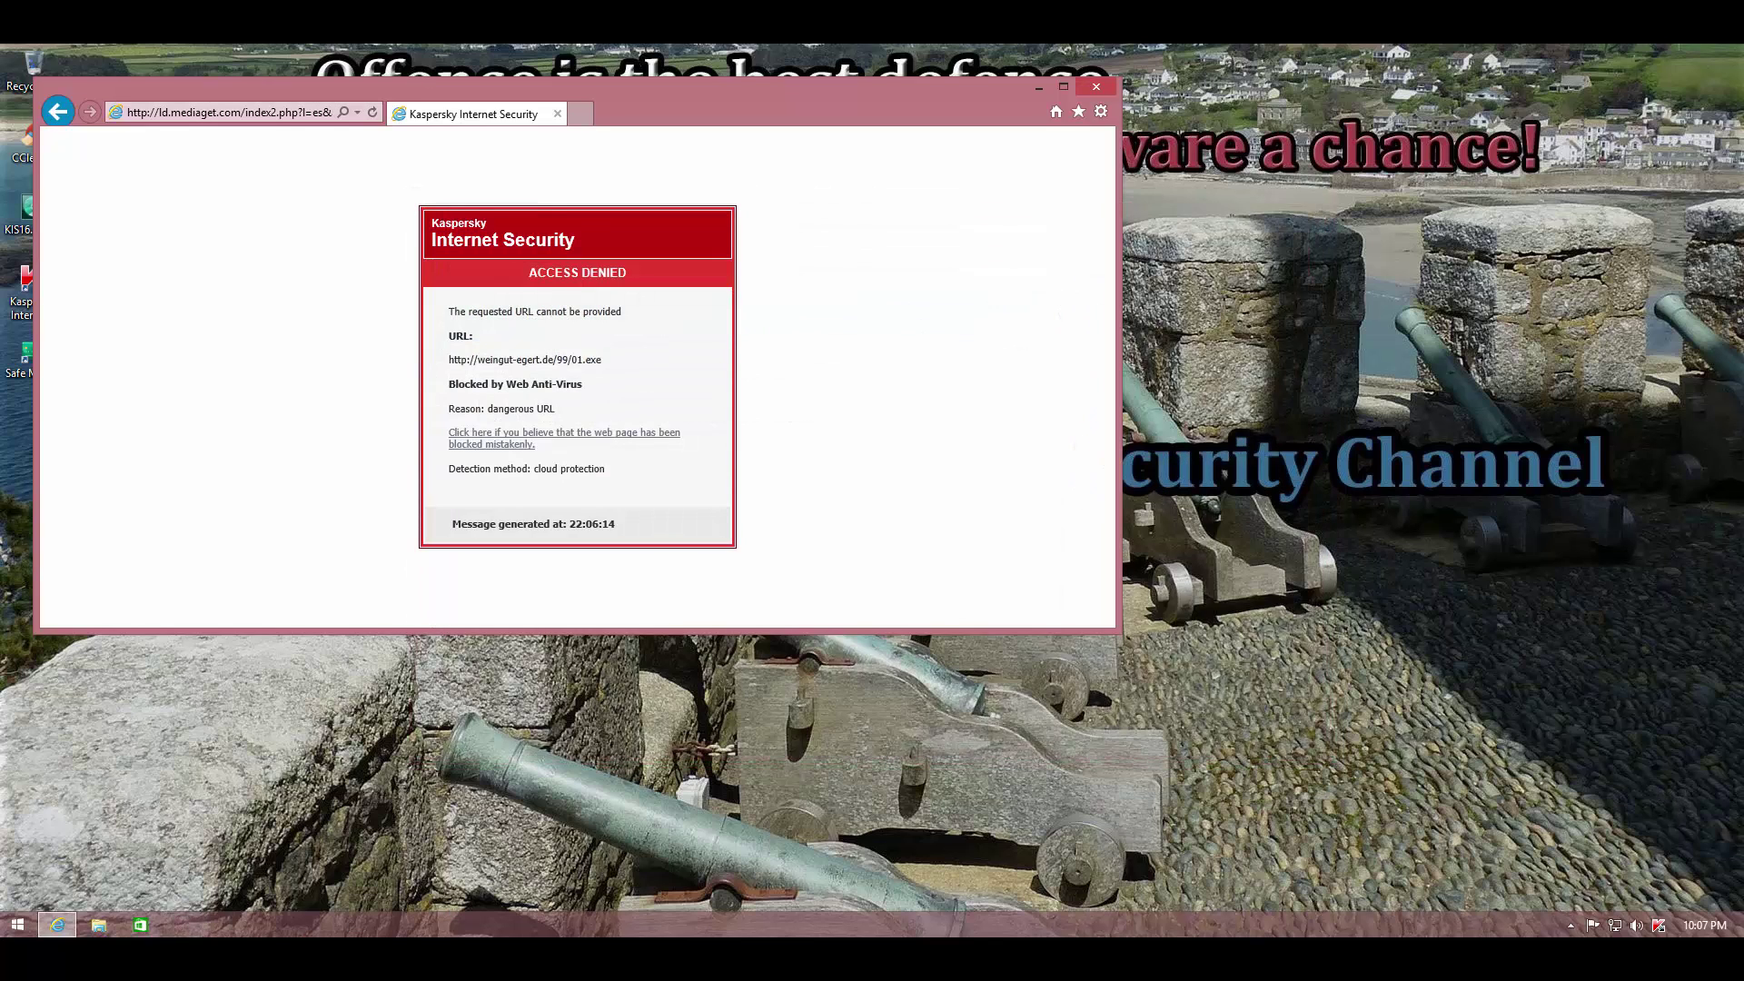
key("alt+Tab")
Step: Copy the sd.xjtu.edu.cn winrar link from the list and load it in Internet Explorer
left_click(1040, 397)
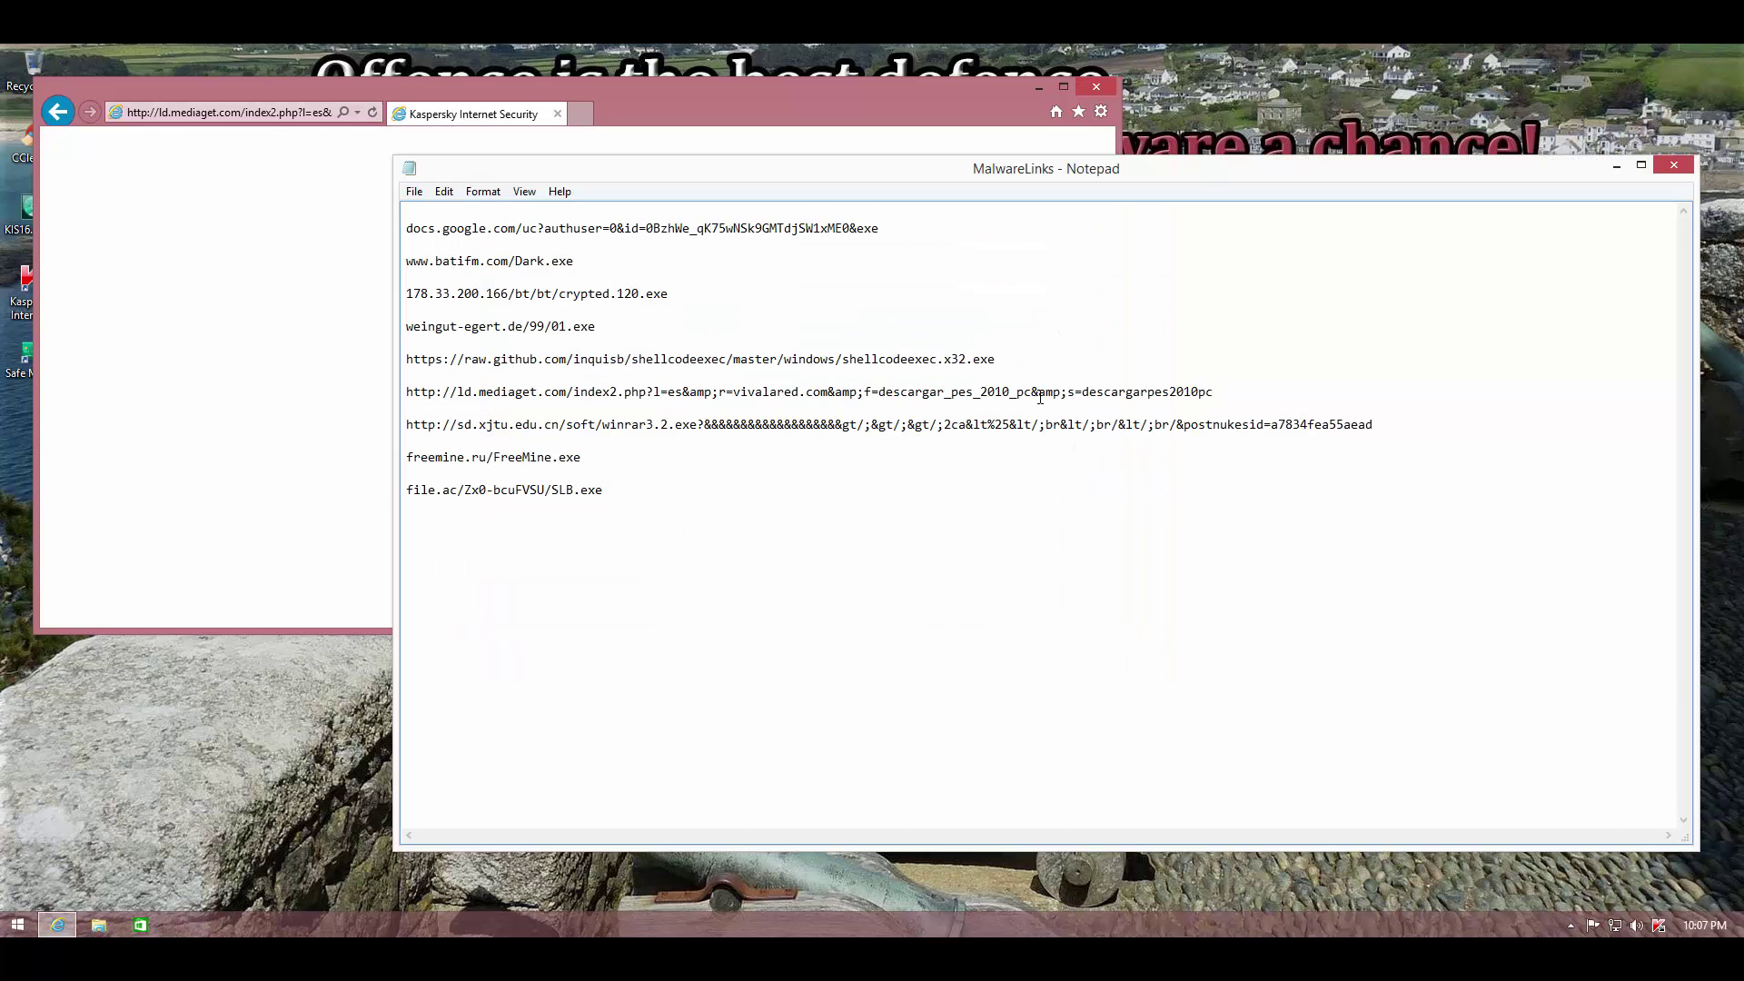
left_click_drag(1413, 416, 331, 417)
left_click(267, 427)
left_click(296, 118)
key("ctrl+v")
key("Return")
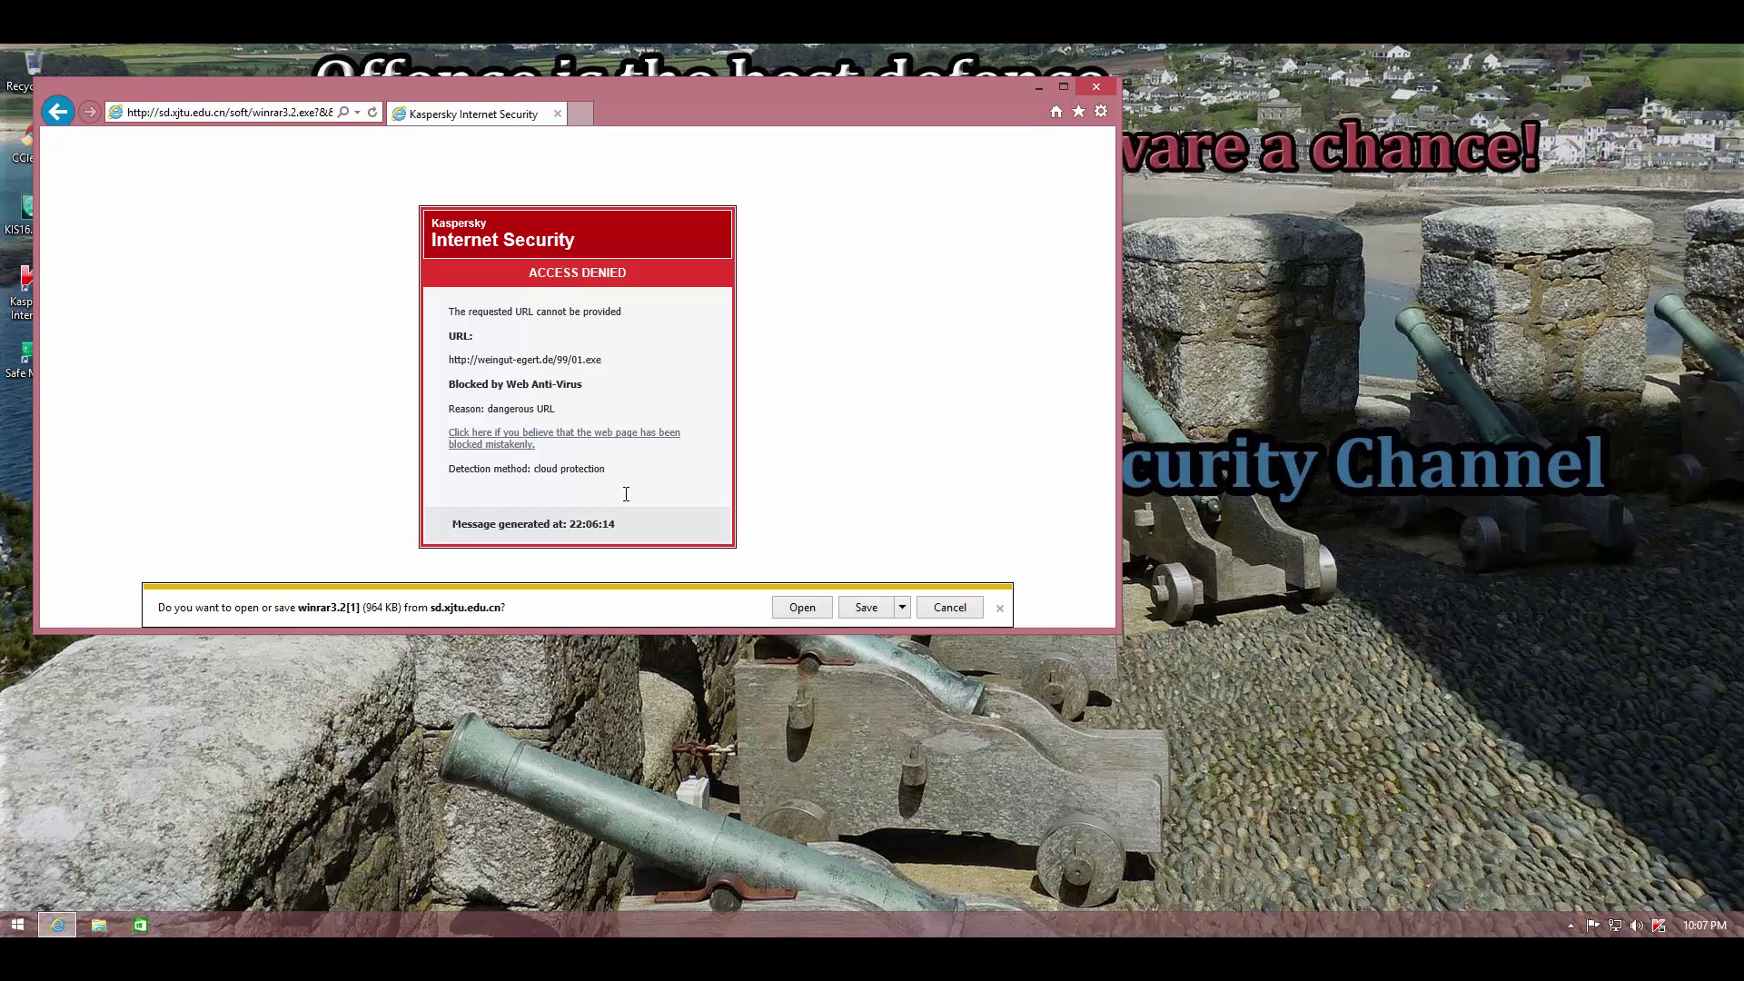
Step: Reload the winrar3.2 link after the open-with prompt and save the file to disk
left_click(790, 607)
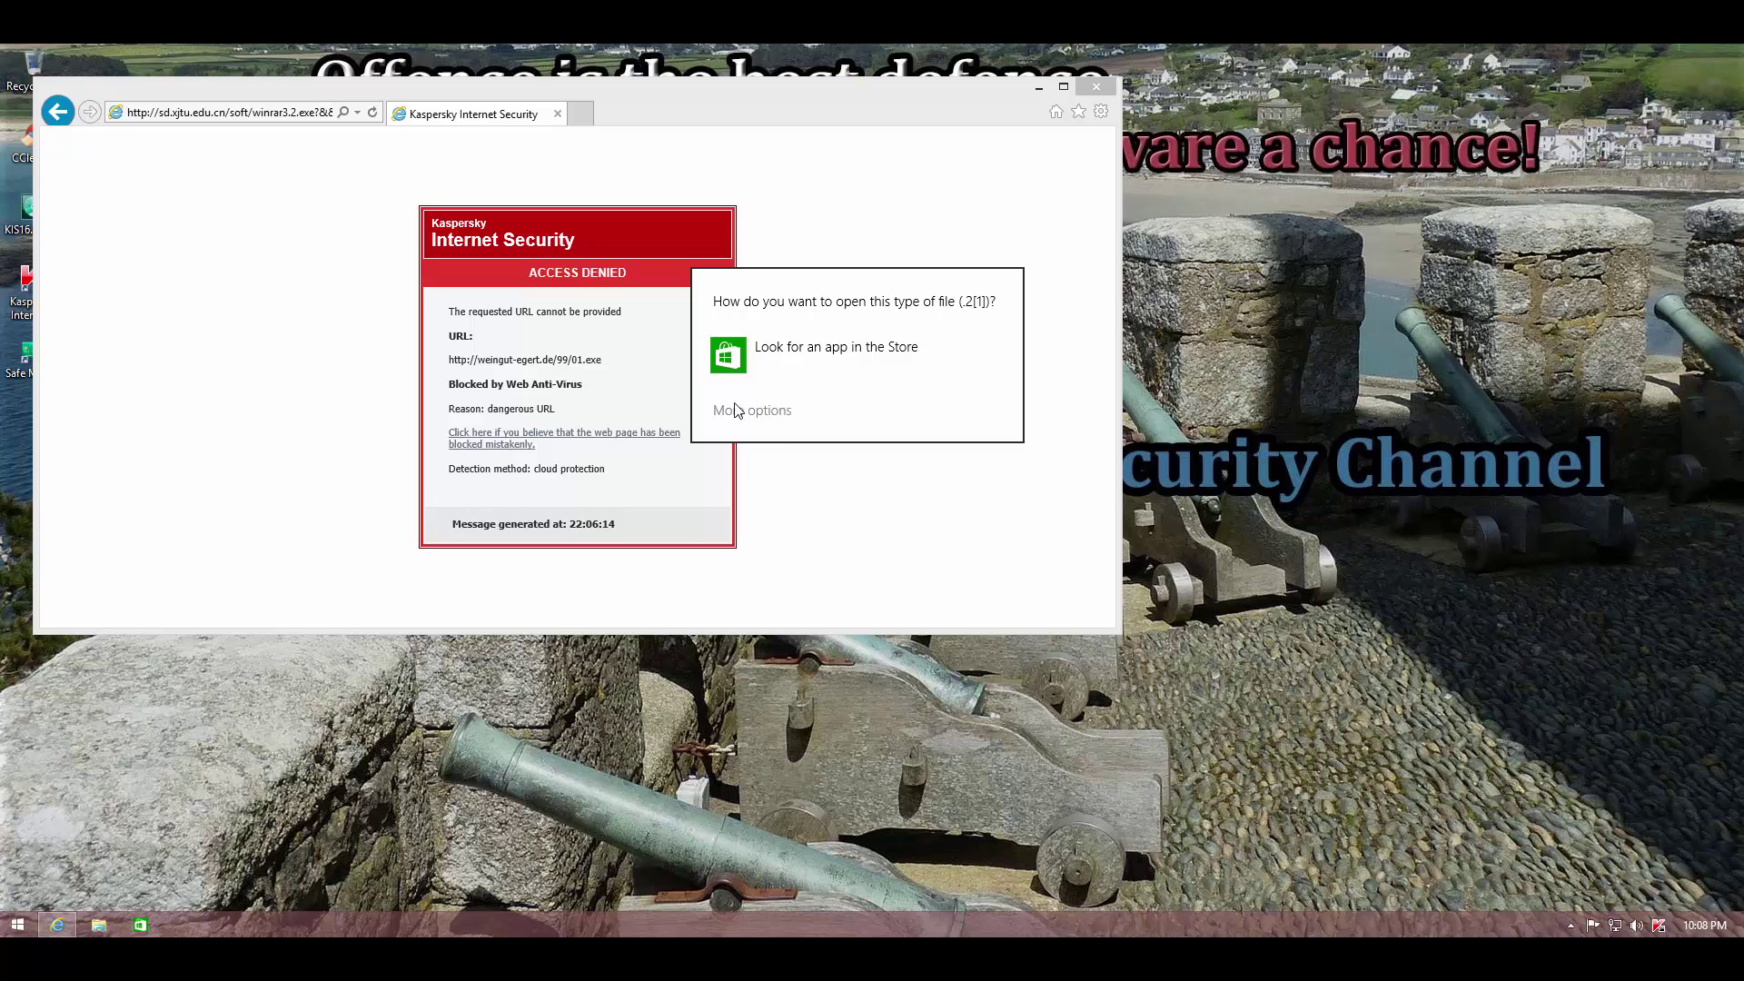
left_click(777, 485)
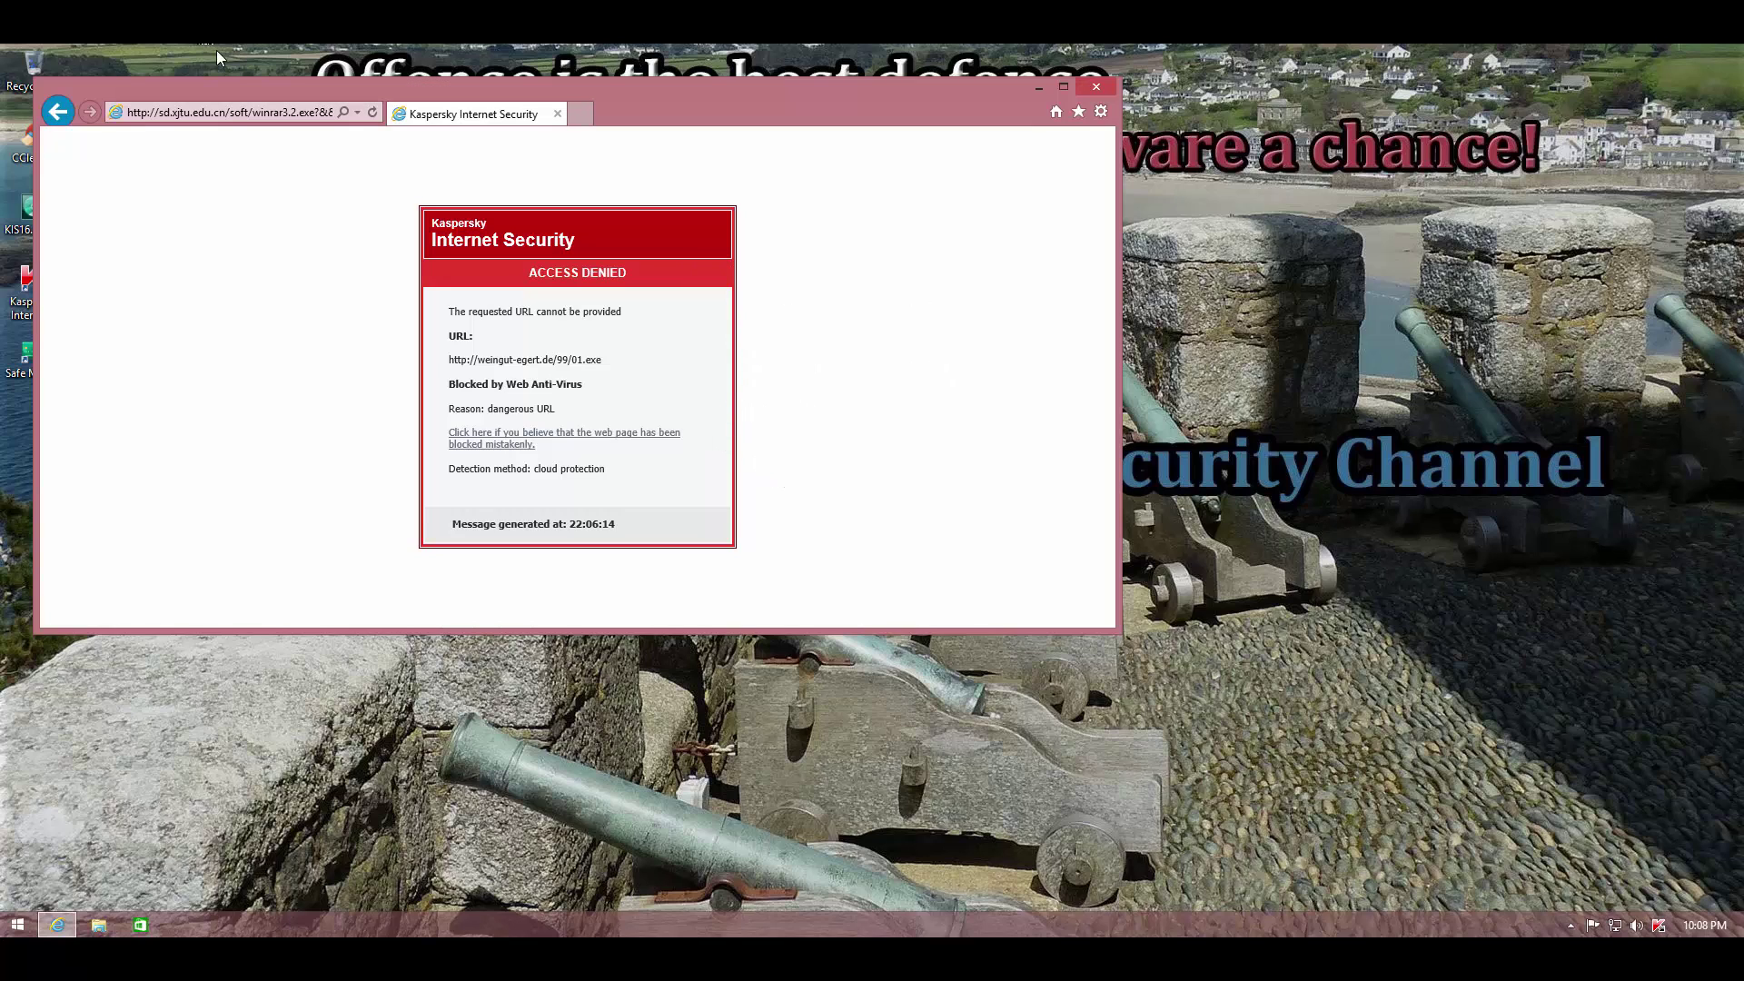
left_click(231, 107)
key("Return")
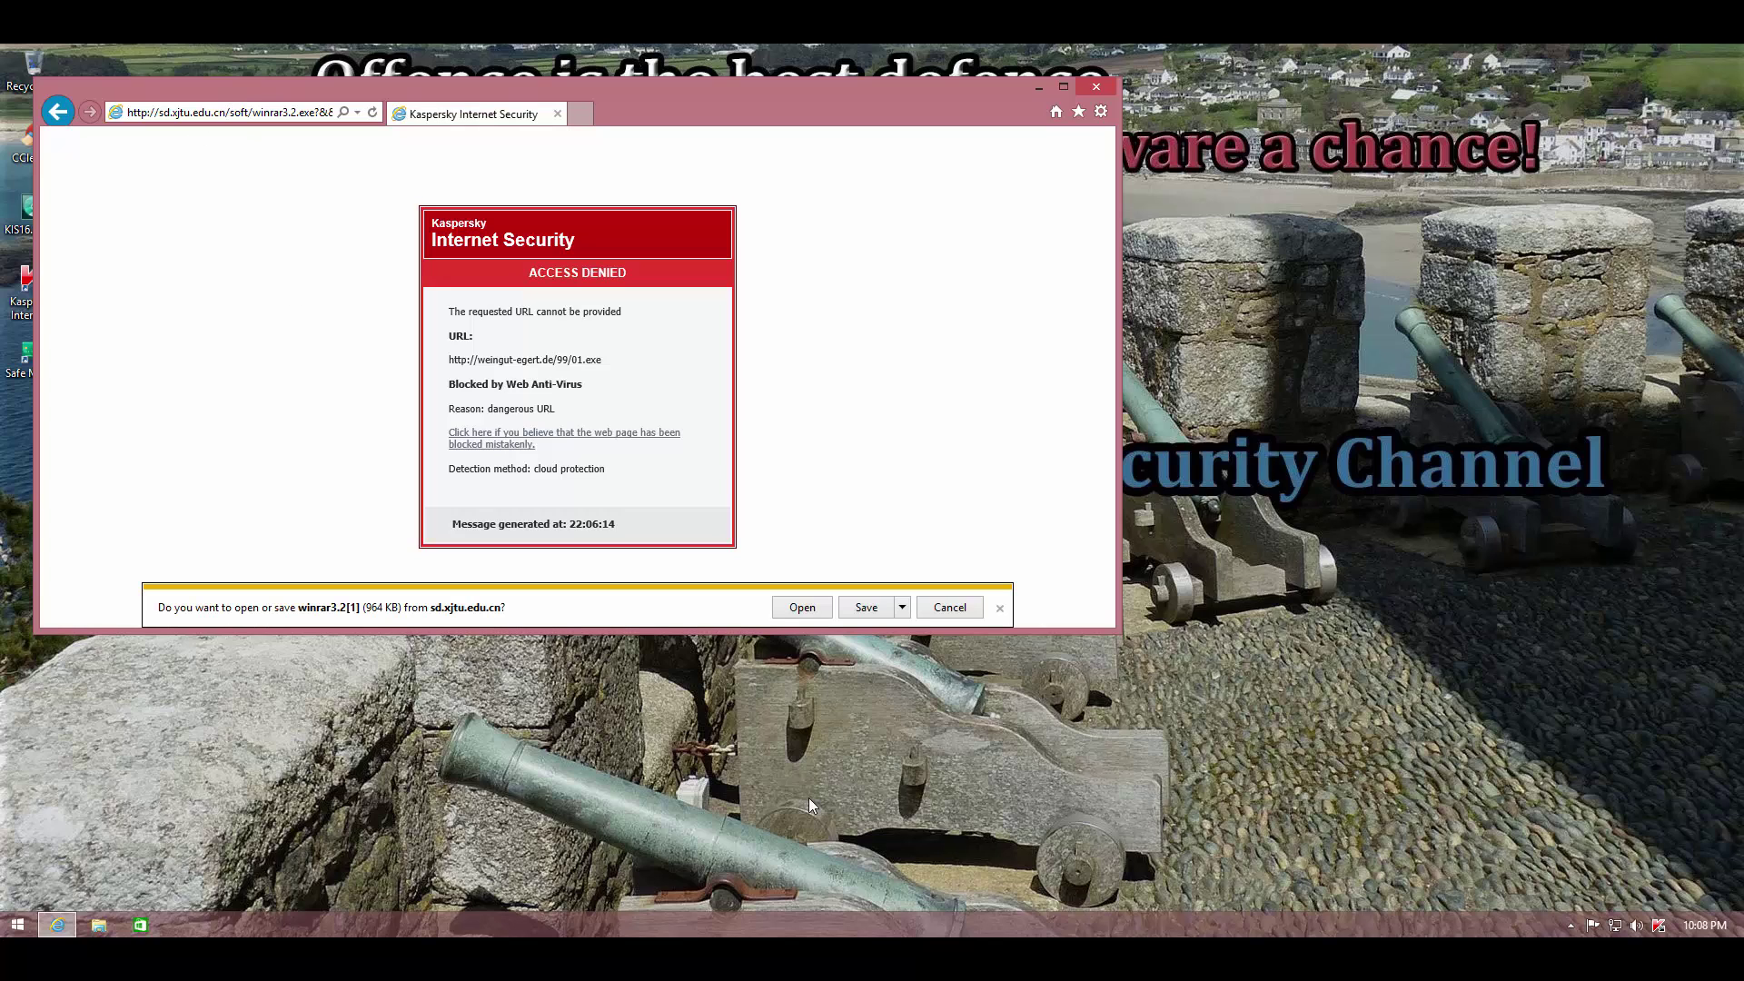
left_click(863, 609)
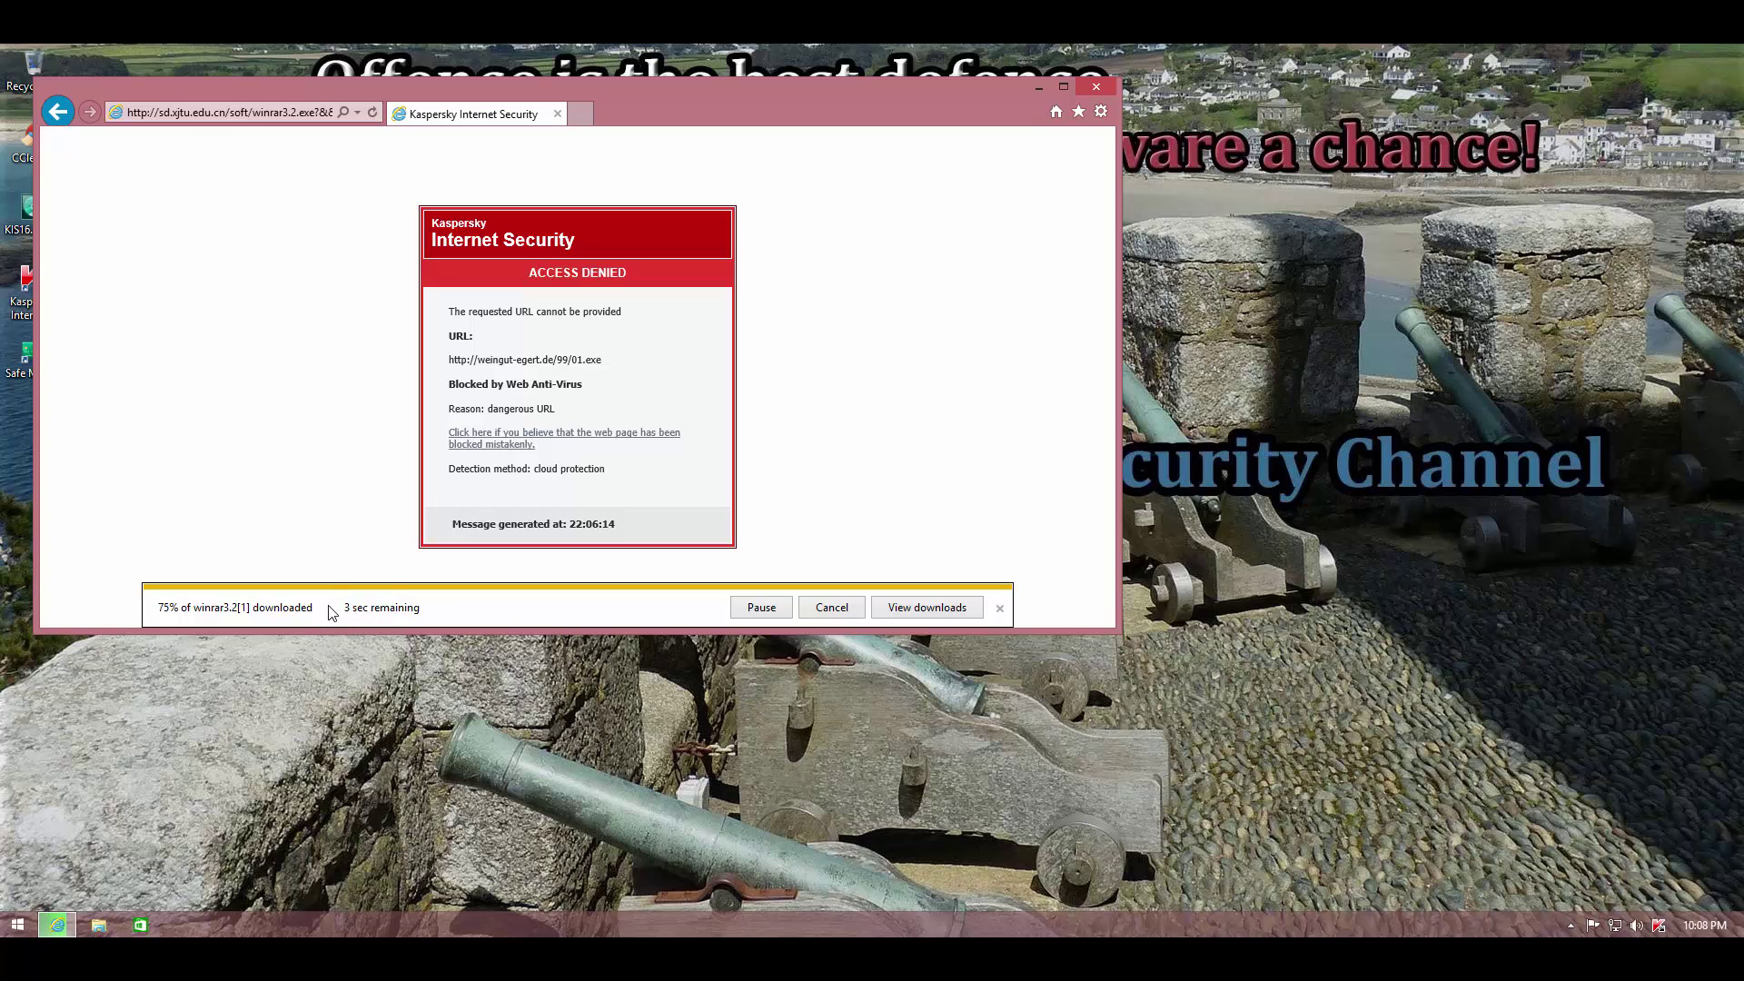
Step: Rename winrar3.2[1] in the Downloads folder by appending .exe to its name
left_click(111, 913)
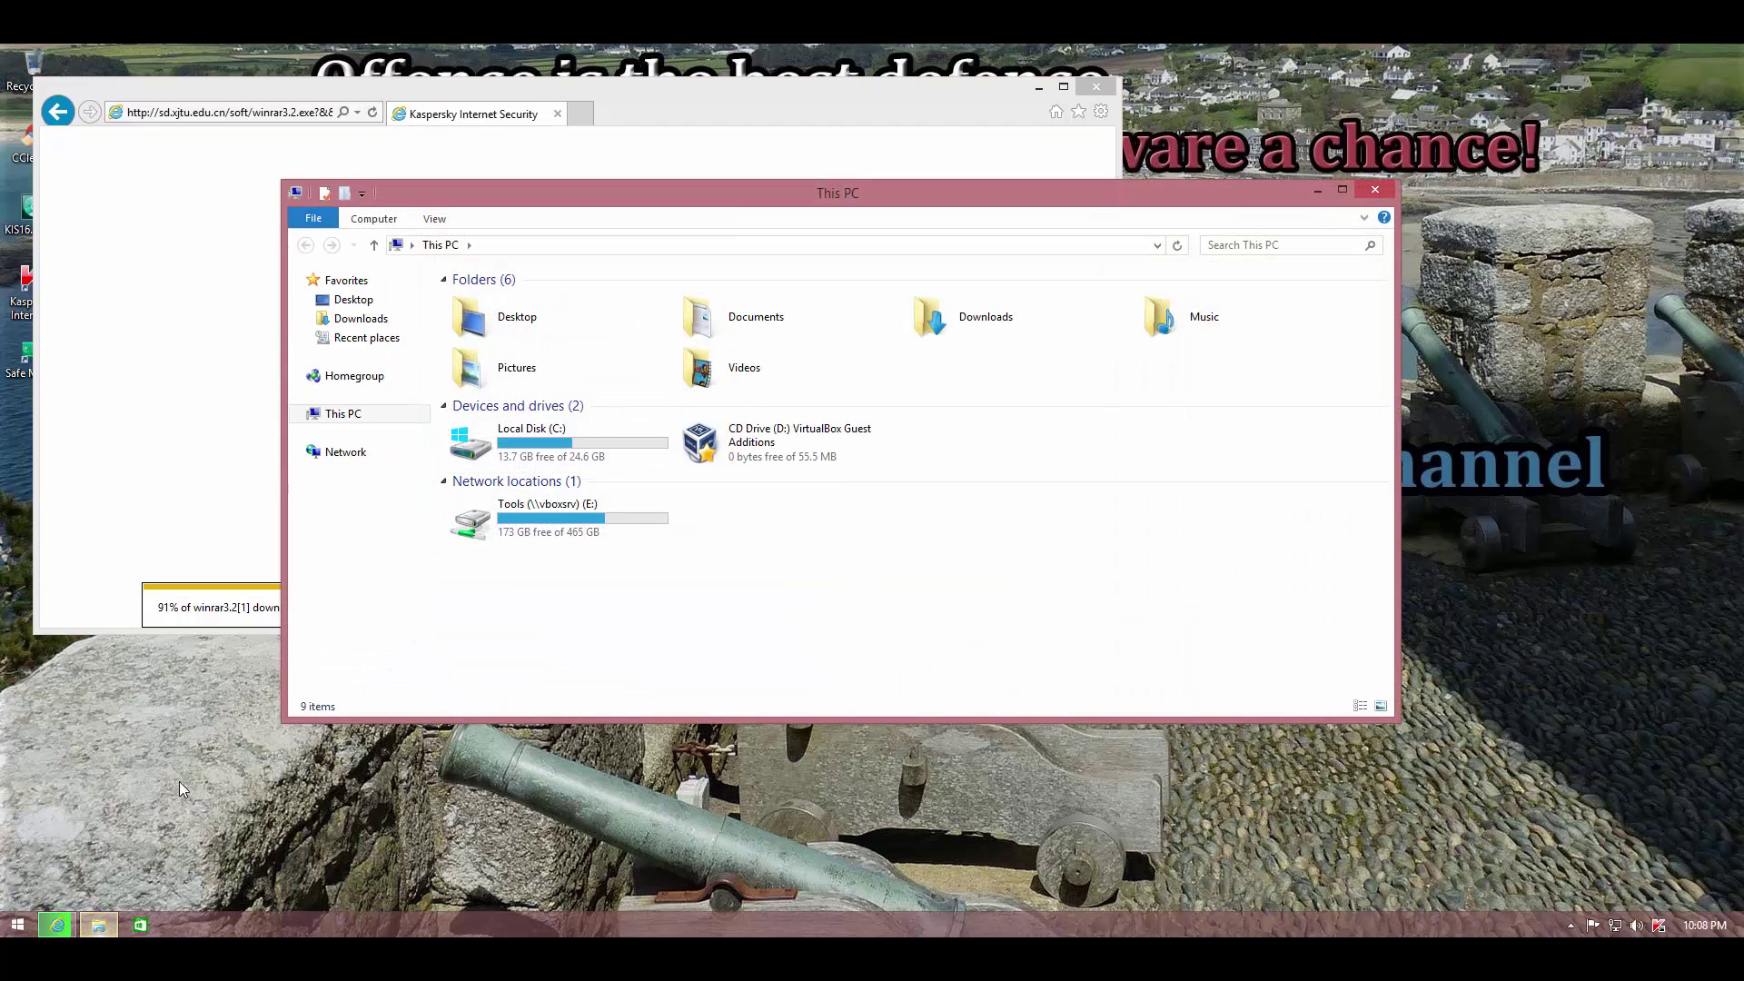
left_click(383, 327)
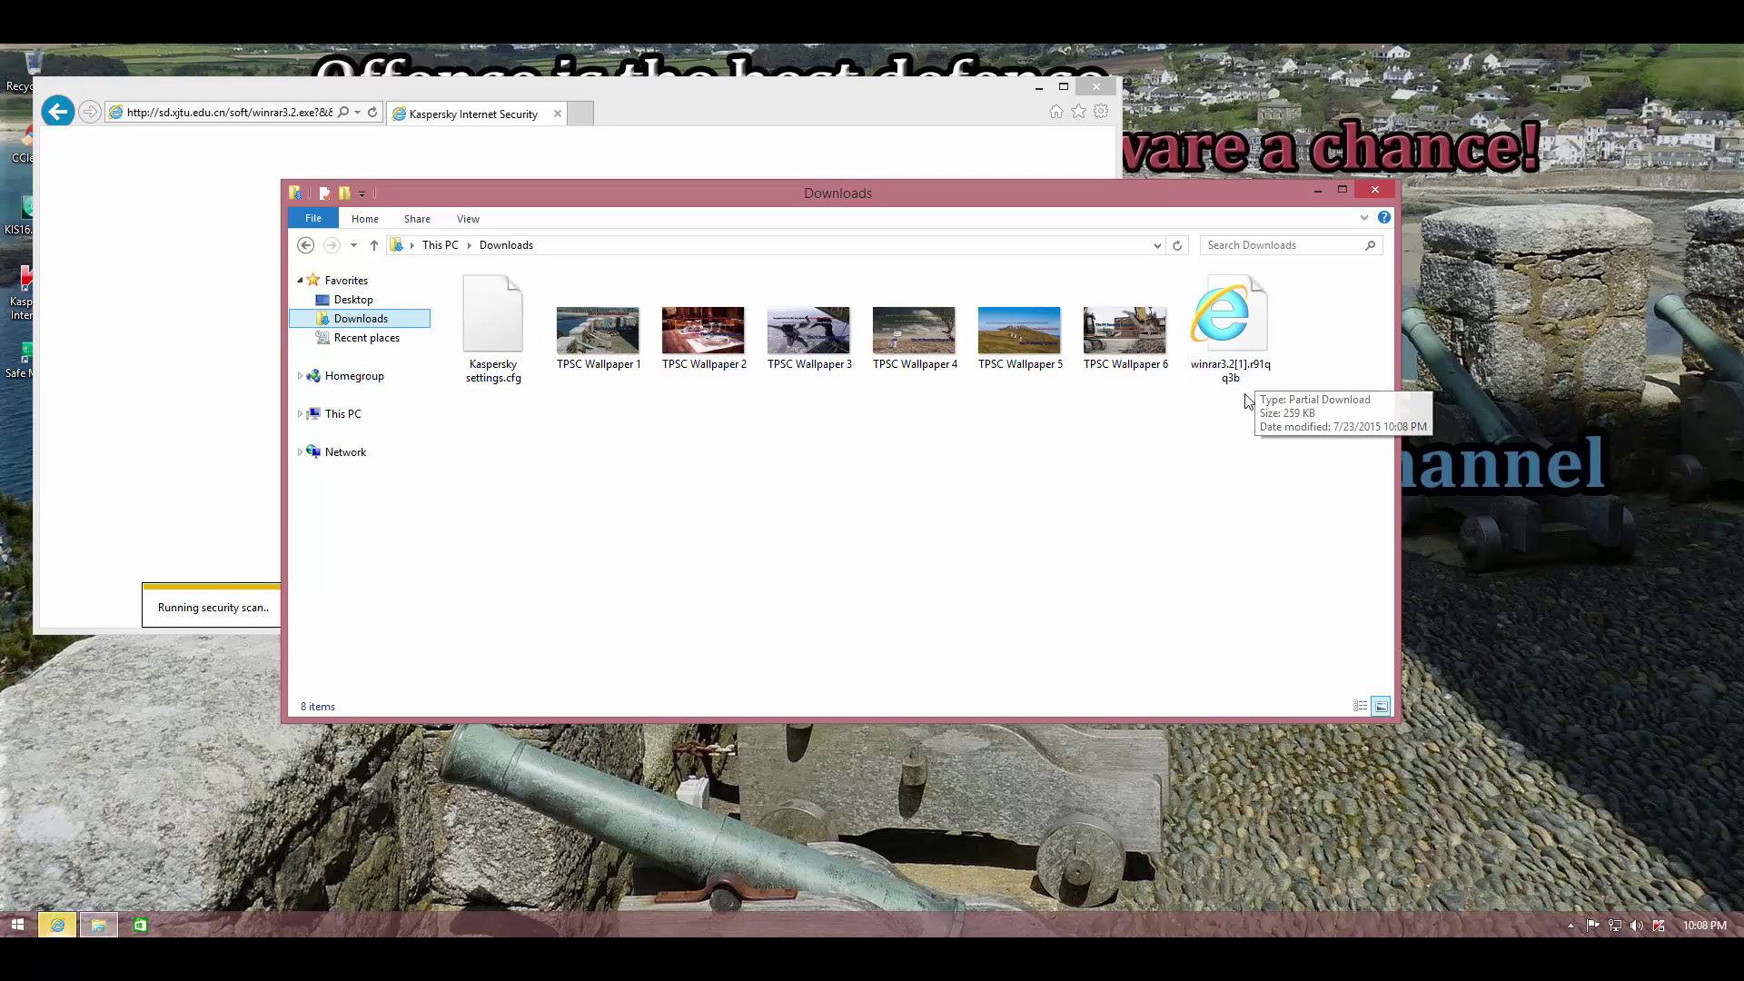
left_click(1259, 369)
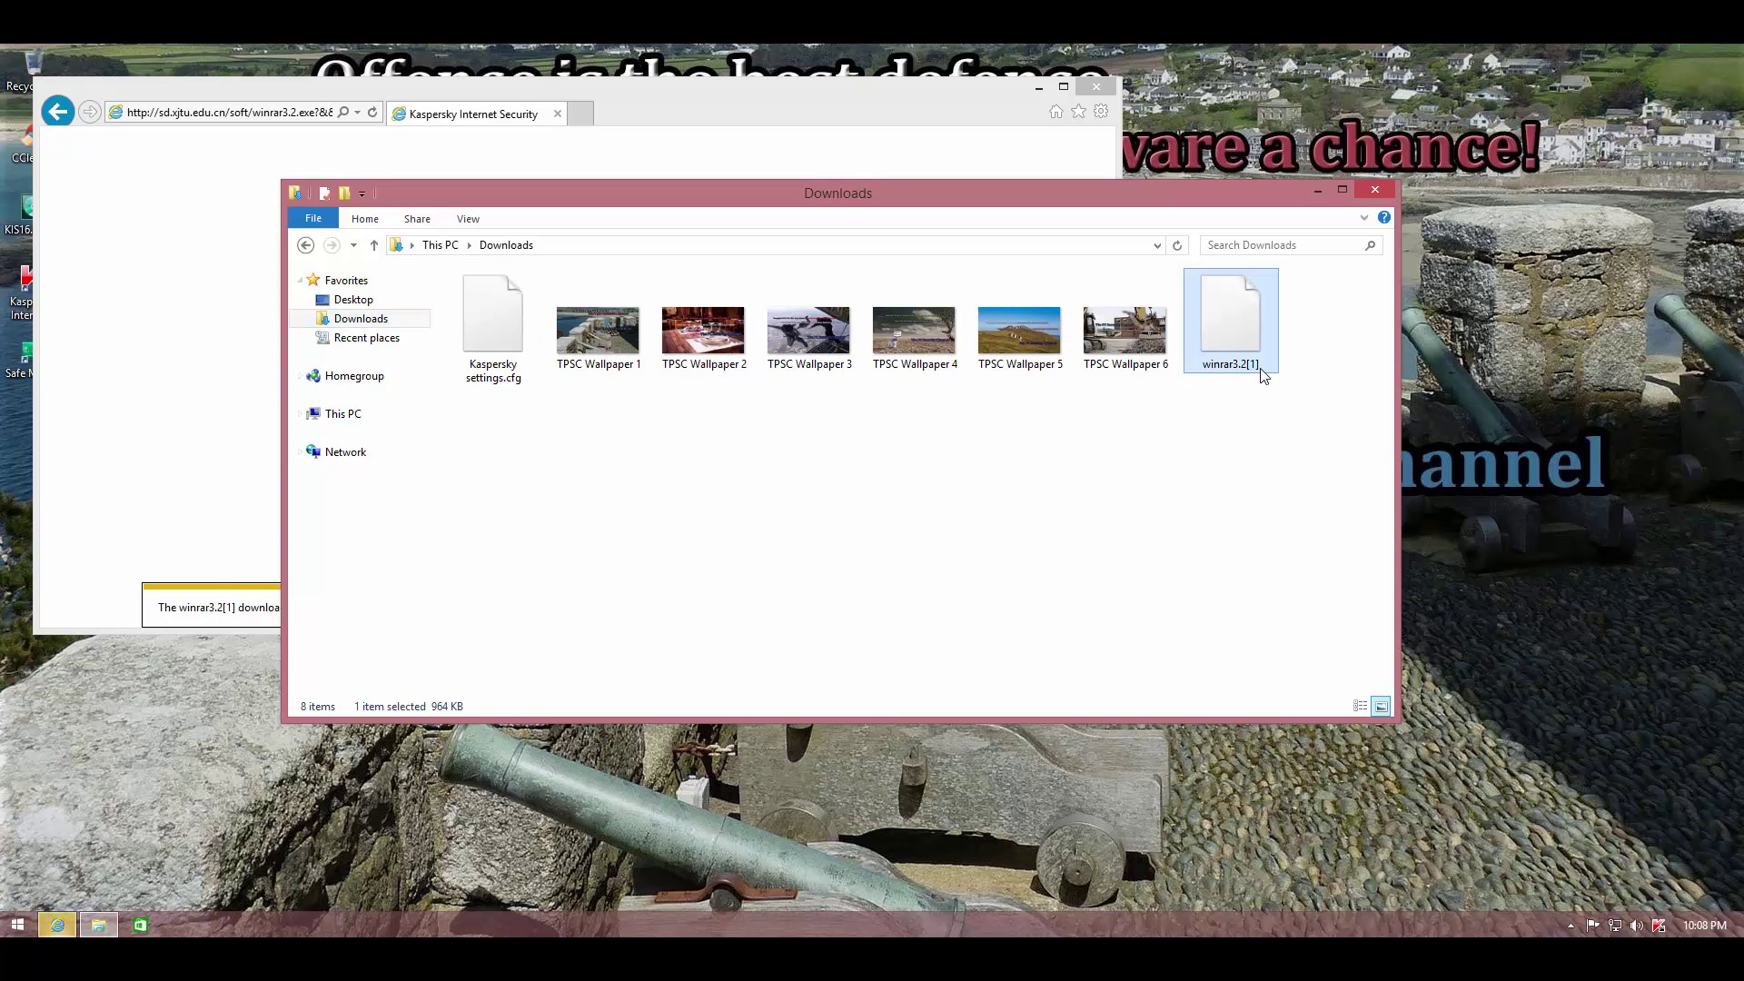
left_click(1261, 373)
left_click(1270, 365)
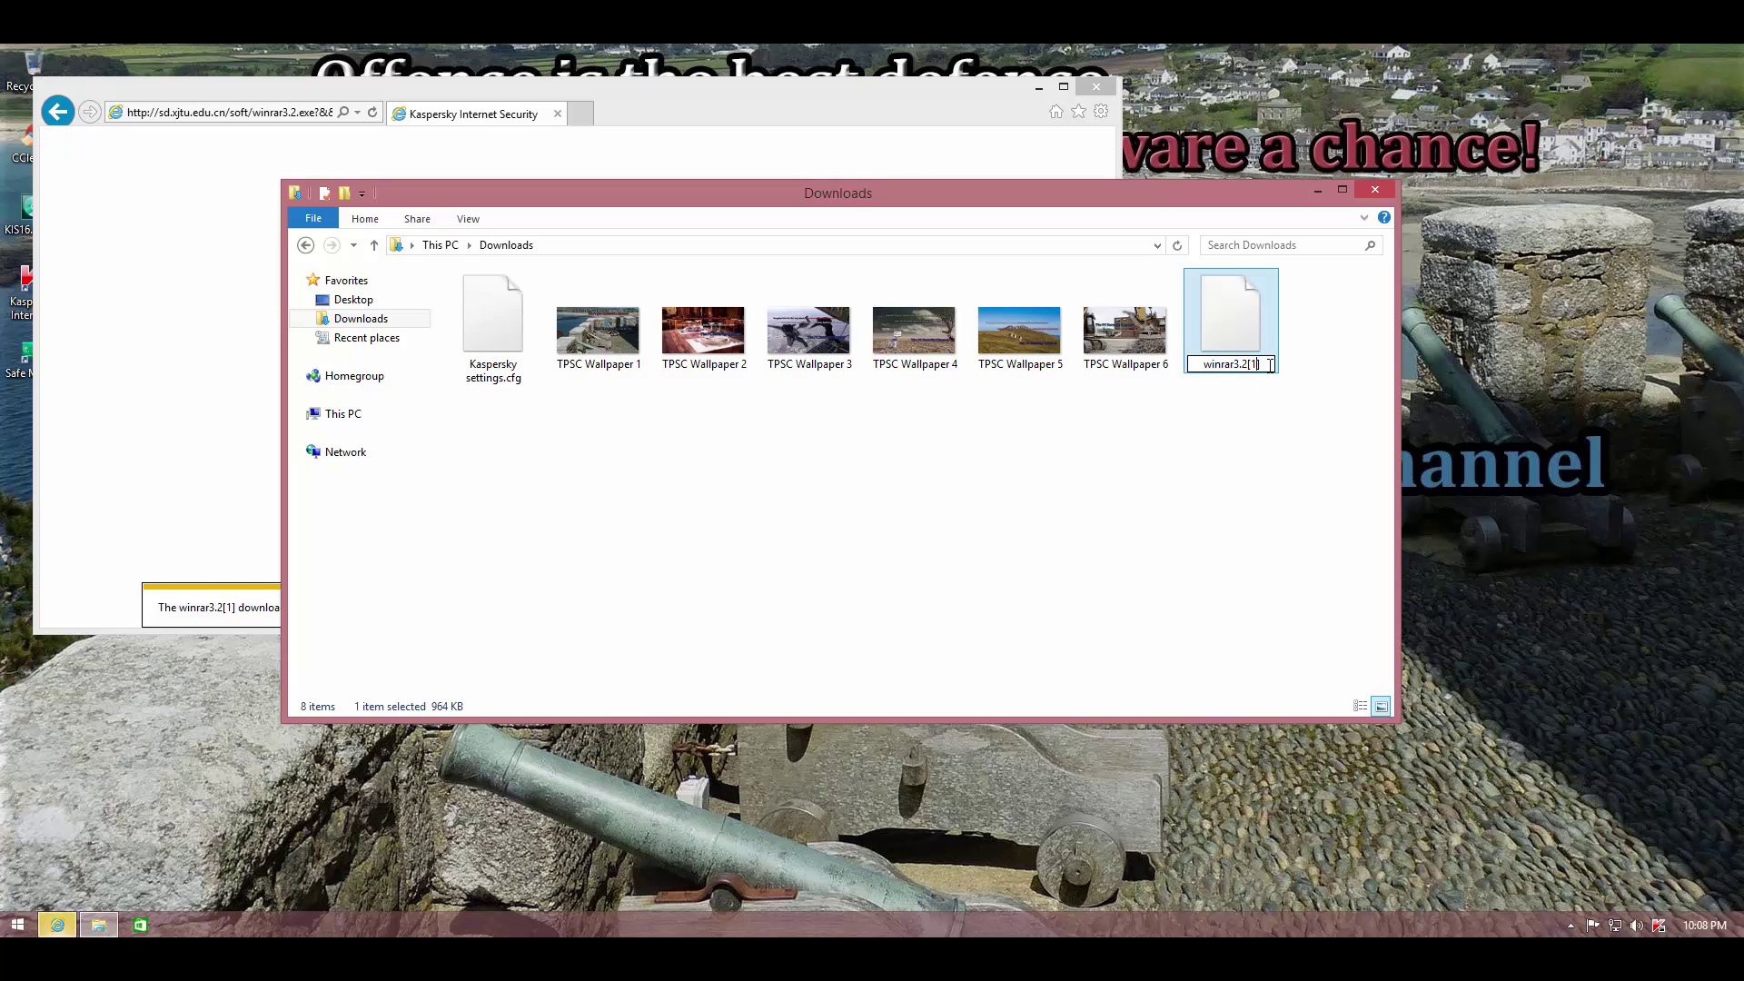
type(".exe")
key("Return")
key("Return")
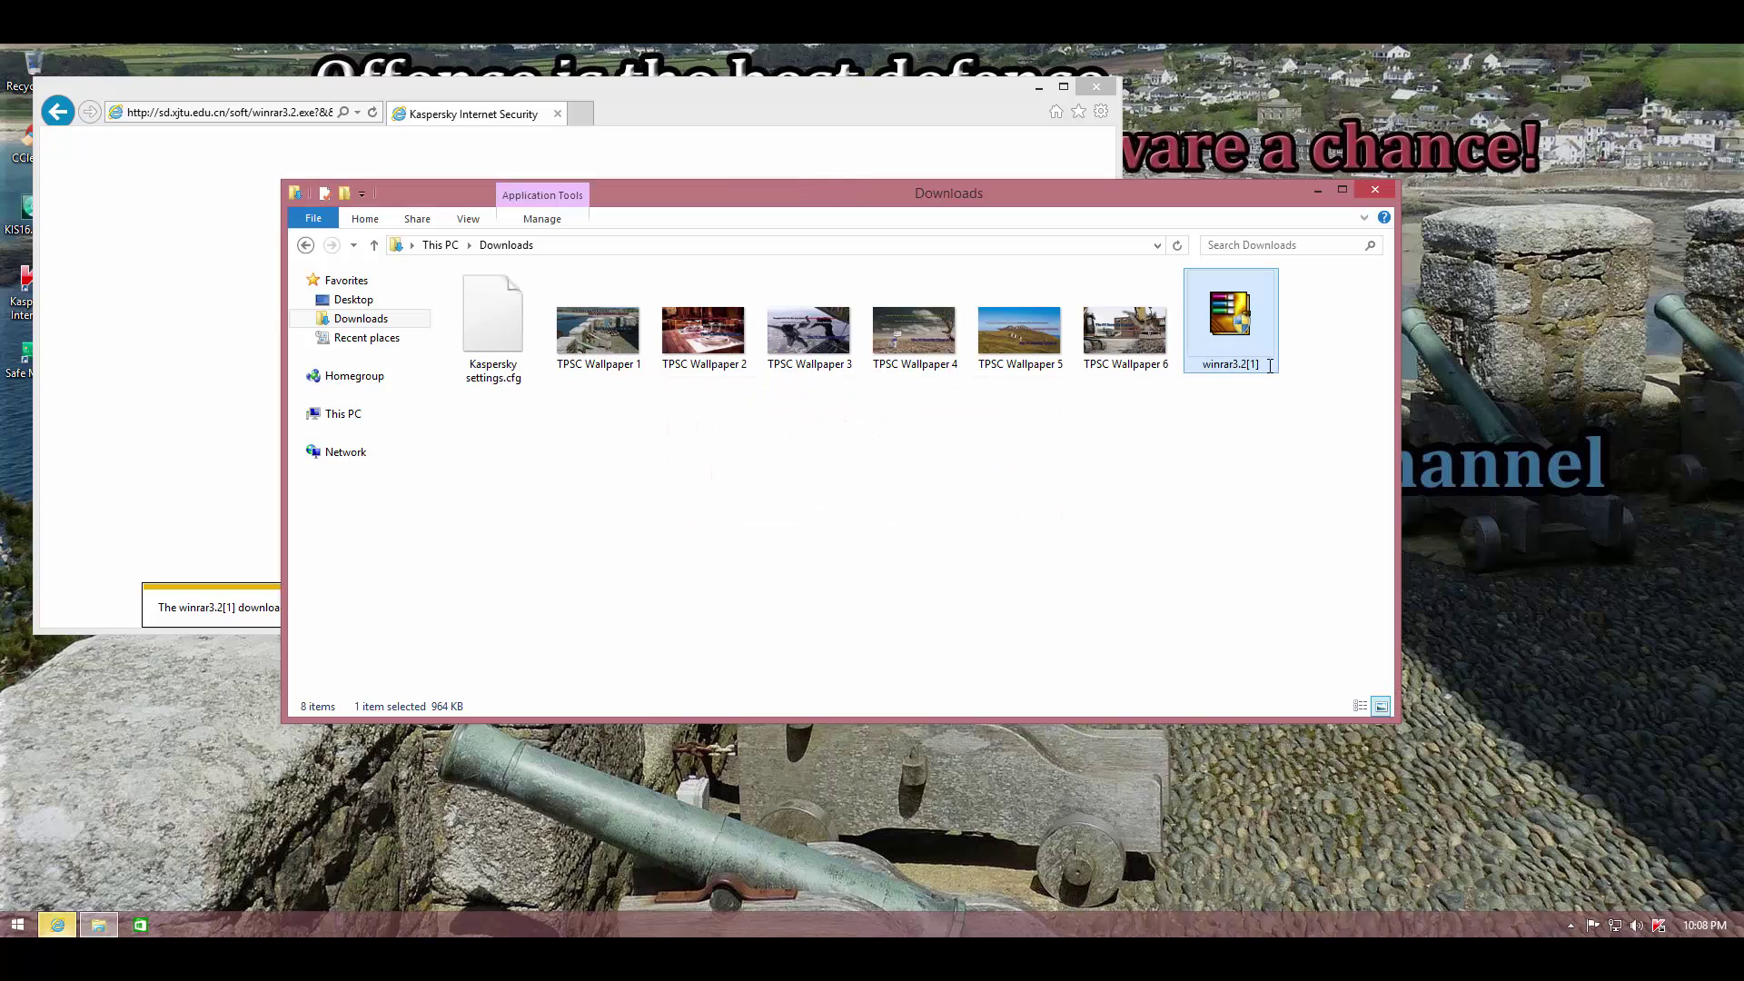
Step: Launch winrar3.2[1].exe, allow it through UAC, and install WinRAR 3.20 with default options
double_click(1217, 295)
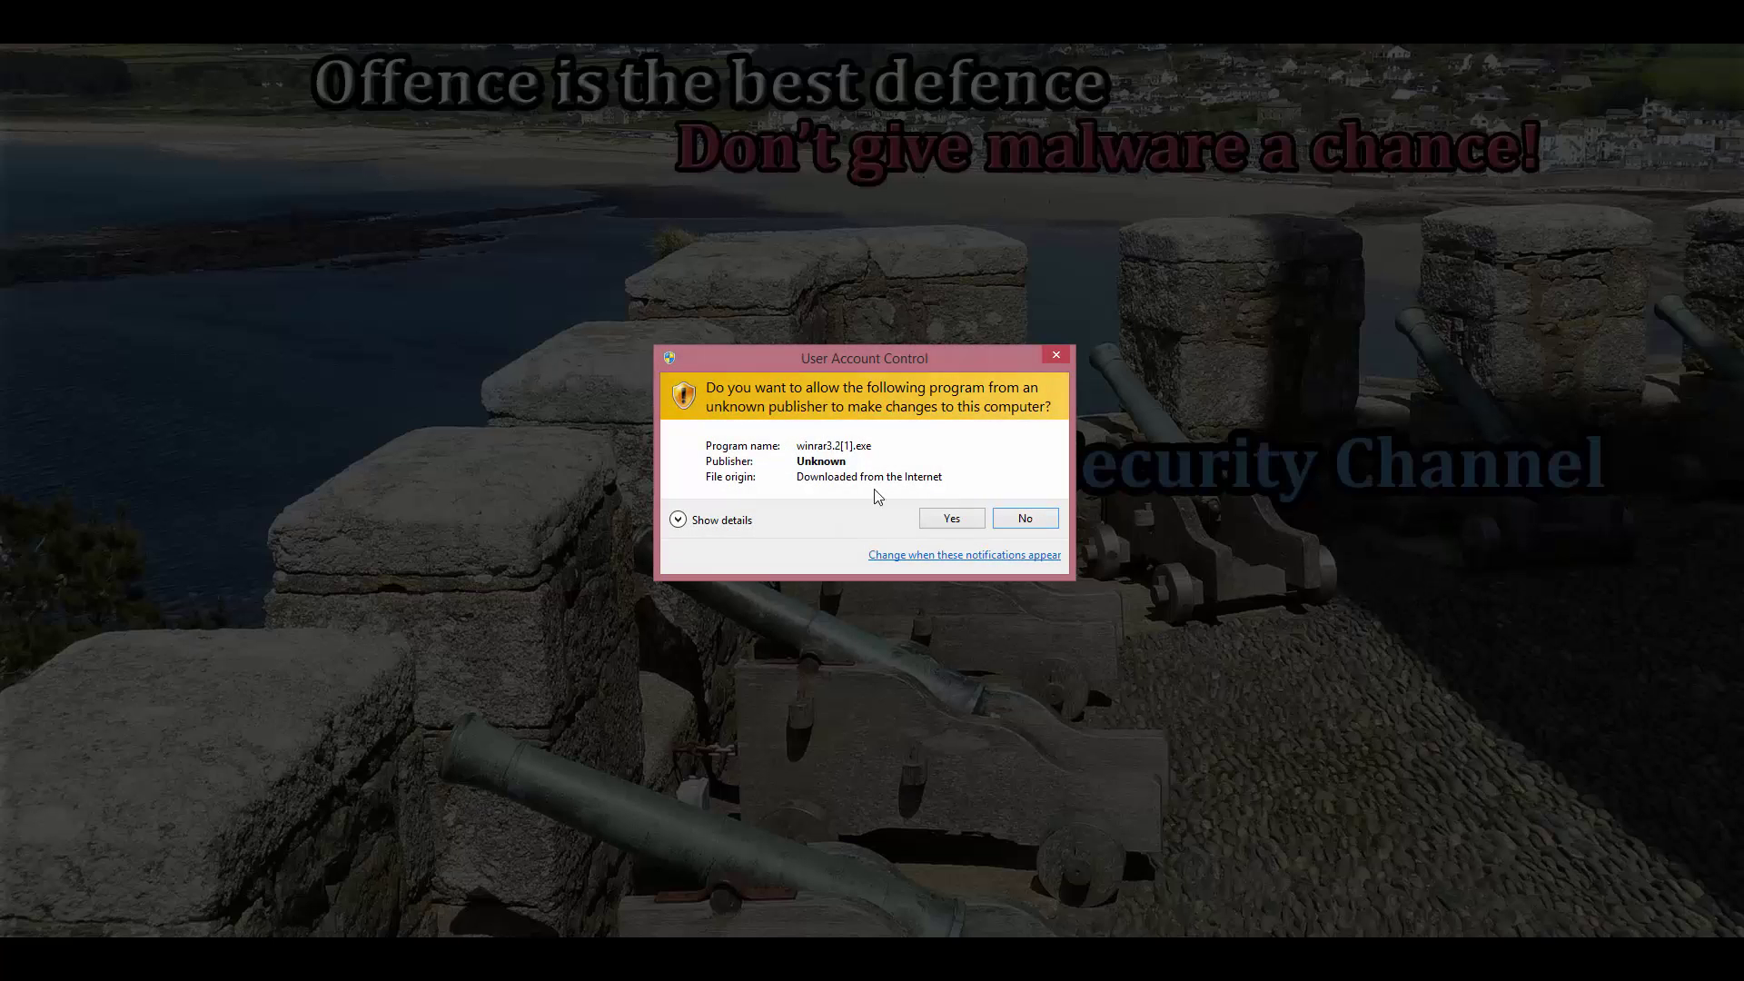
left_click(948, 511)
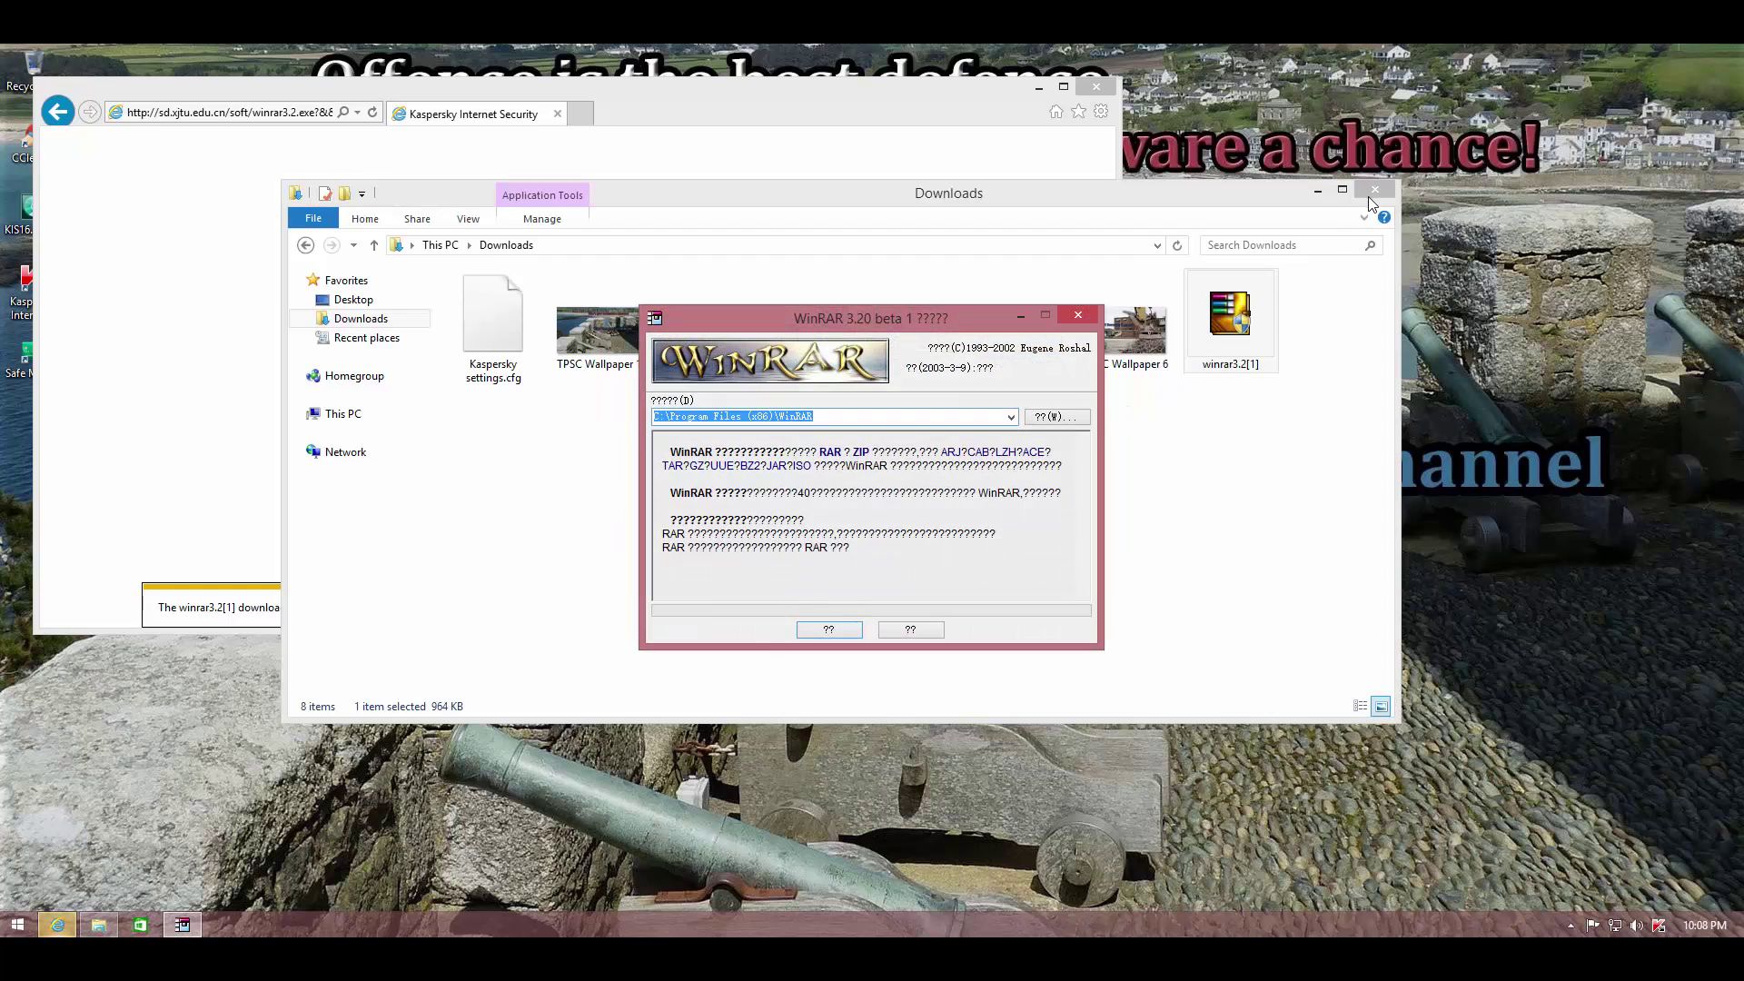
left_click(1375, 189)
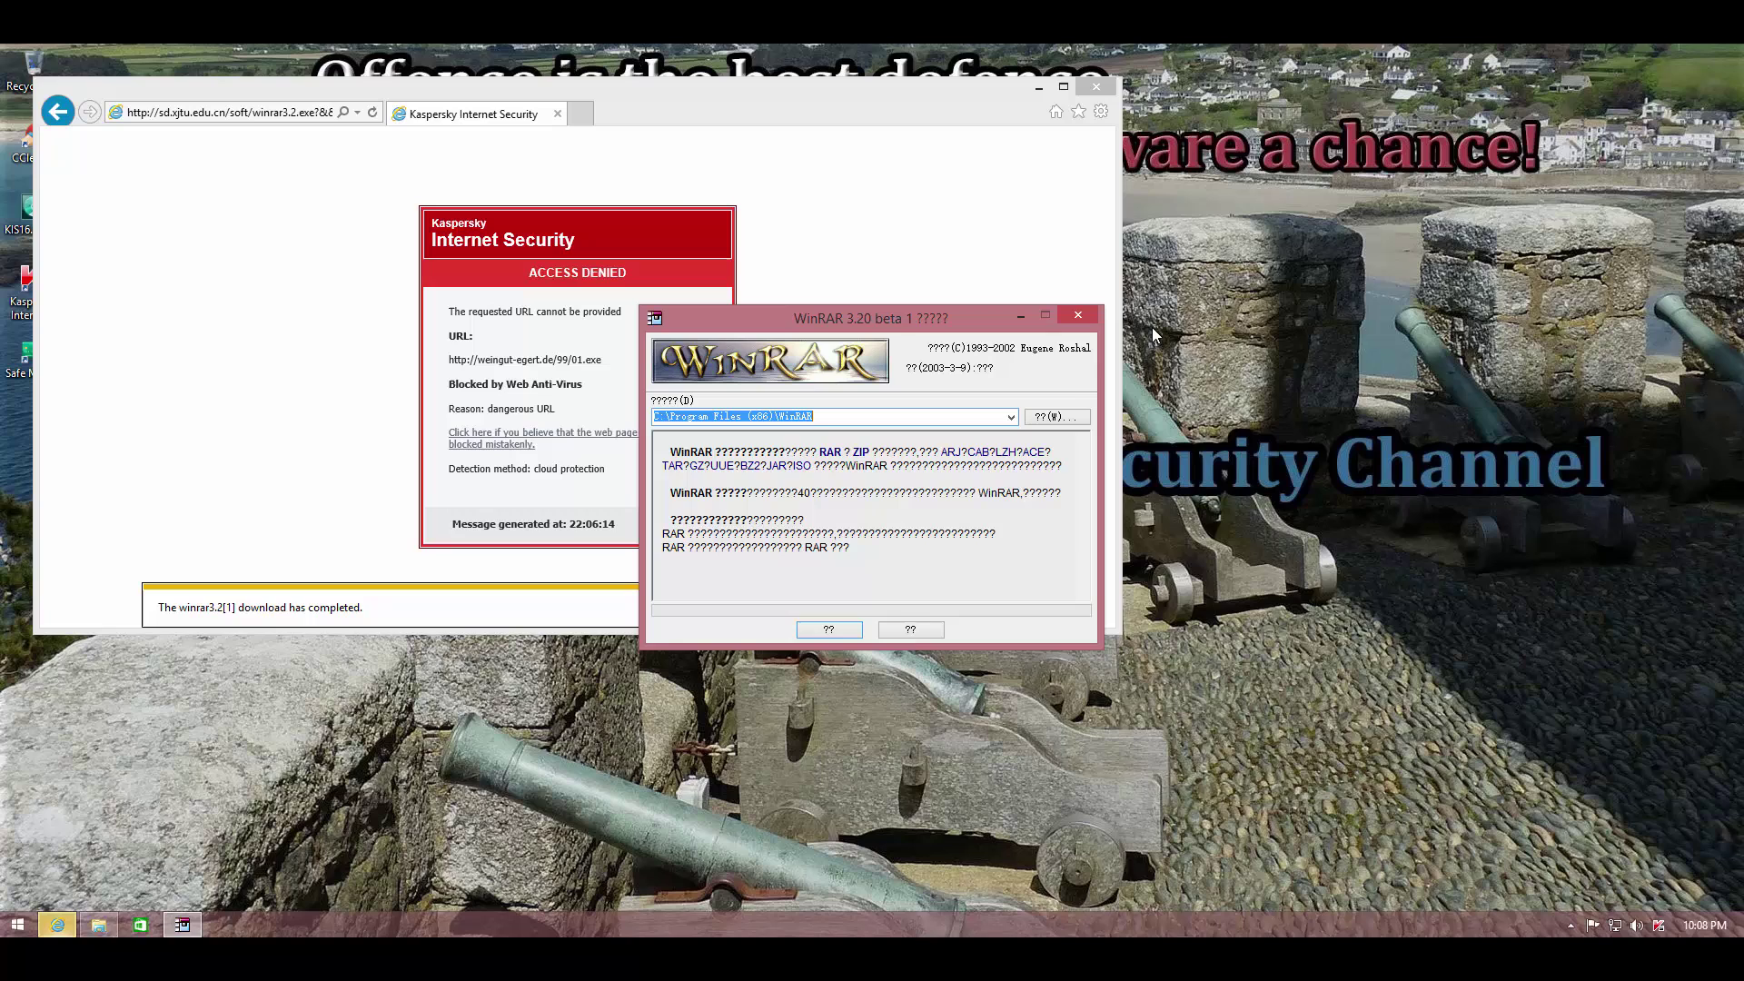
left_click(814, 628)
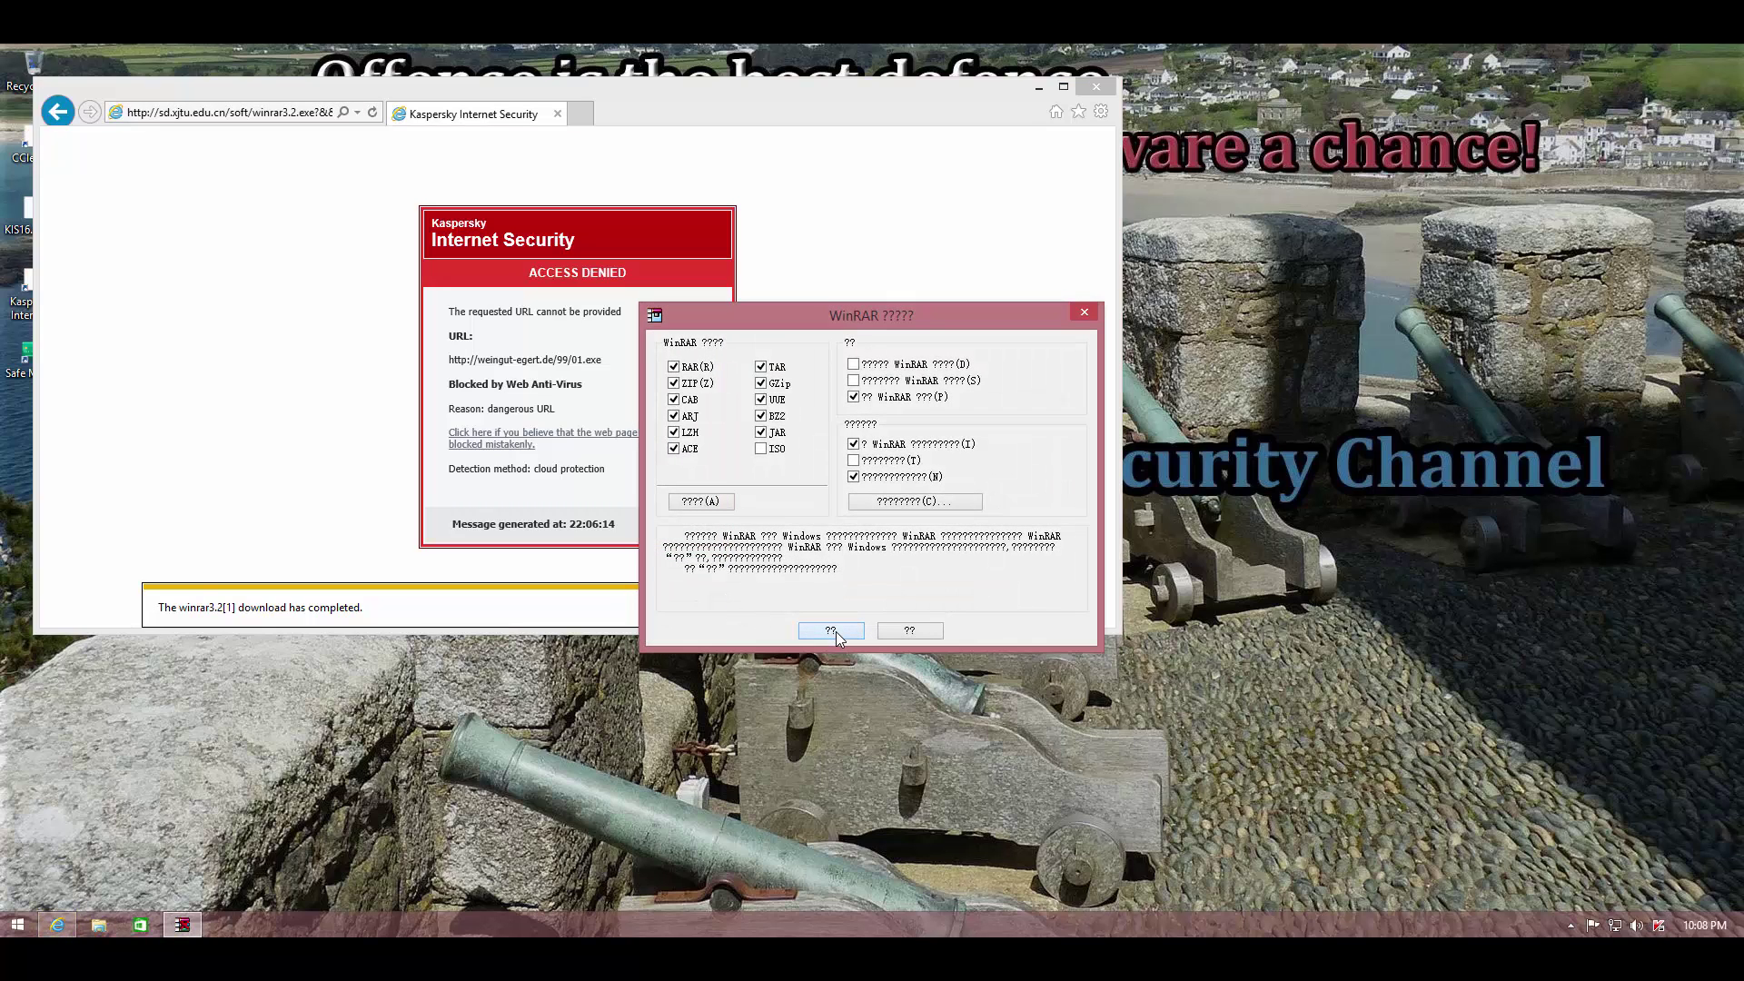
left_click(833, 631)
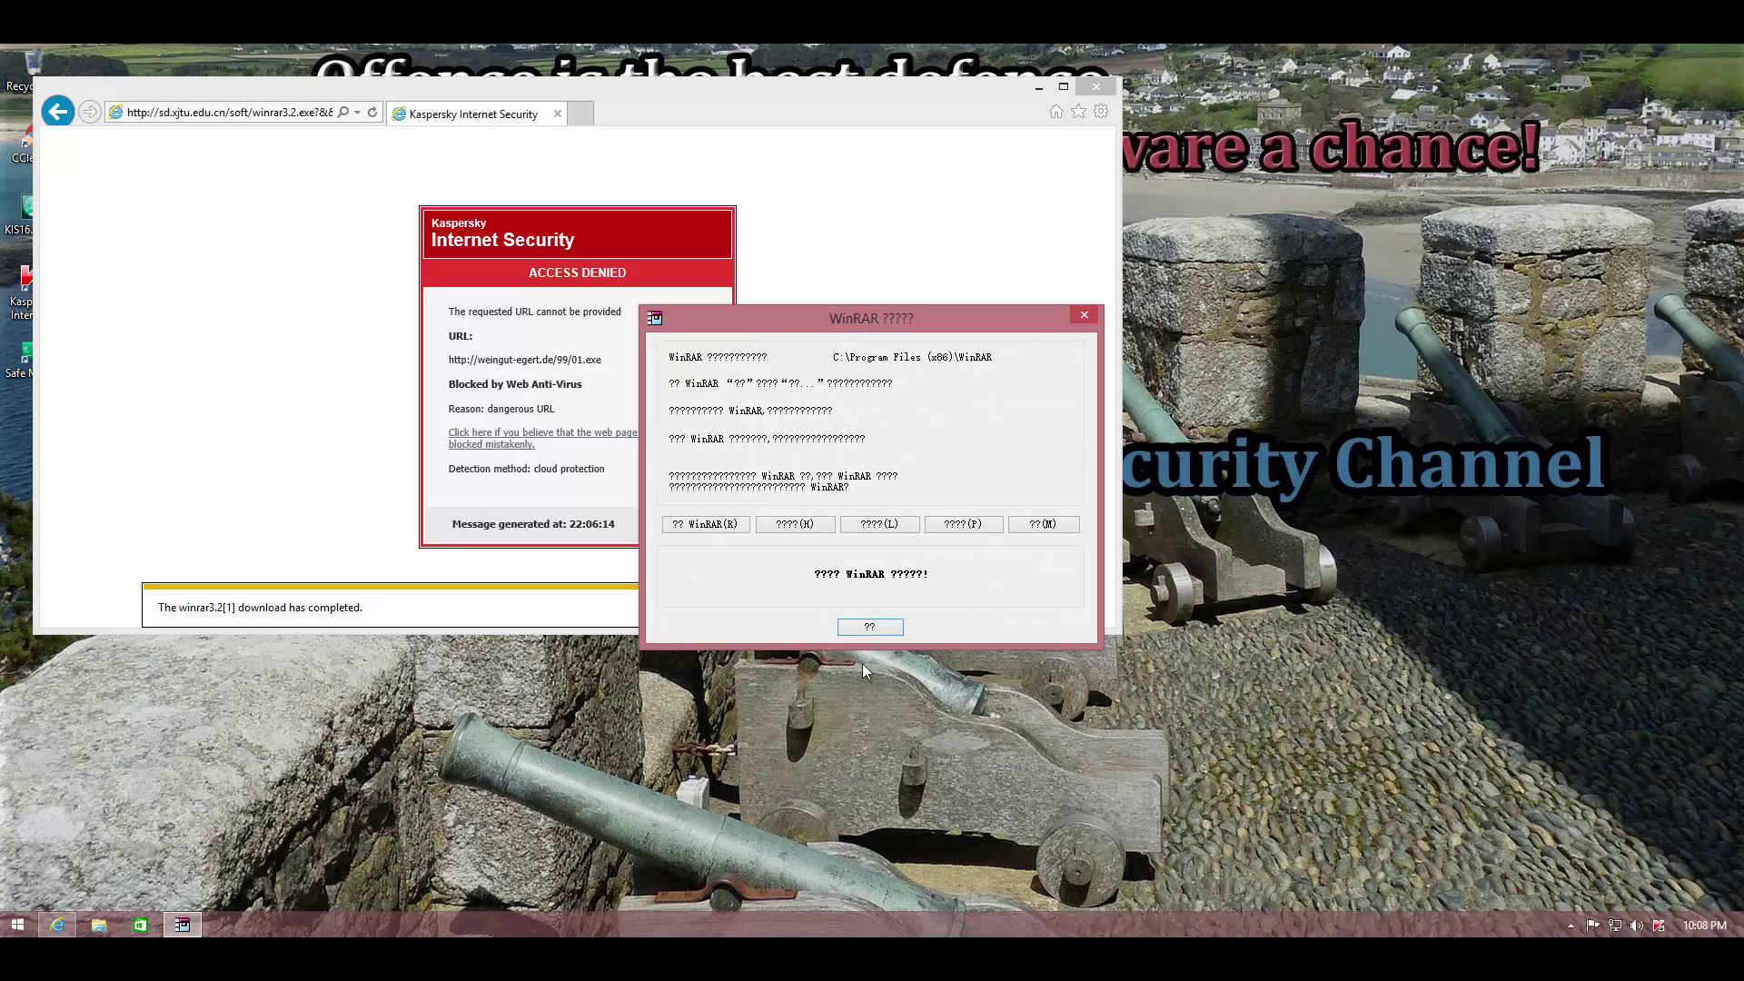
left_click(876, 627)
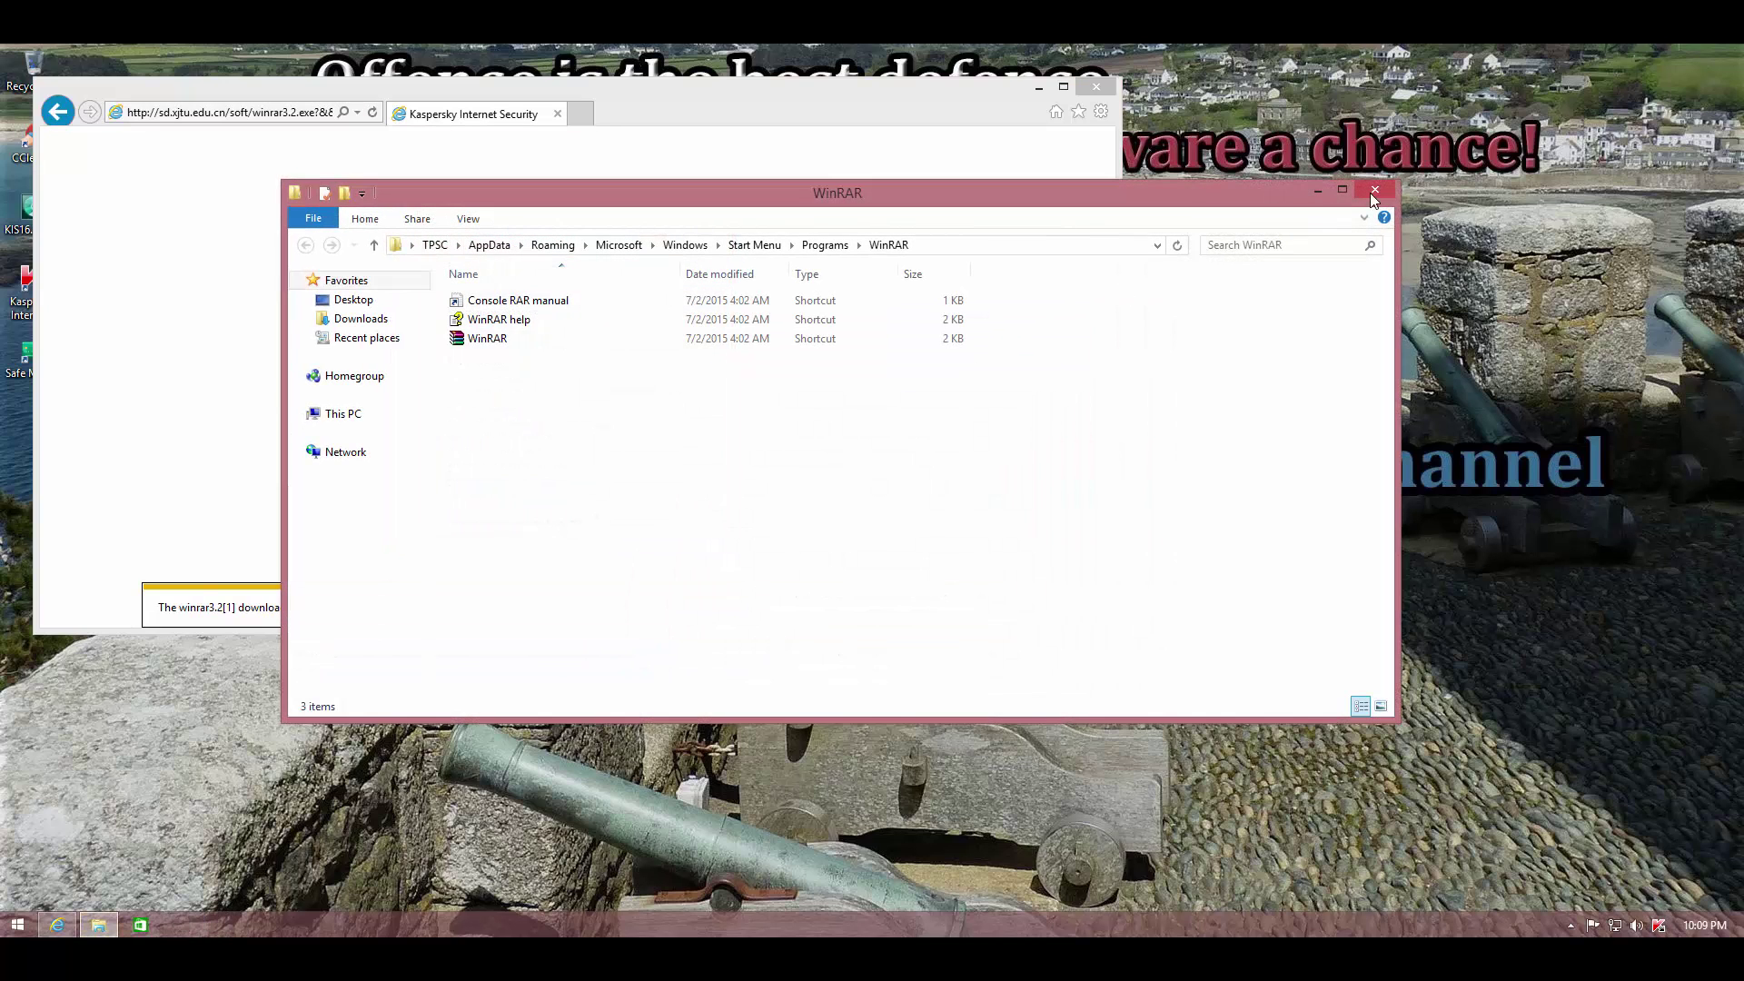
left_click(1376, 190)
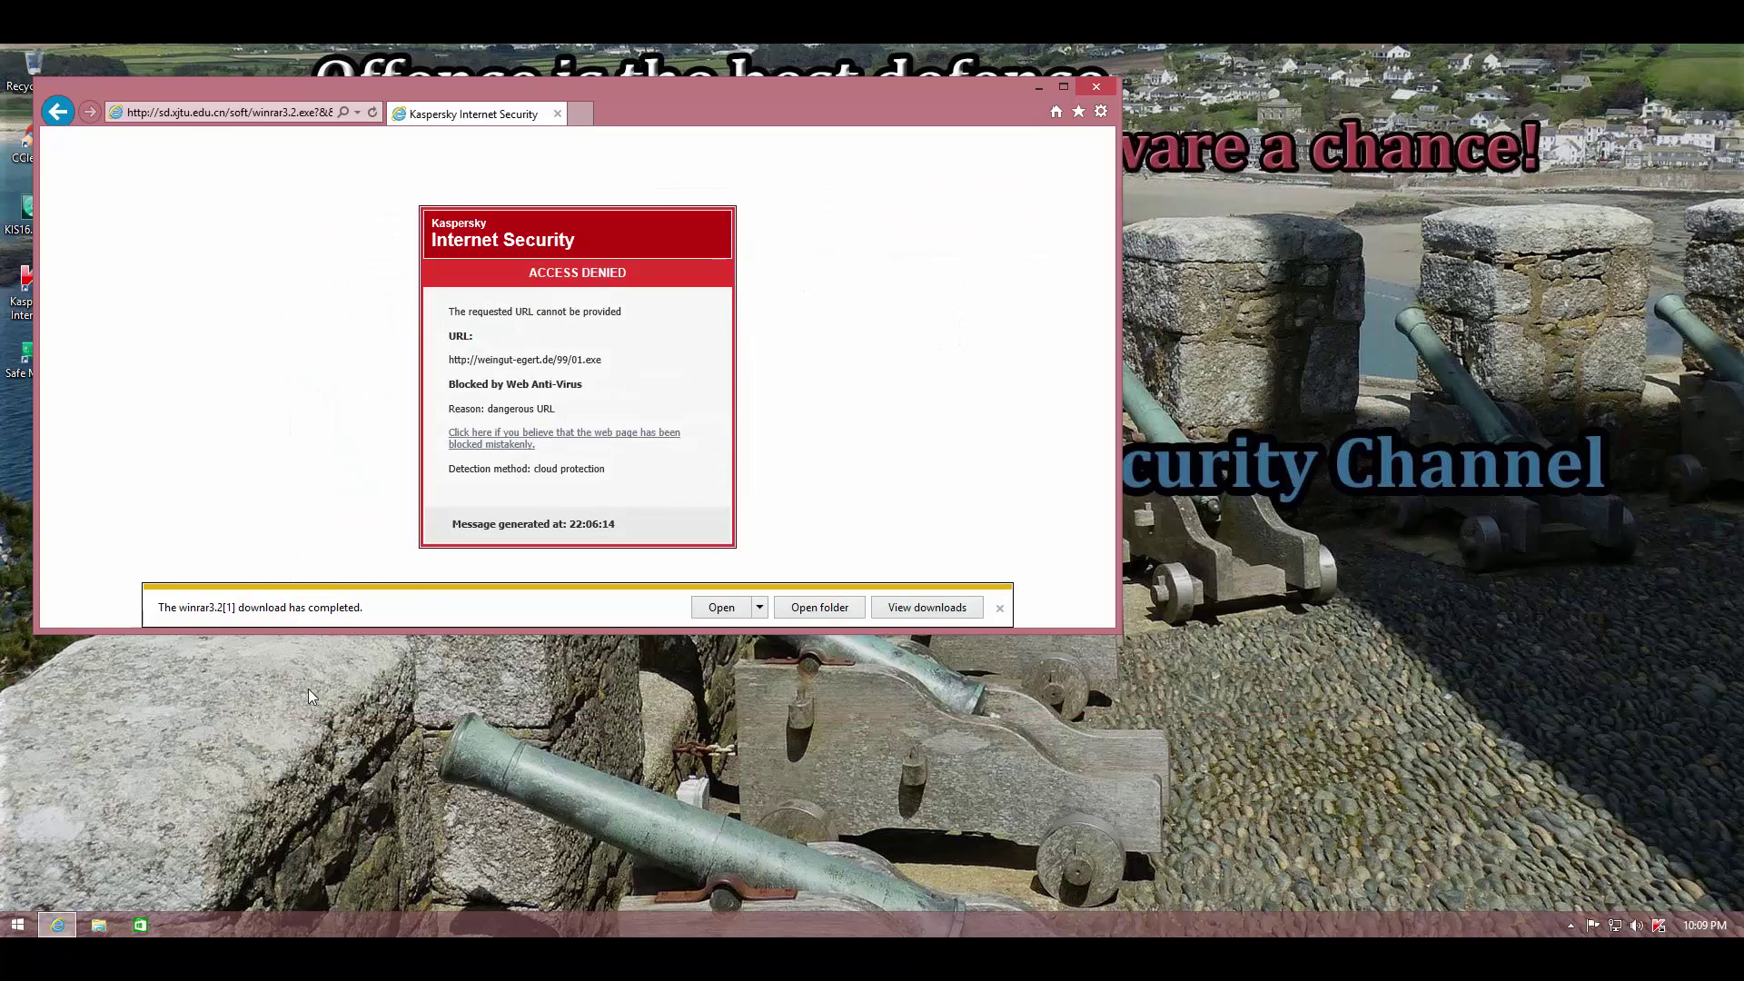
Step: Load and run the freemine.ru FreeMine.exe download, skipping the Windows feature prompt
key("alt+Tab")
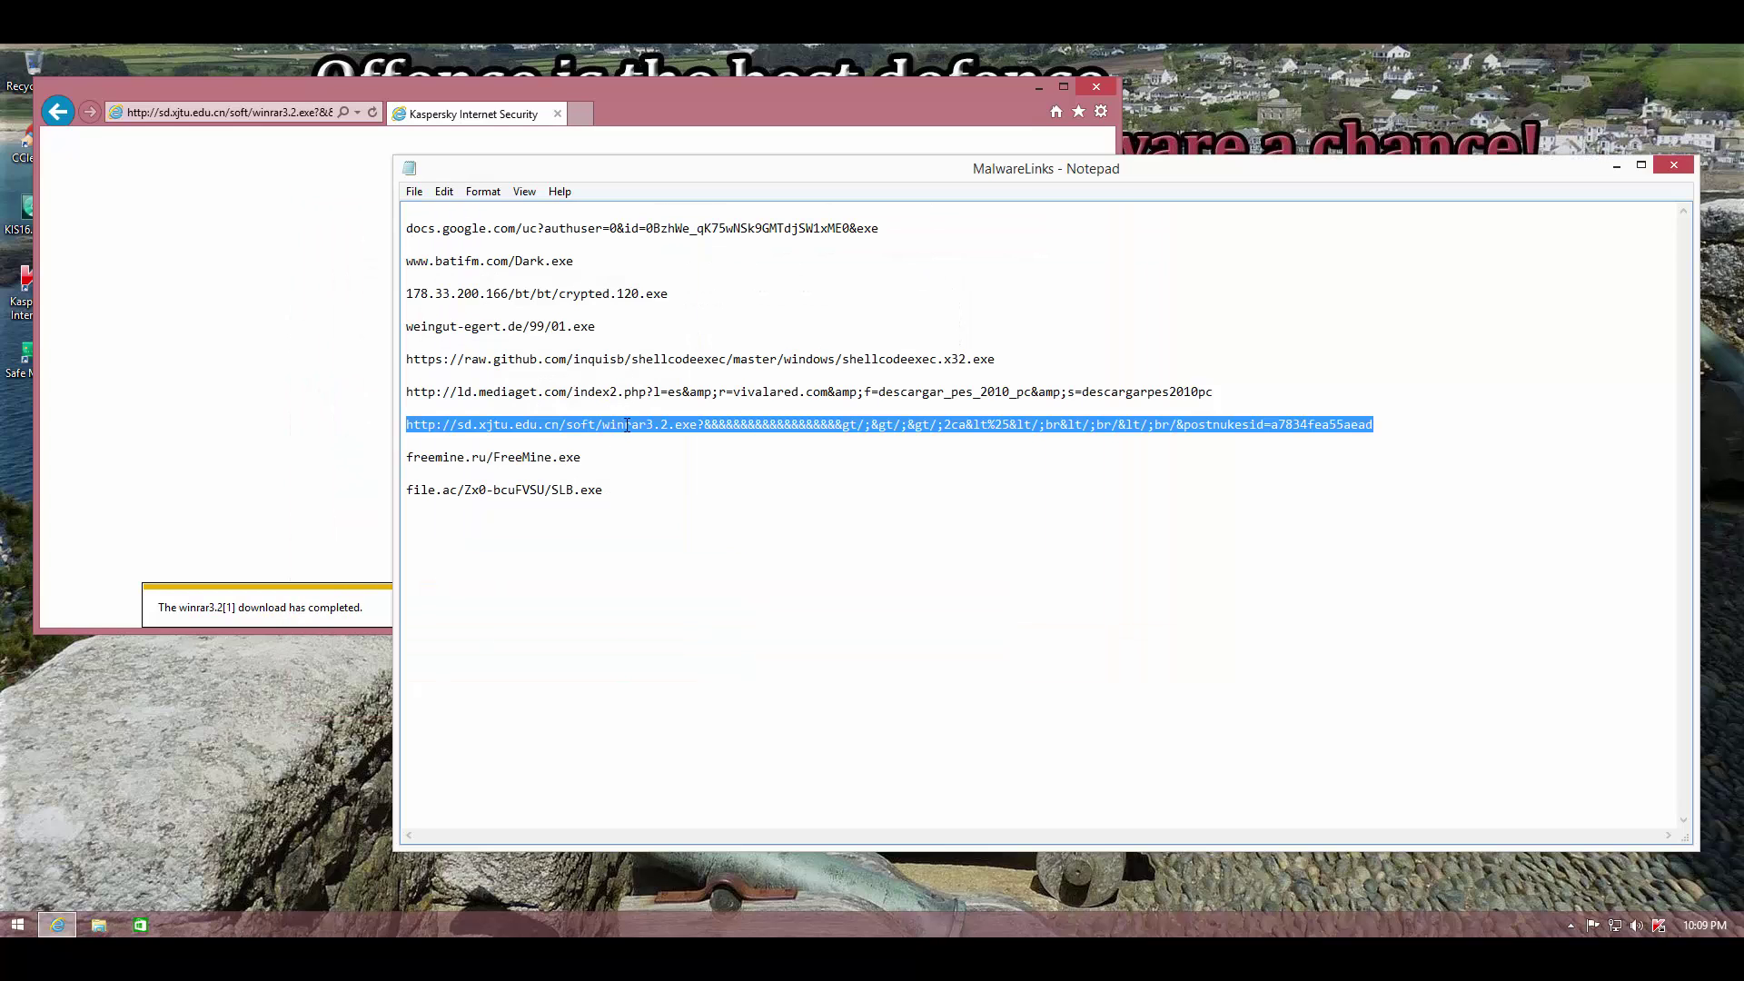
left_click_drag(609, 458, 281, 448)
key("ctrl+c")
left_click(281, 447)
left_click(272, 118)
key("ctrl+v")
key("Return")
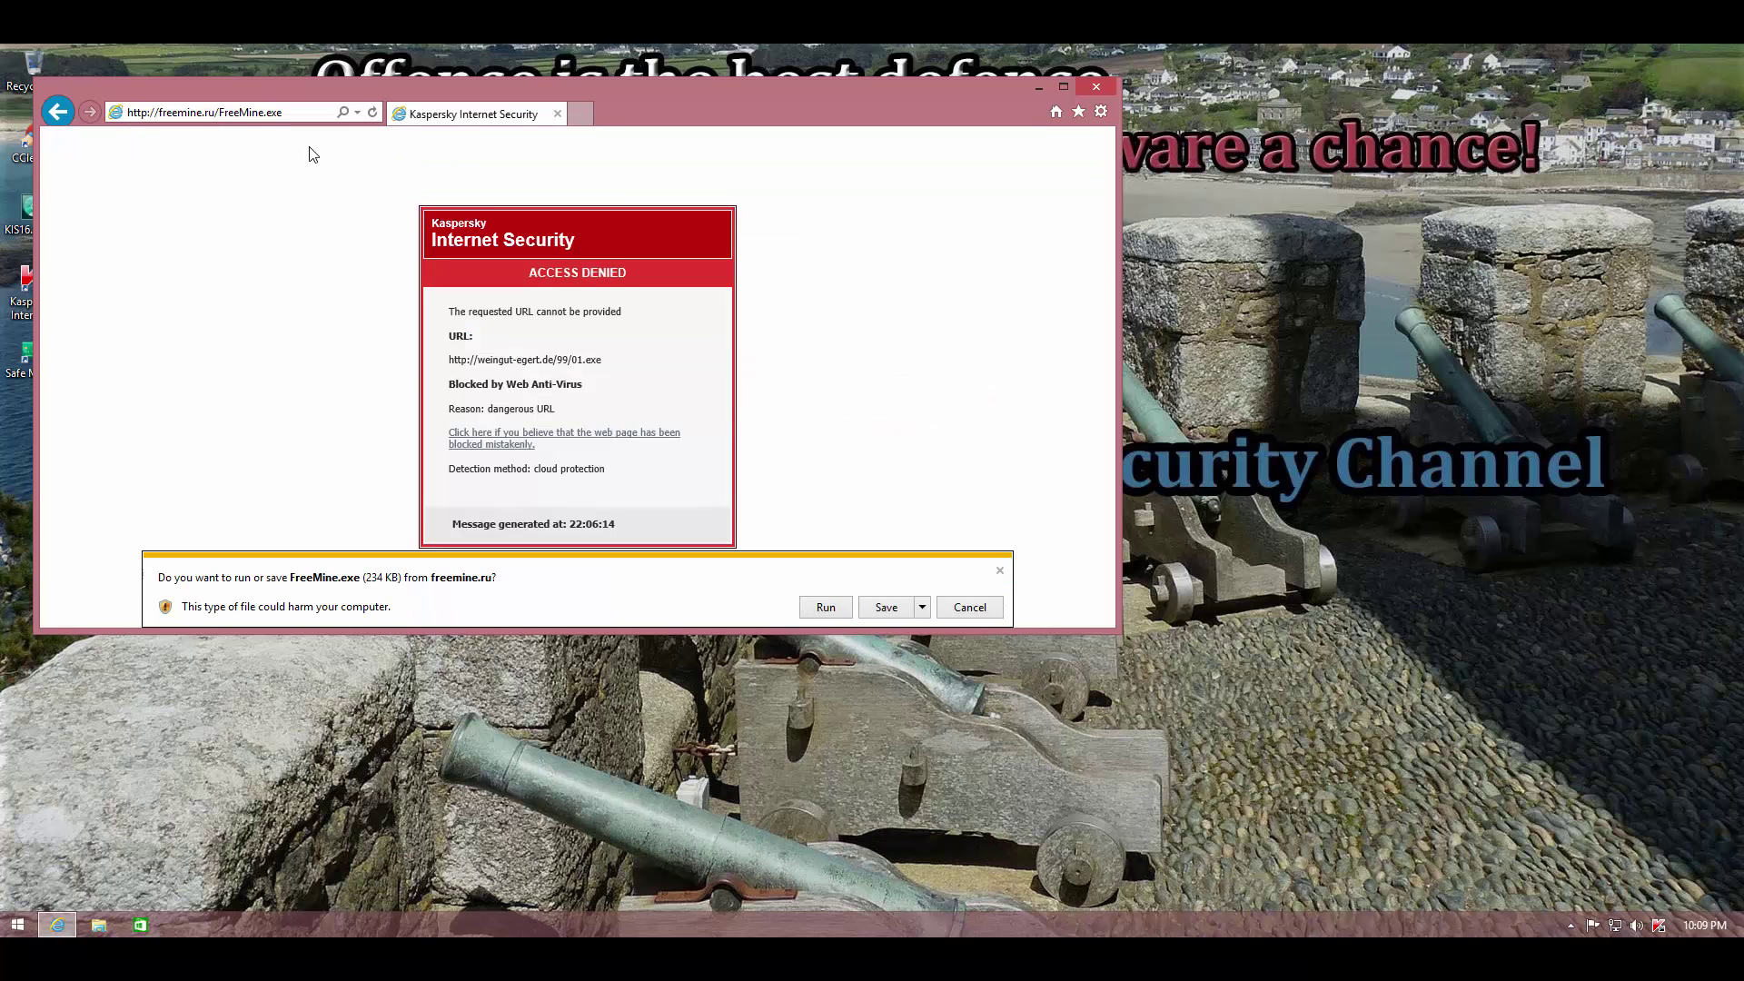
left_click(840, 609)
left_click(839, 607)
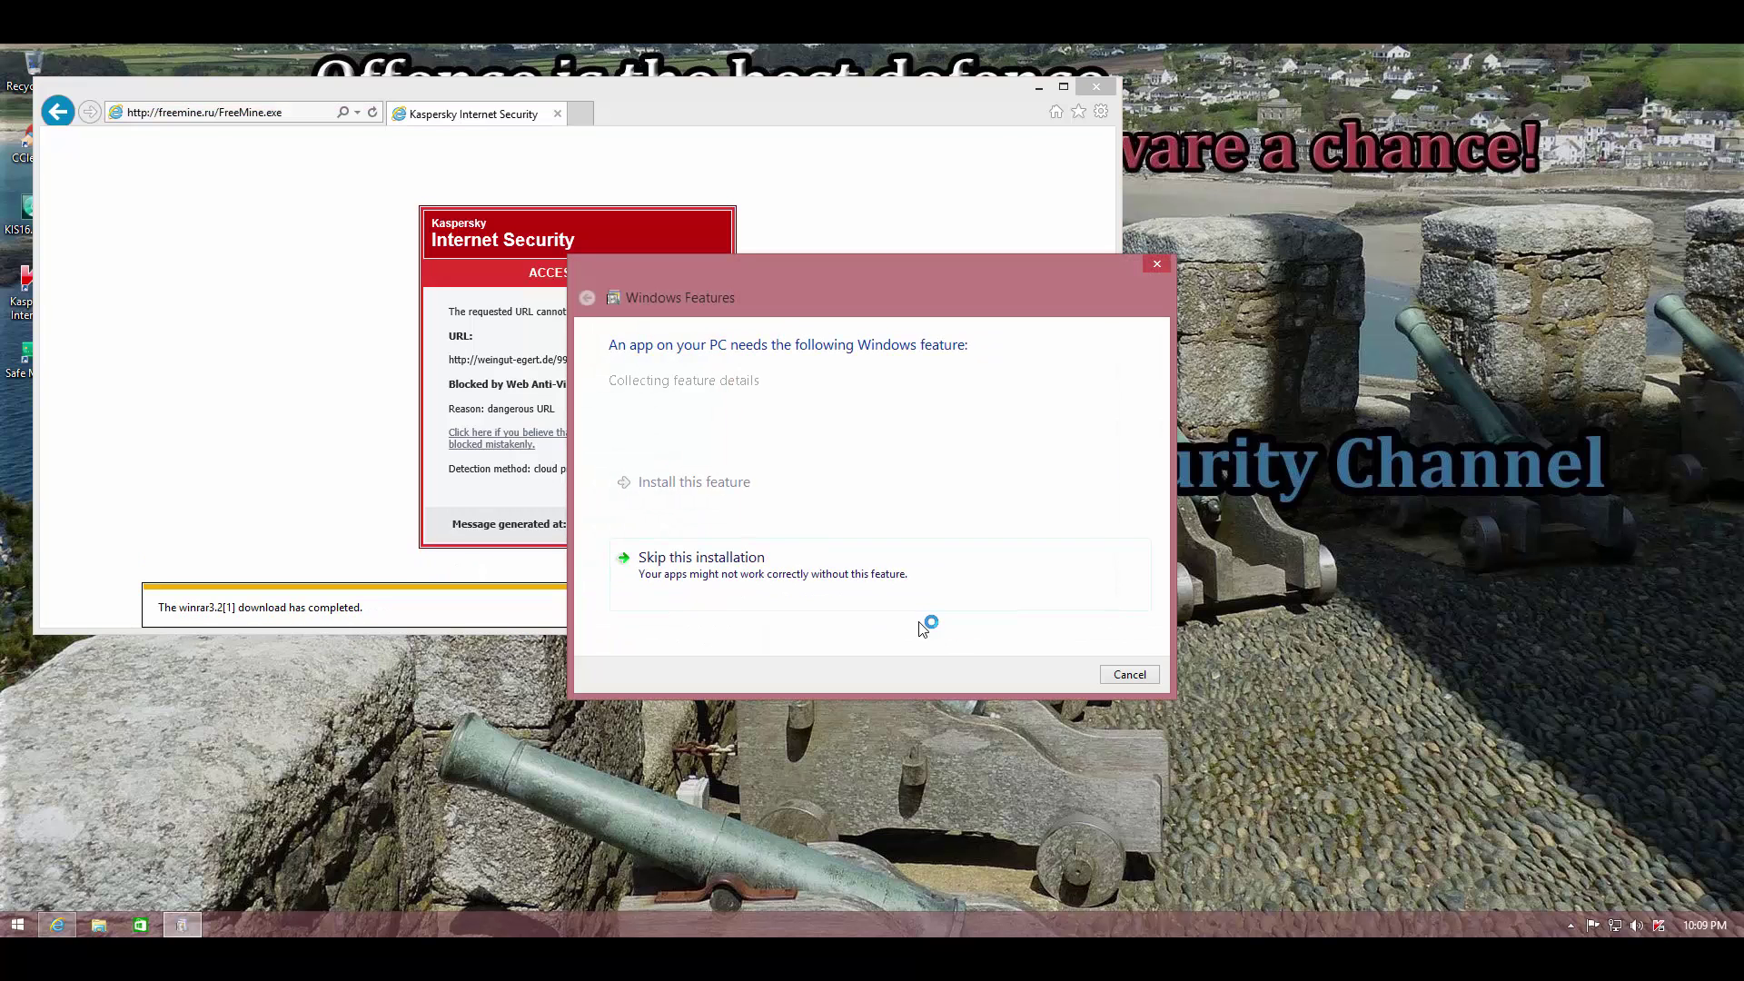
left_click(818, 580)
left_click(1001, 608)
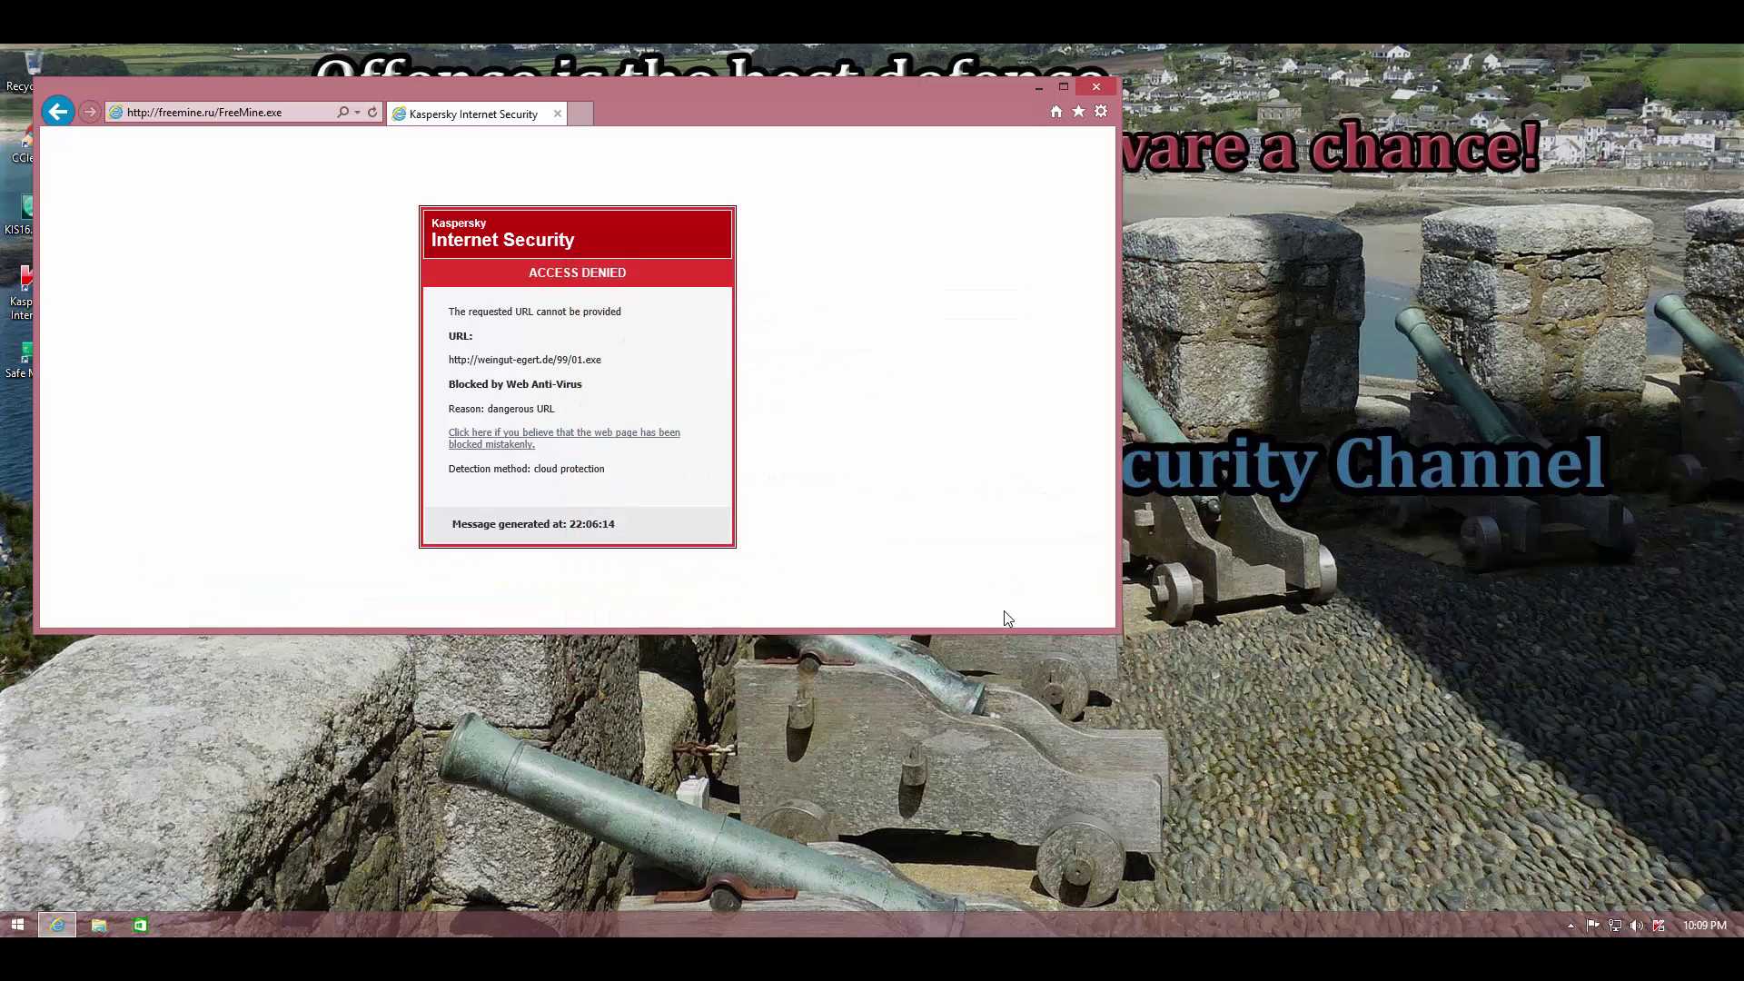
Step: Load the file.ac SLB.exe link, which Kaspersky blocks, then close the malware links list
key("alt+Tab")
left_click(636, 489)
left_click_drag(636, 489, 320, 471)
key("ctrl+c")
left_click(256, 457)
left_click(257, 112)
key("ctrl+v")
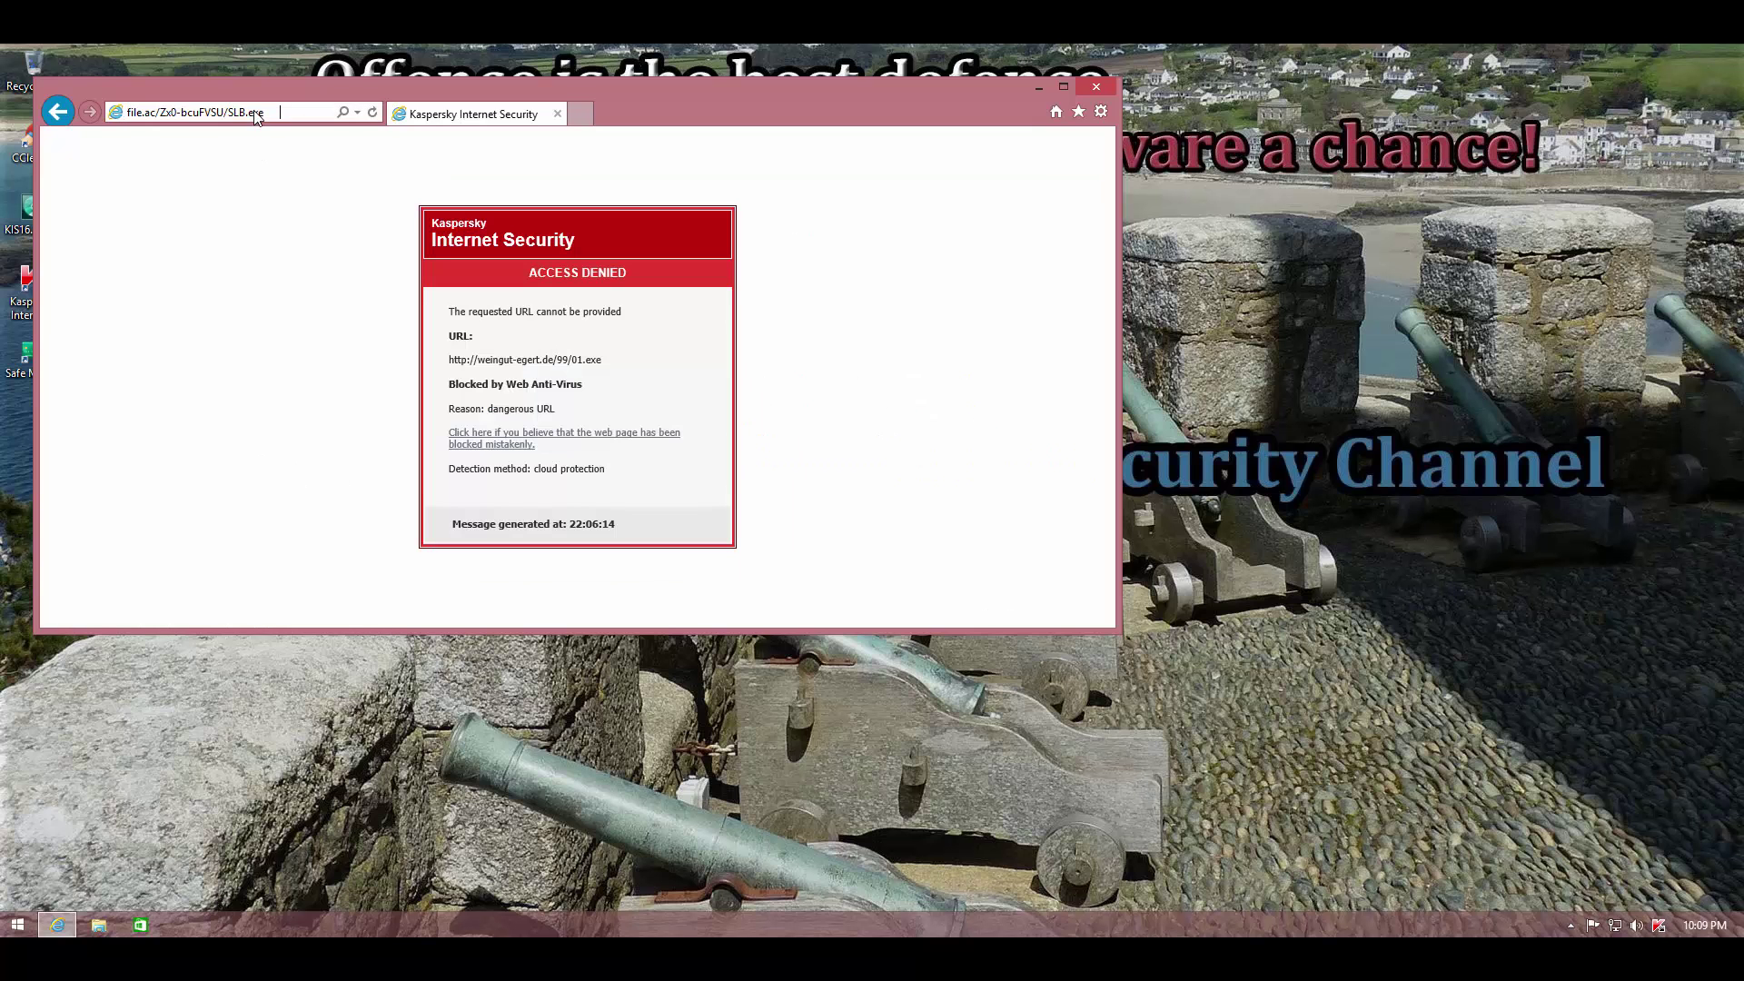
key("Return")
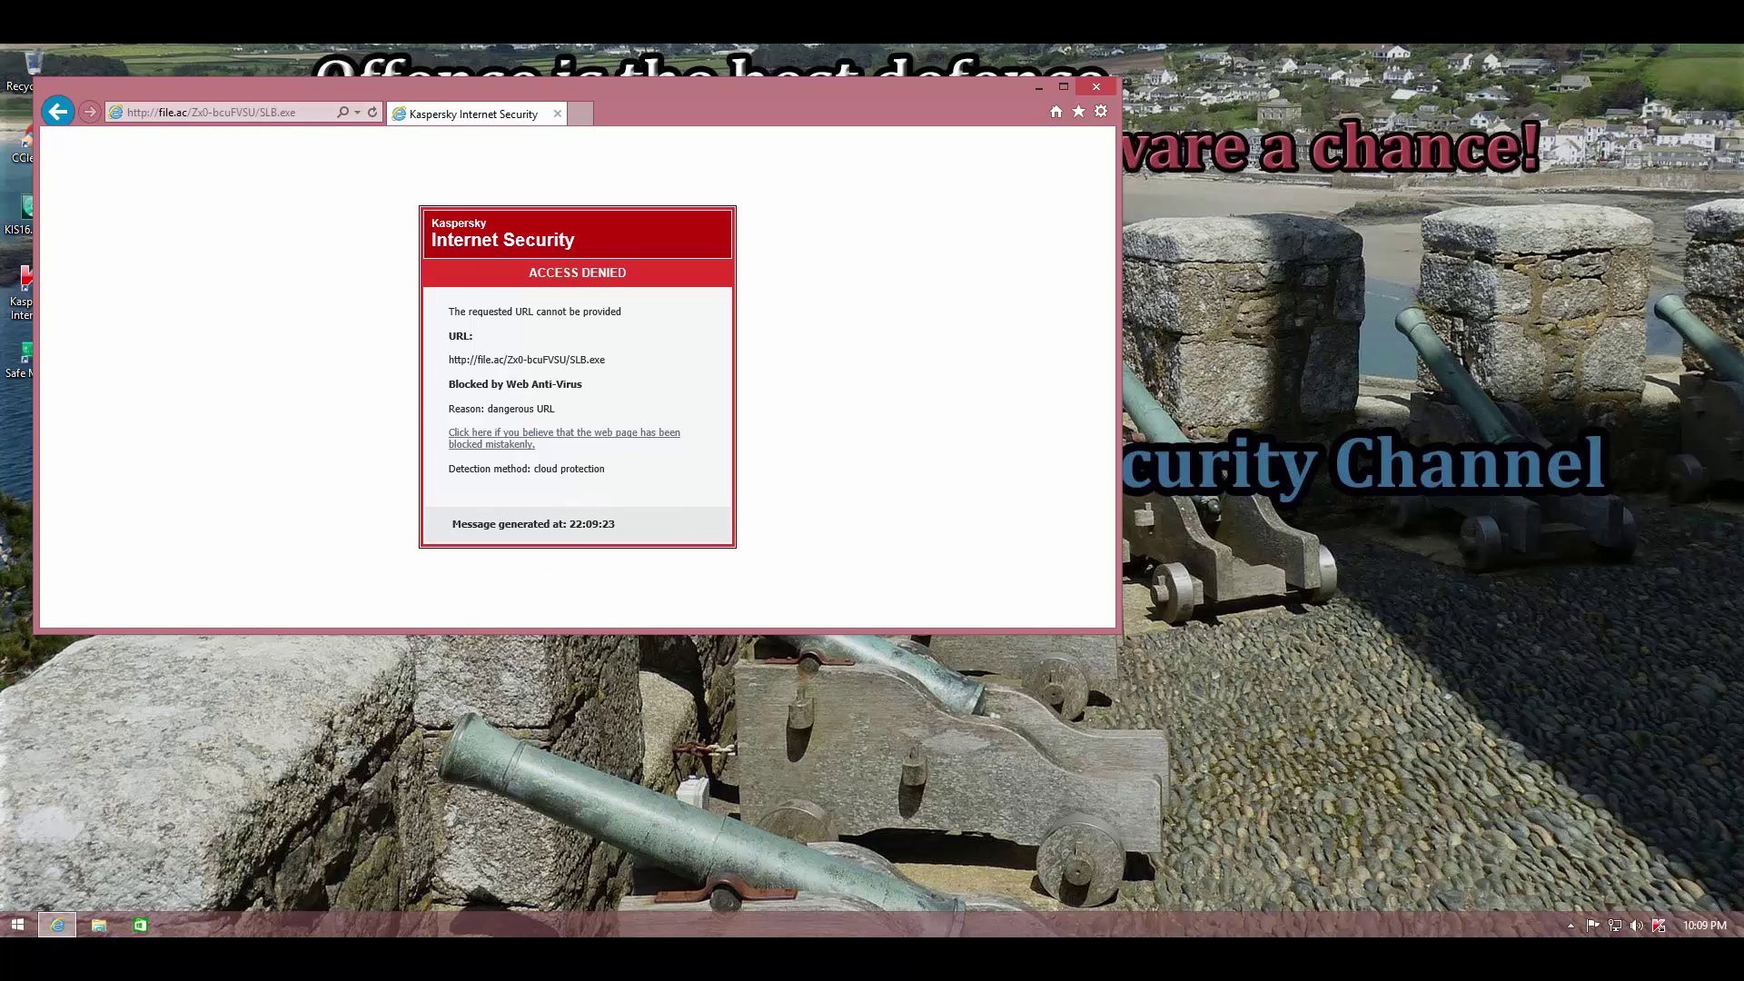
left_click(223, 868)
left_click(812, 471)
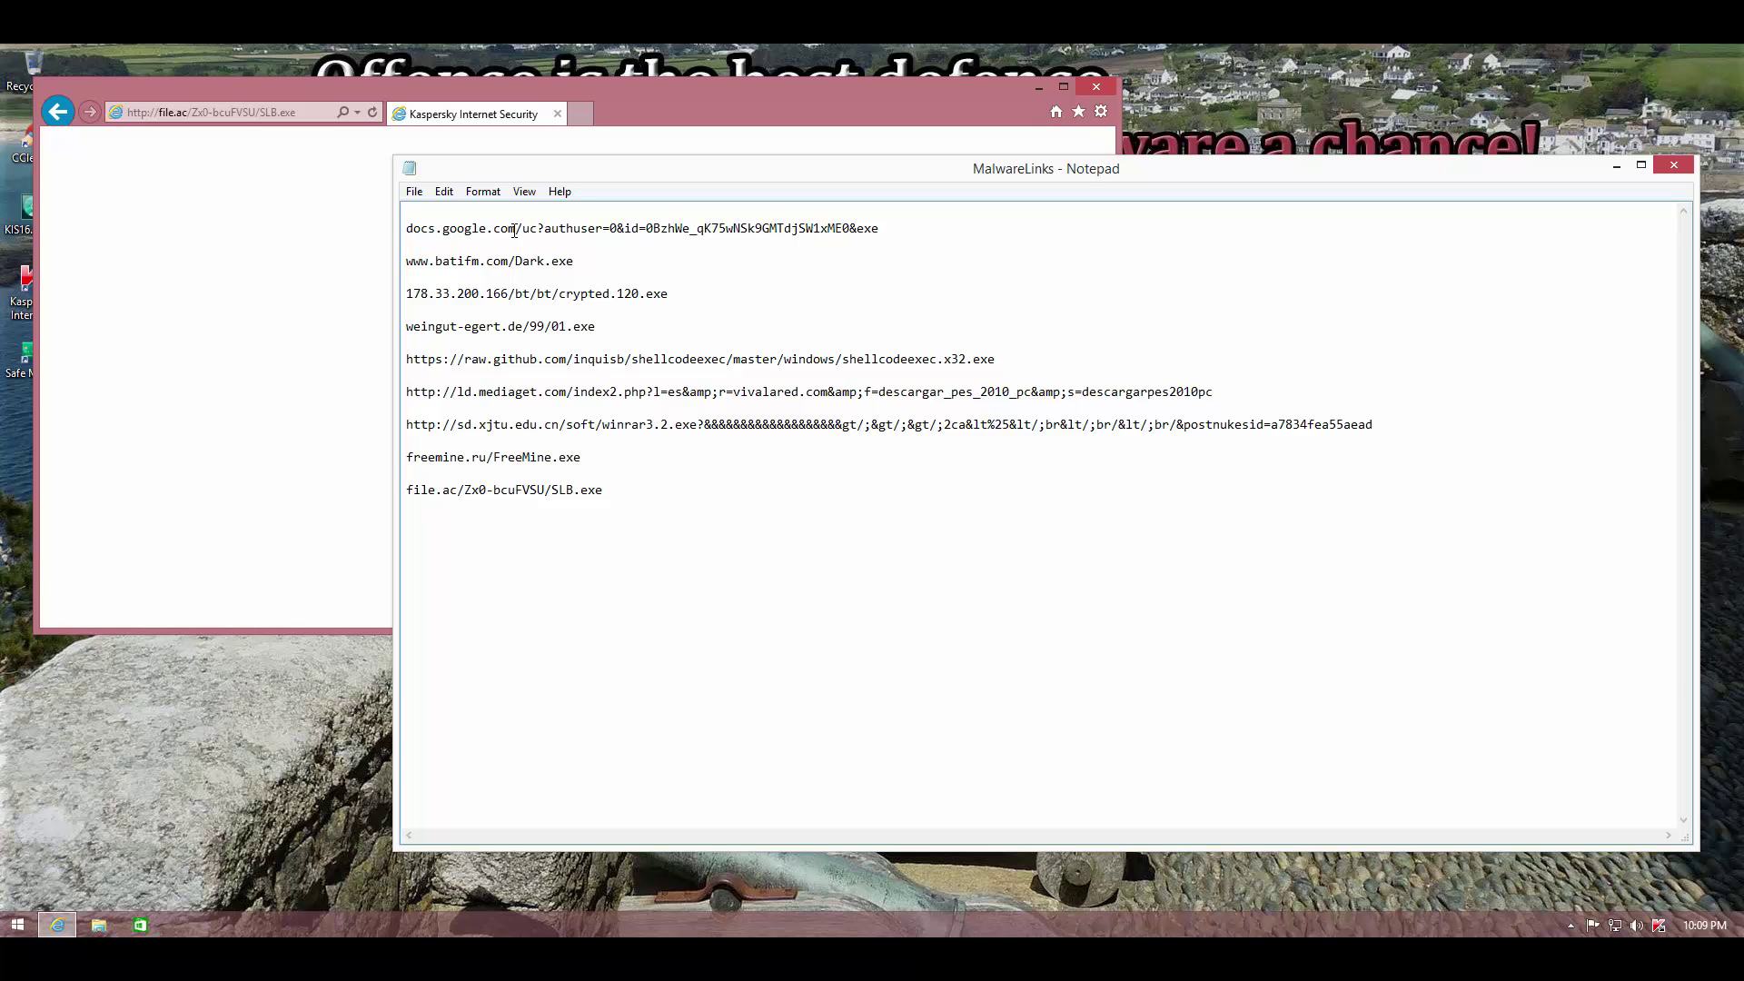
left_click(1674, 166)
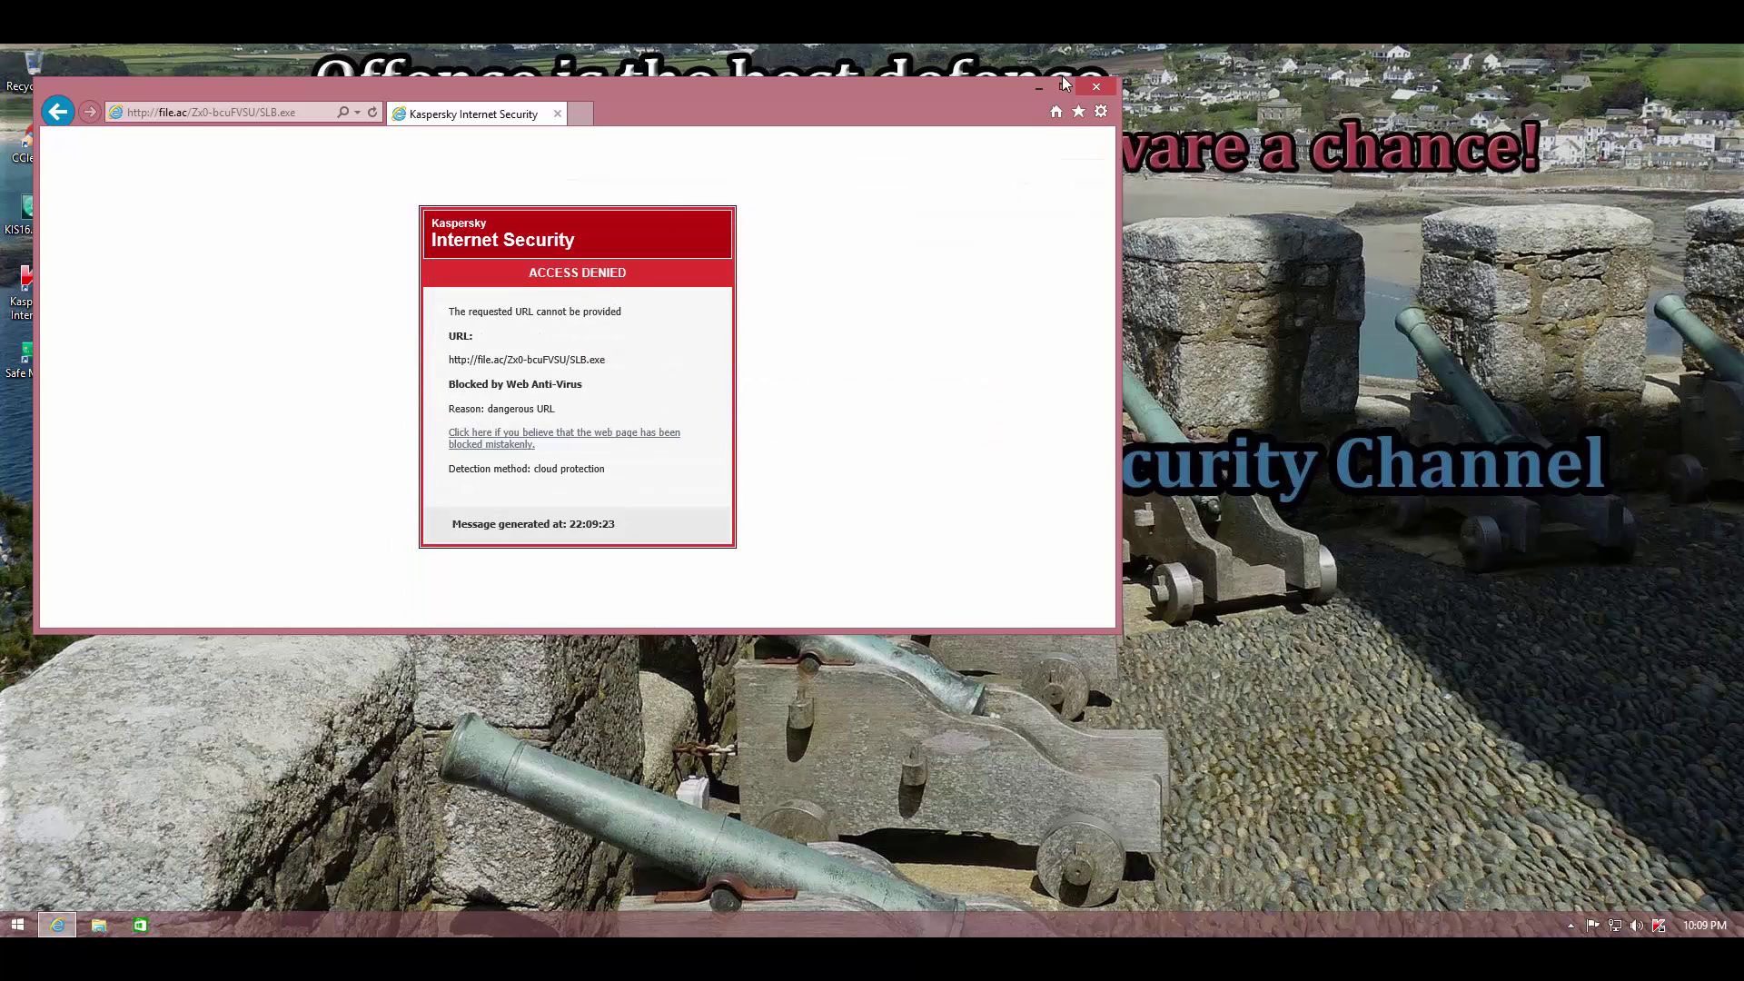
Step: Close Internet Explorer
left_click(1099, 86)
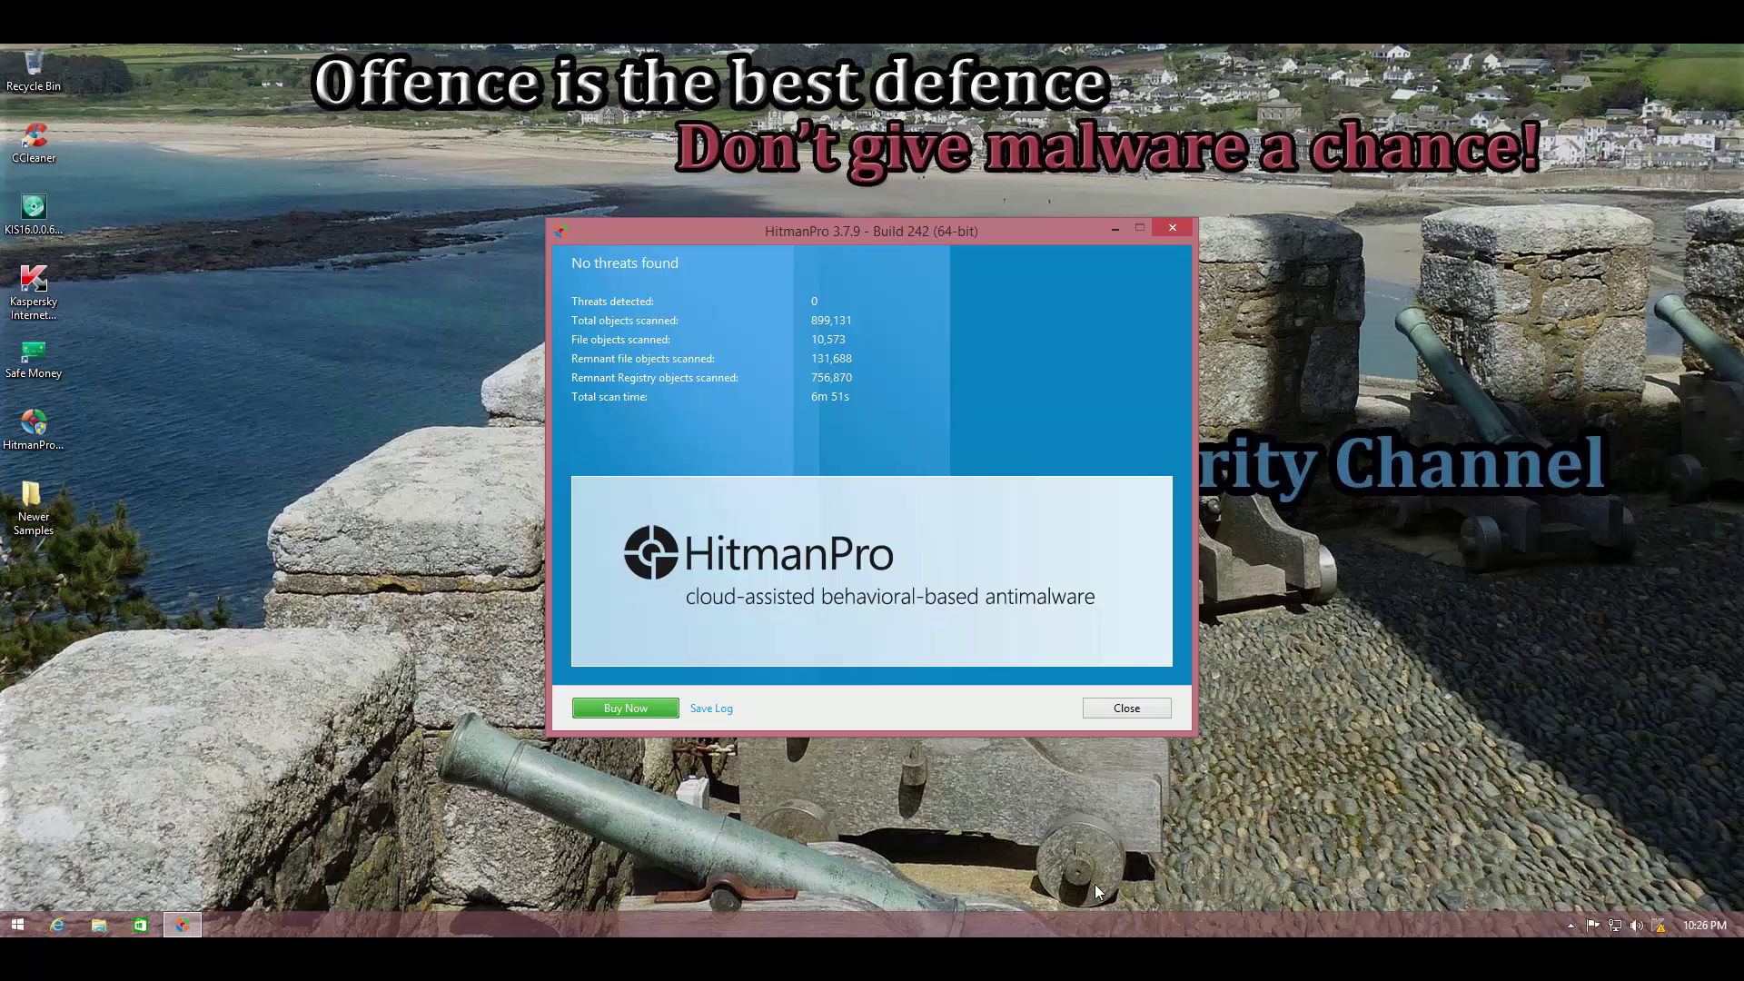
Step: Close HitmanPro, run Kaspersky's Scan for viruses on Newer Samples, then reopen the folder
left_click(1125, 709)
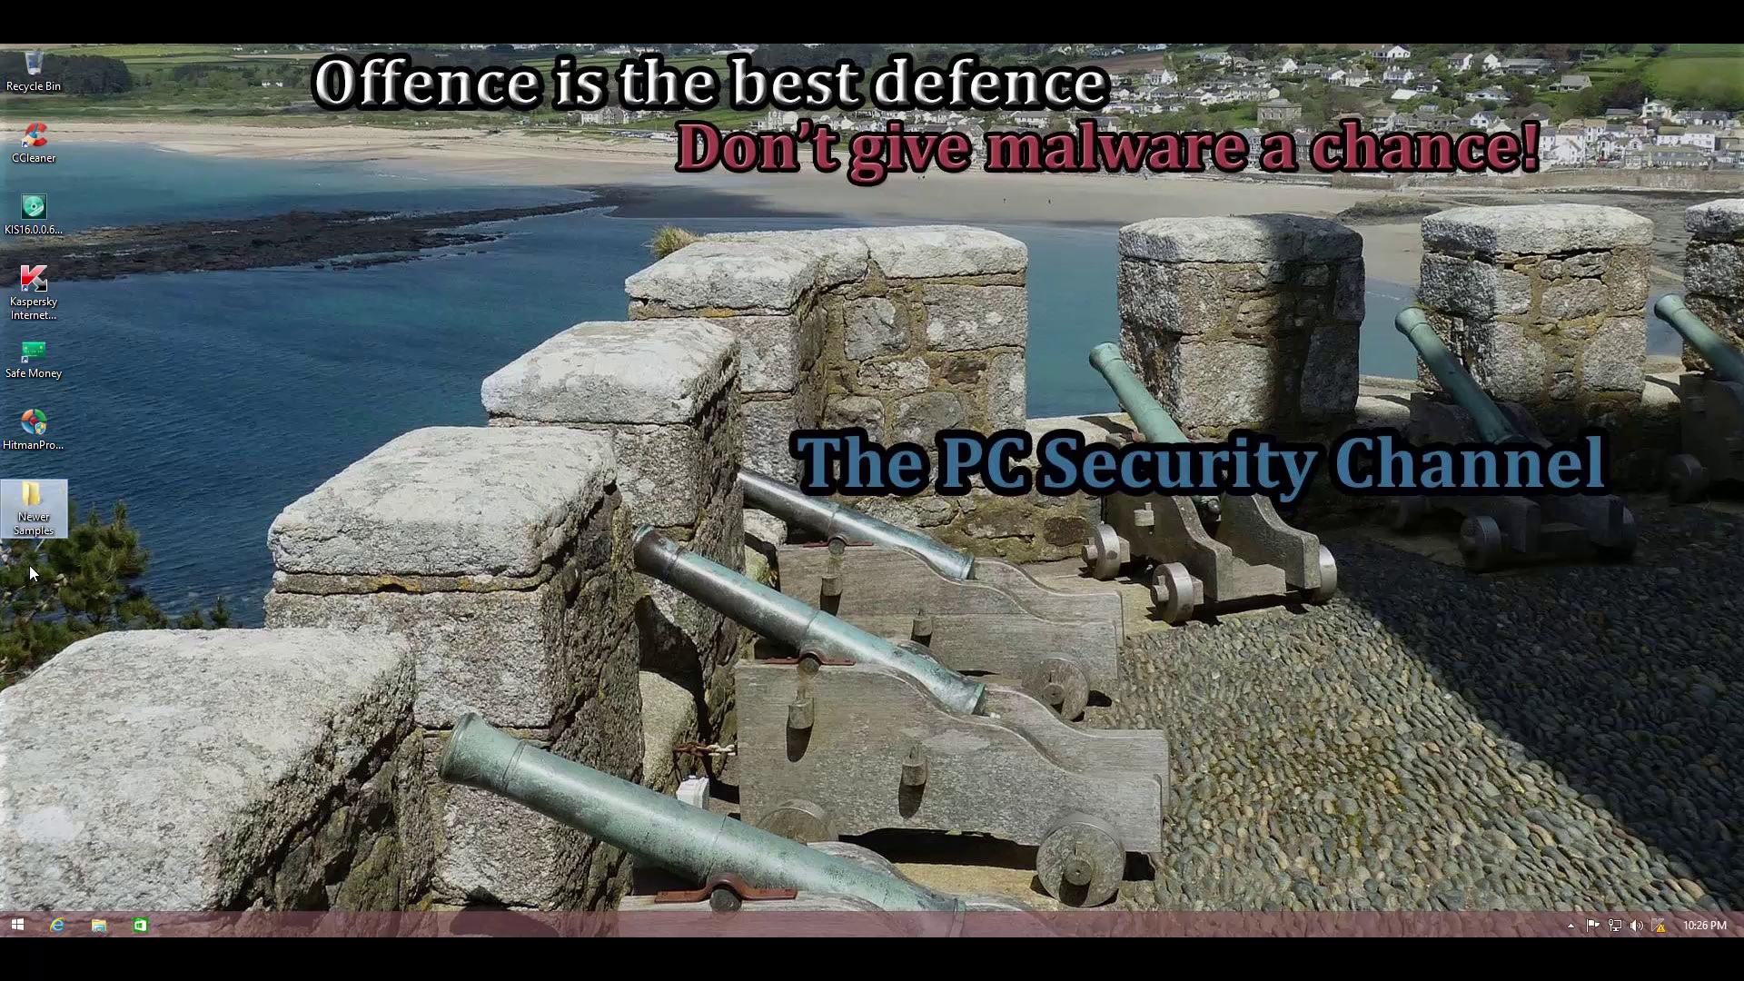
double_click(40, 536)
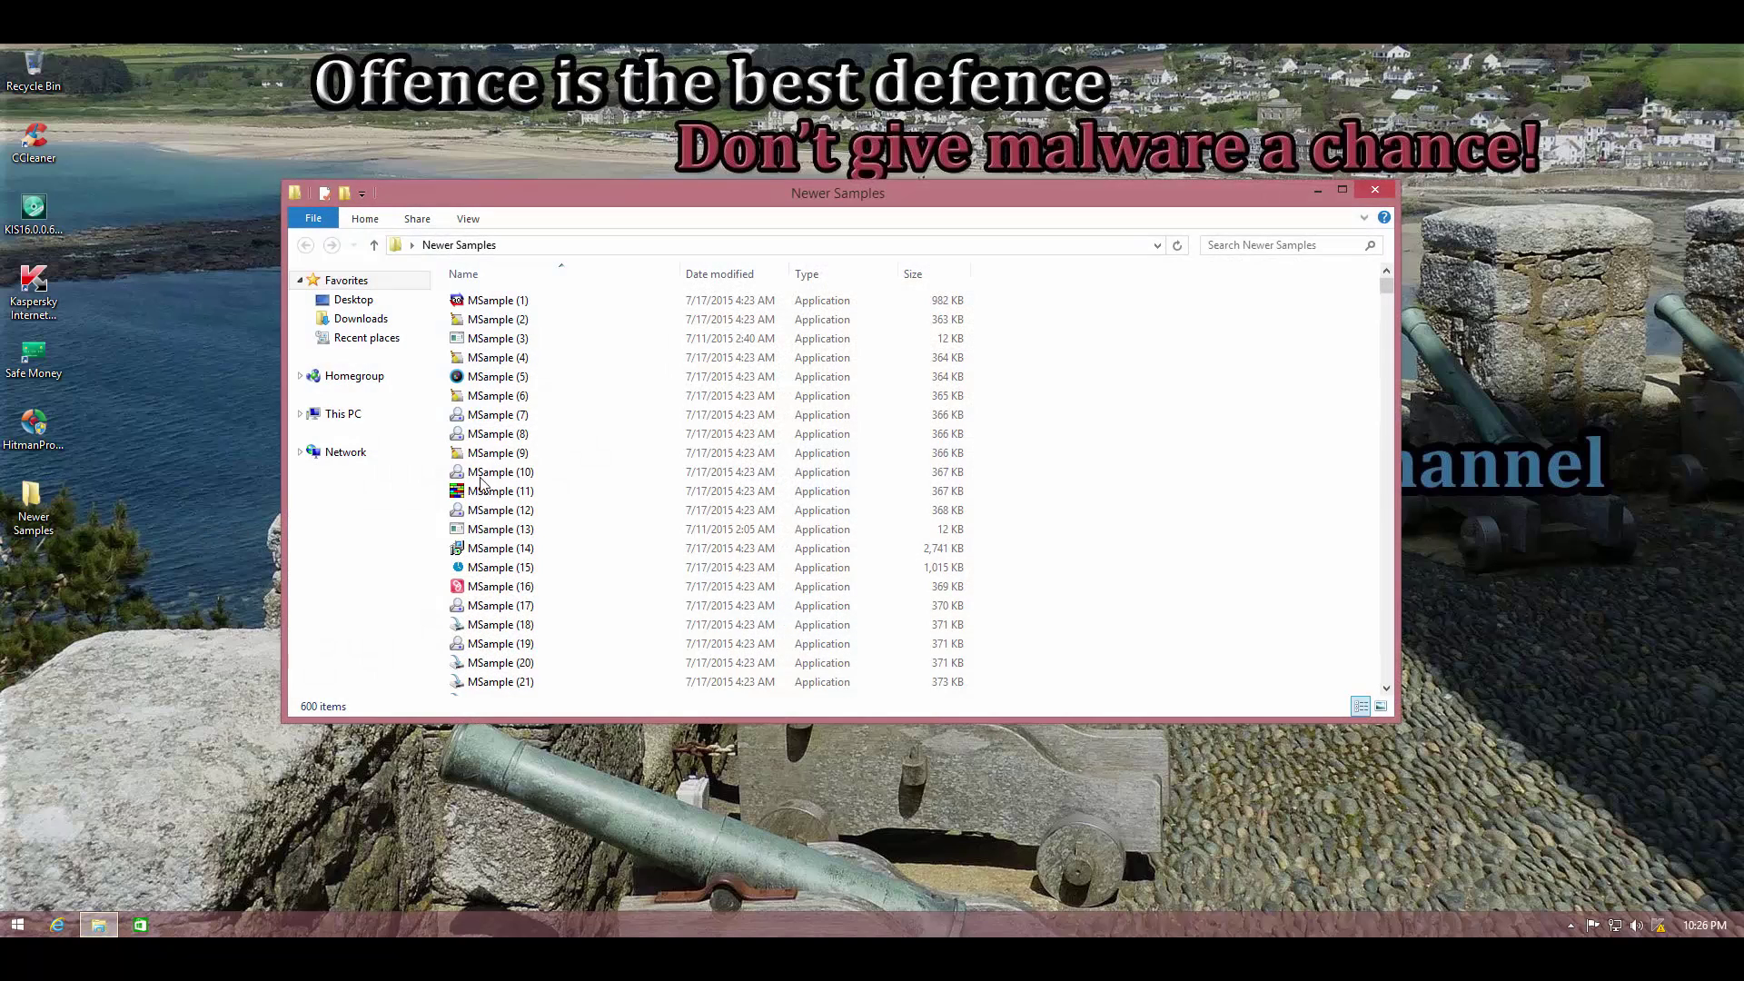
left_click(1374, 191)
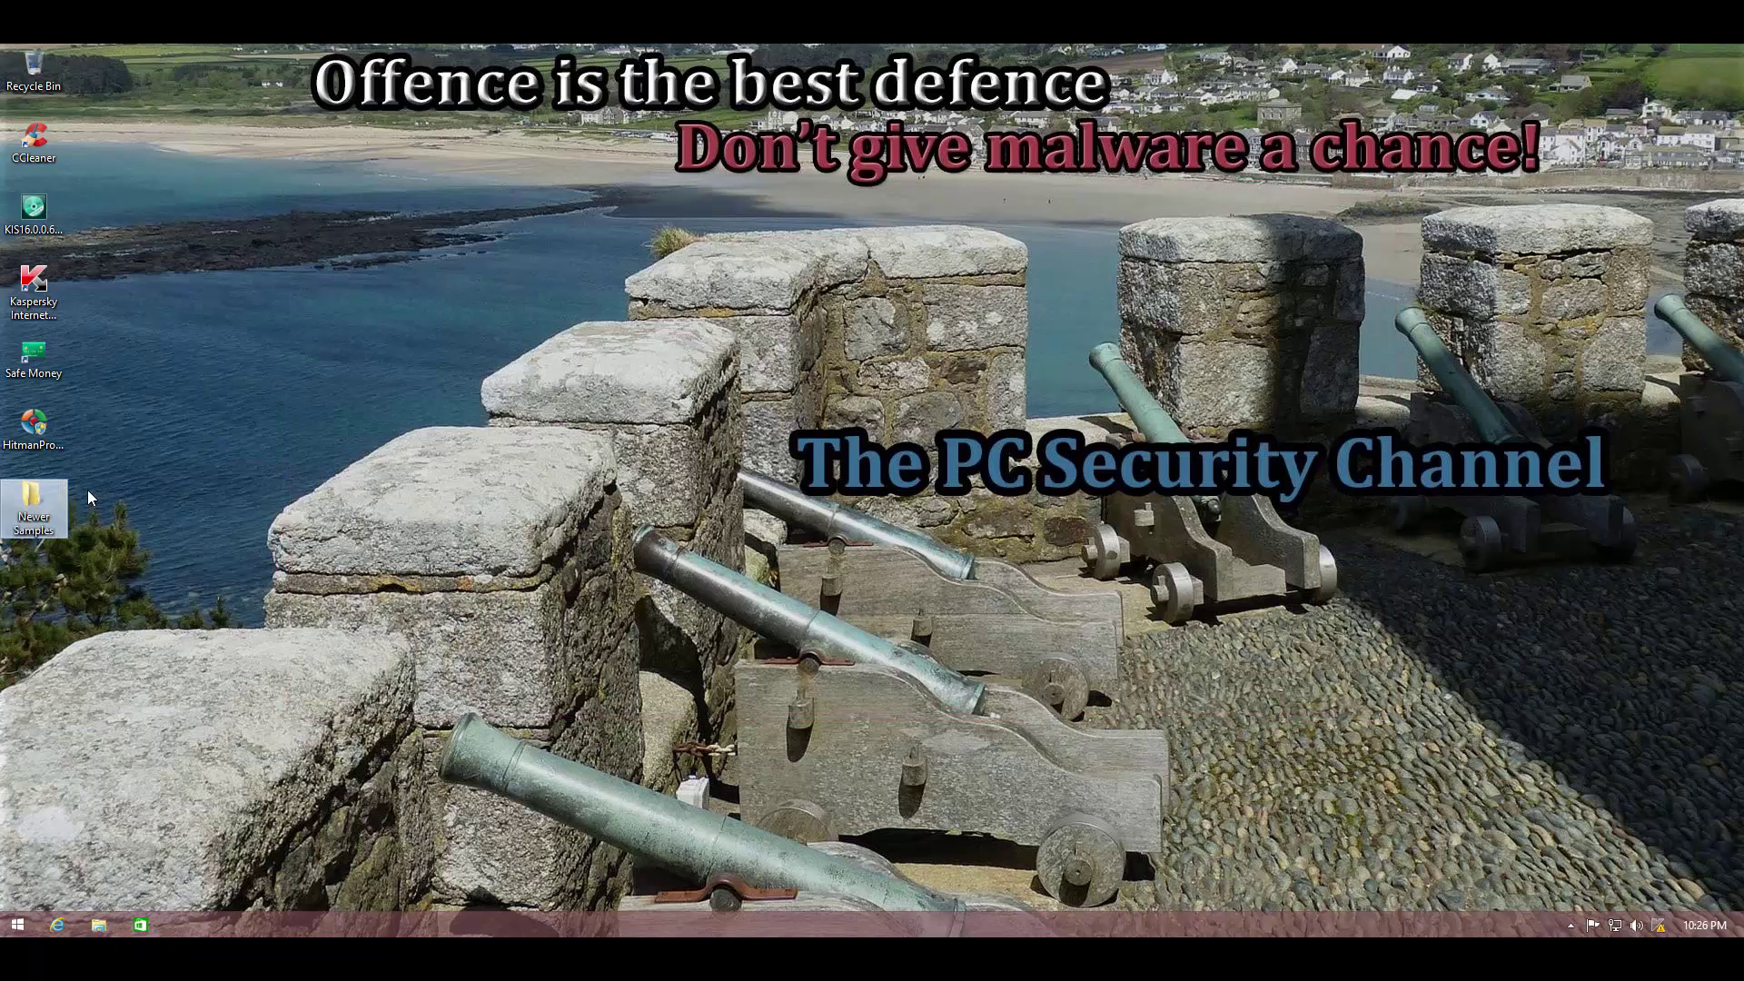
right_click(60, 496)
left_click(79, 534)
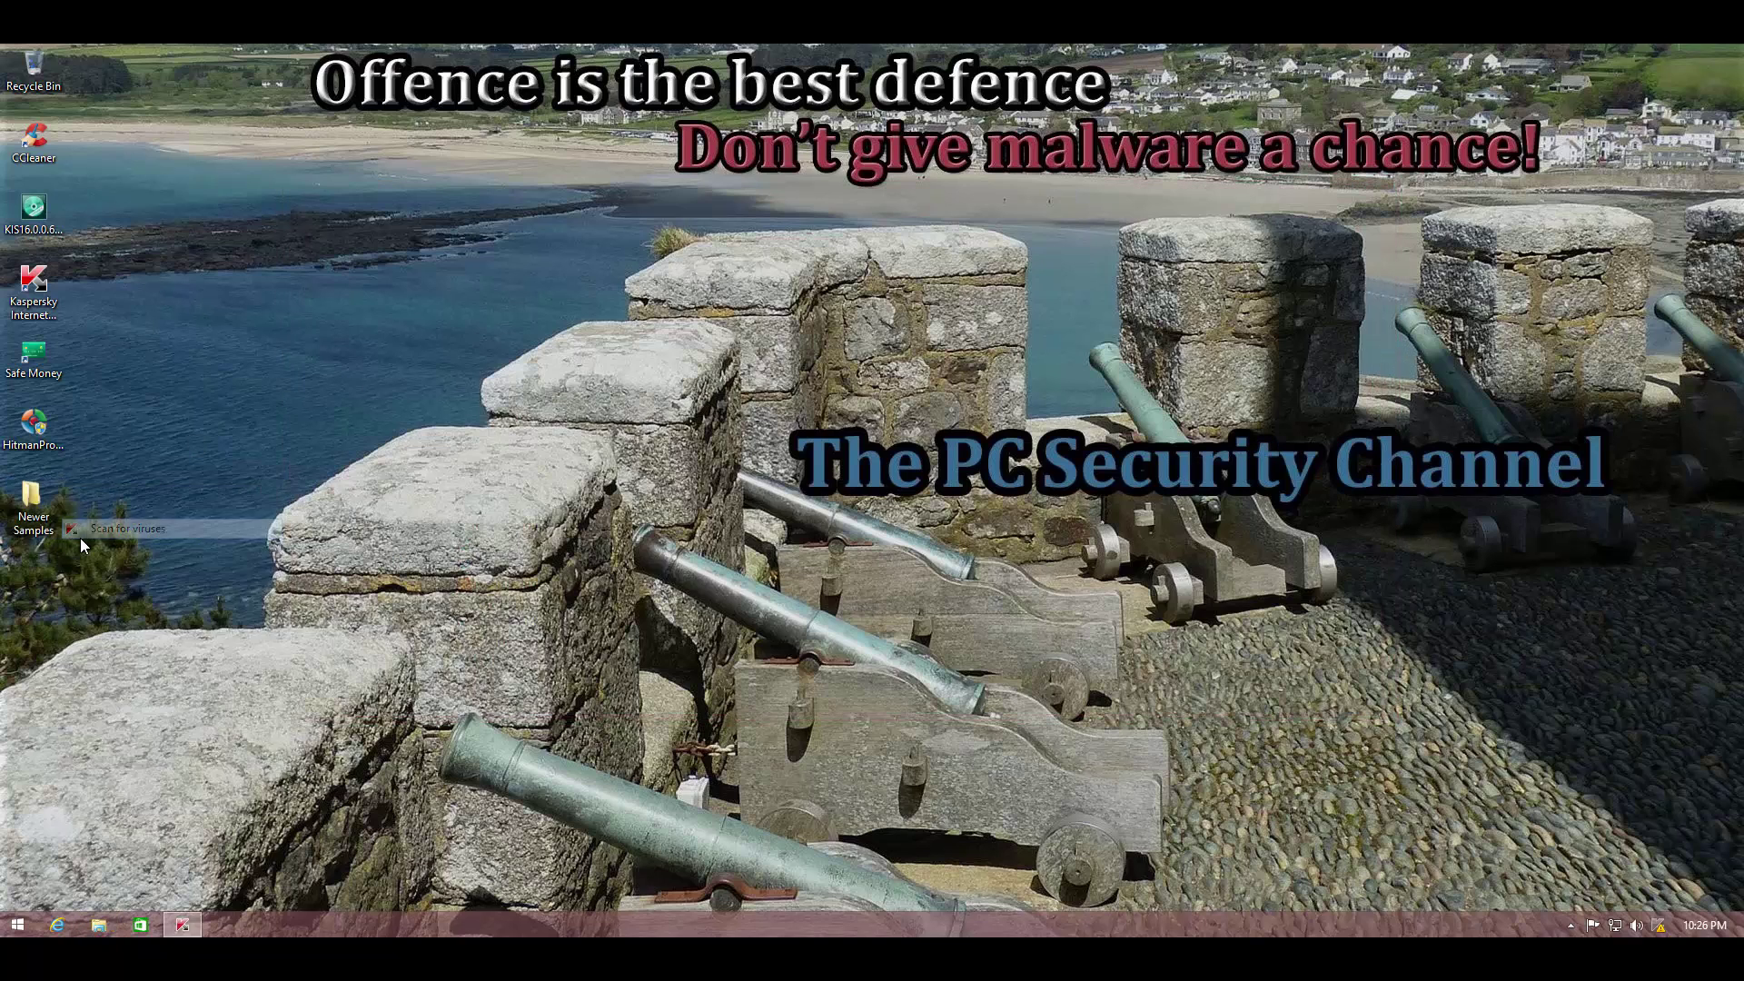
double_click(14, 522)
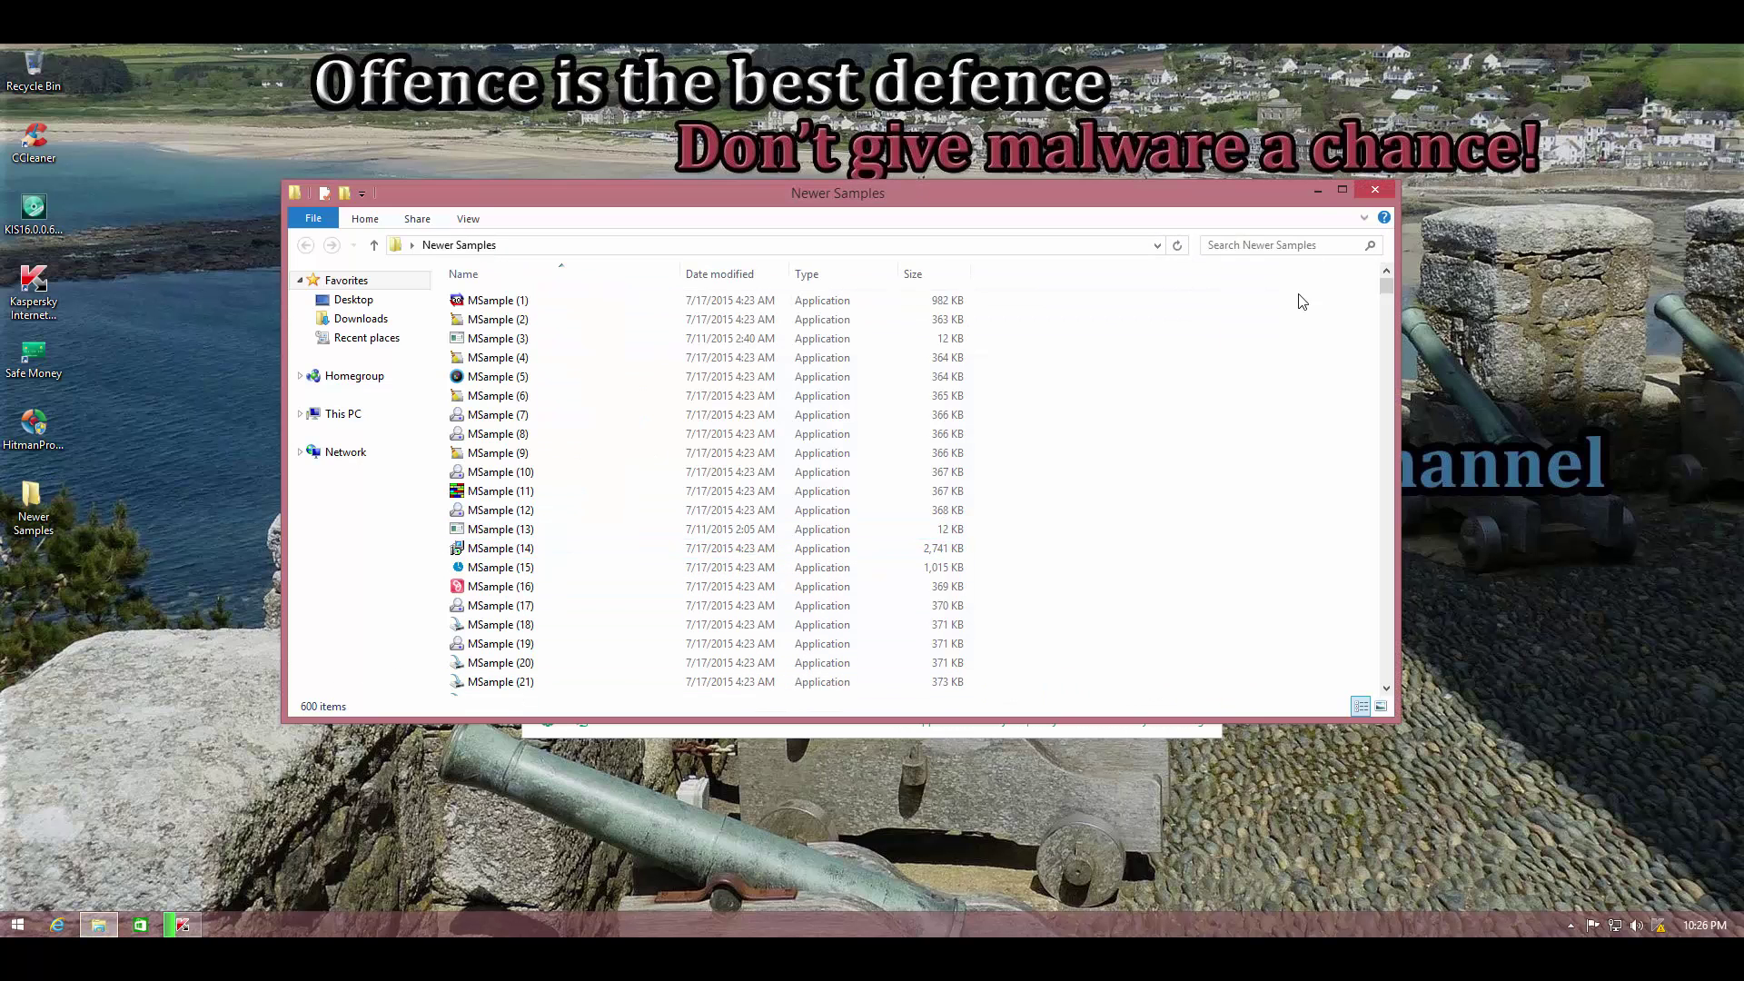
Step: Open Kaspersky's list of 2 unprocessed threats, MSample (180) and MSample (312)
left_click(1375, 189)
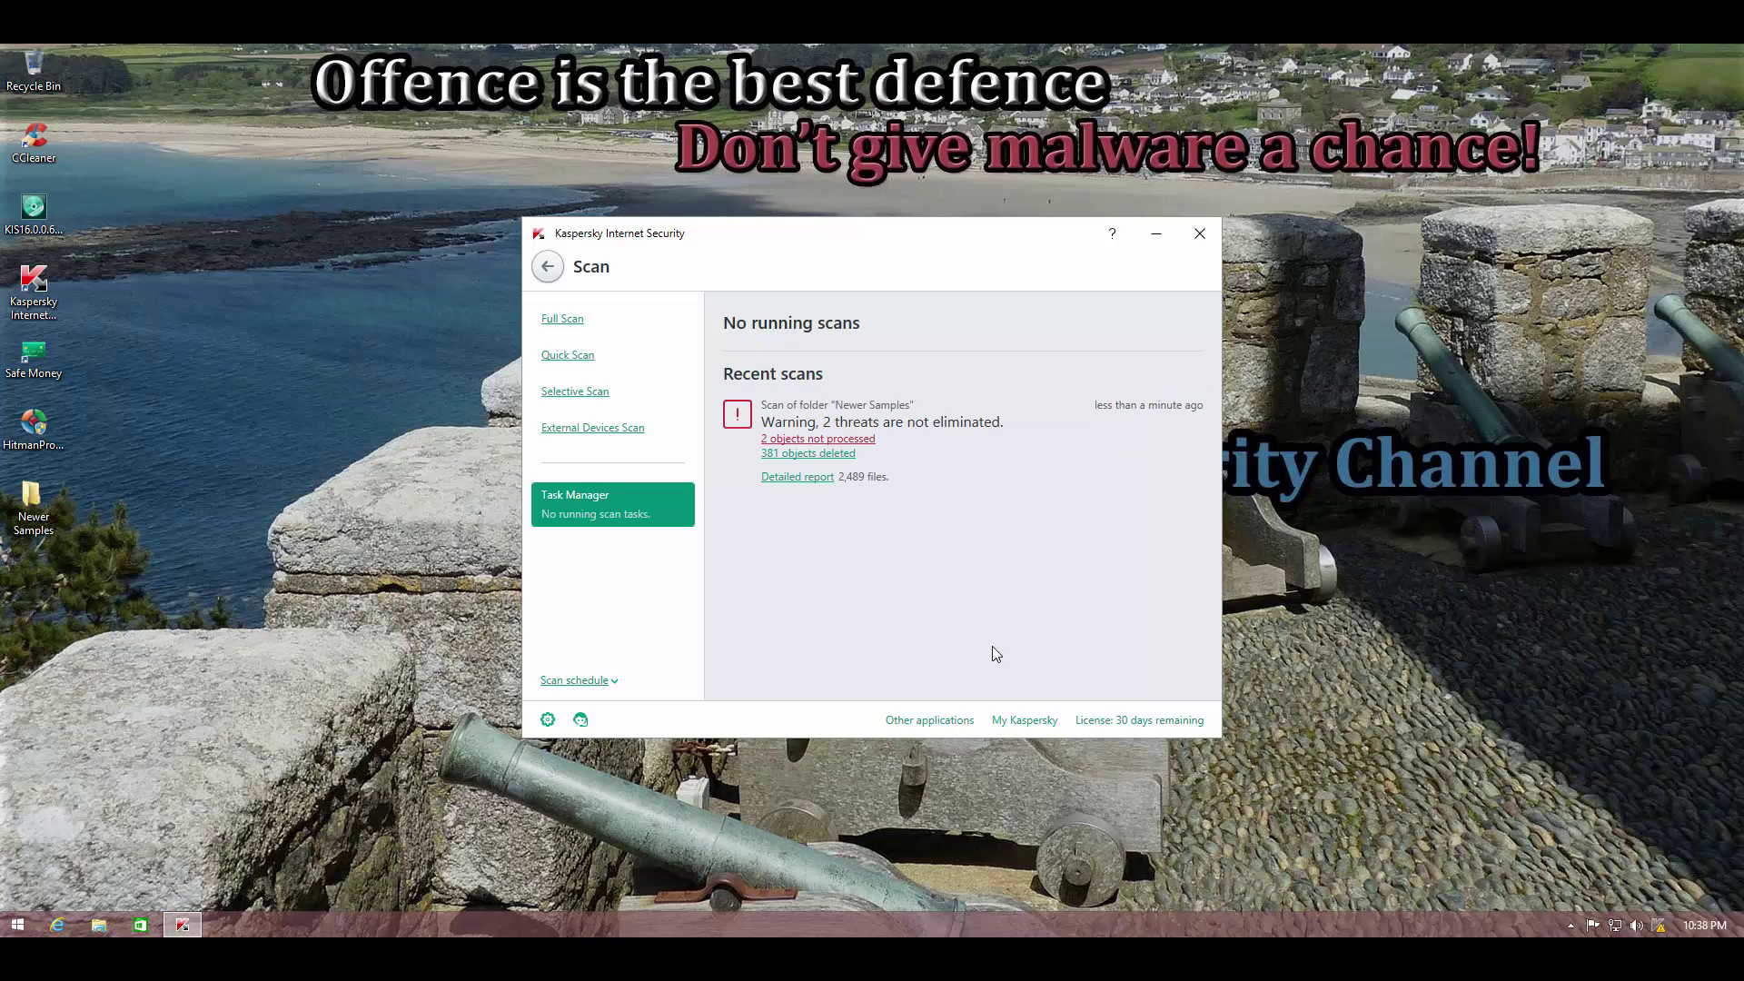
left_click(789, 442)
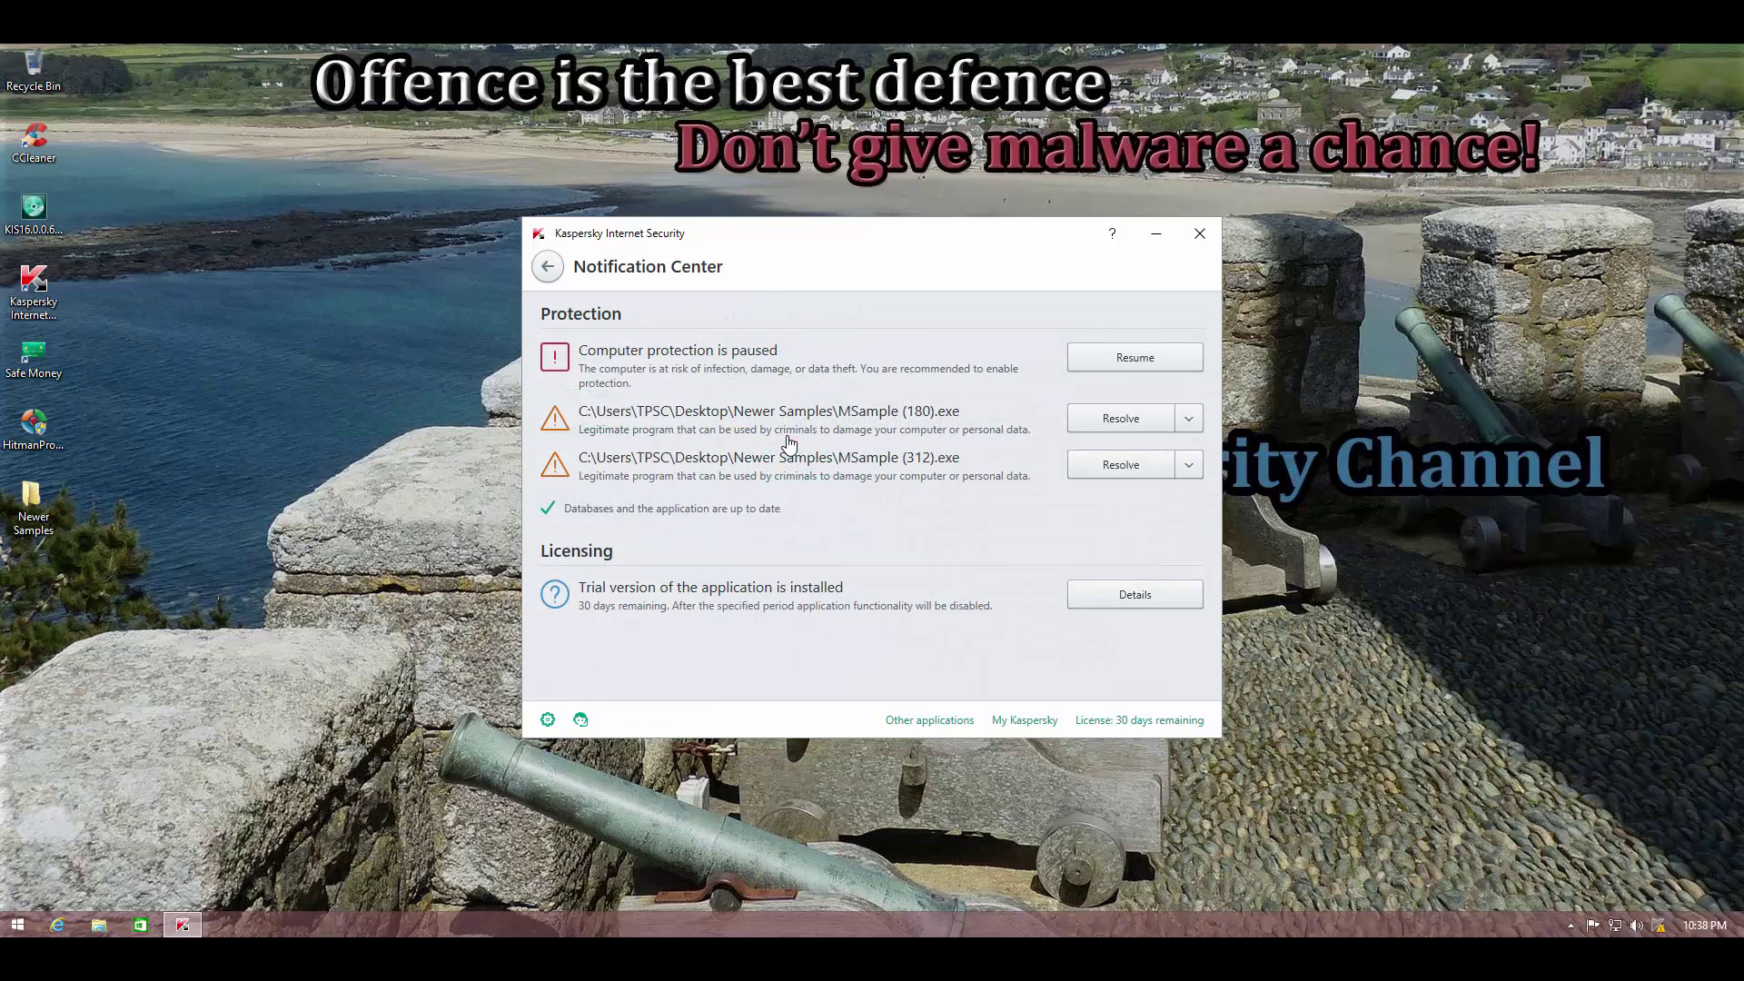
left_click(1188, 418)
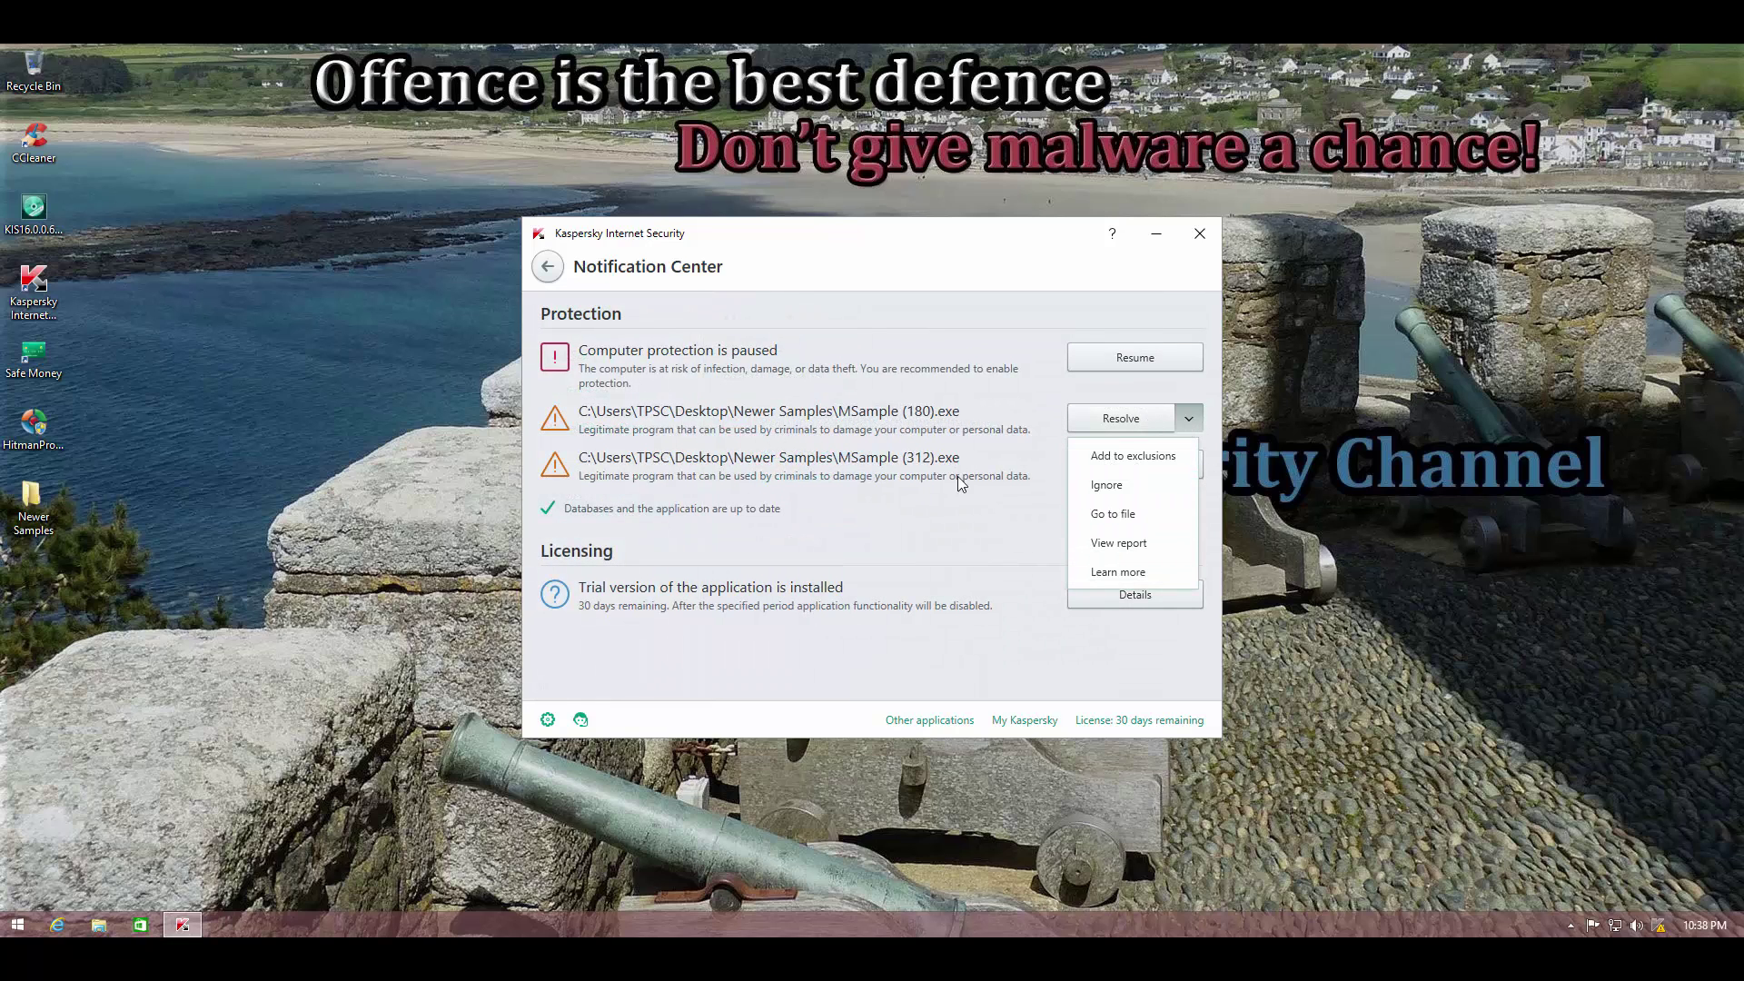
left_click(971, 530)
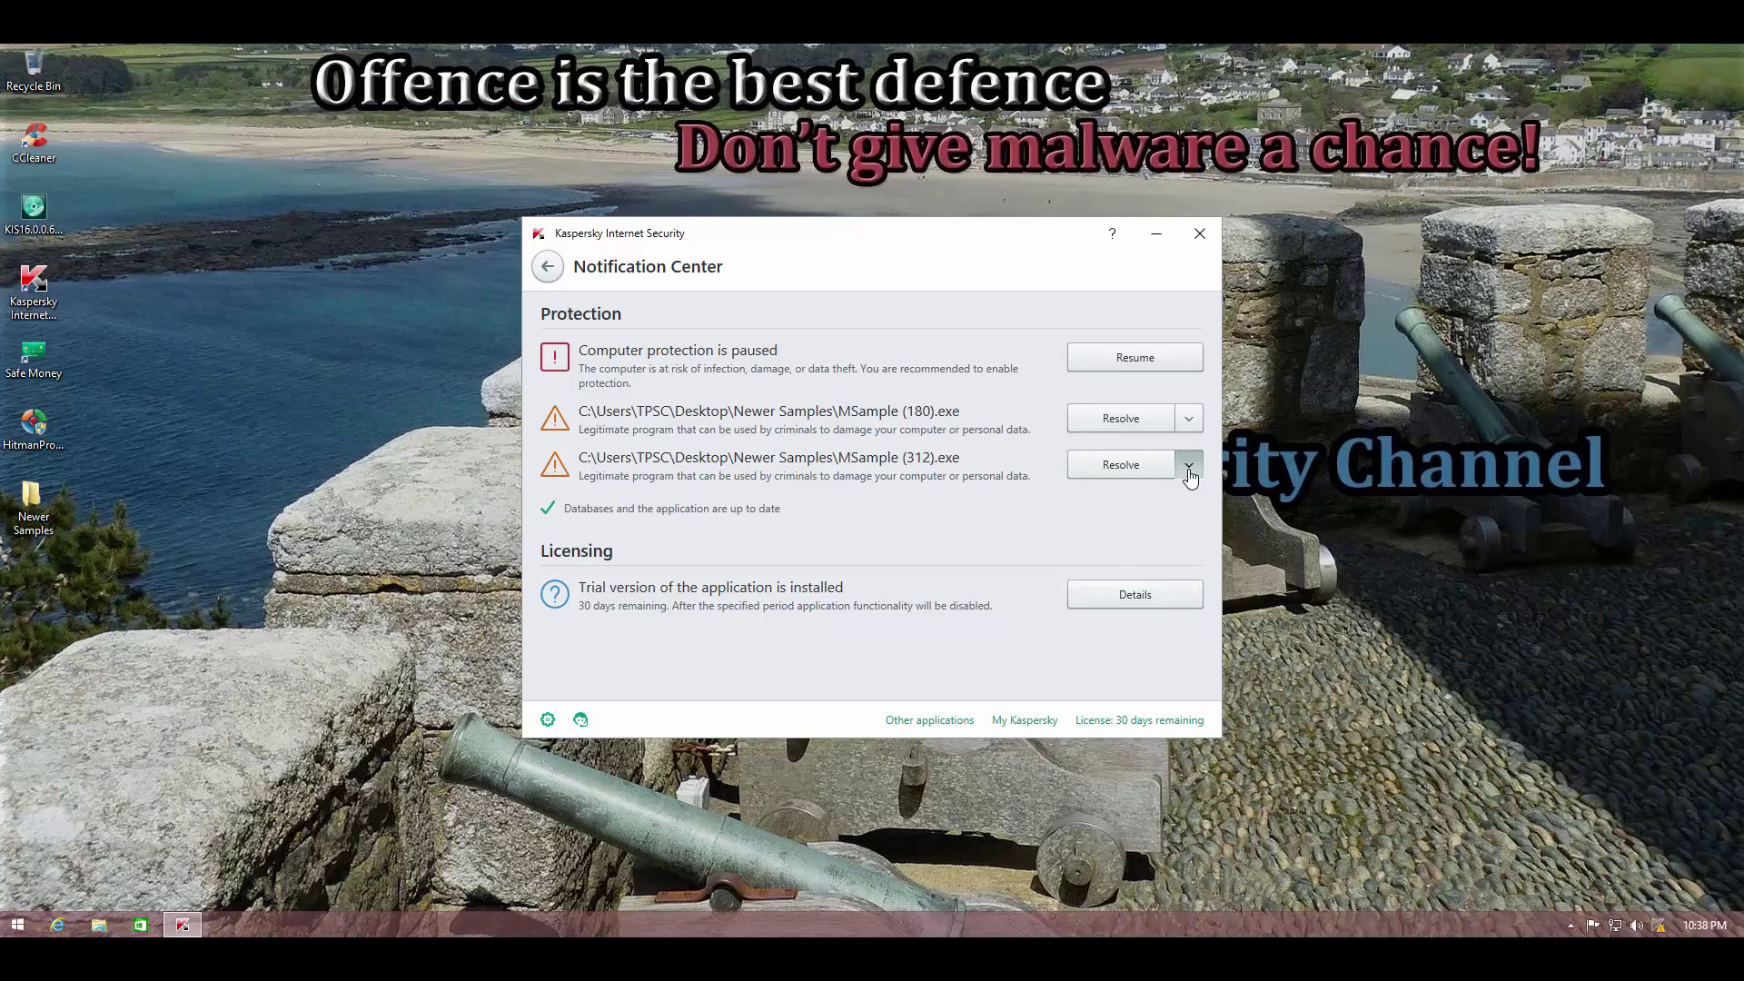
left_click(1185, 466)
left_click(1006, 547)
Step: Delete MSample (312) and MSample (180), resume protection, and close Kaspersky
left_click(1116, 470)
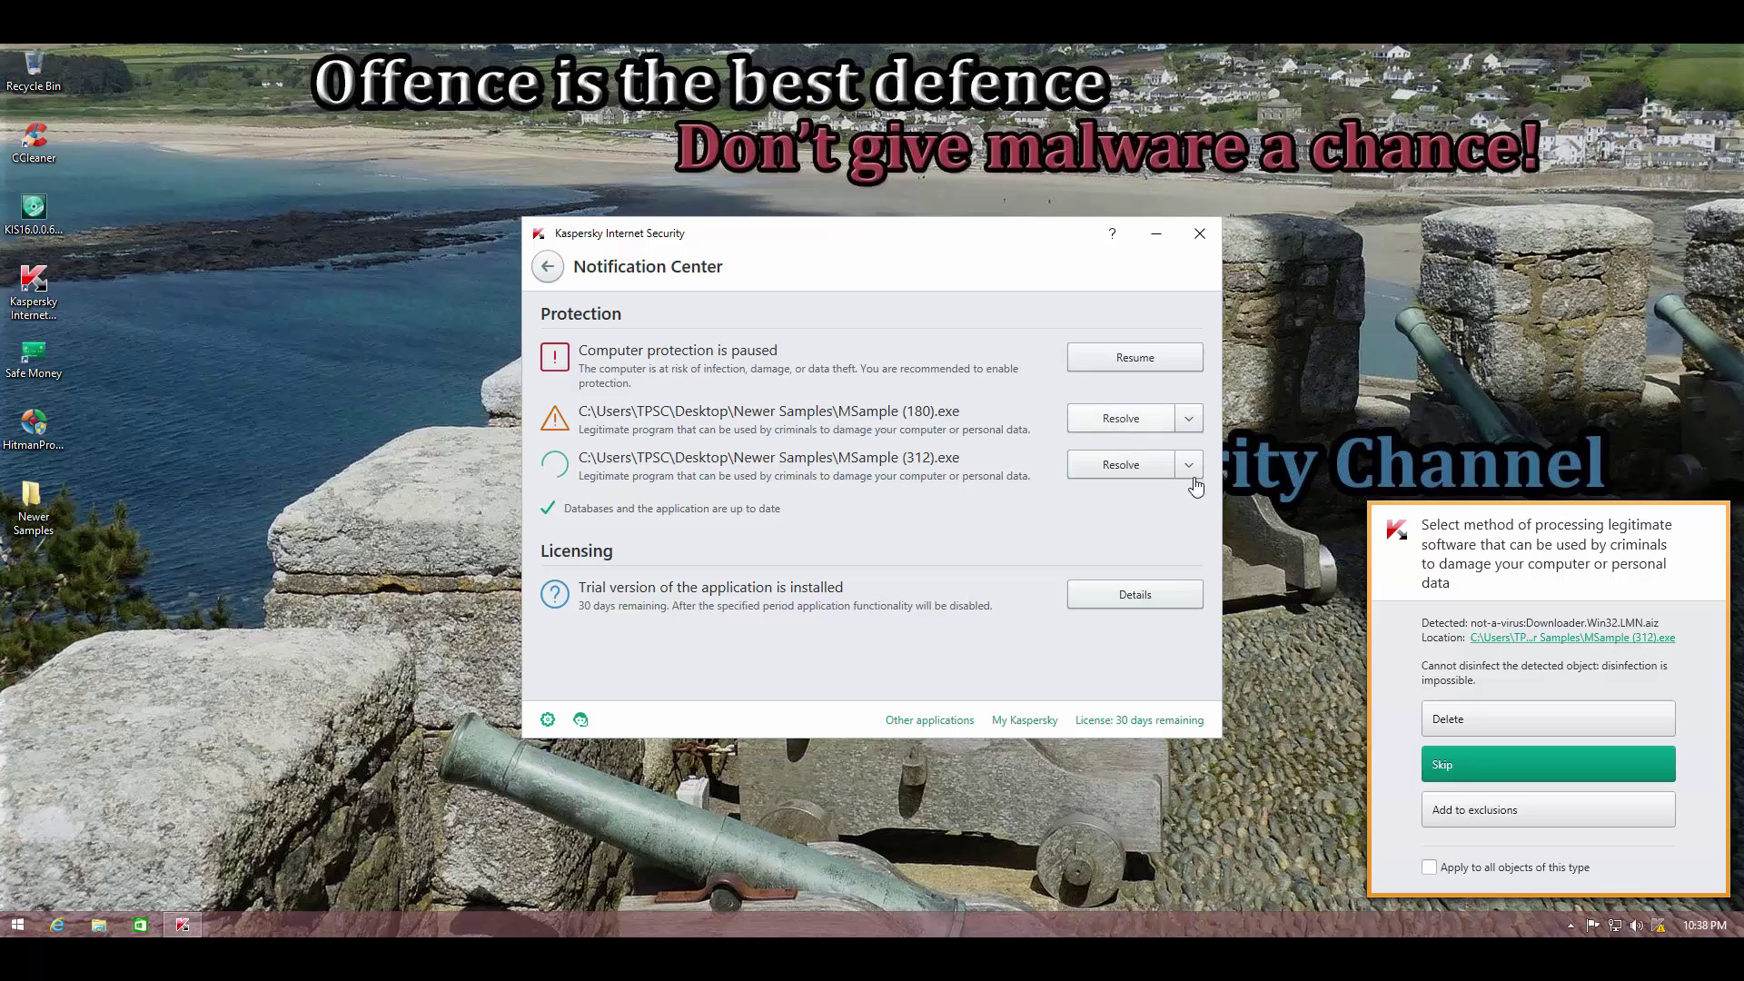
left_click(1449, 720)
left_click(1109, 411)
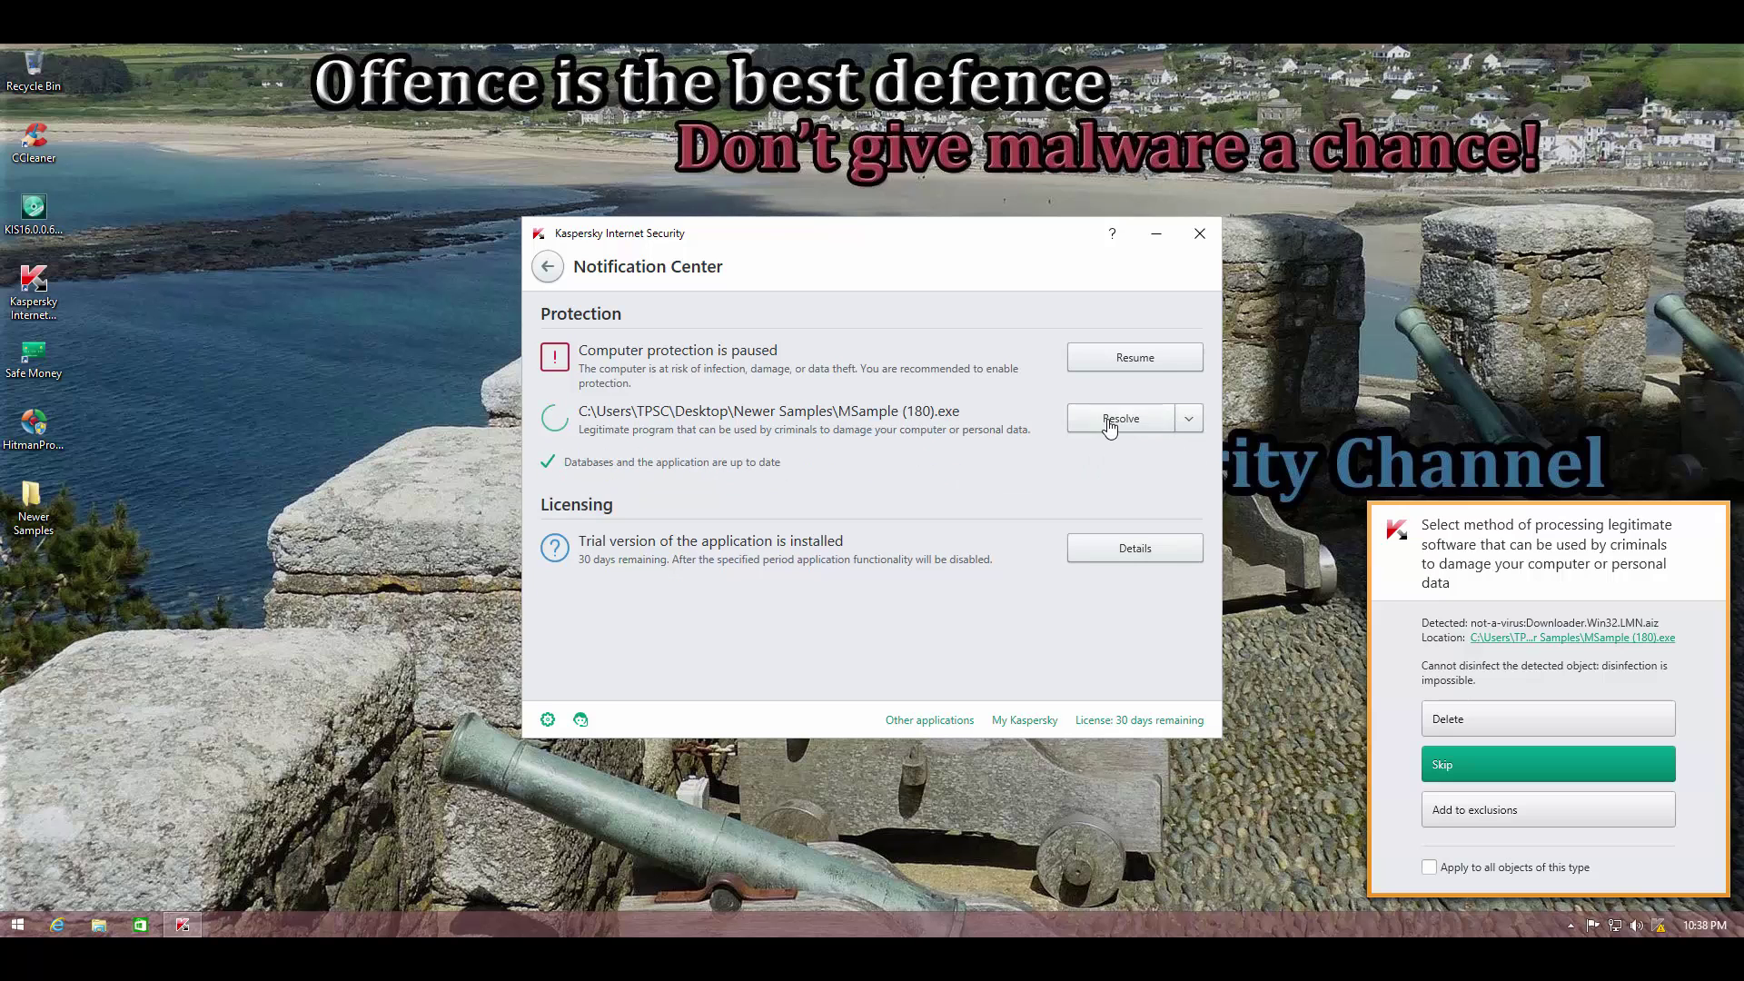
left_click(1463, 721)
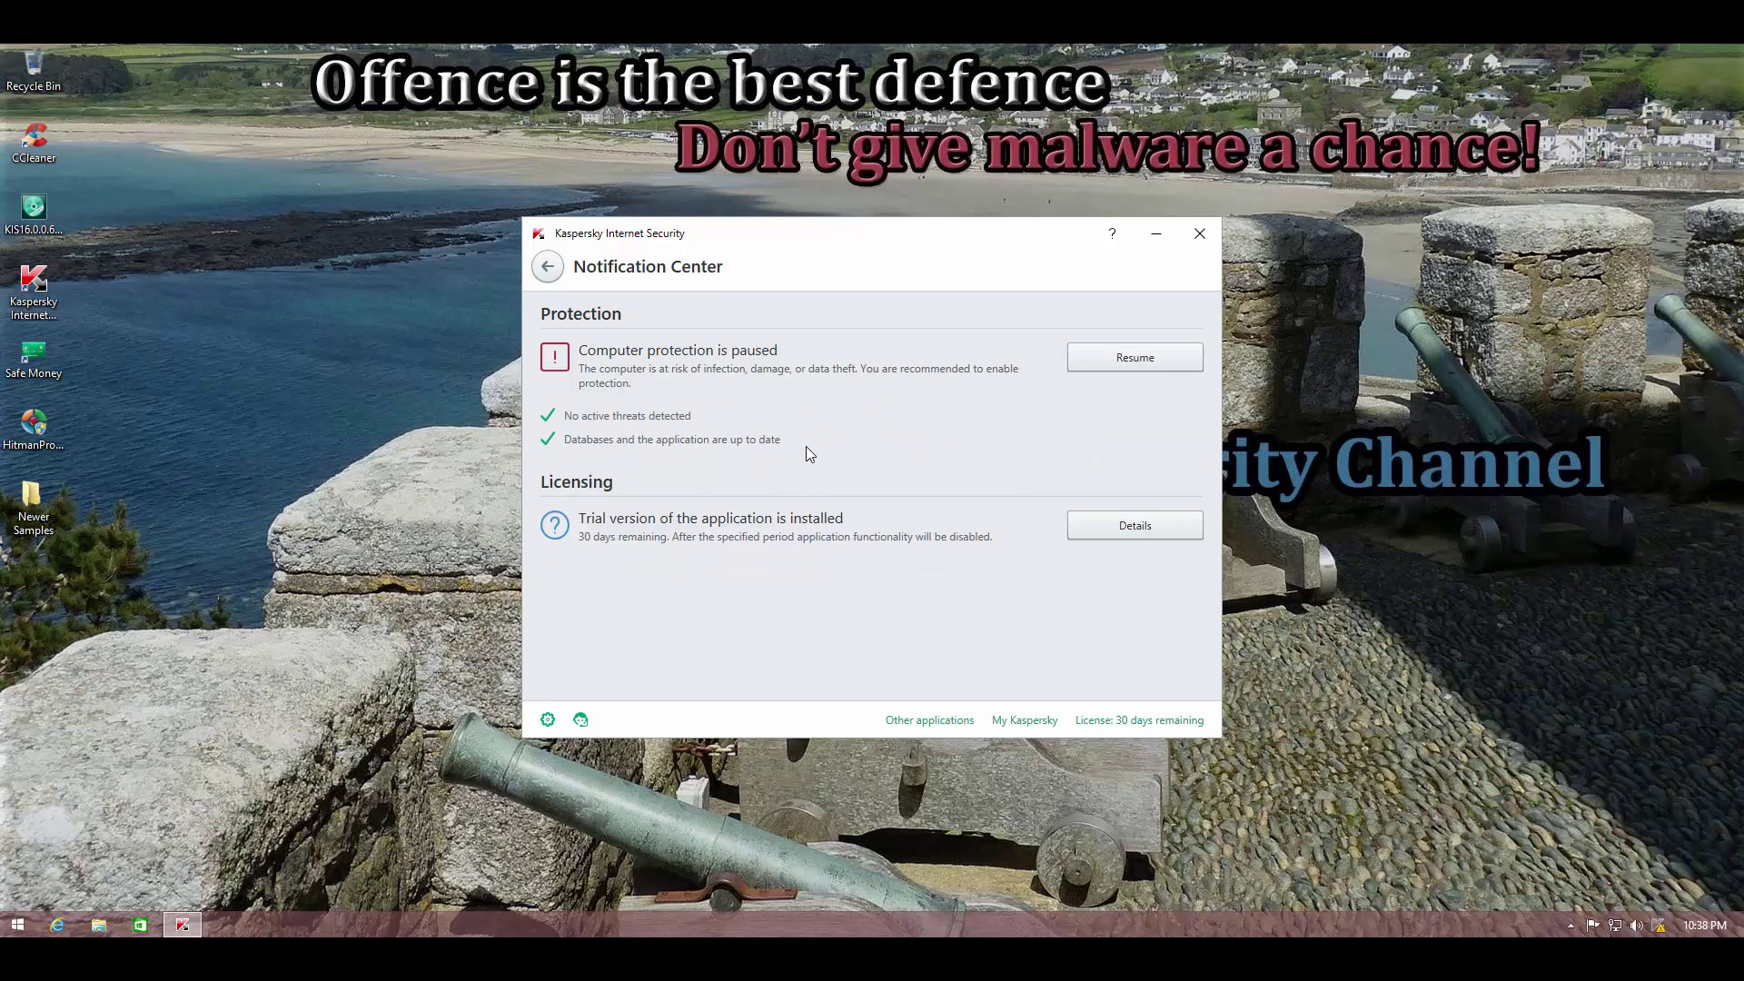
left_click(1122, 361)
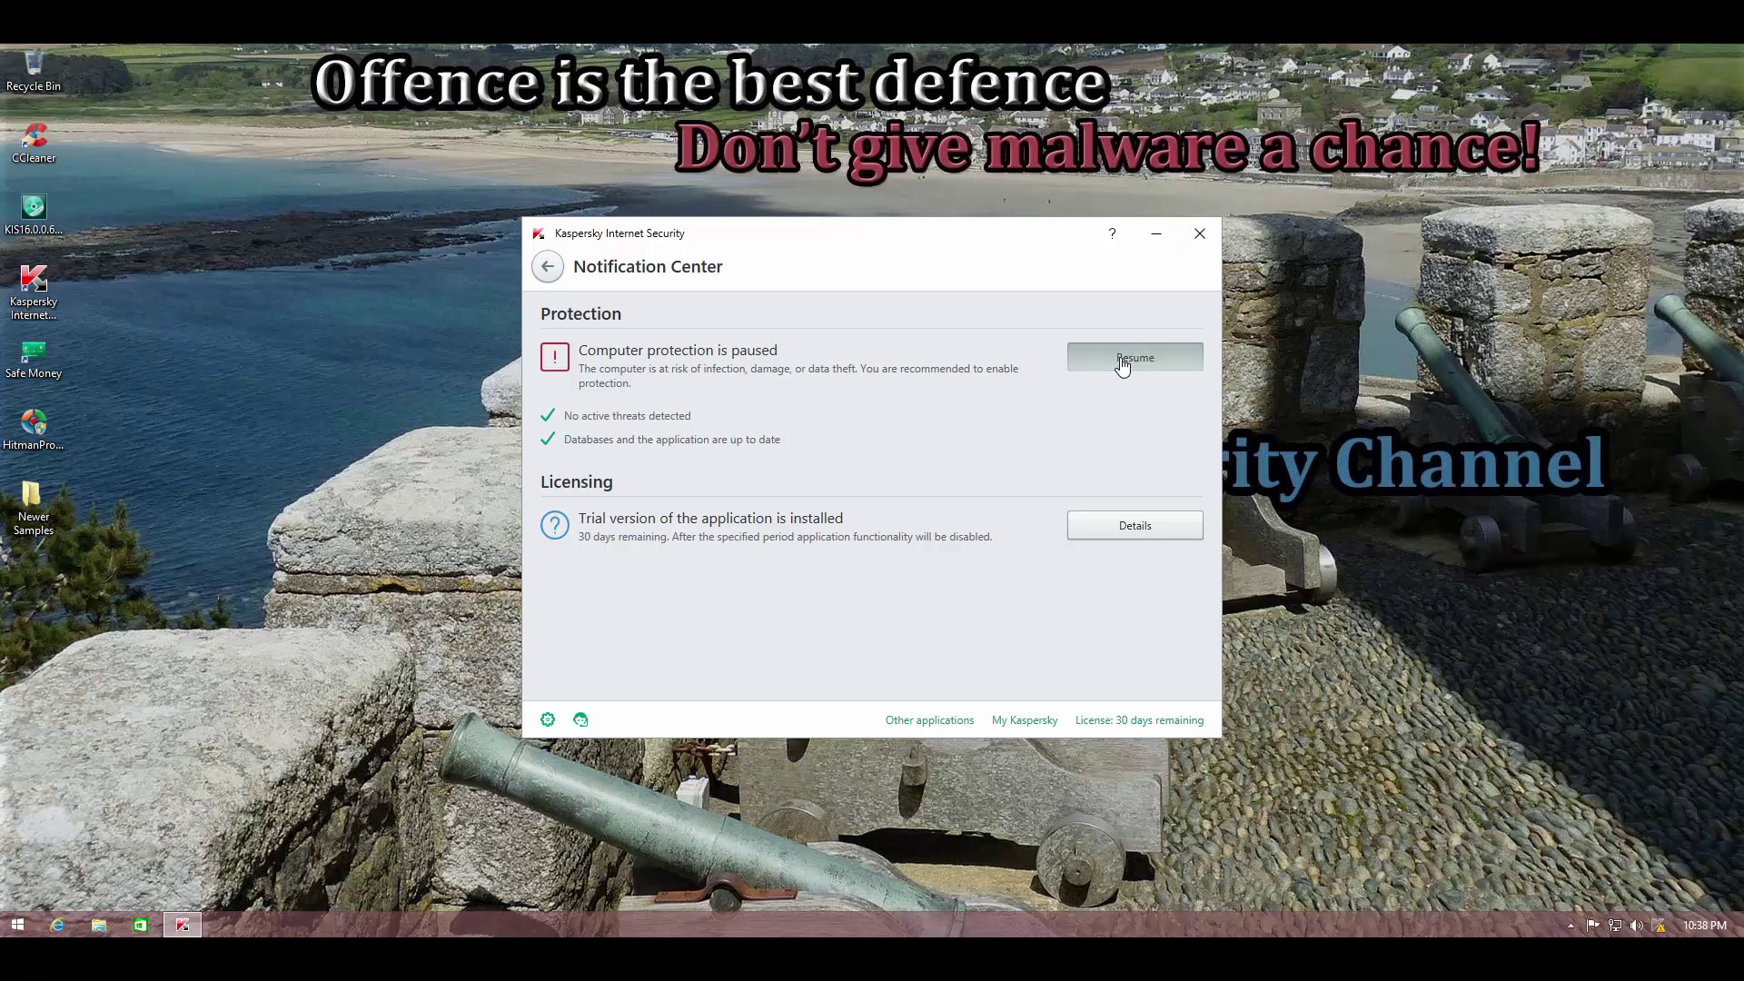
left_click(1199, 234)
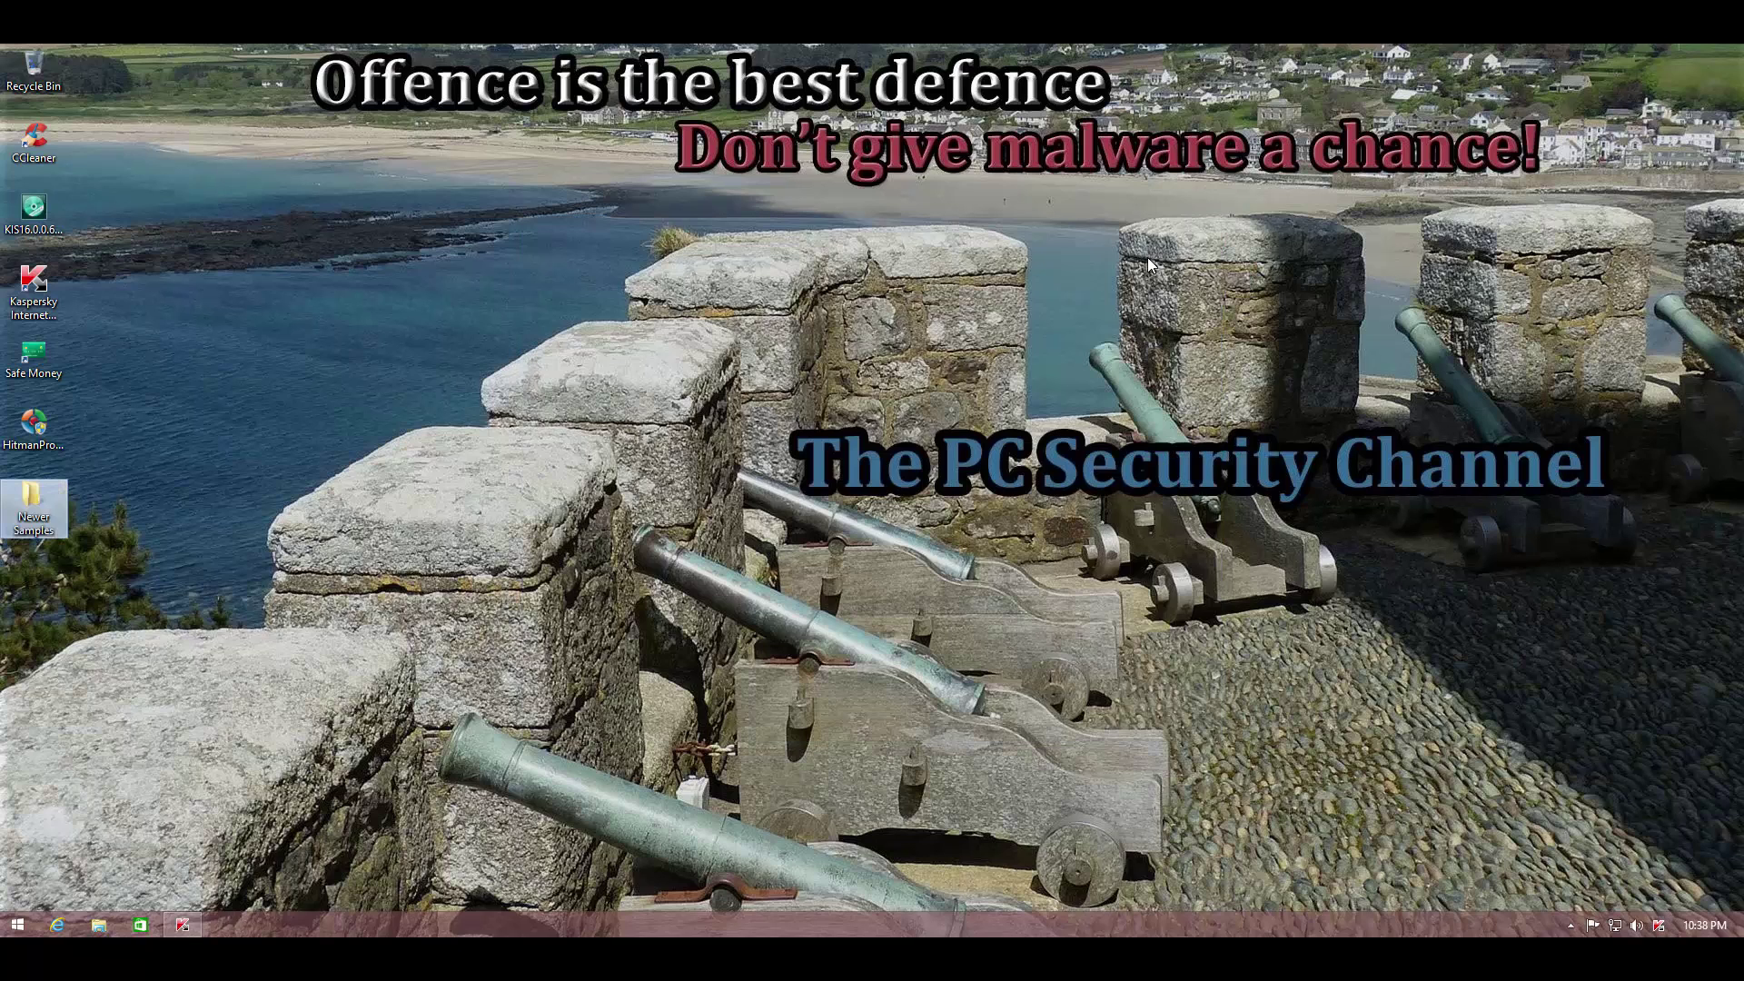
Step: Open Newer Samples and use Calculator to work out 356 of 600 samples removed, as 356/600
double_click(58, 498)
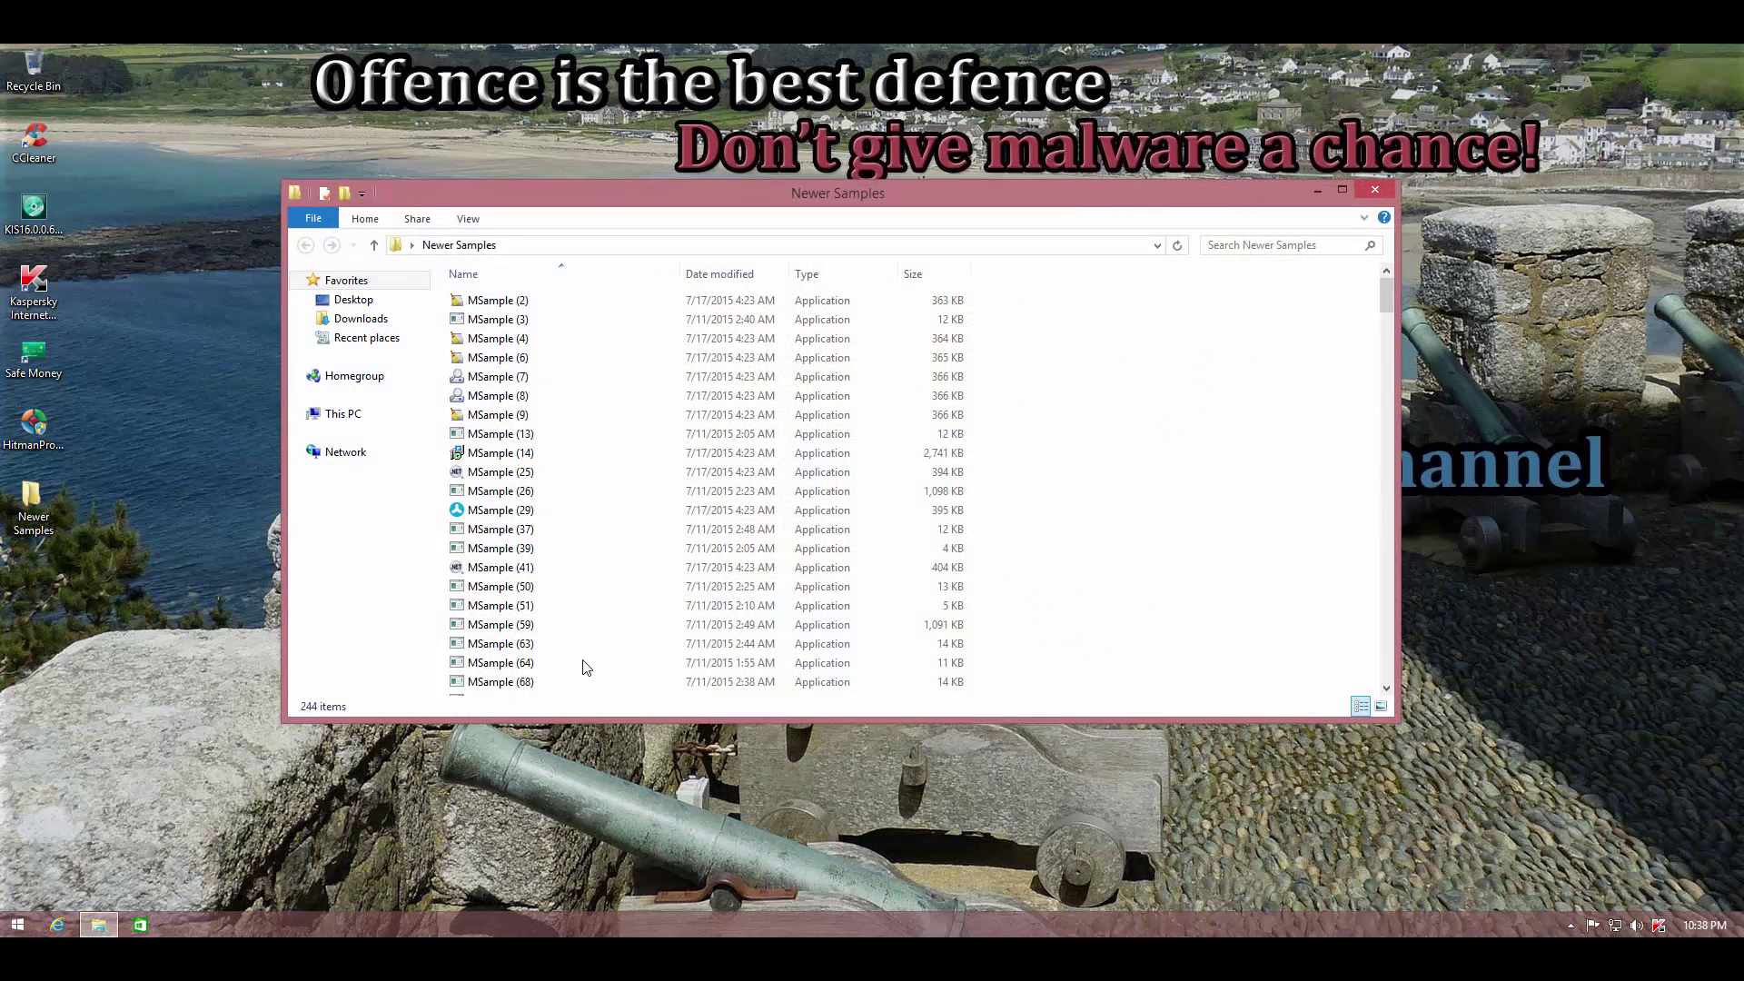
key("0")
key("minus")
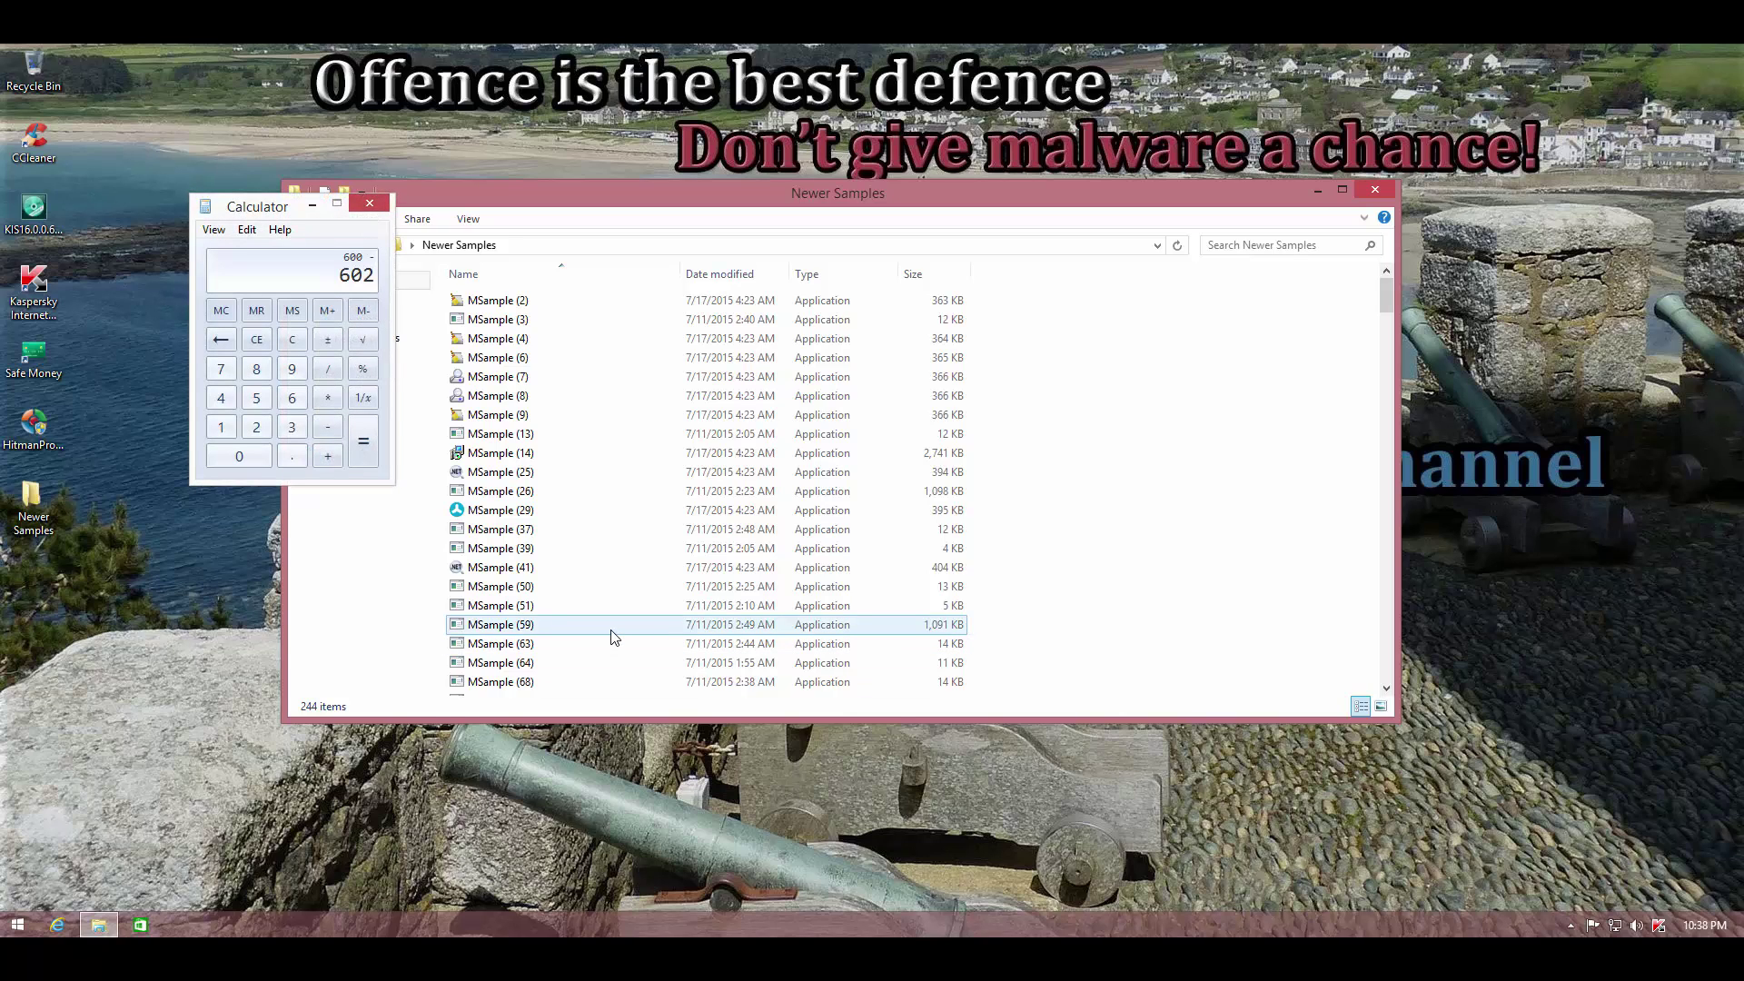
key("BackSpace")
key("BackSpace")
key("BackSpace")
type("356")
key("Return")
type("356")
key("slash")
type("600")
key("Return")
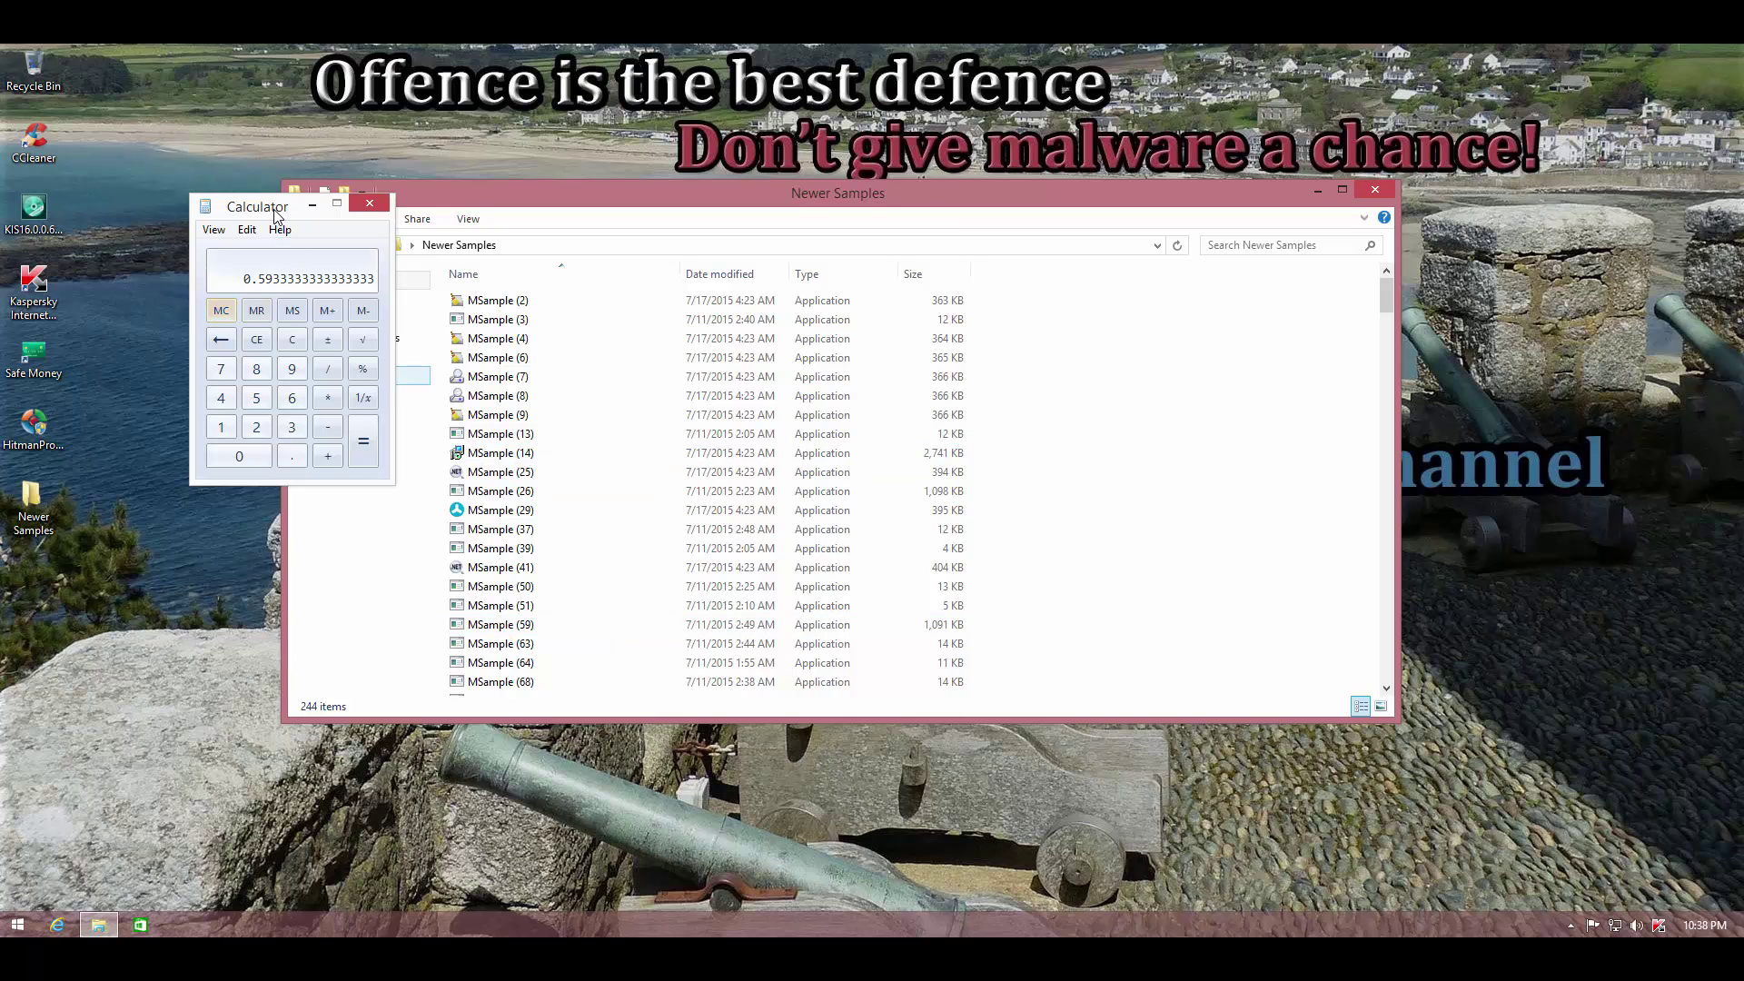
Step: Close the calculator and select MSample (8) in the file list
left_click_drag(274, 211, 368, 240)
left_click(463, 233)
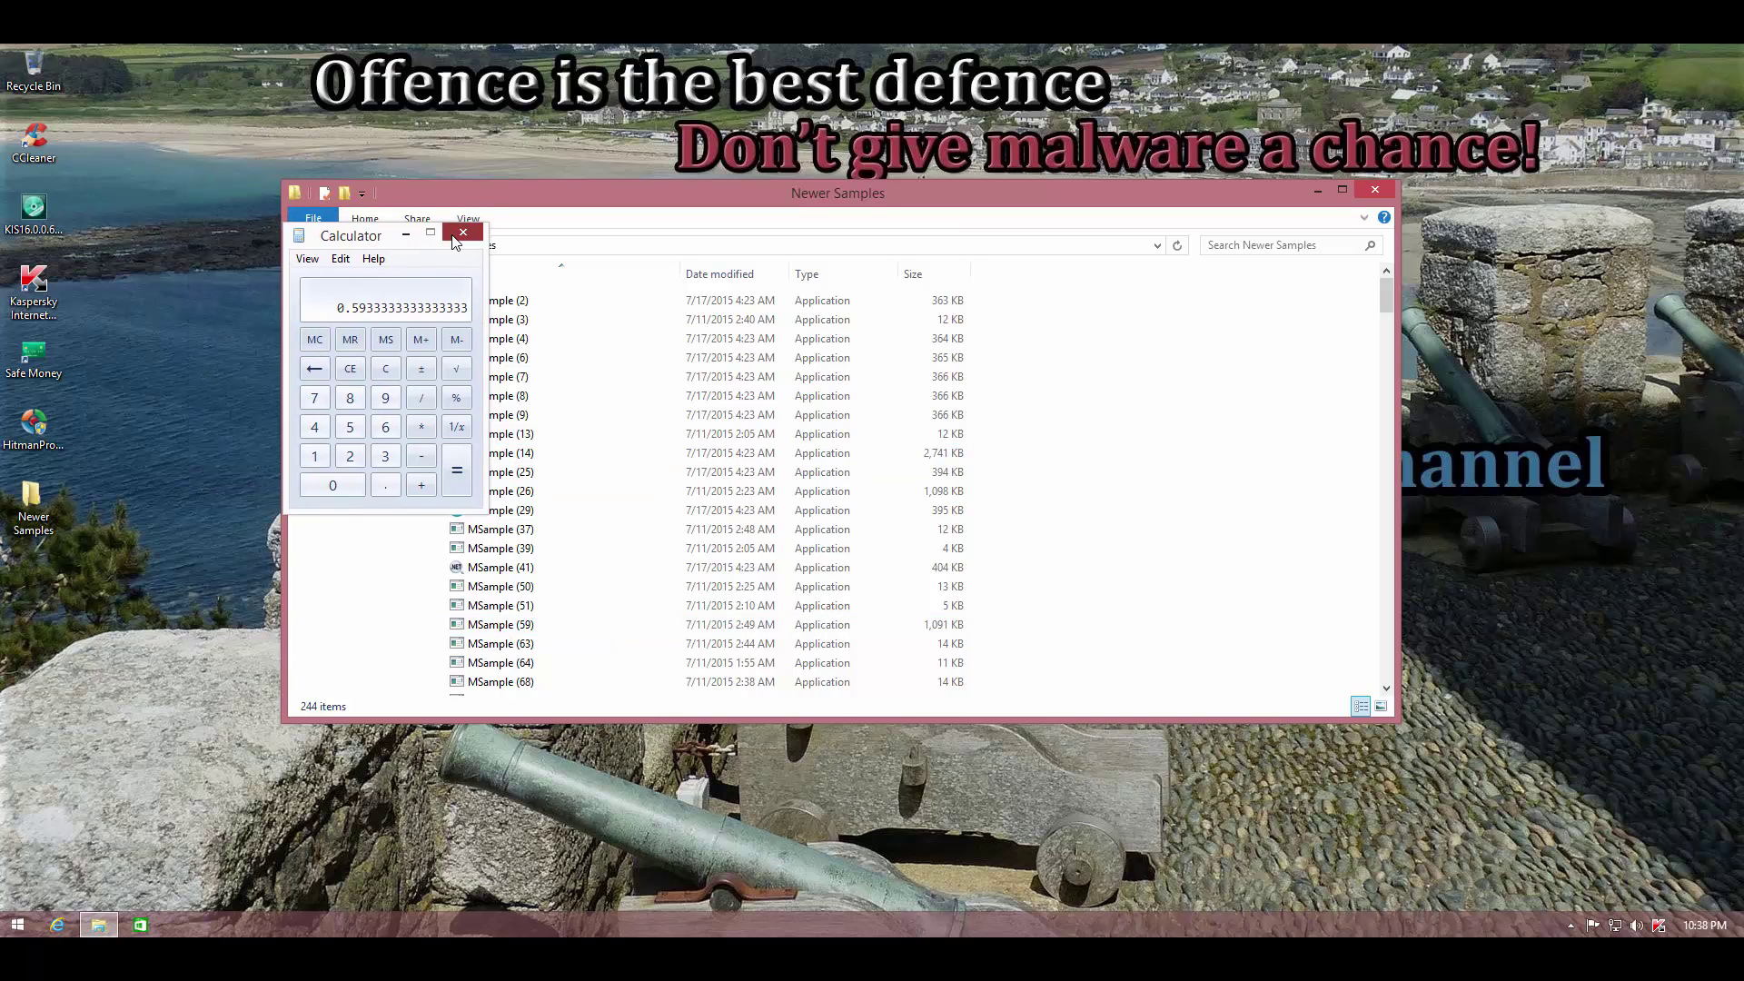
left_click(595, 397)
Step: Select MSample (6) and (2), then briefly open and close the Kaspersky main window
left_click(597, 363)
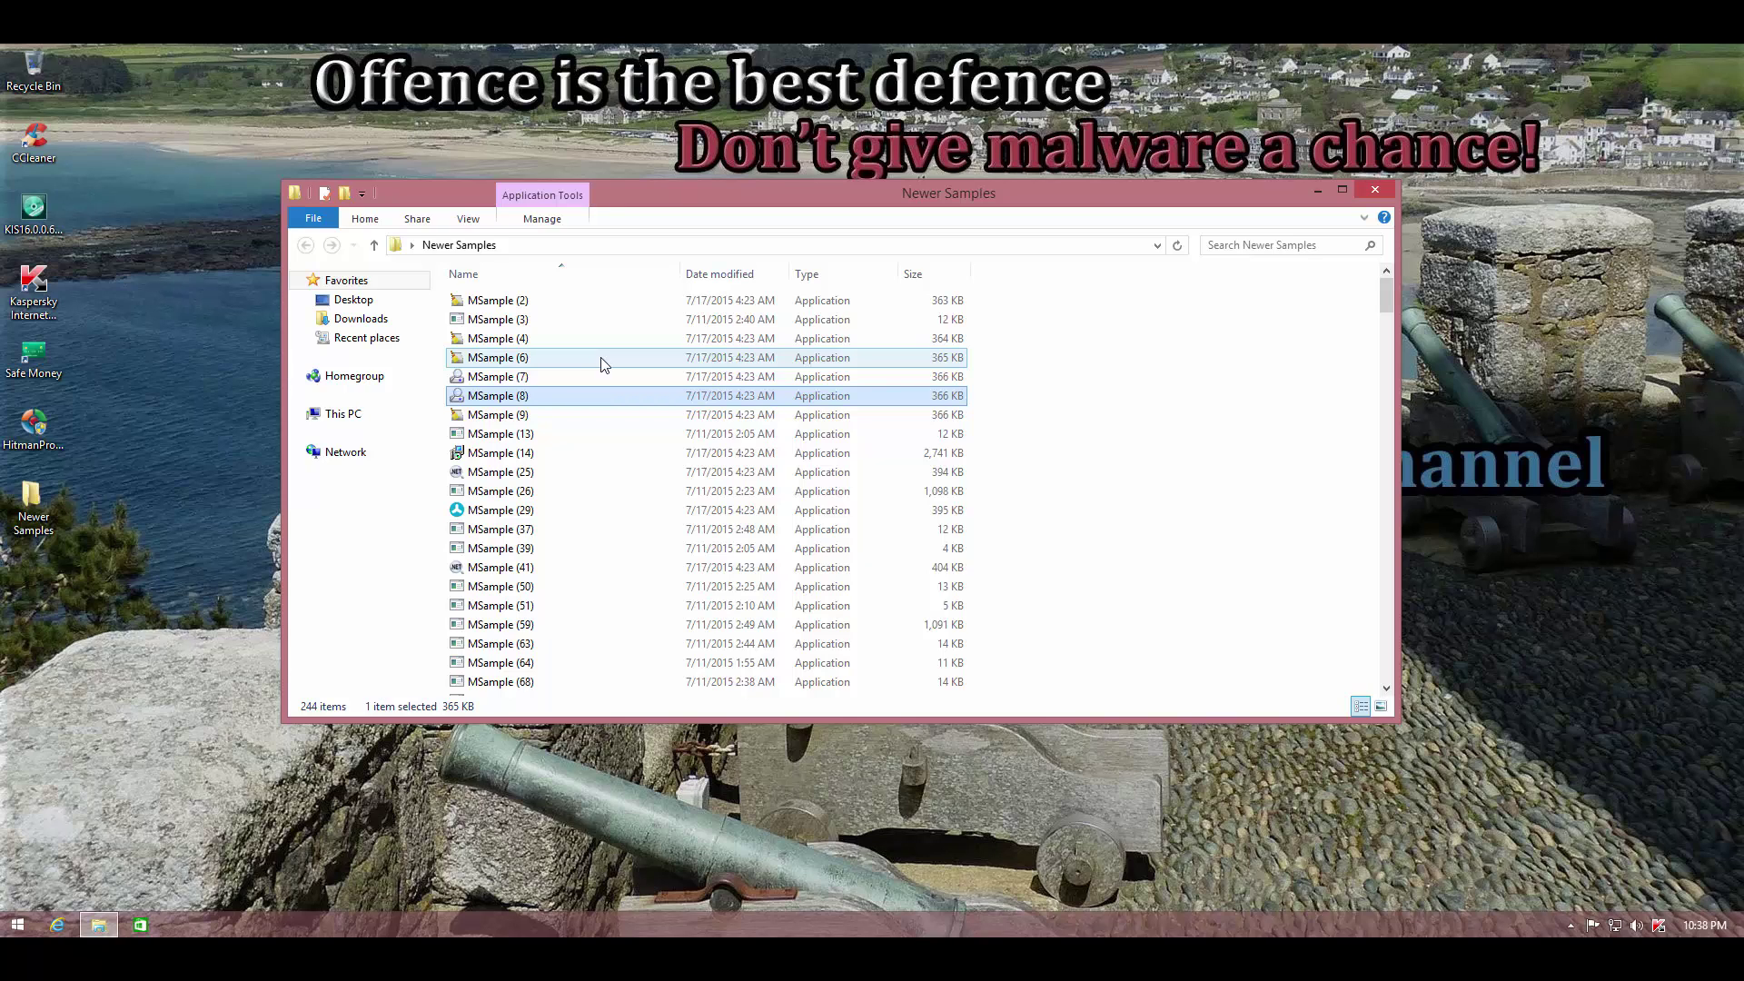
mouse_move(607, 364)
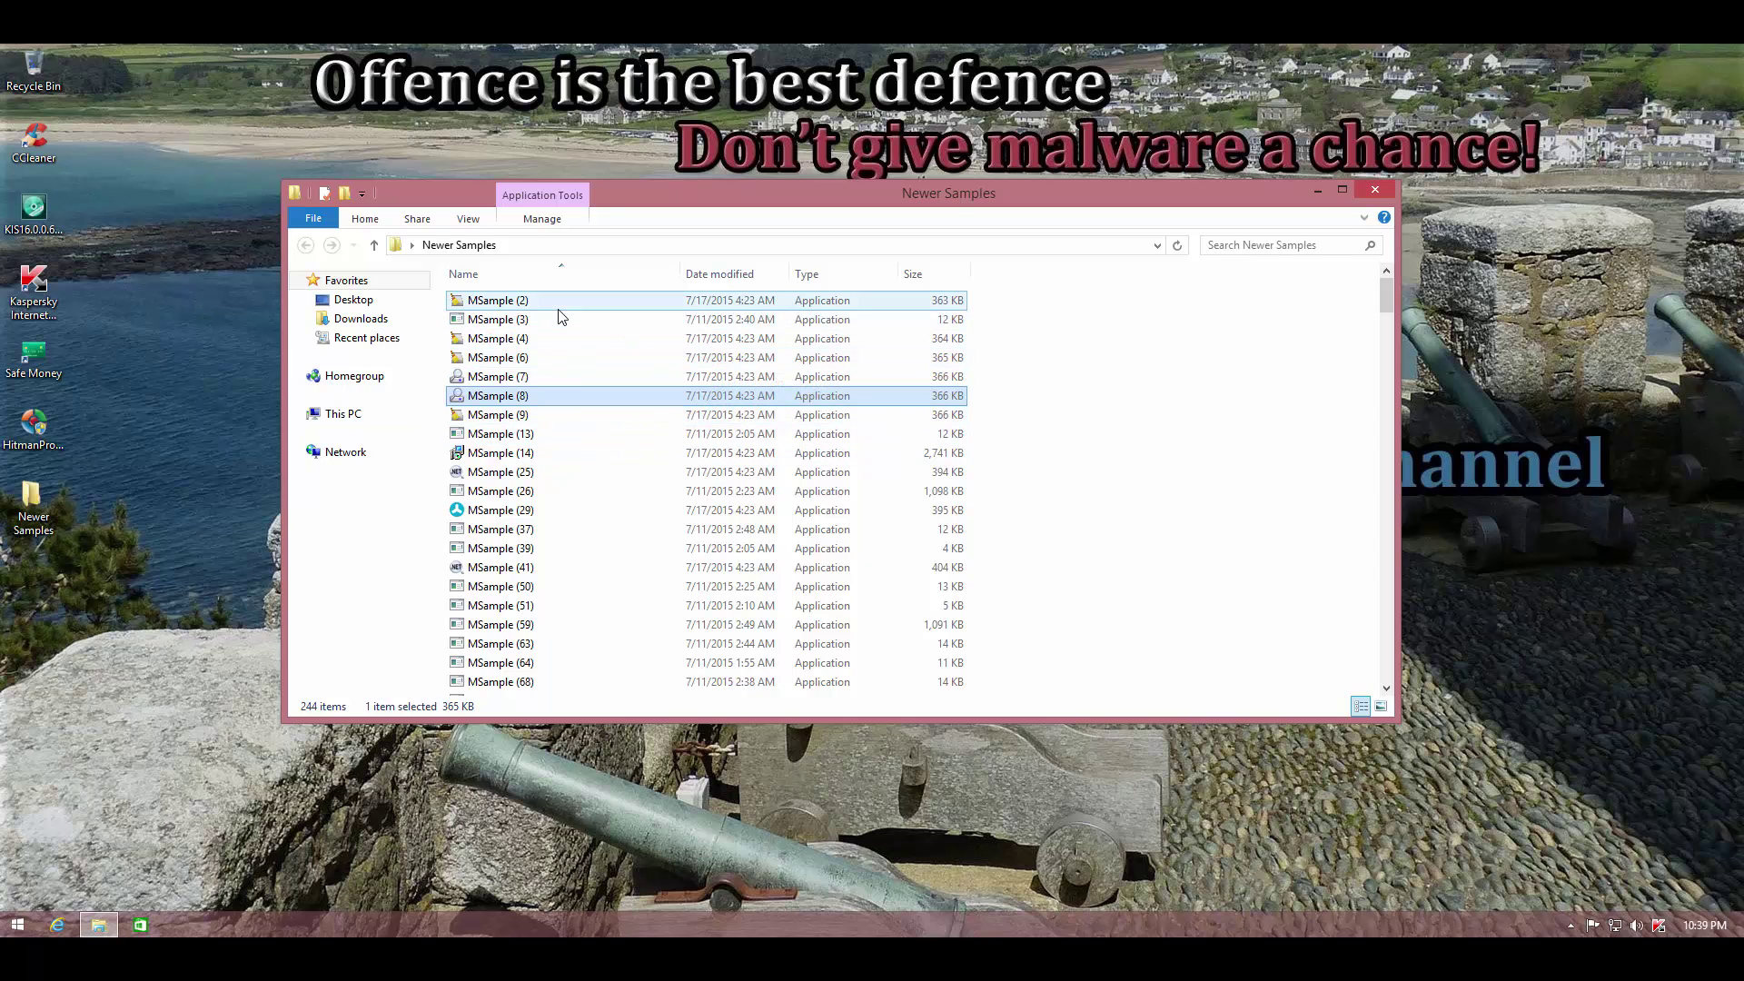
left_click(523, 300)
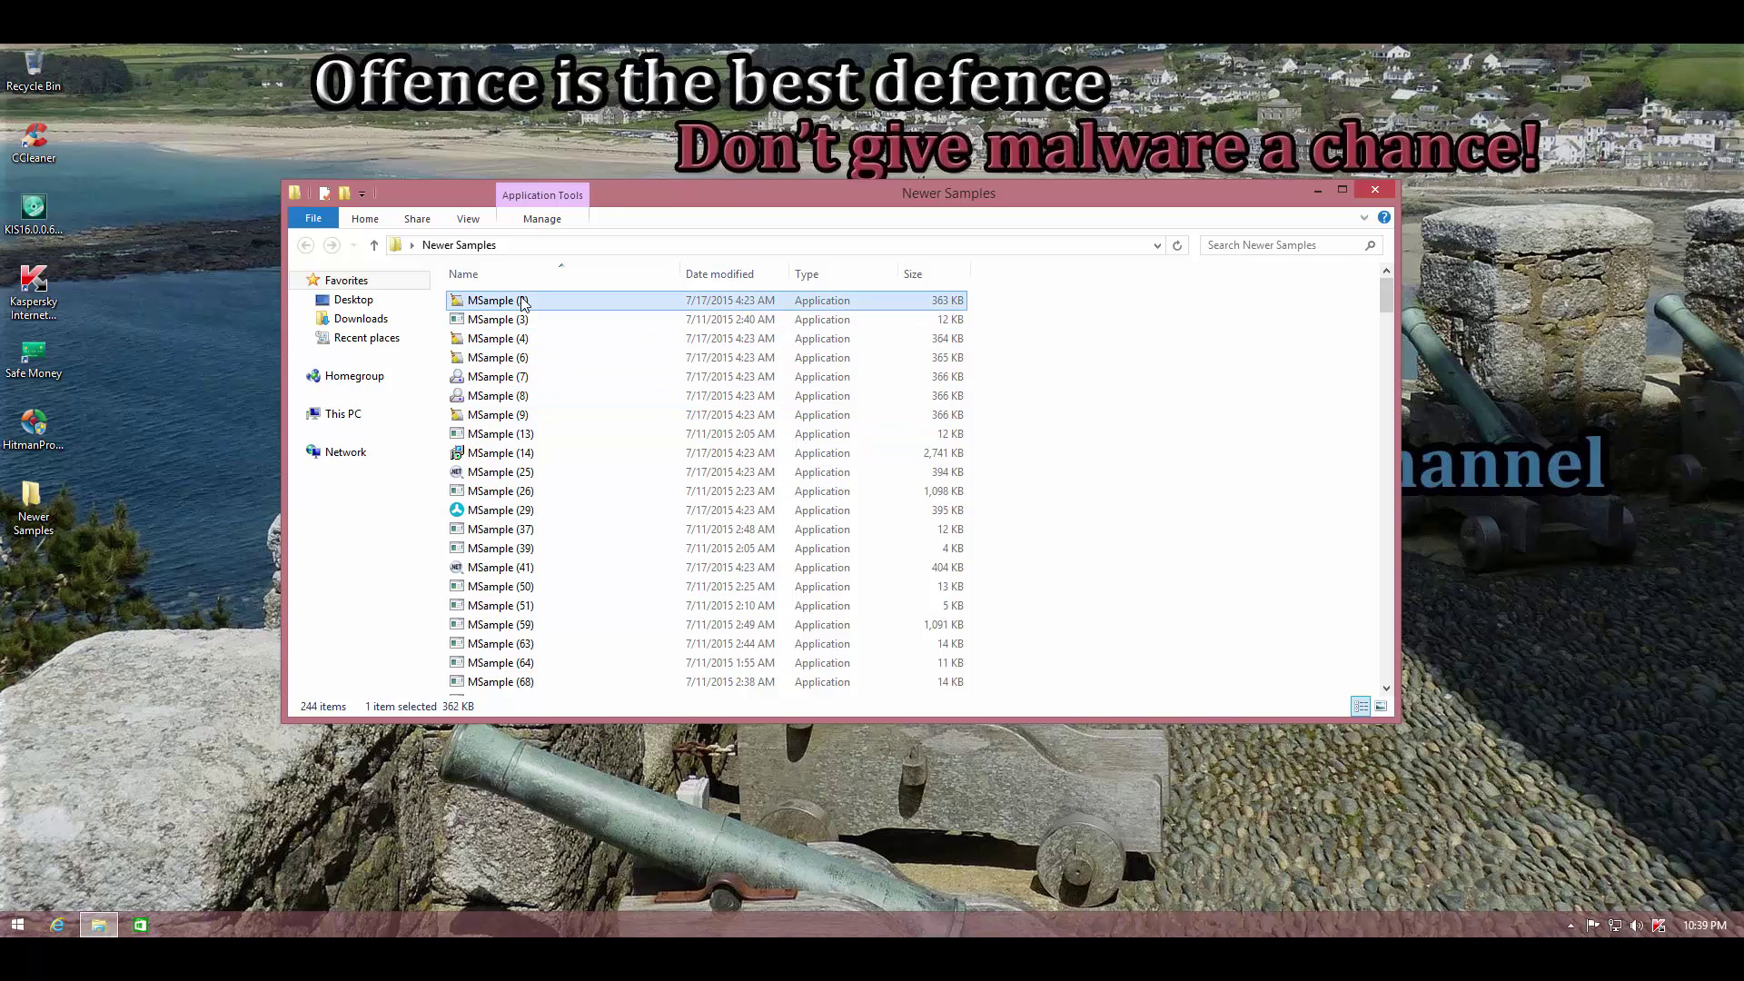
left_click(1658, 924)
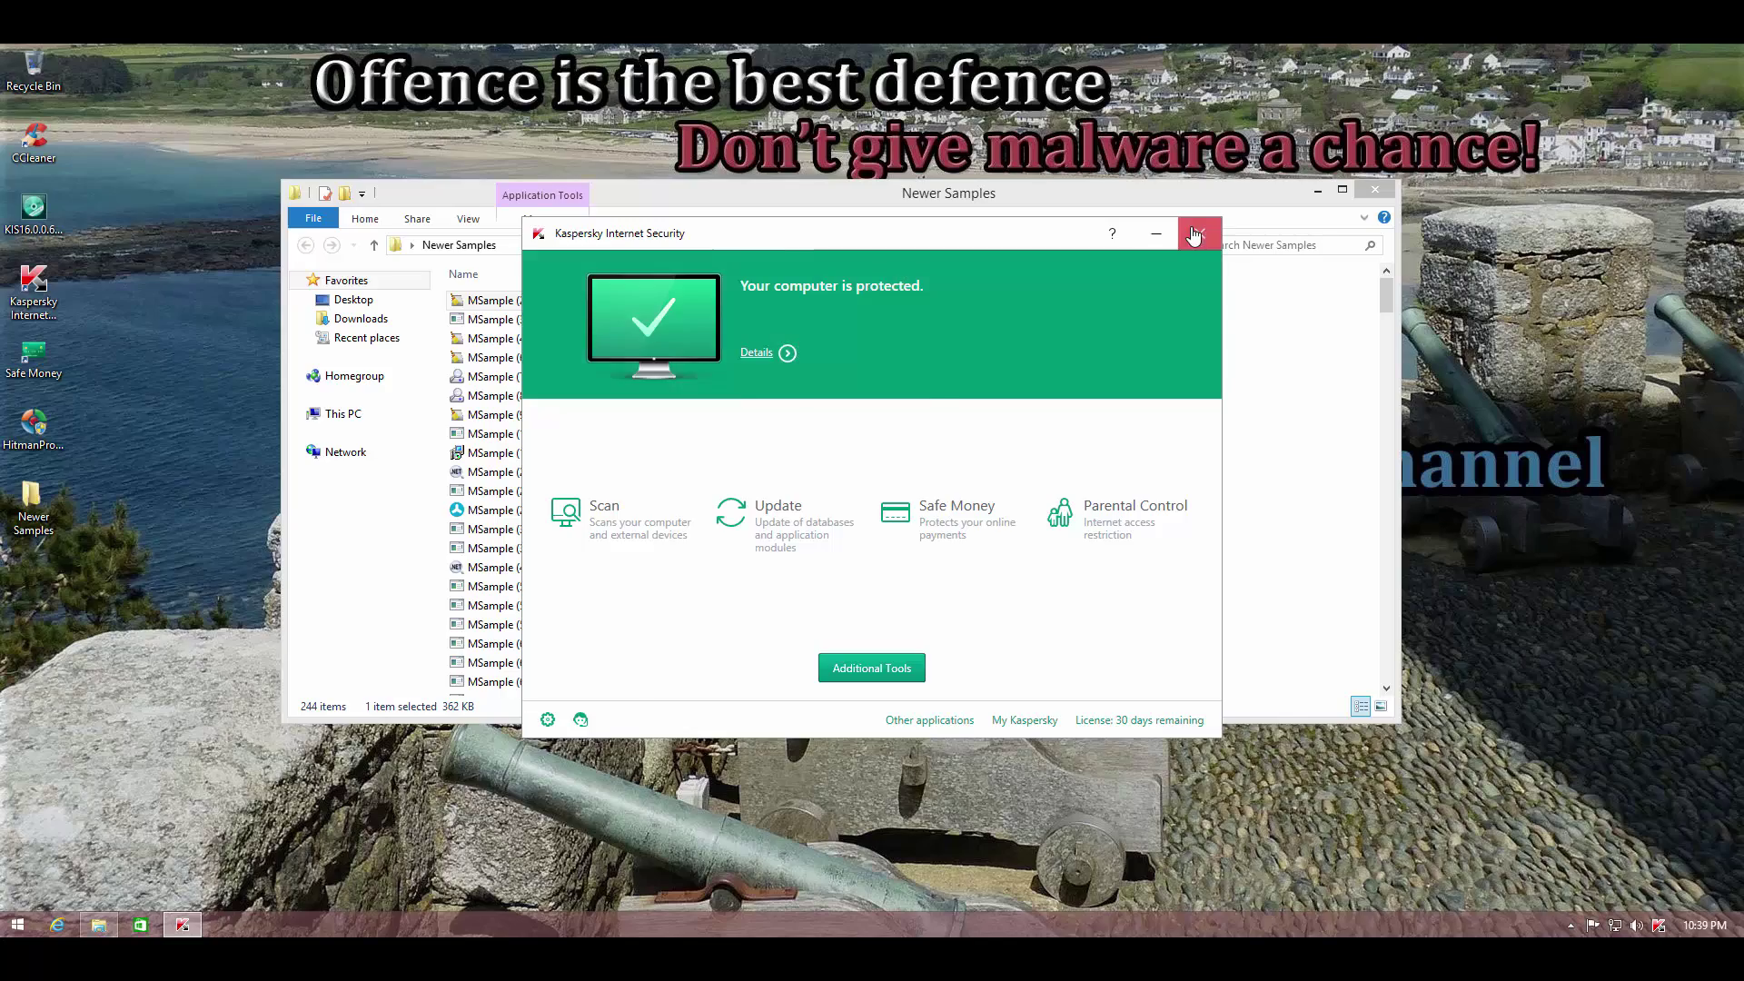
left_click(1195, 235)
Step: Run MSample (3), (7) and (9), dismissing the can't-run error, then check Kaspersky's protection status
double_click(498, 318)
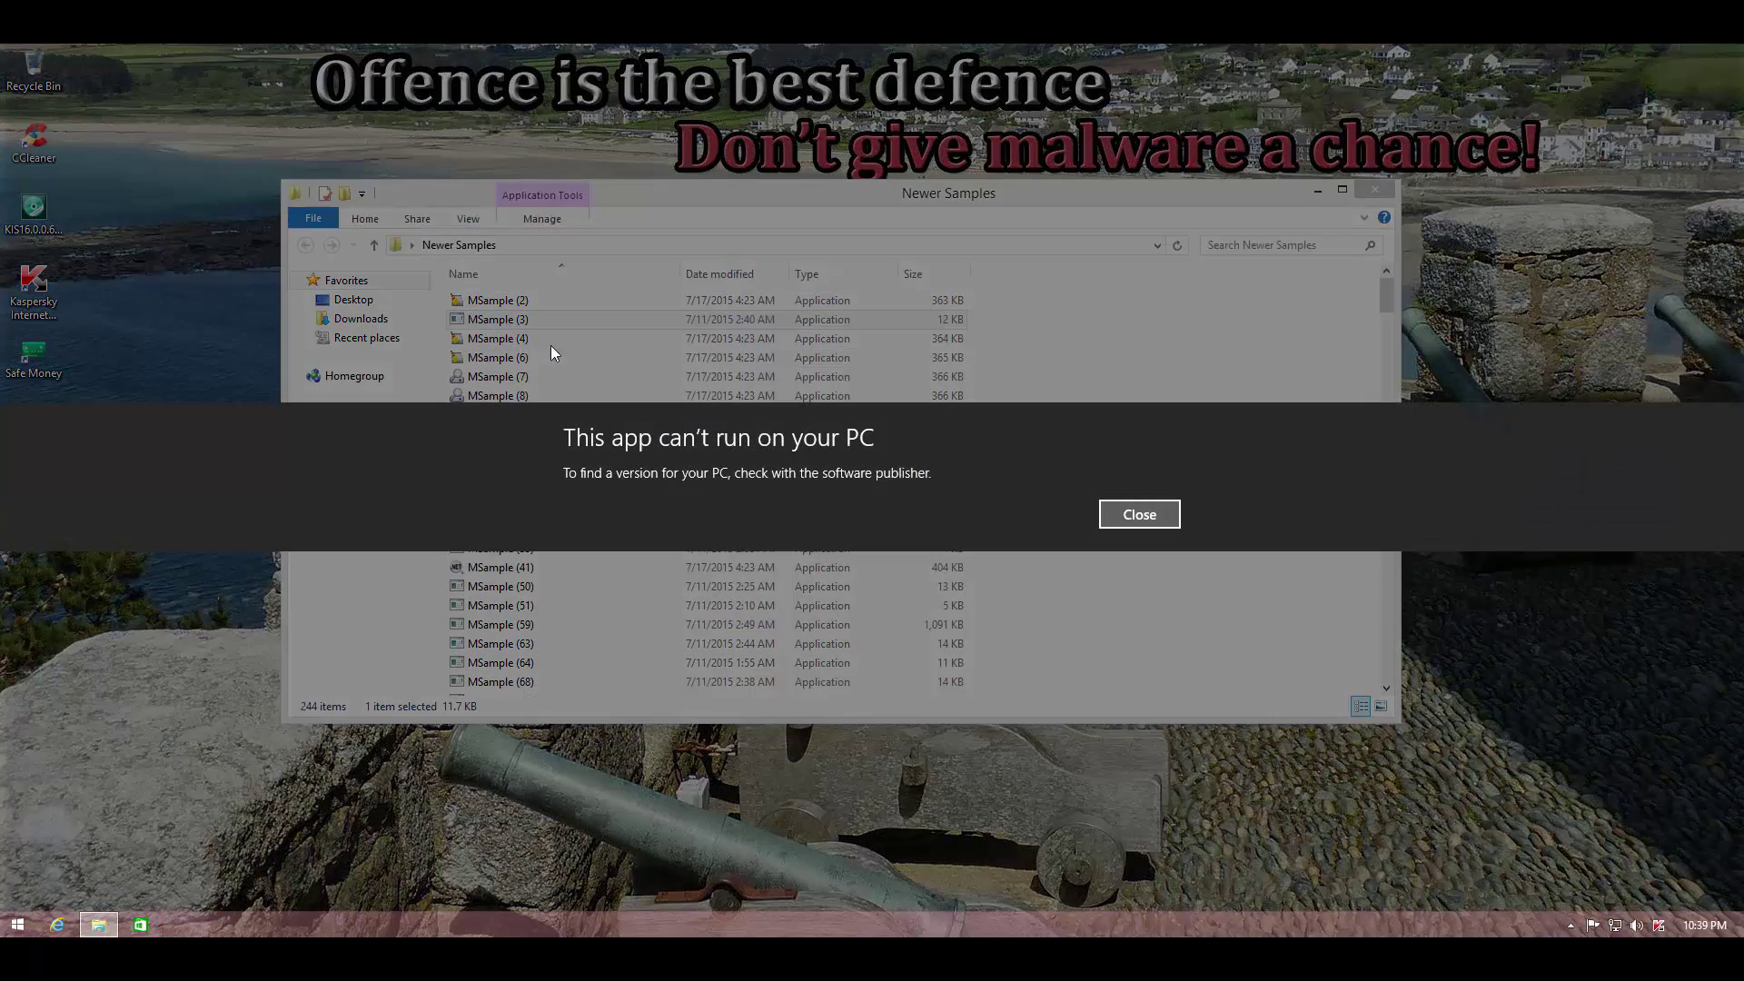
left_click(1137, 515)
left_click(471, 341)
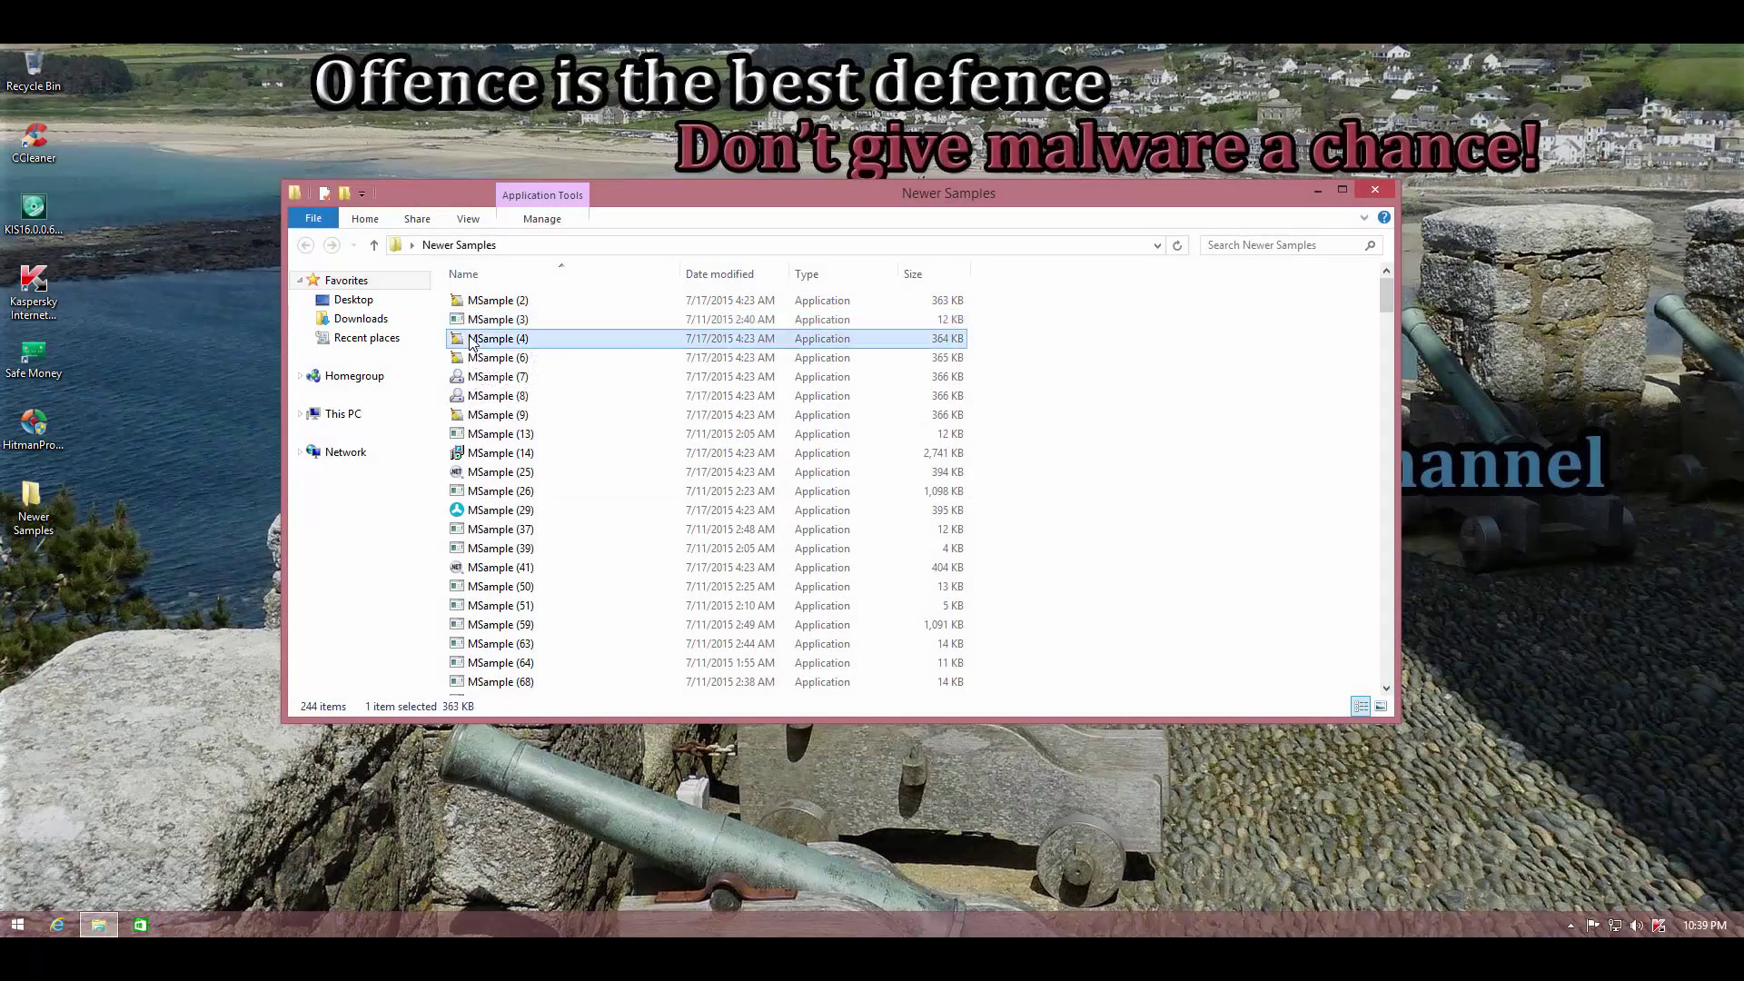
left_click(539, 356)
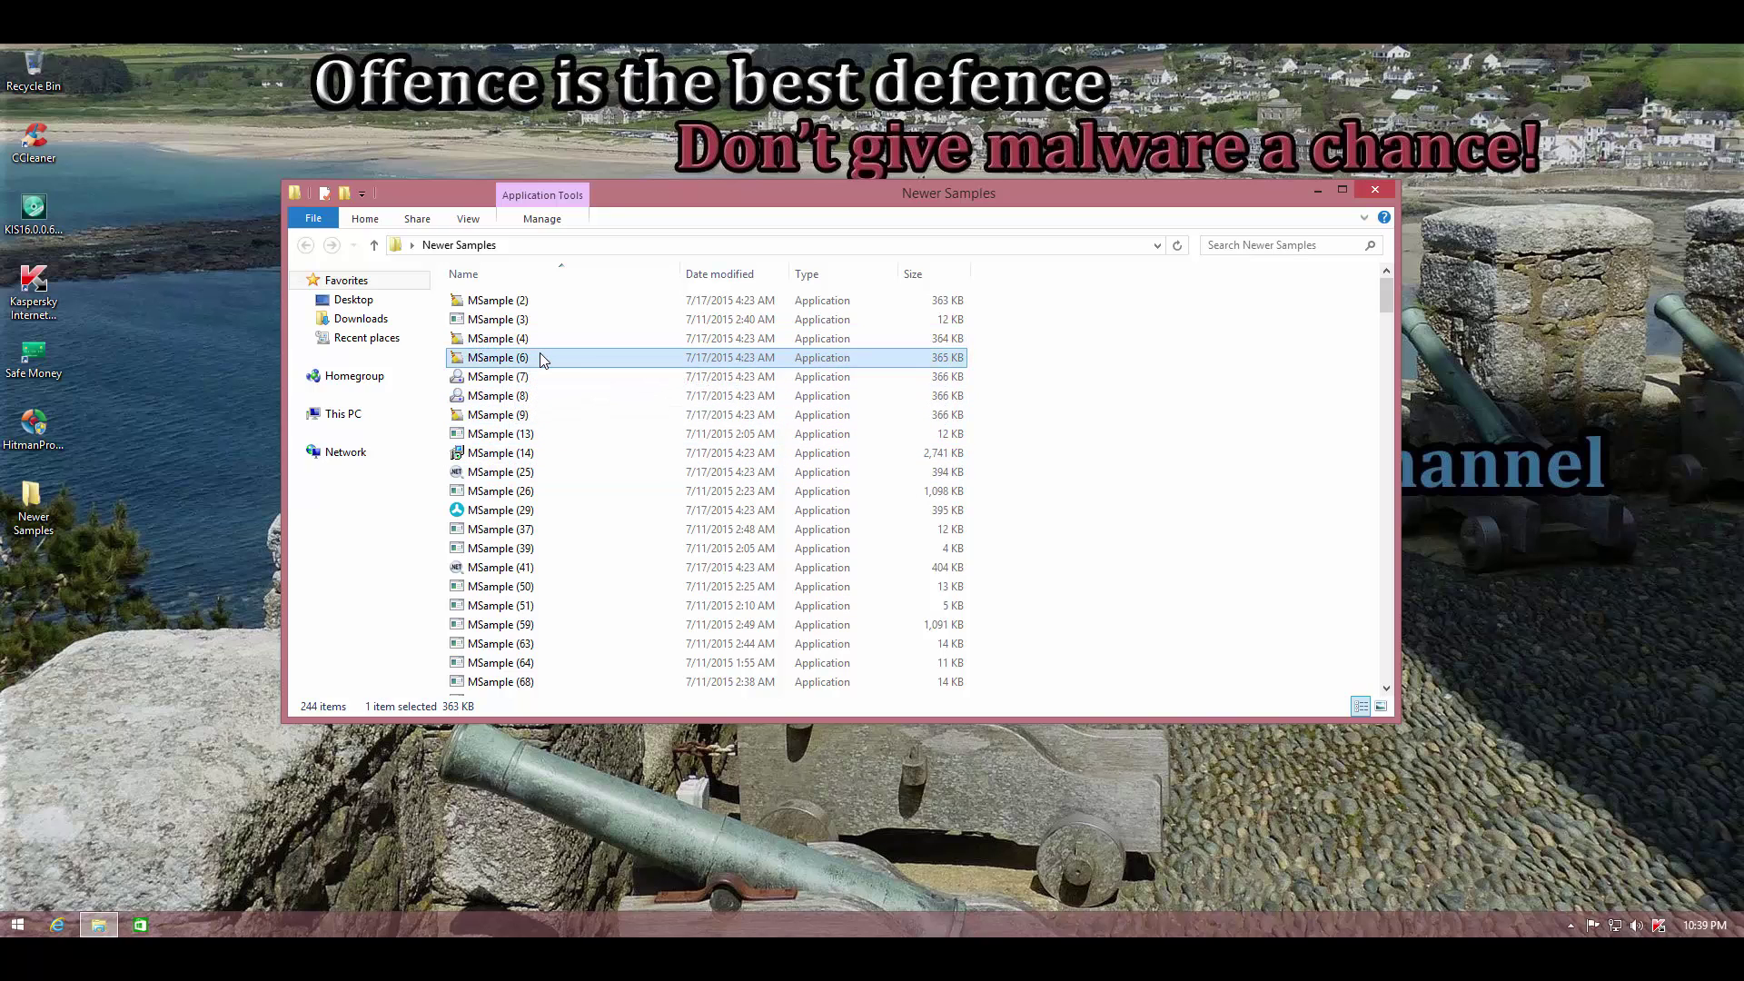
double_click(512, 380)
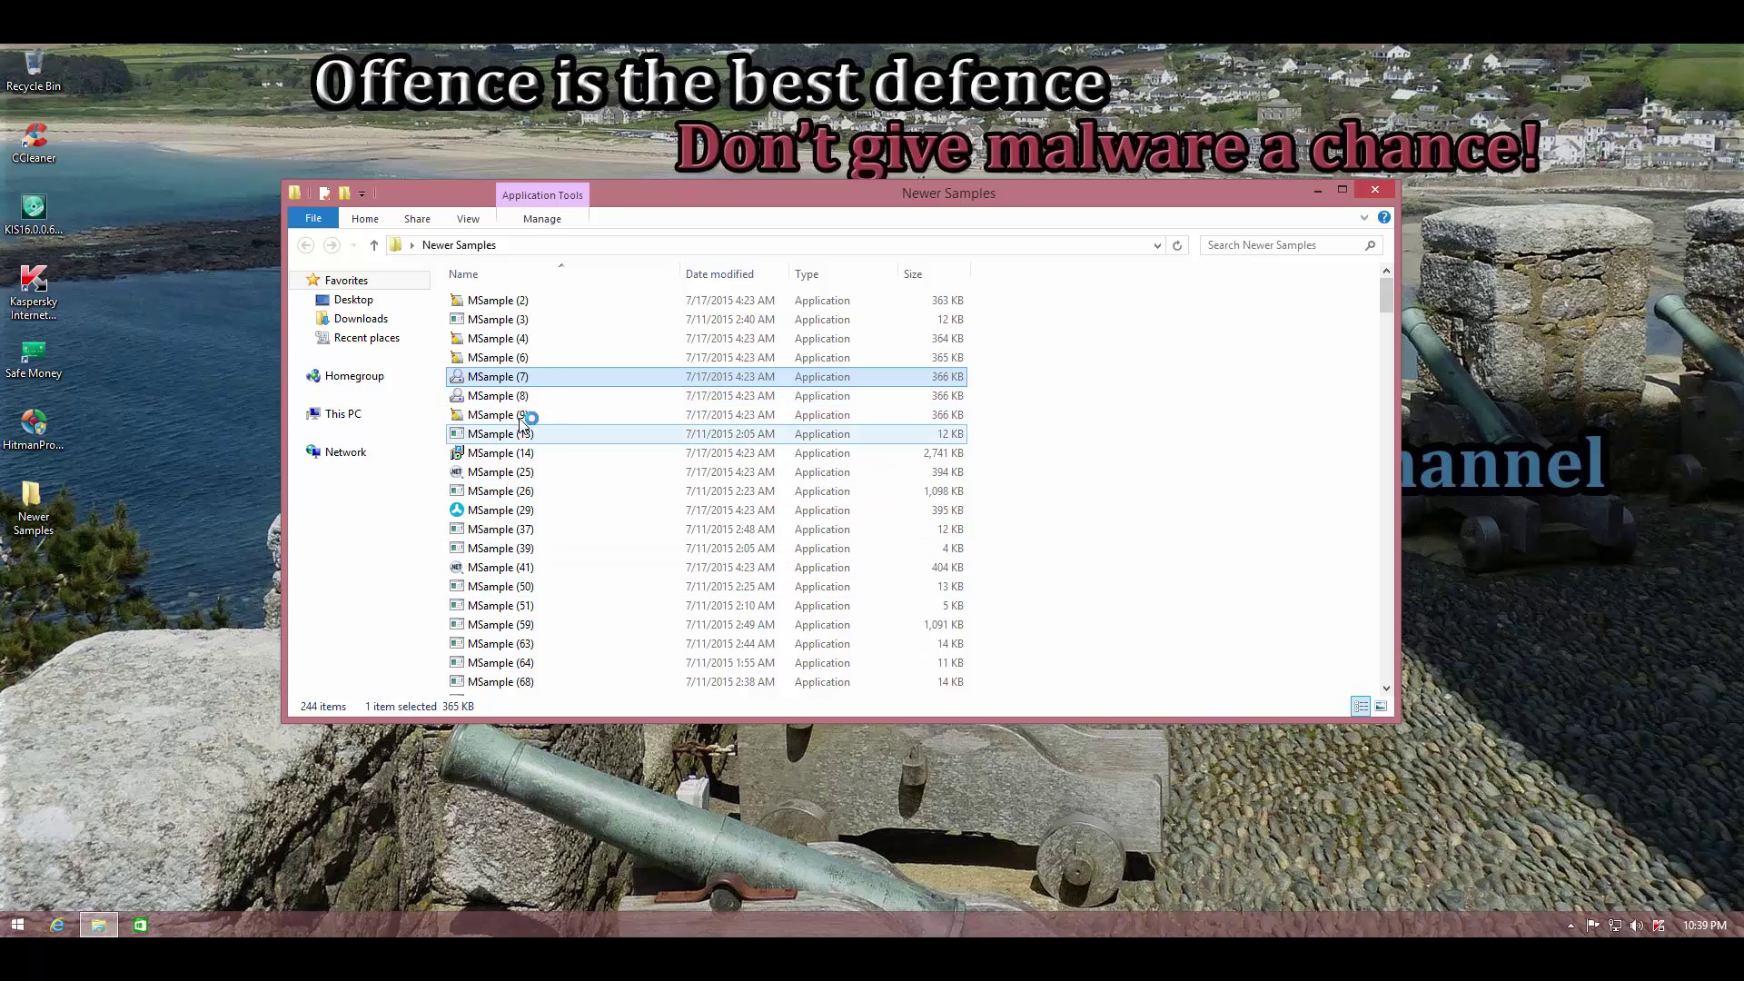
double_click(515, 416)
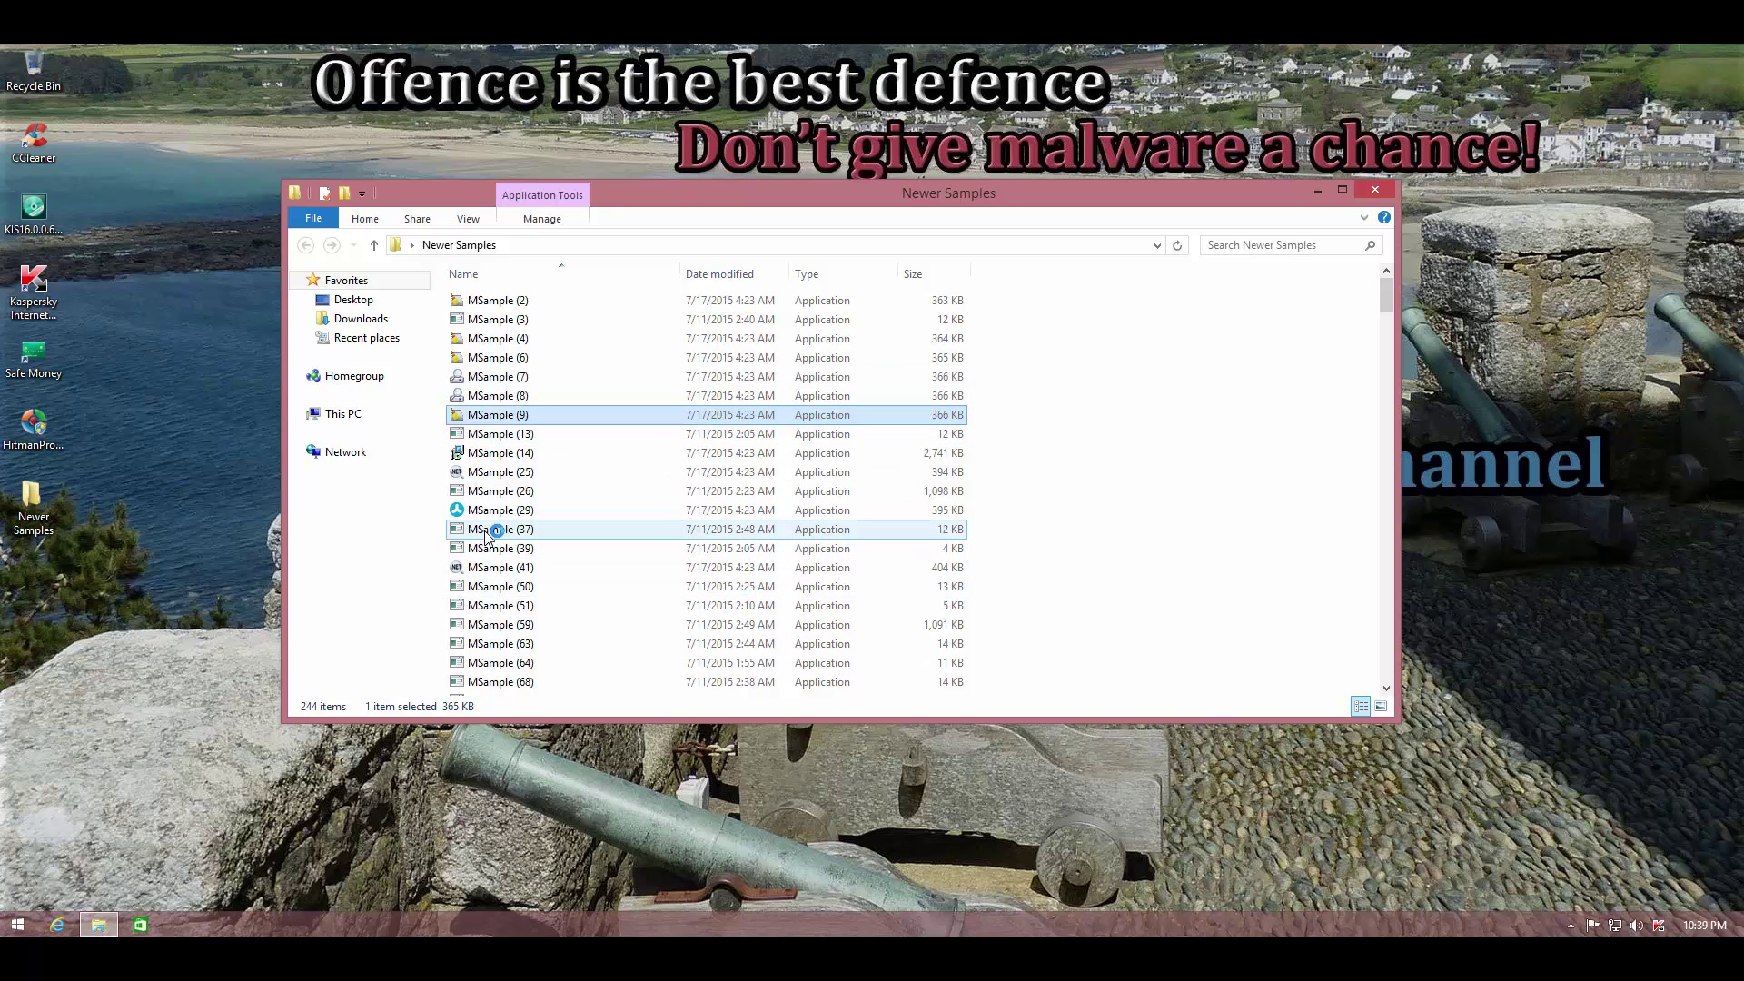
left_click(479, 473)
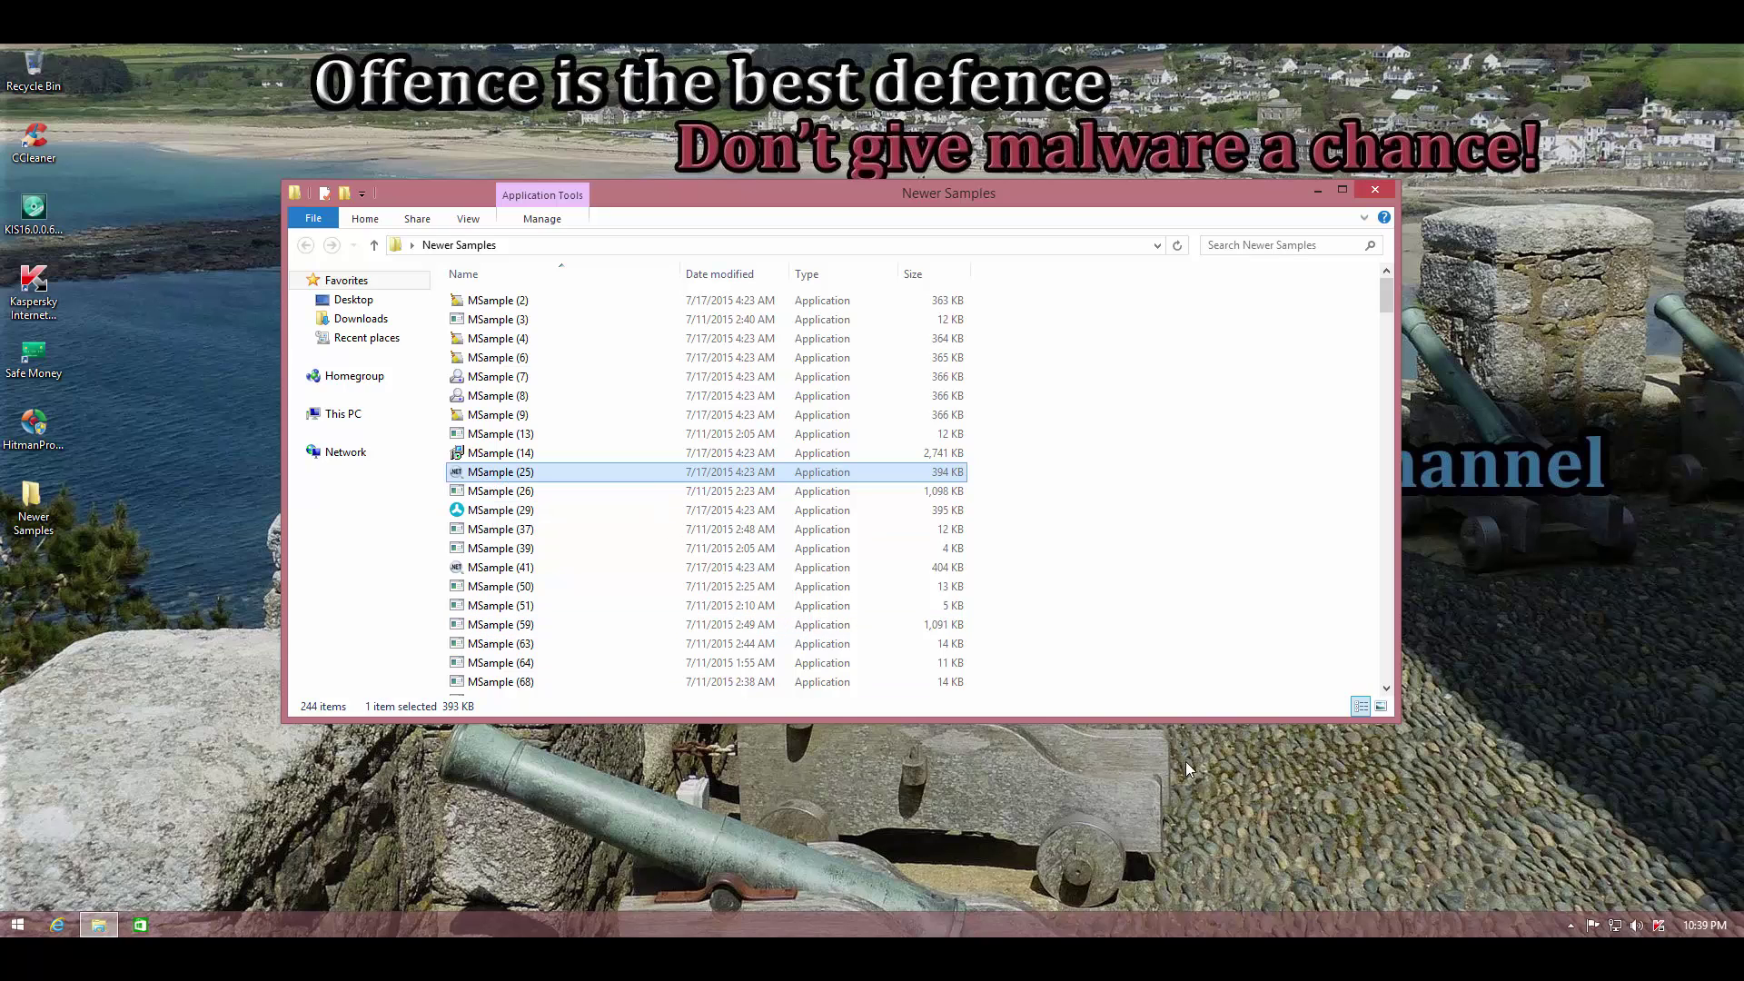
left_click(1658, 924)
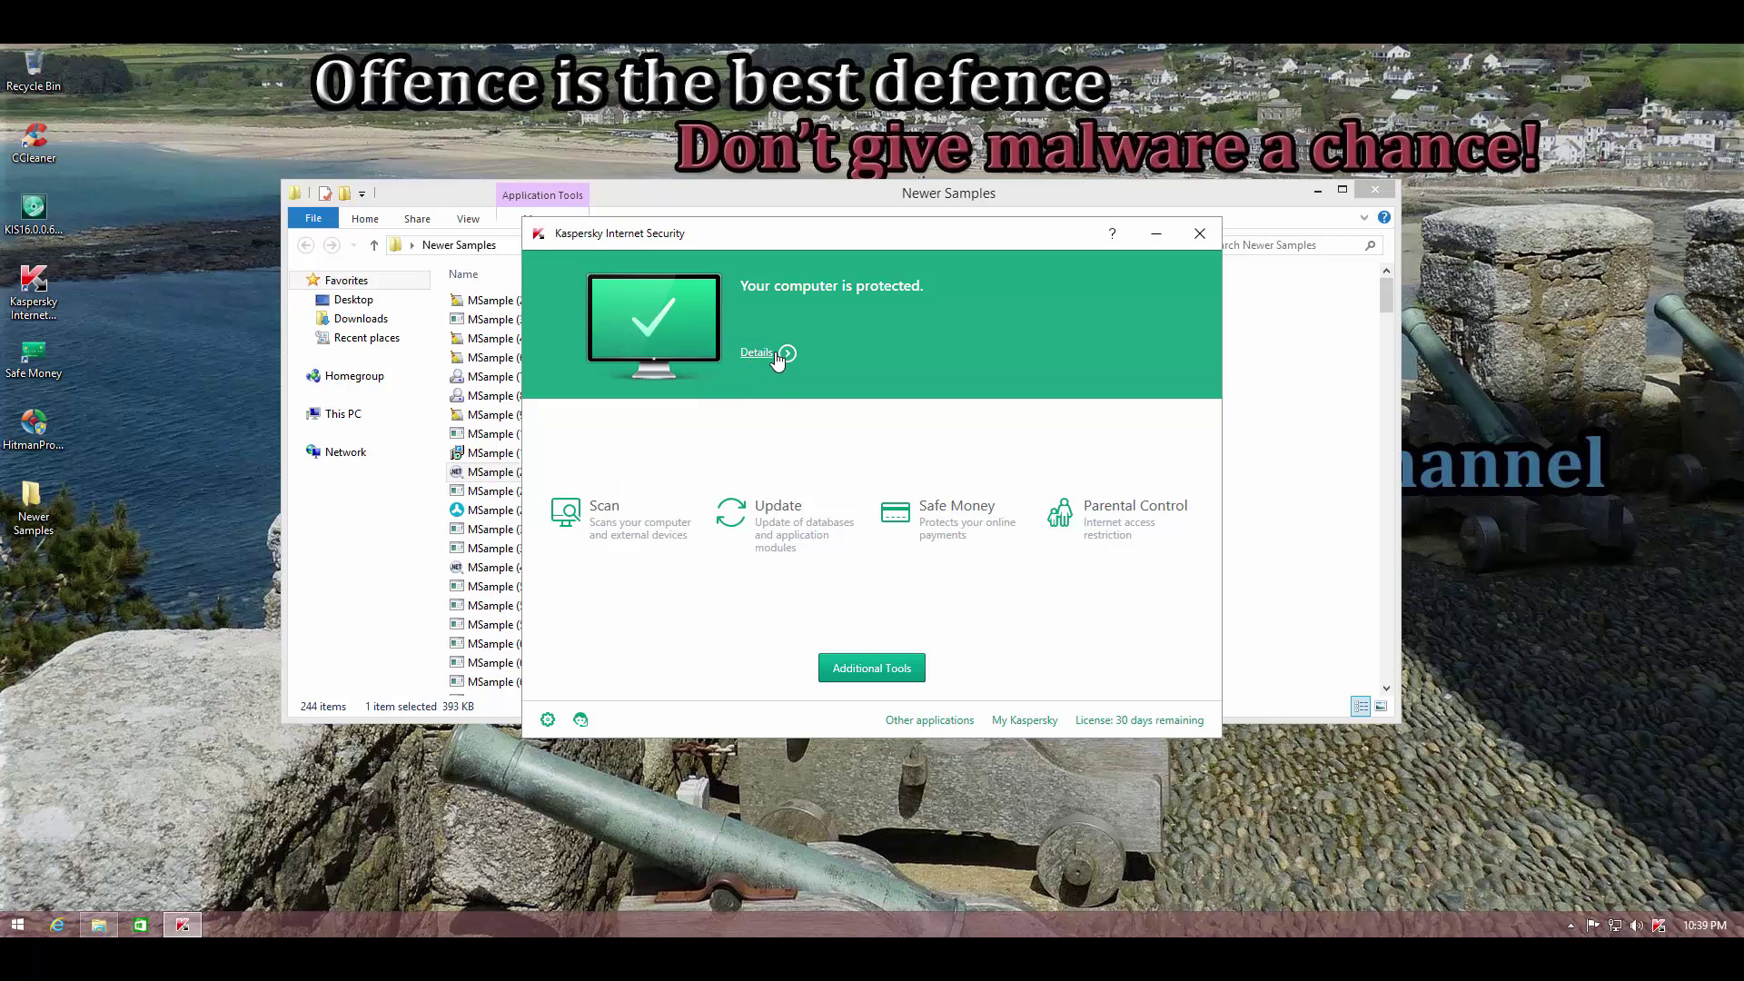
Step: Open Application Control under Additional Tools: 94 apps, 76 trusted, 17 restricted, 1 untrusted
left_click(548, 720)
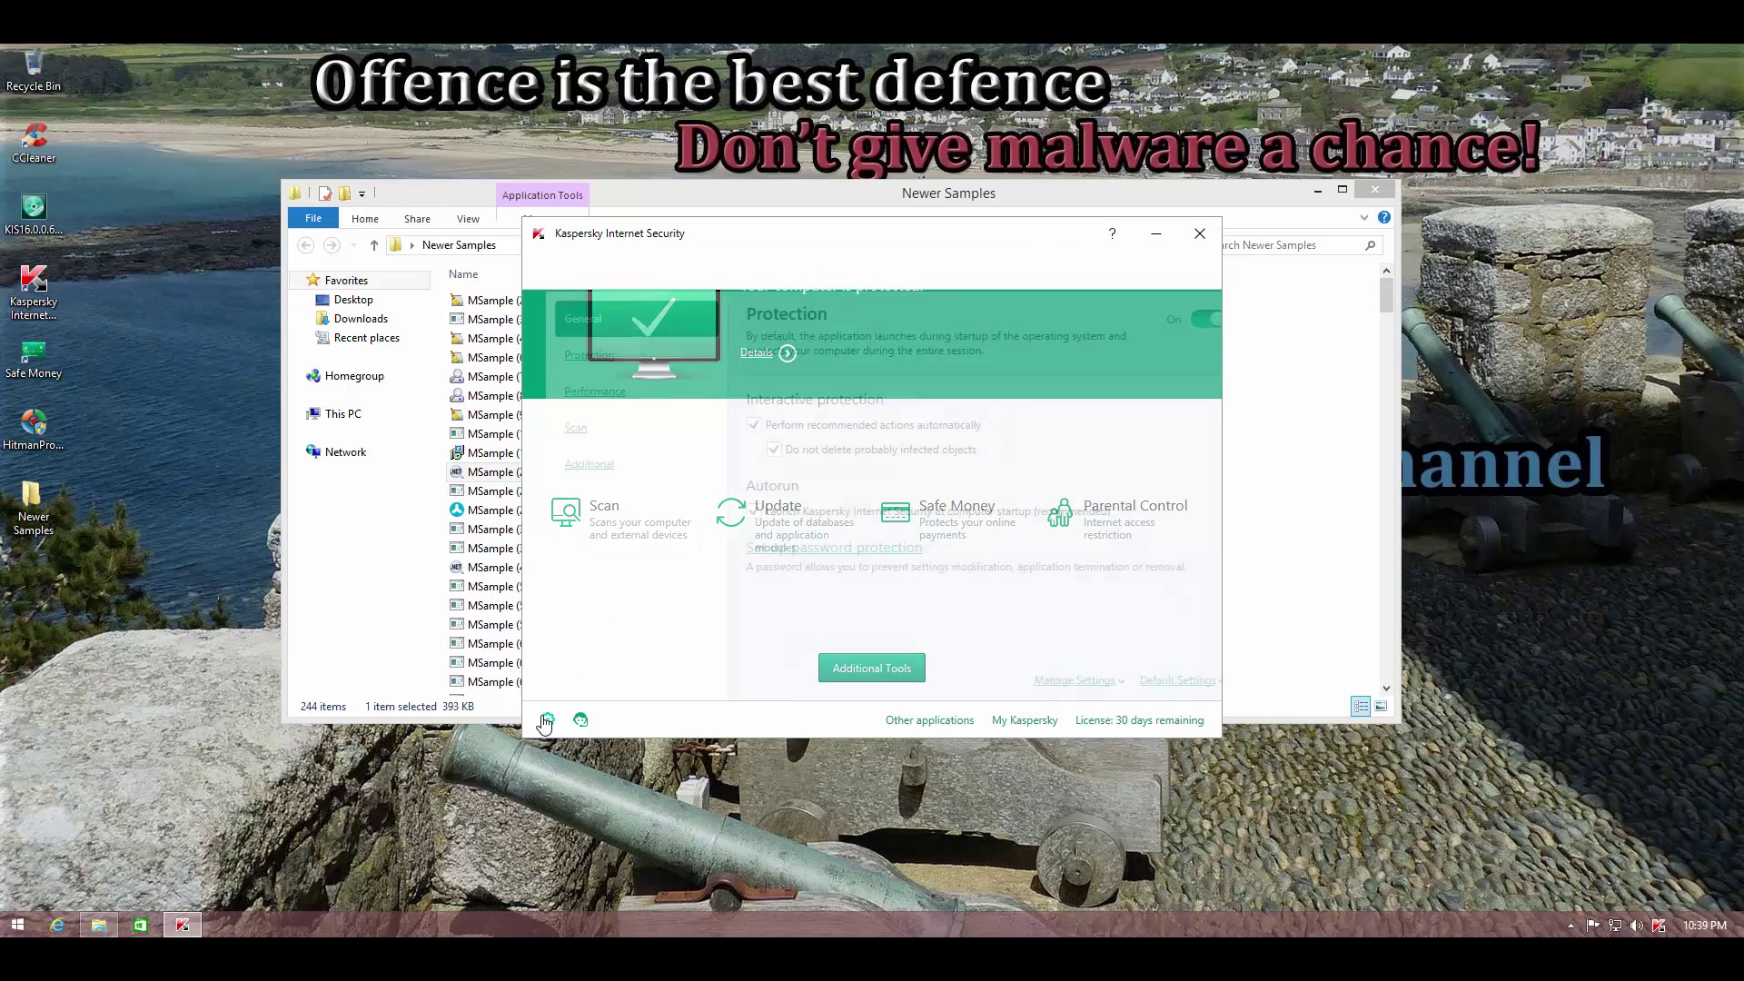
left_click(548, 266)
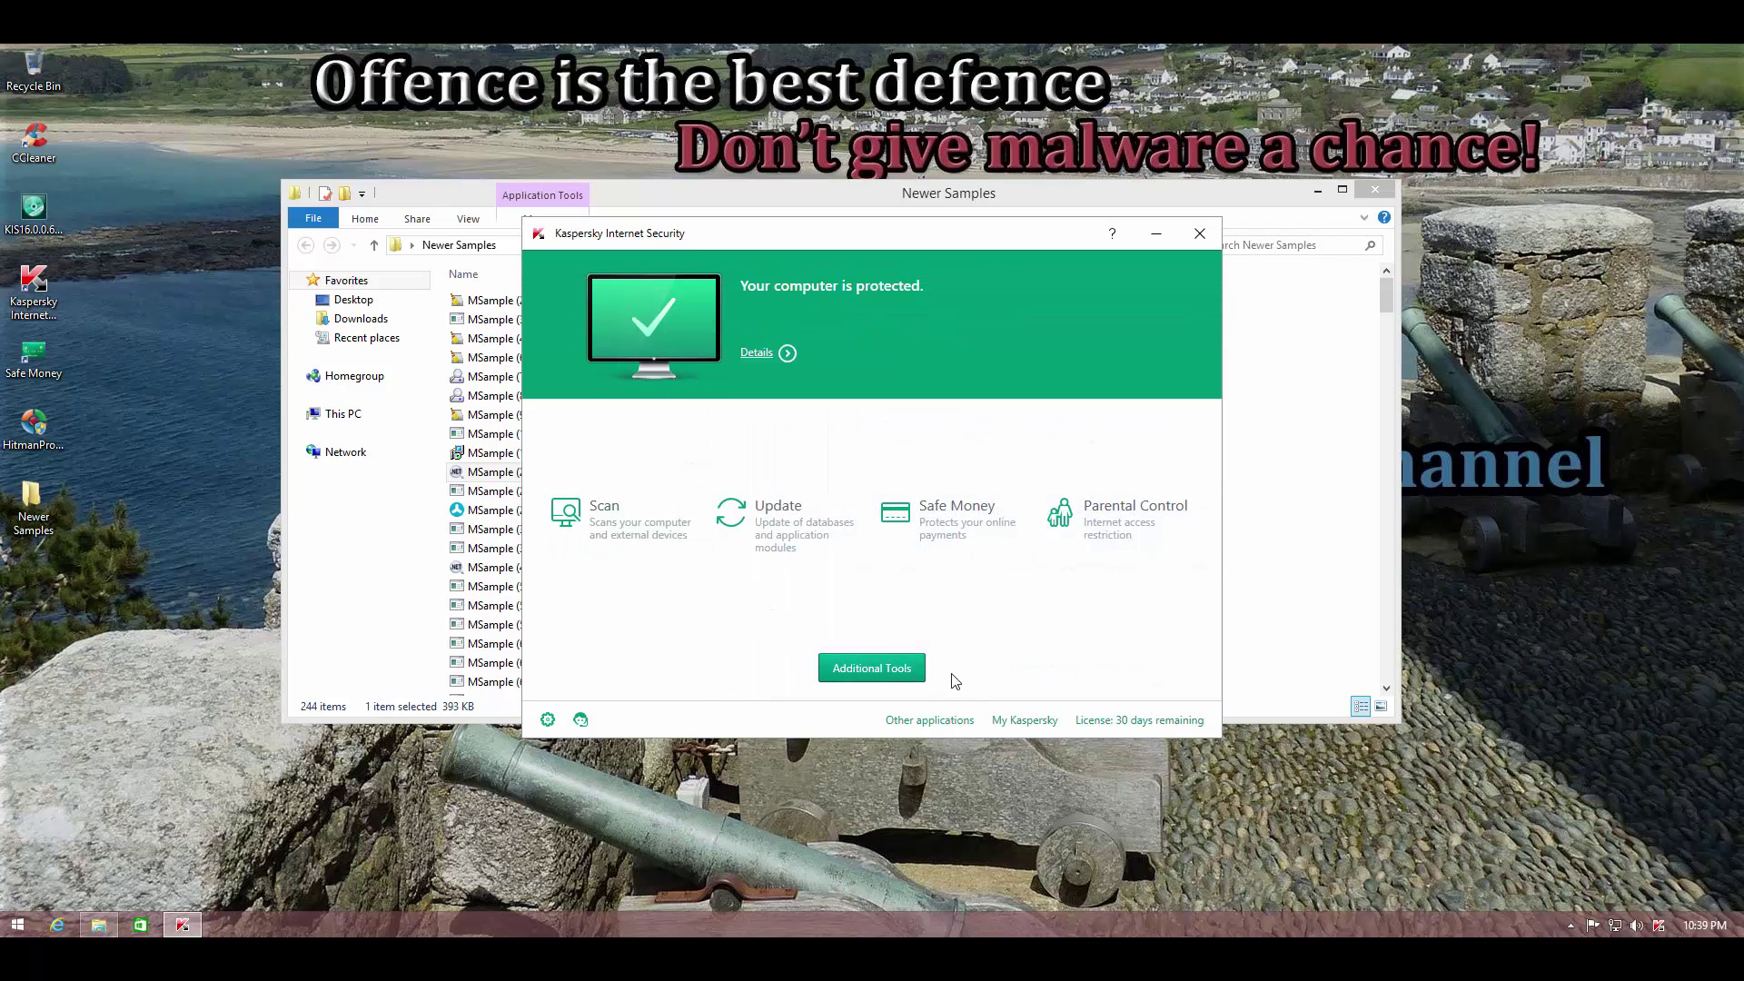
left_click(888, 666)
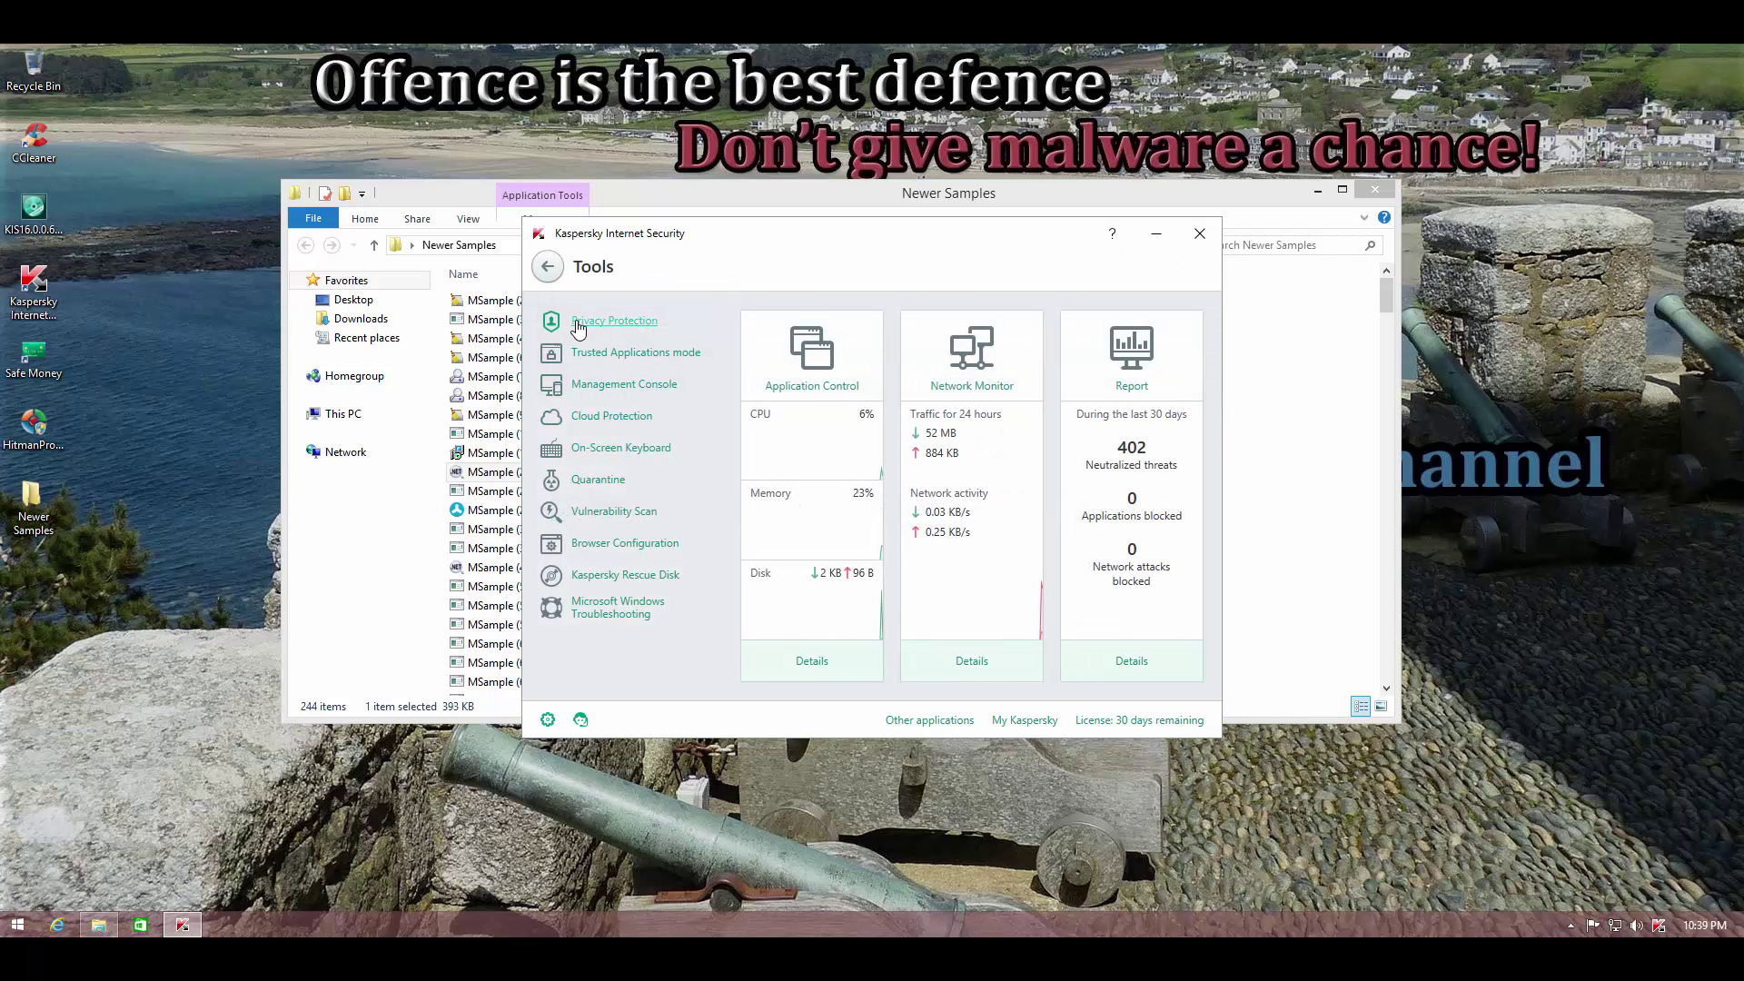
left_click(840, 385)
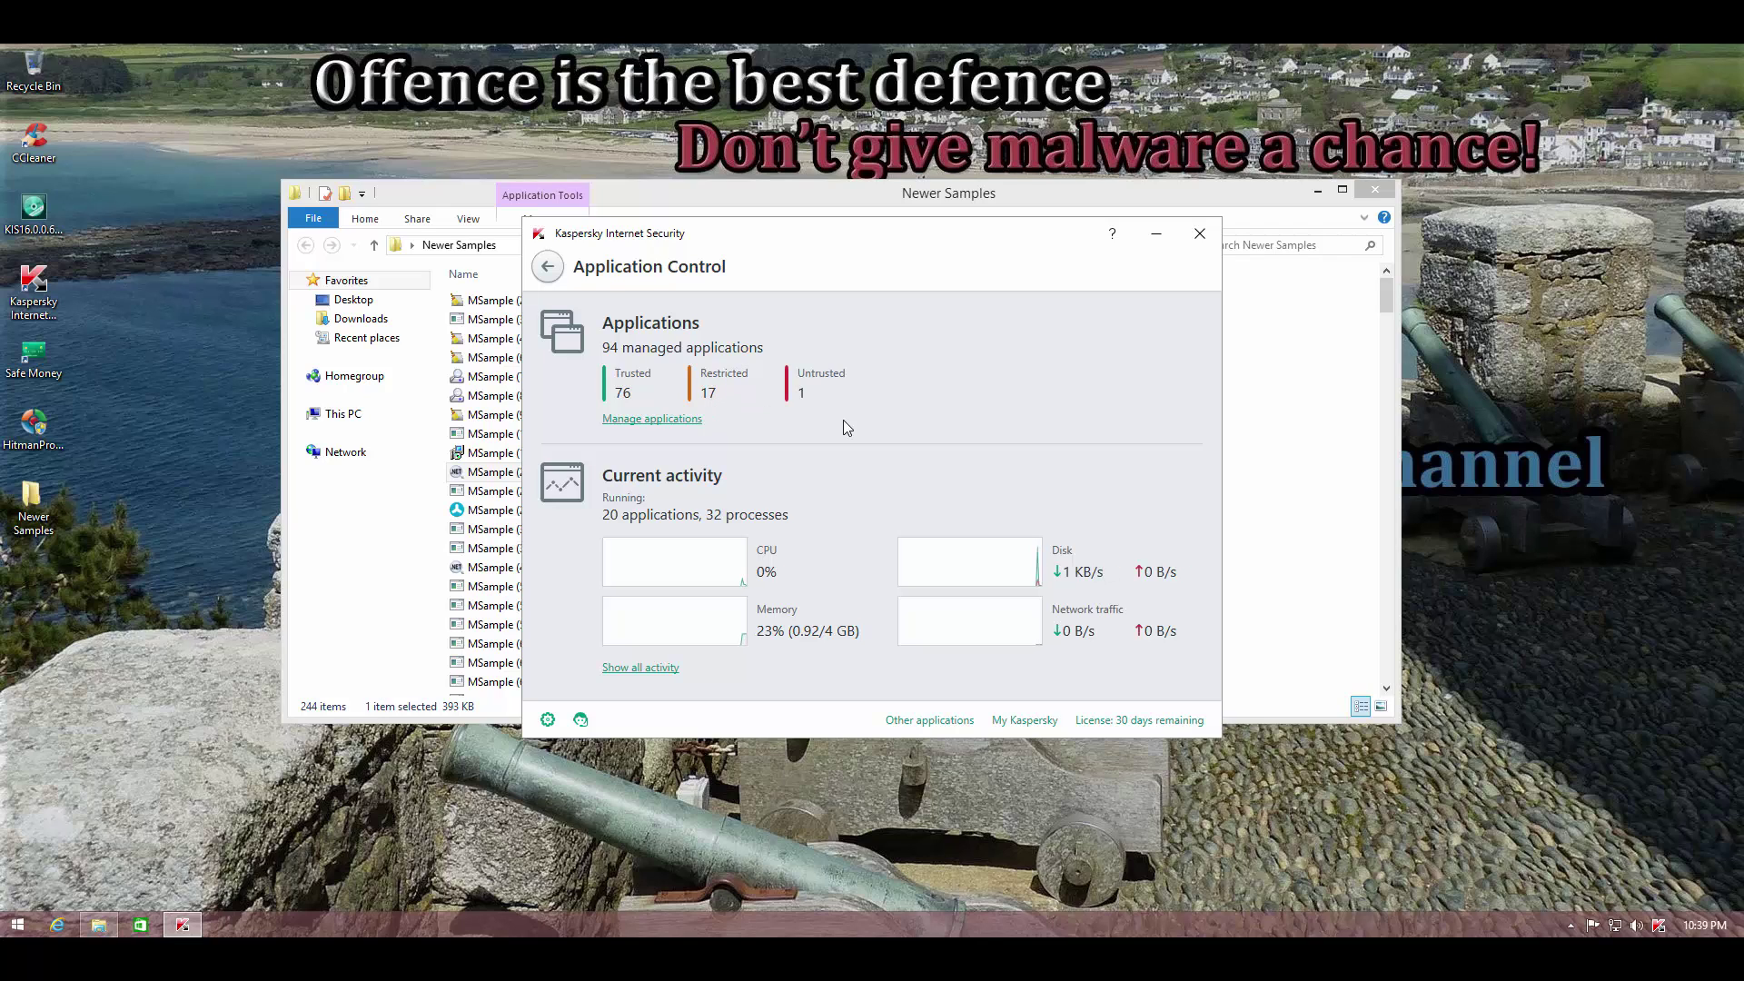
Step: Close Kaspersky and run samples MSample (29) through (59), dismissing each 'can't run' error
left_click(1200, 234)
double_click(643, 537)
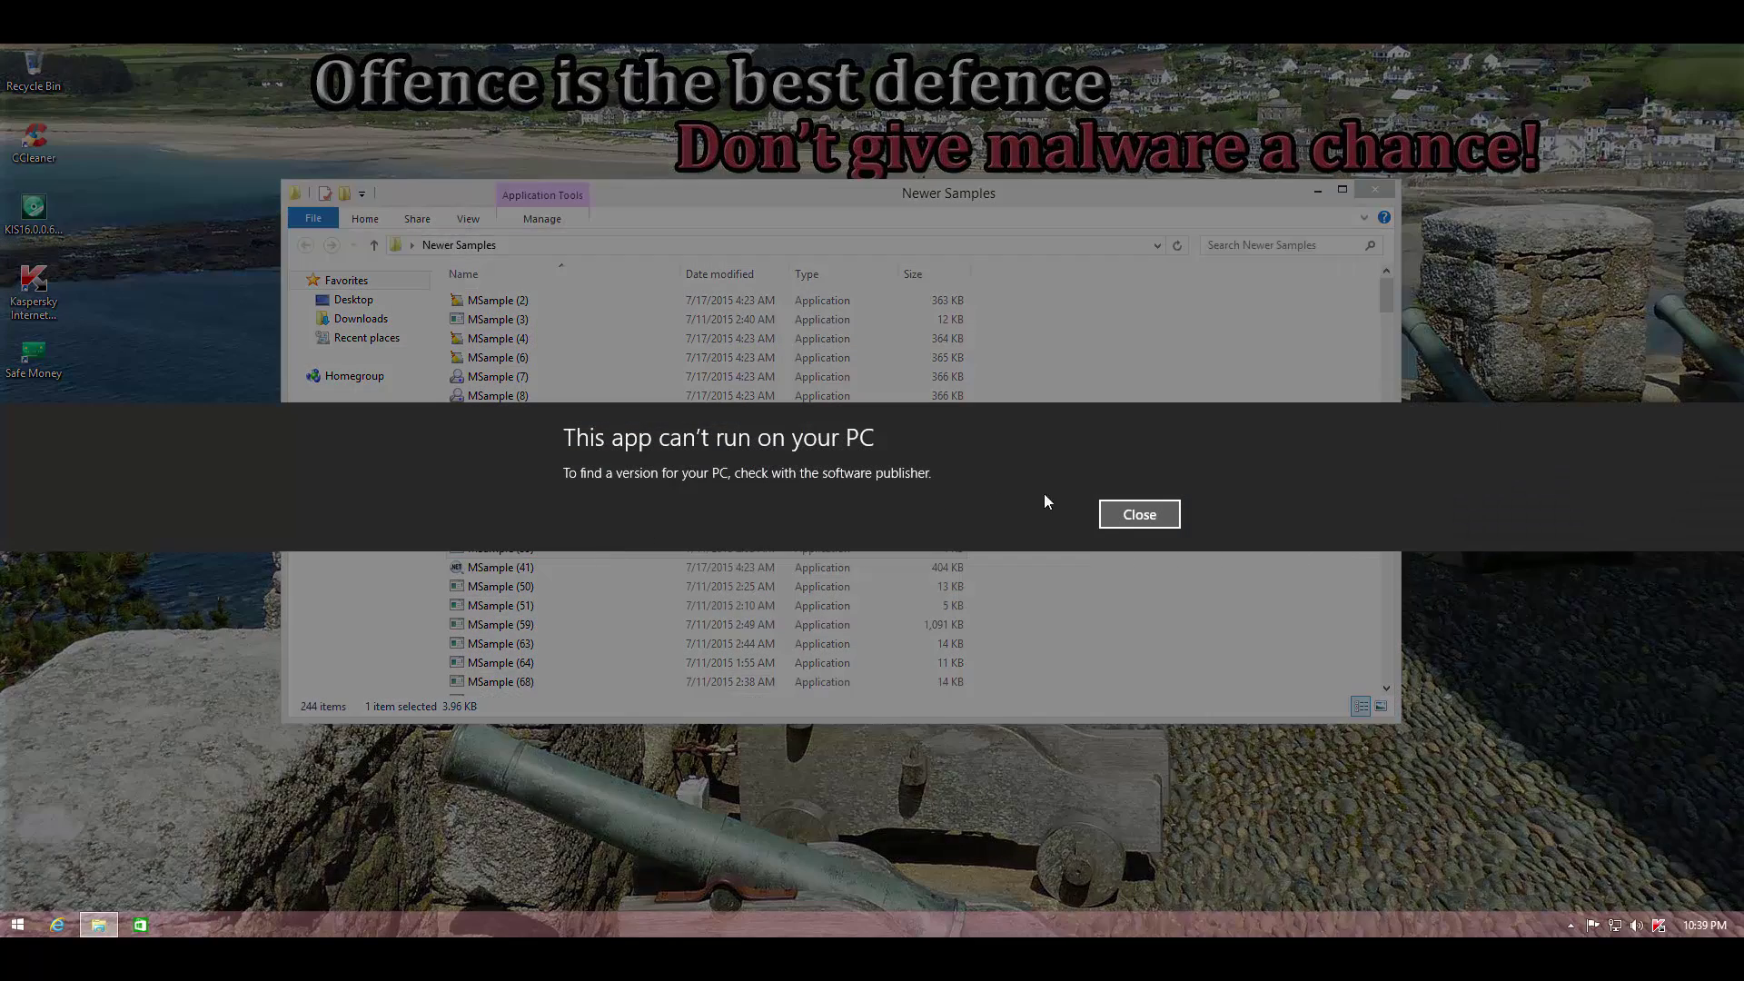
left_click(1140, 515)
left_click(585, 515)
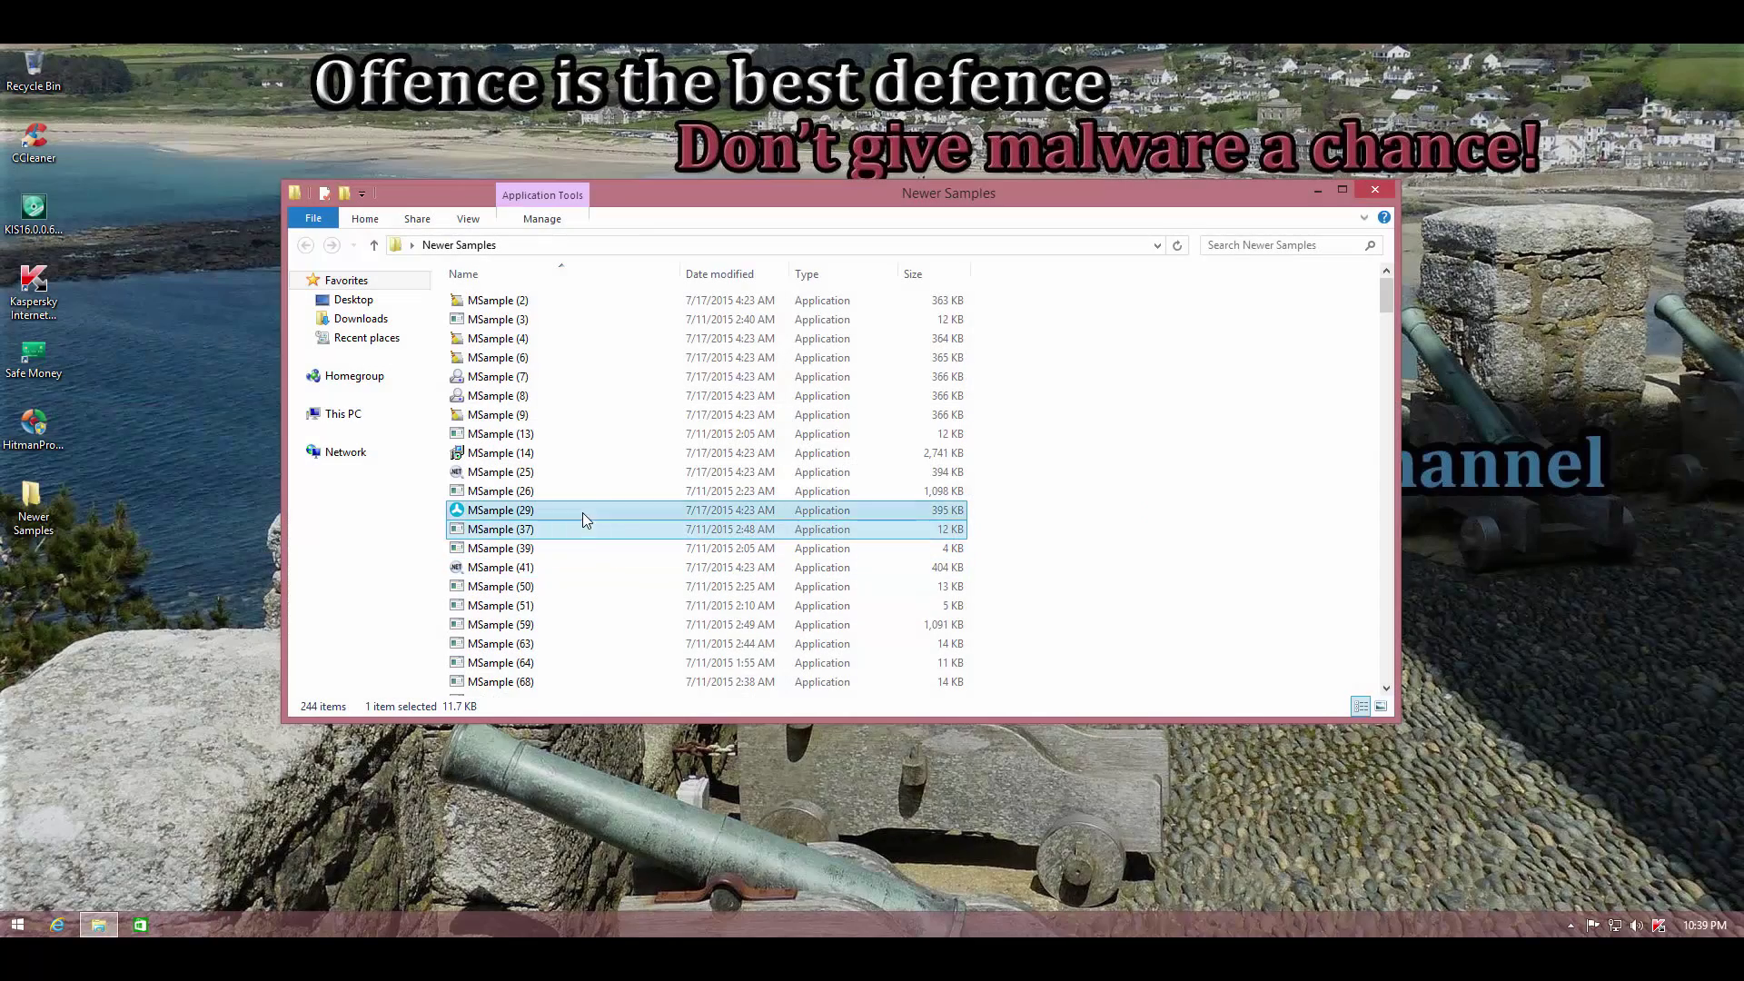
right_click(958, 527)
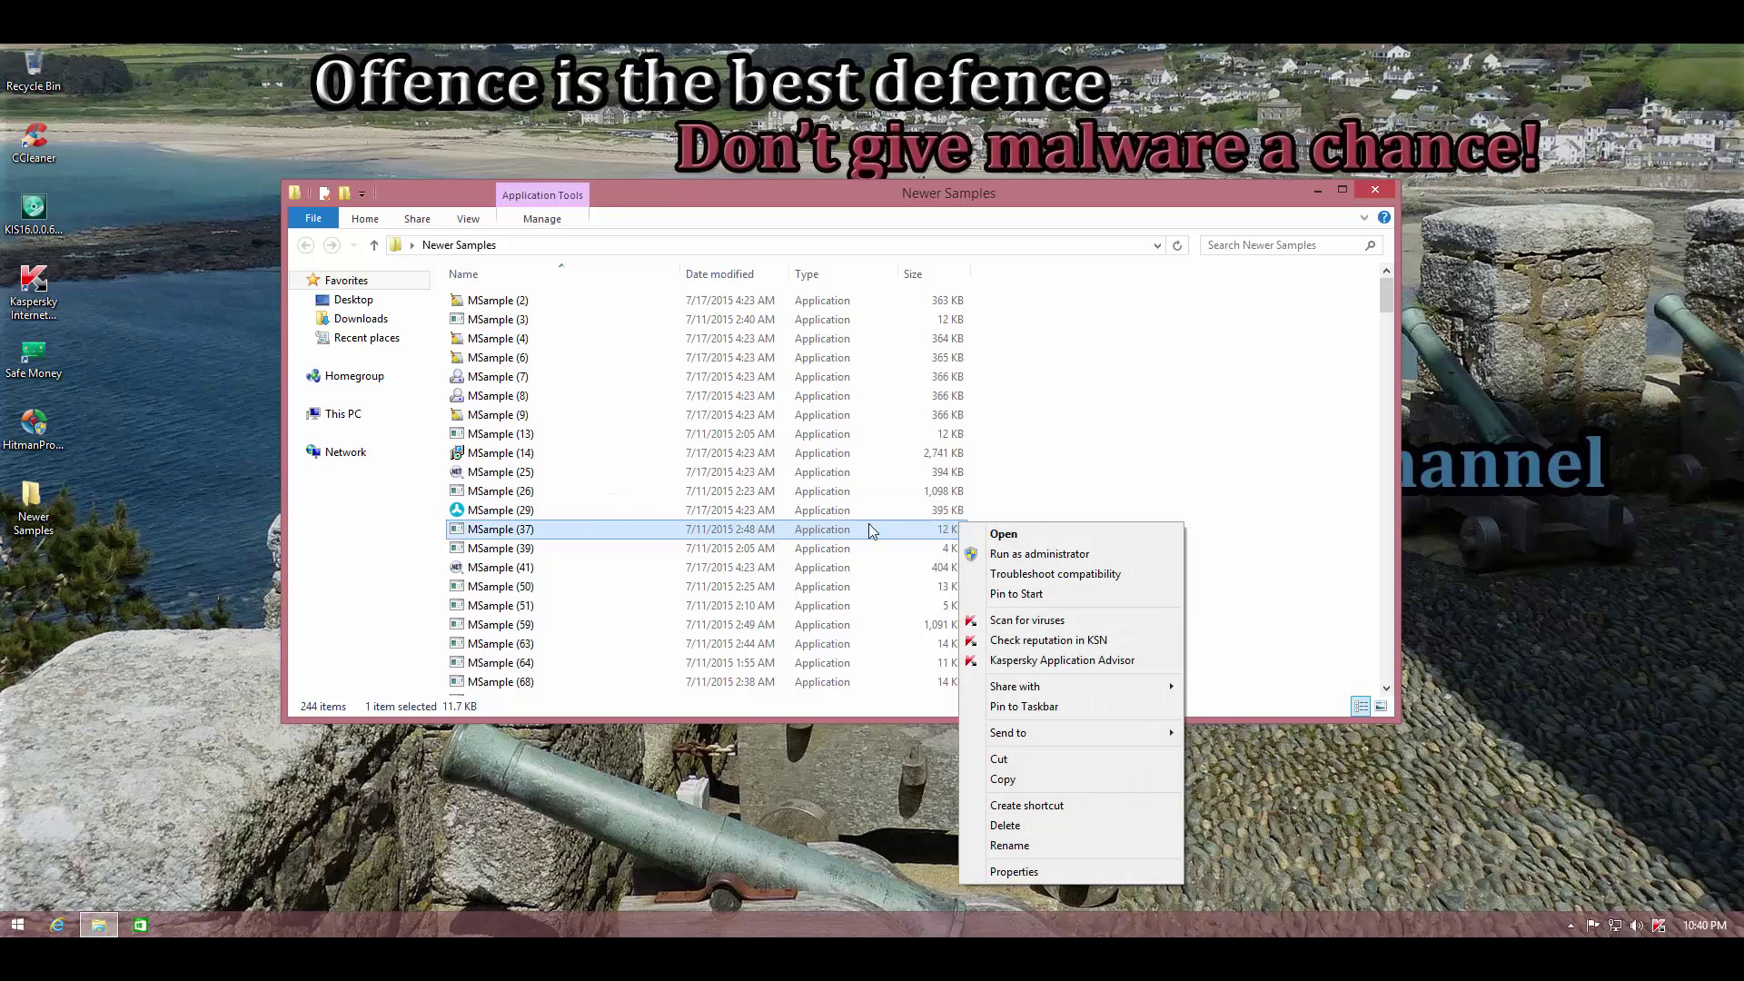
left_click(503, 569)
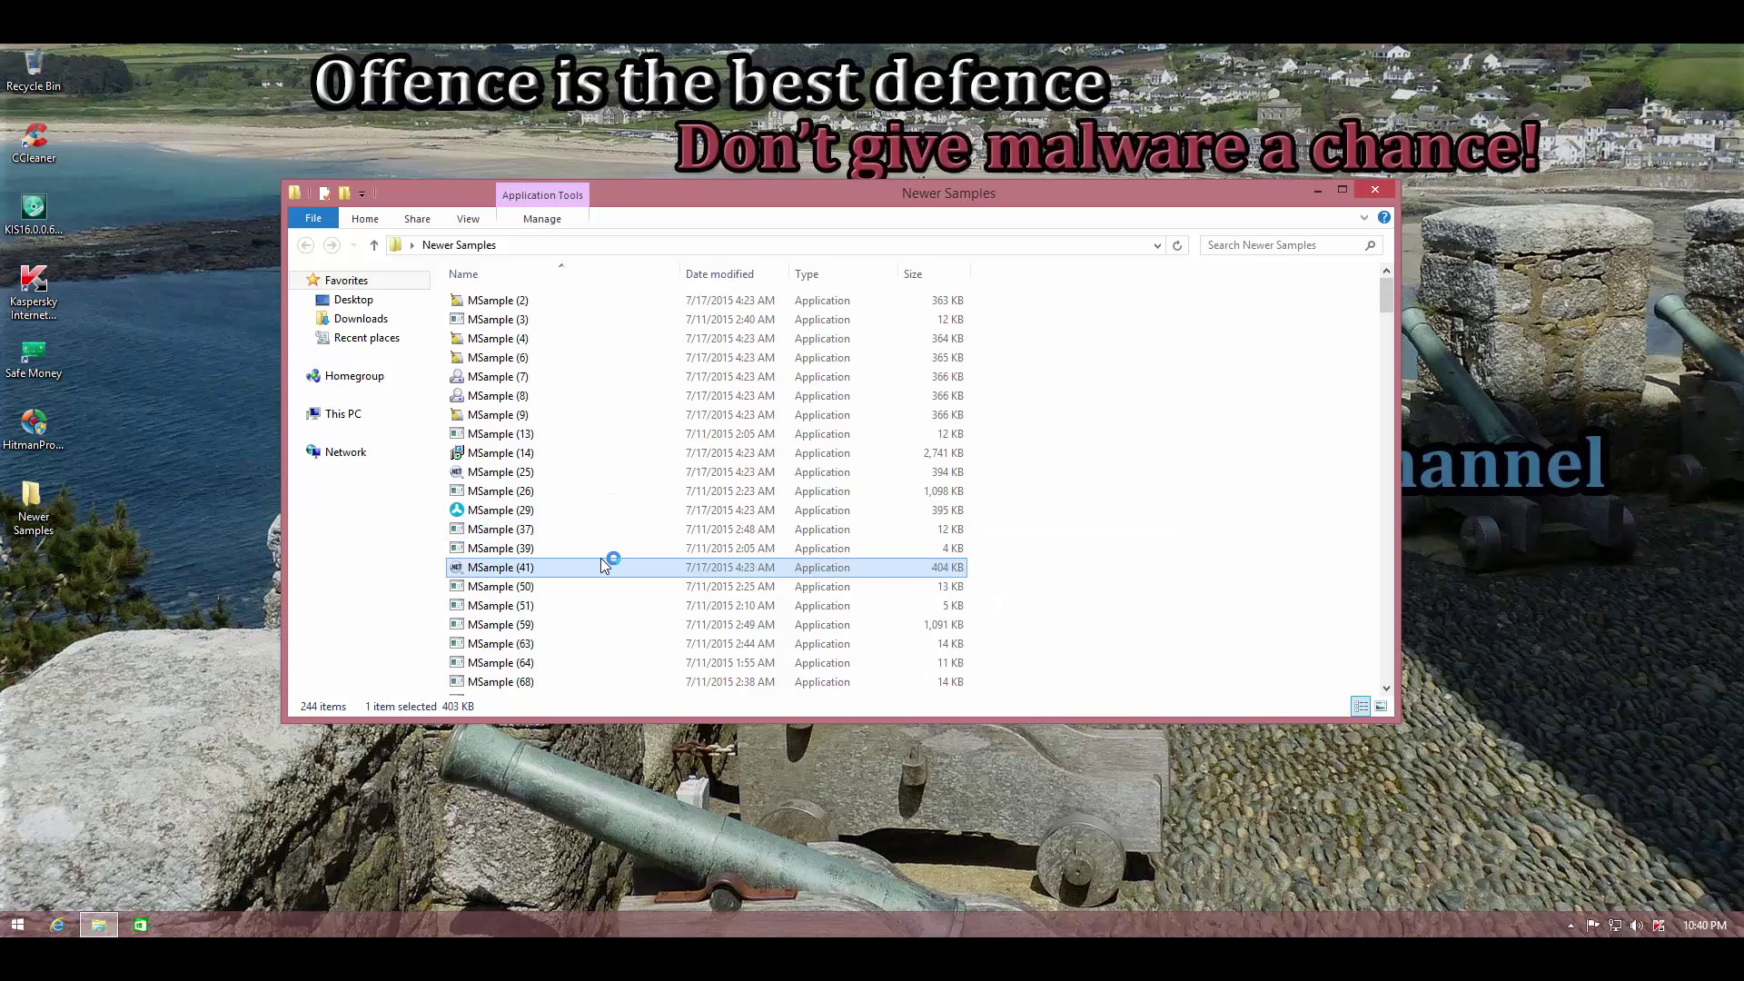
mouse_move(602, 560)
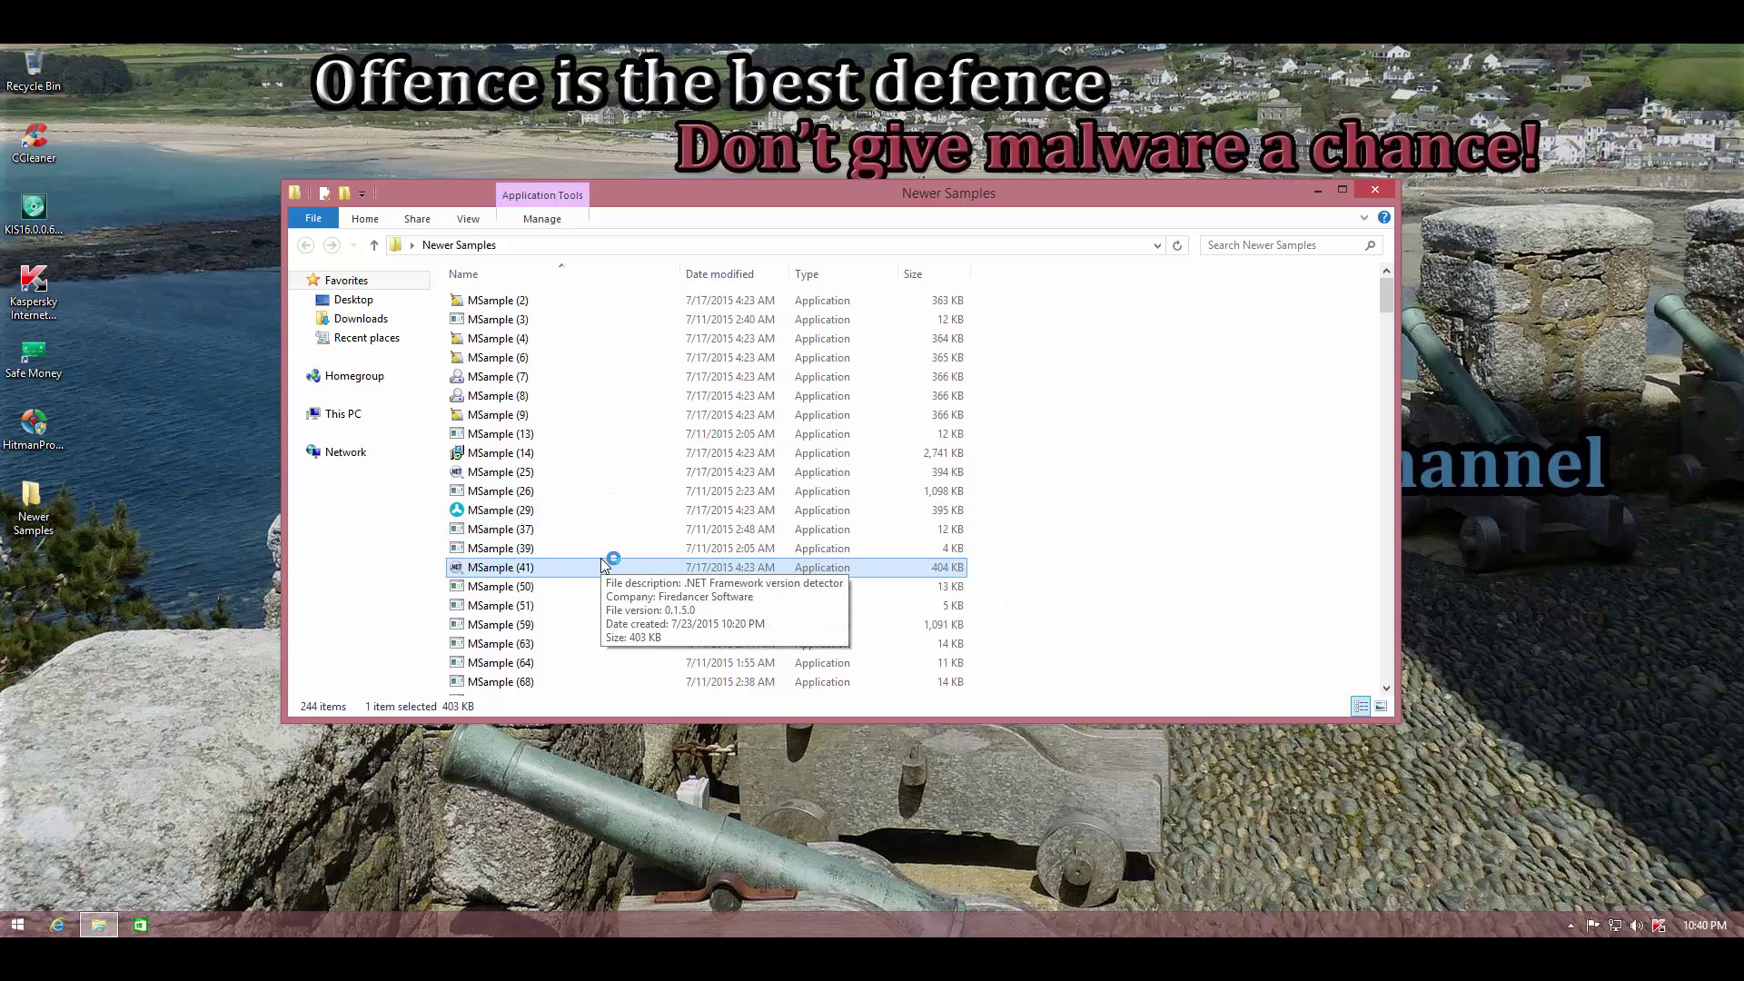
double_click(500, 605)
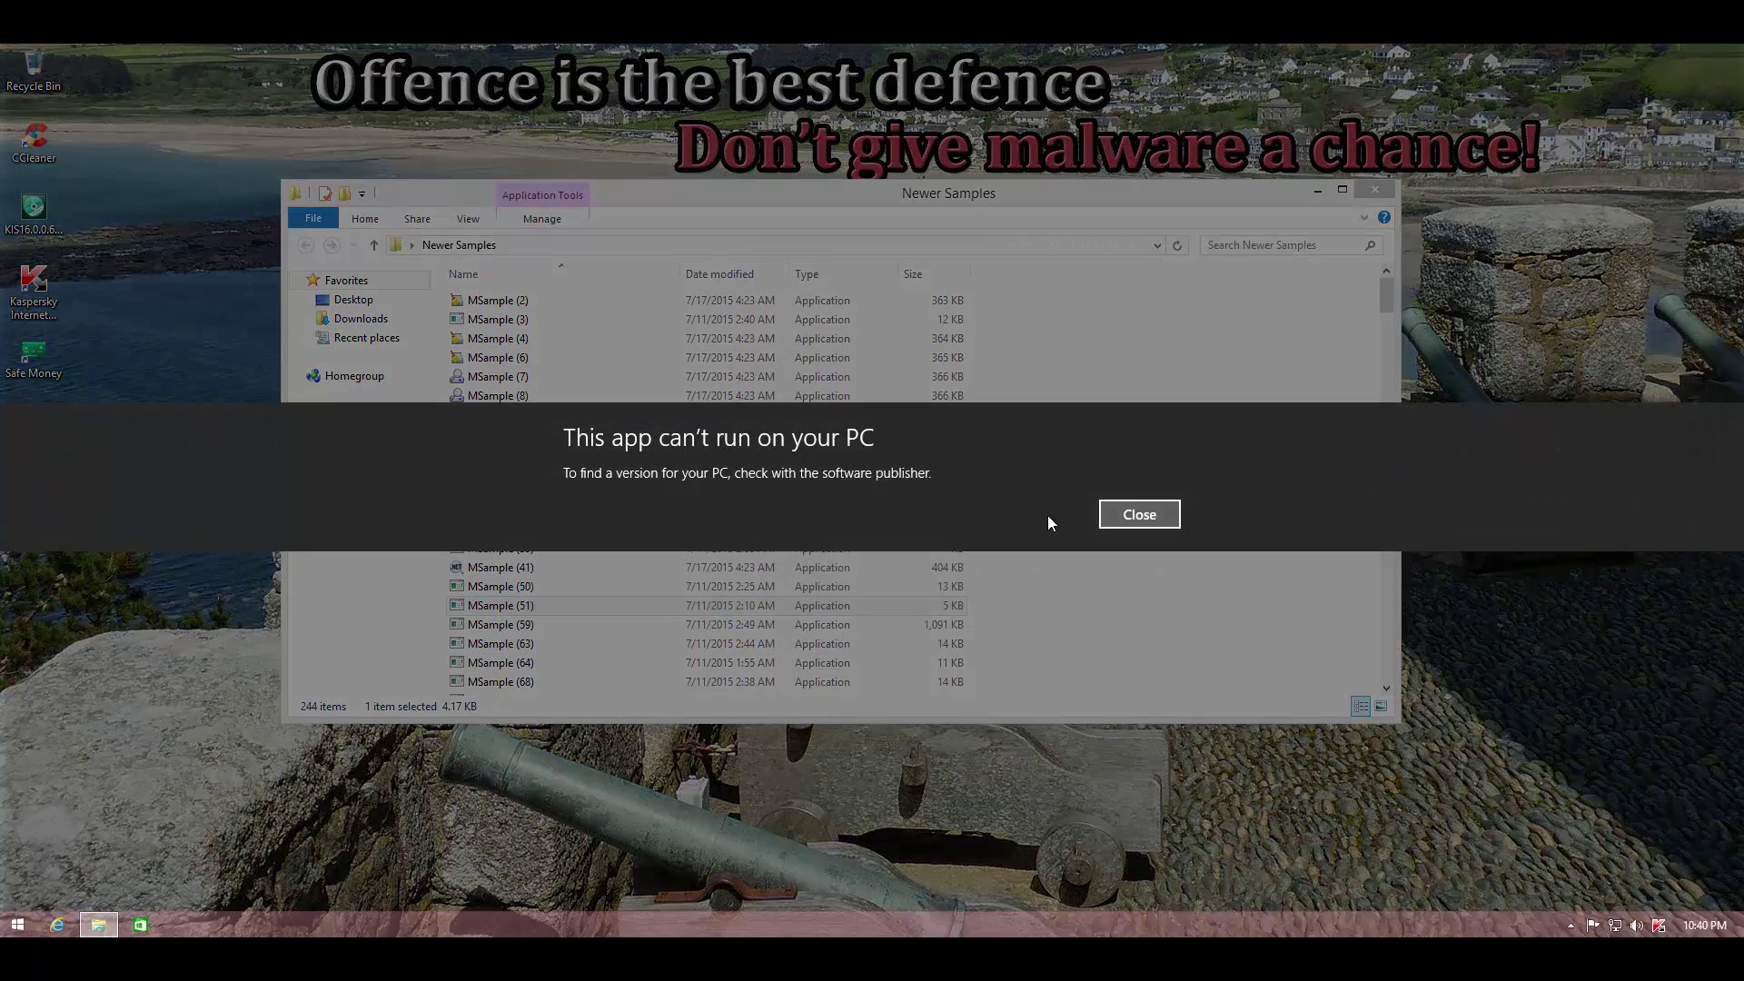
left_click(1137, 515)
double_click(591, 625)
left_click(1140, 514)
Step: Run MSample (73) and MSample (77), closing their 'can't run' errors
left_click(622, 643)
scroll(622, 644, "down", 3)
double_click(549, 608)
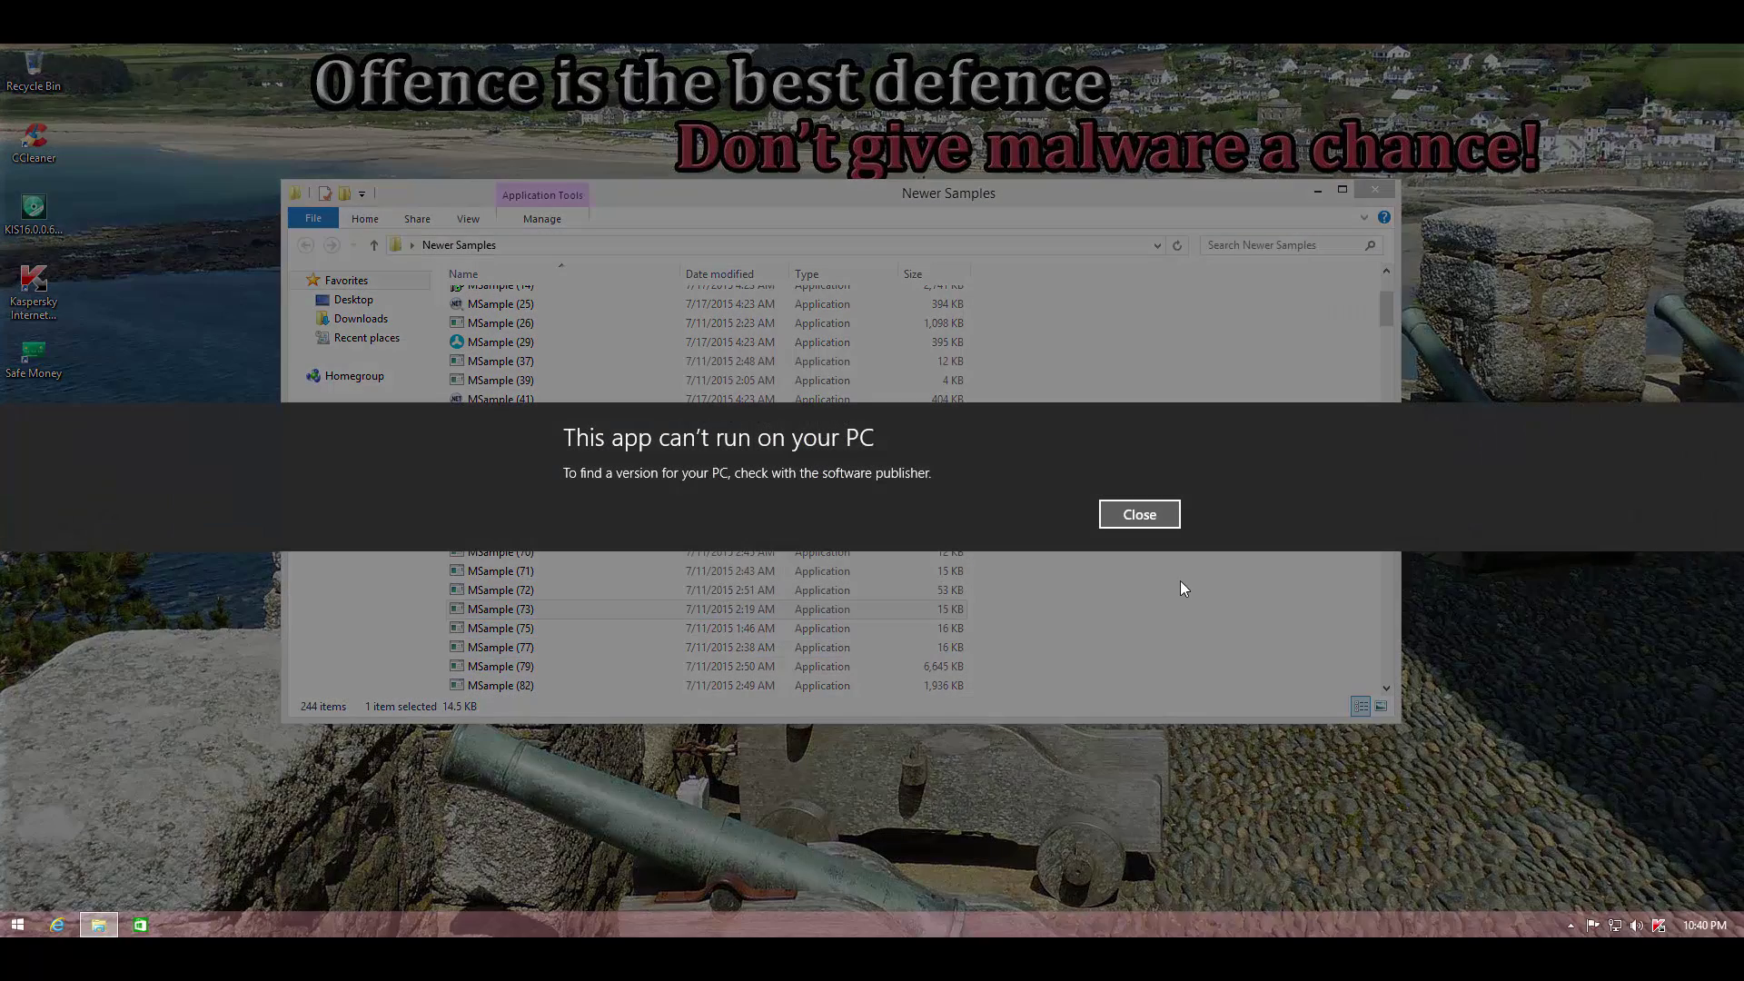
left_click(1142, 524)
double_click(500, 647)
left_click(1154, 526)
Step: Run MSample (127) and MSample (153), approving the UAC elevation prompts for MSample (153)
scroll(567, 573, "down", 12)
left_click(530, 300)
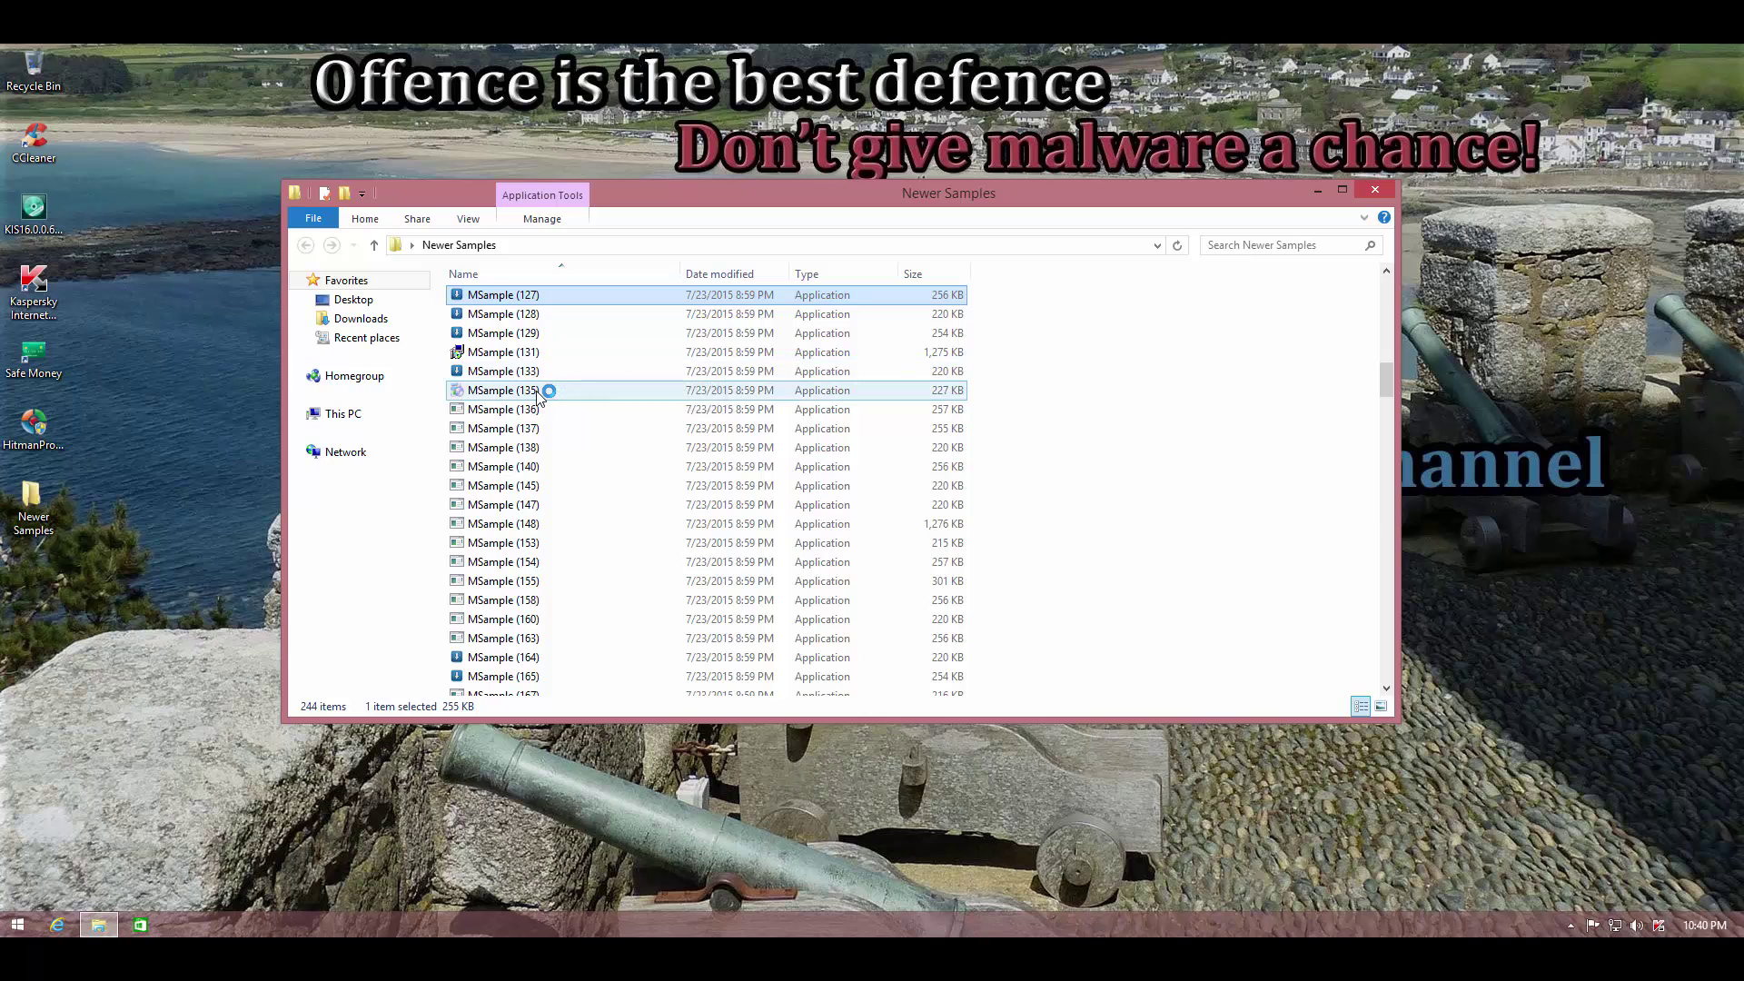
left_click(525, 543)
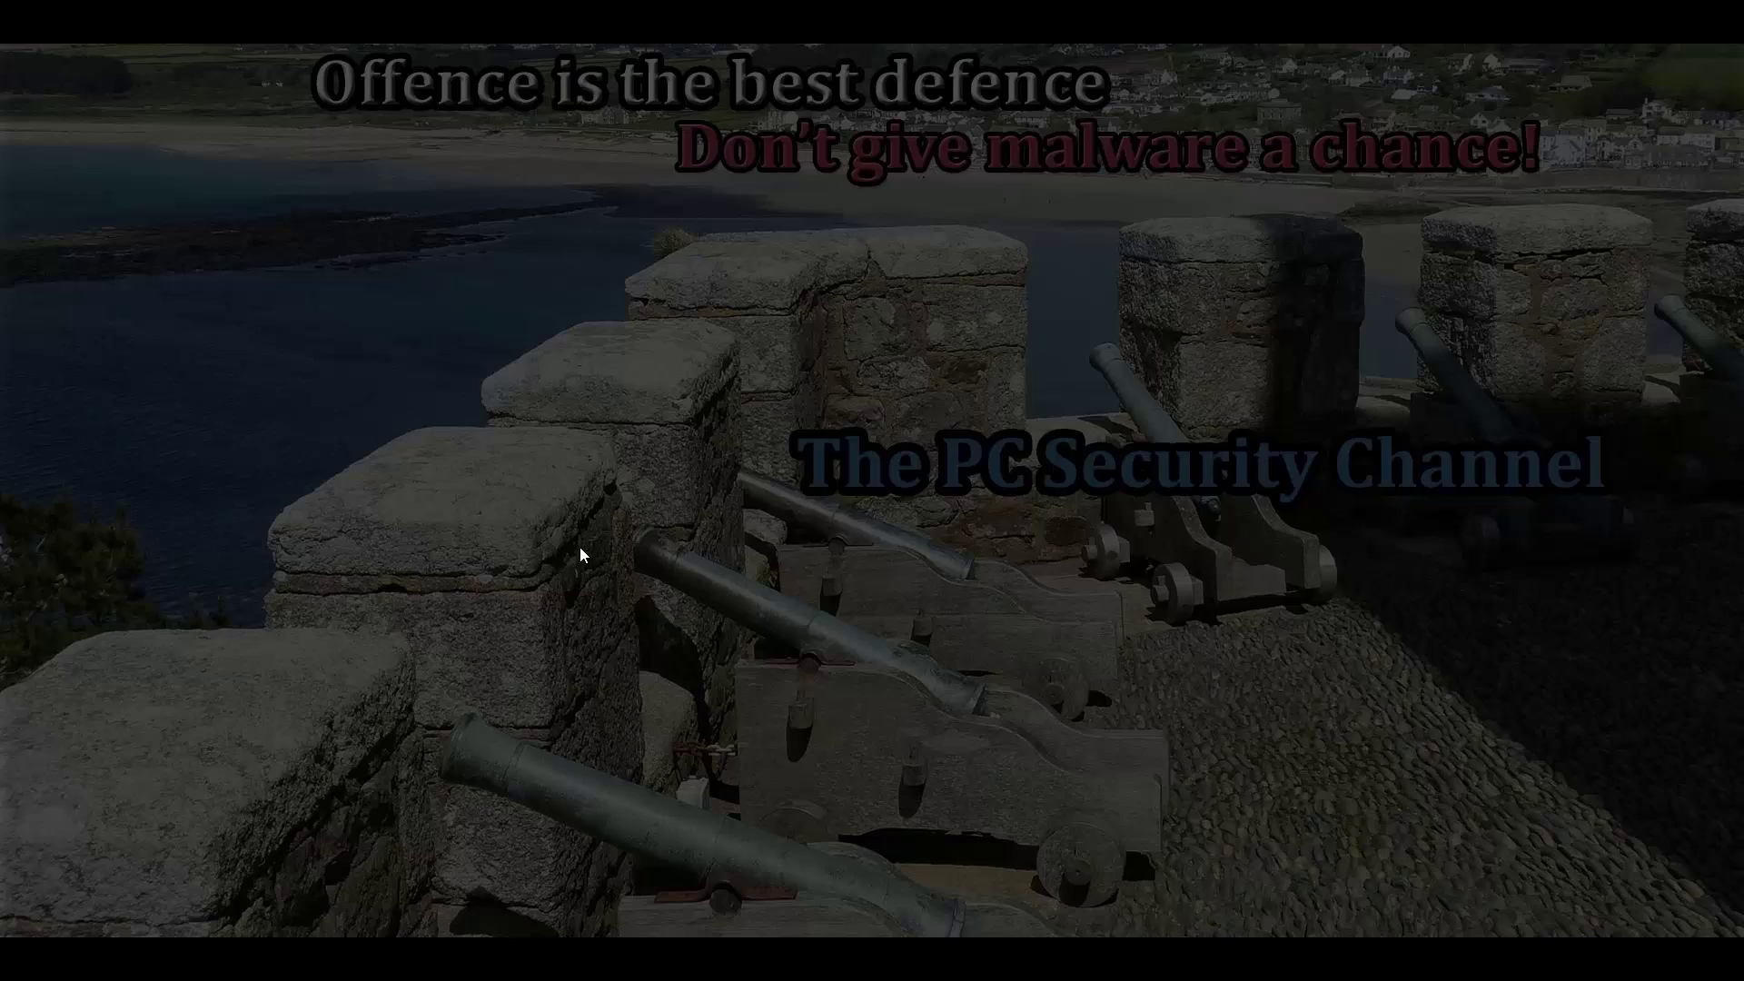
left_click(951, 518)
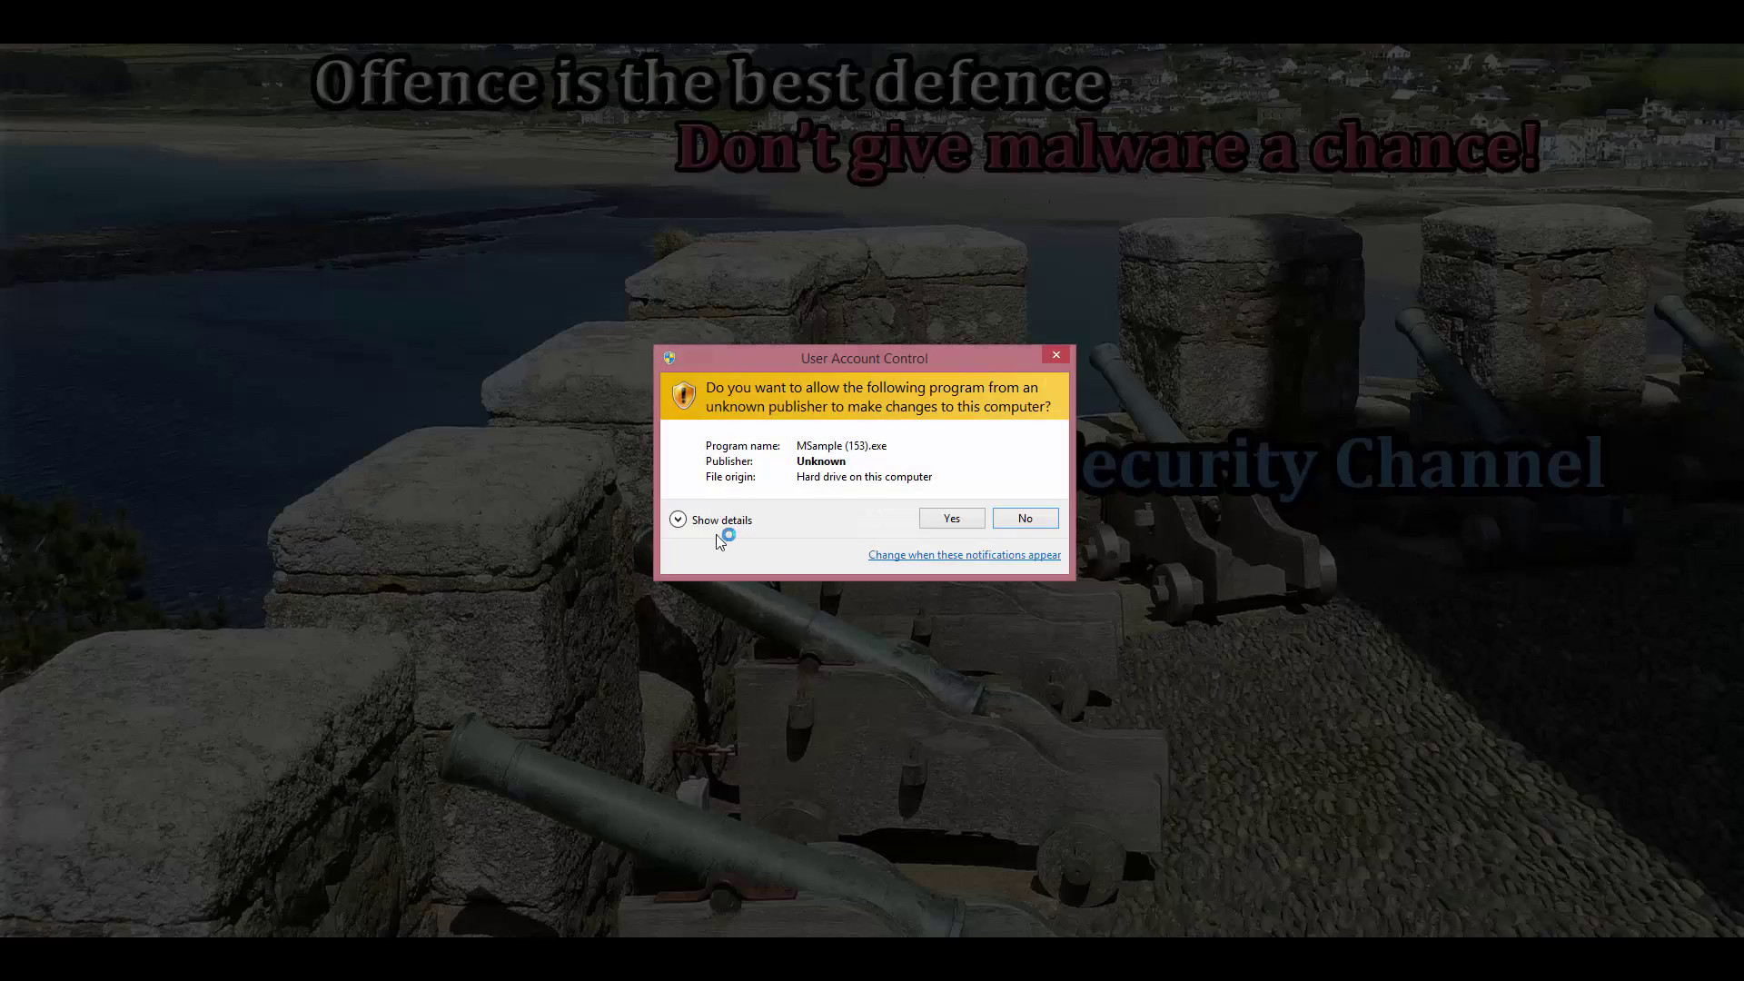
left_click(926, 523)
left_click(559, 574)
scroll(1318, 813, "down", 2)
Step: Review the malware alert's detailed report, then dismiss the file-deleted notice
left_click(1437, 873)
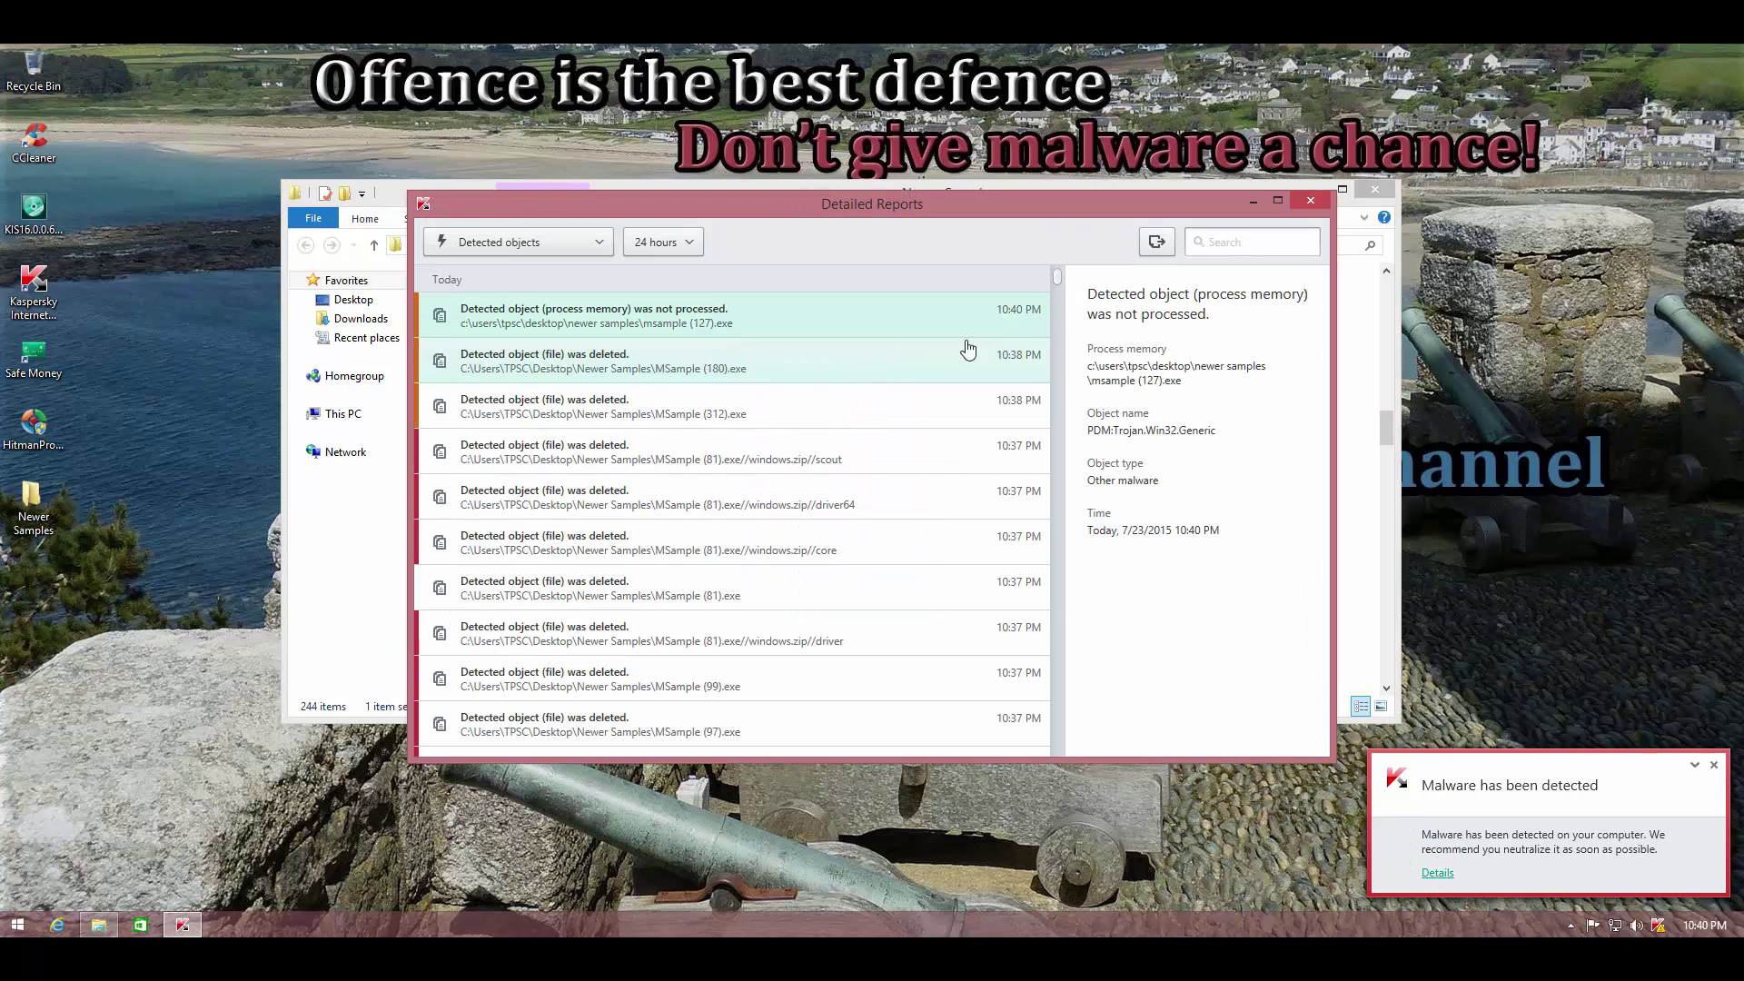
left_click(1311, 201)
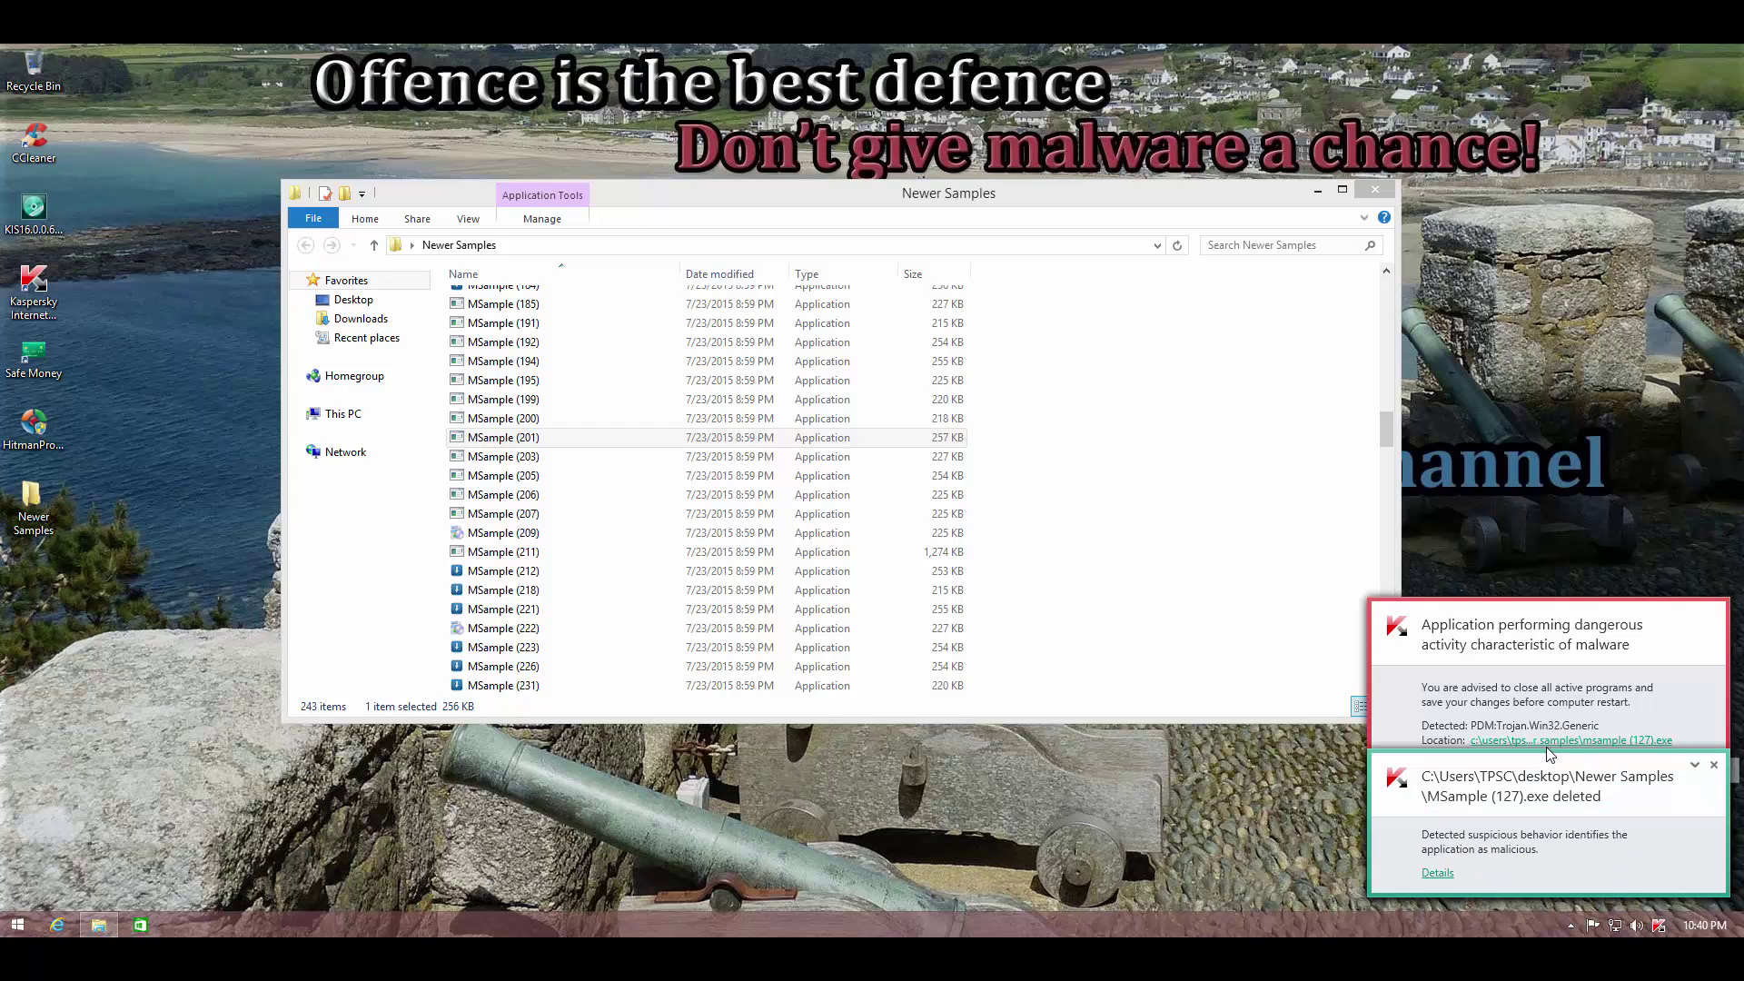
left_click(1714, 765)
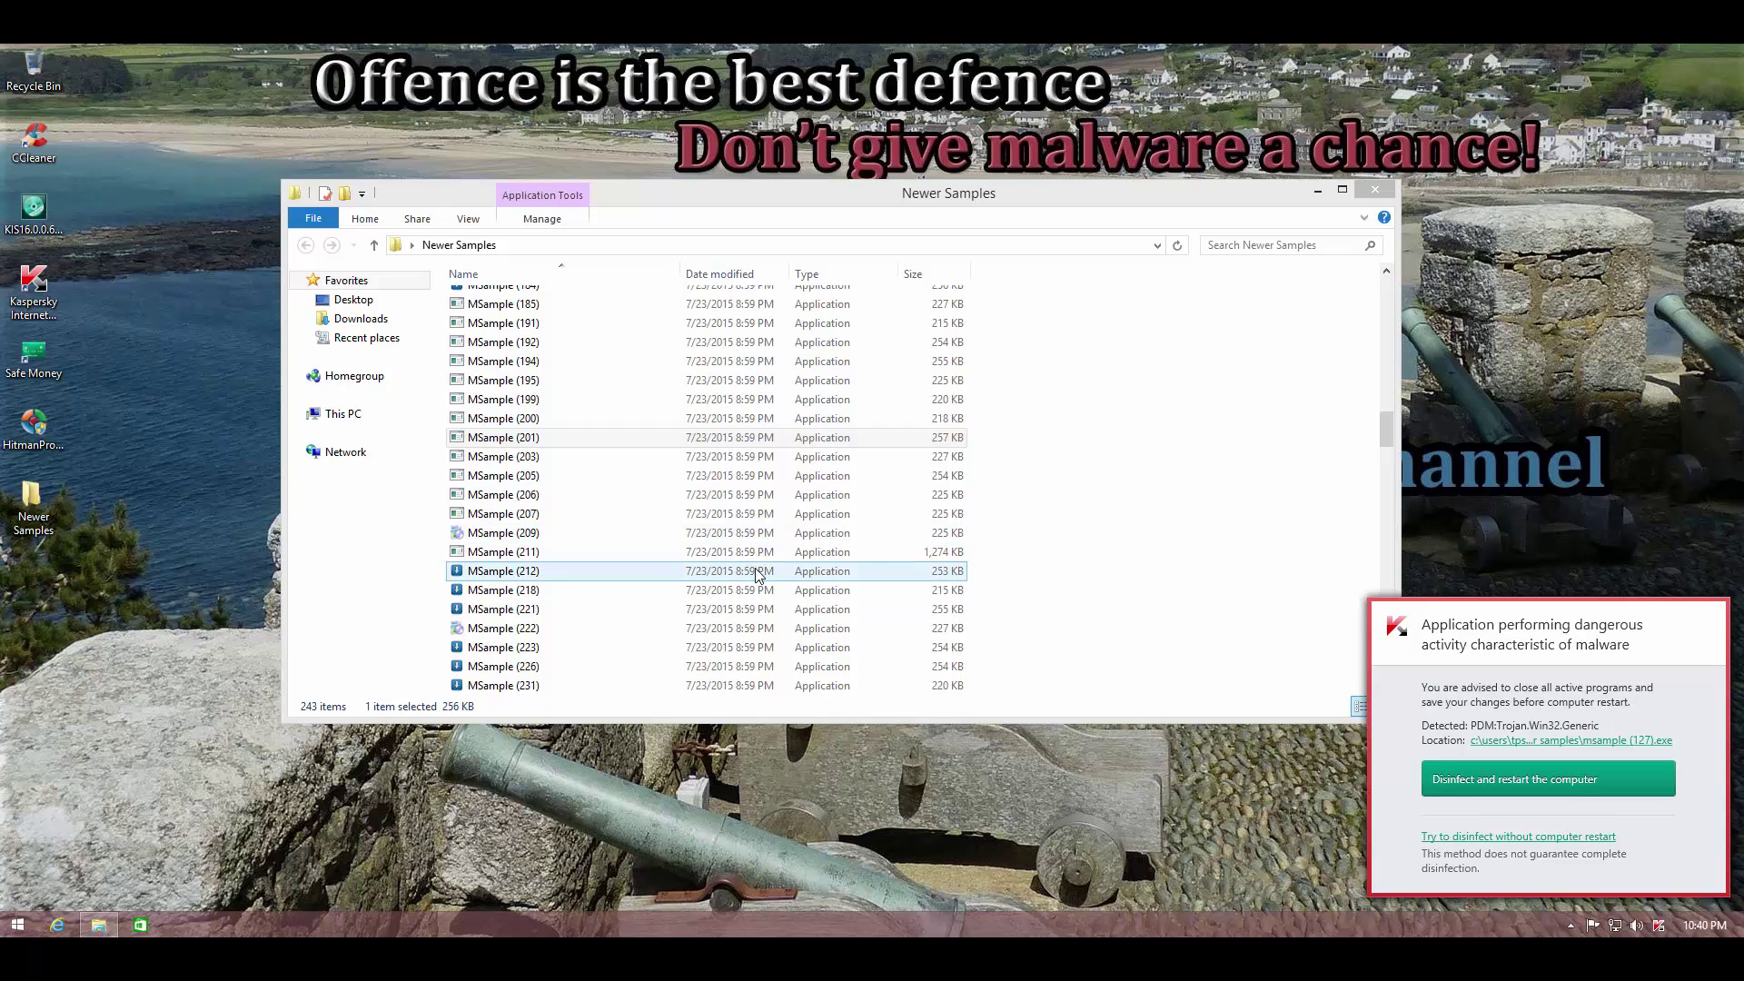
Step: Run MSample (211) and further samples down the Newer Samples list, allowing changes
left_click(612, 609)
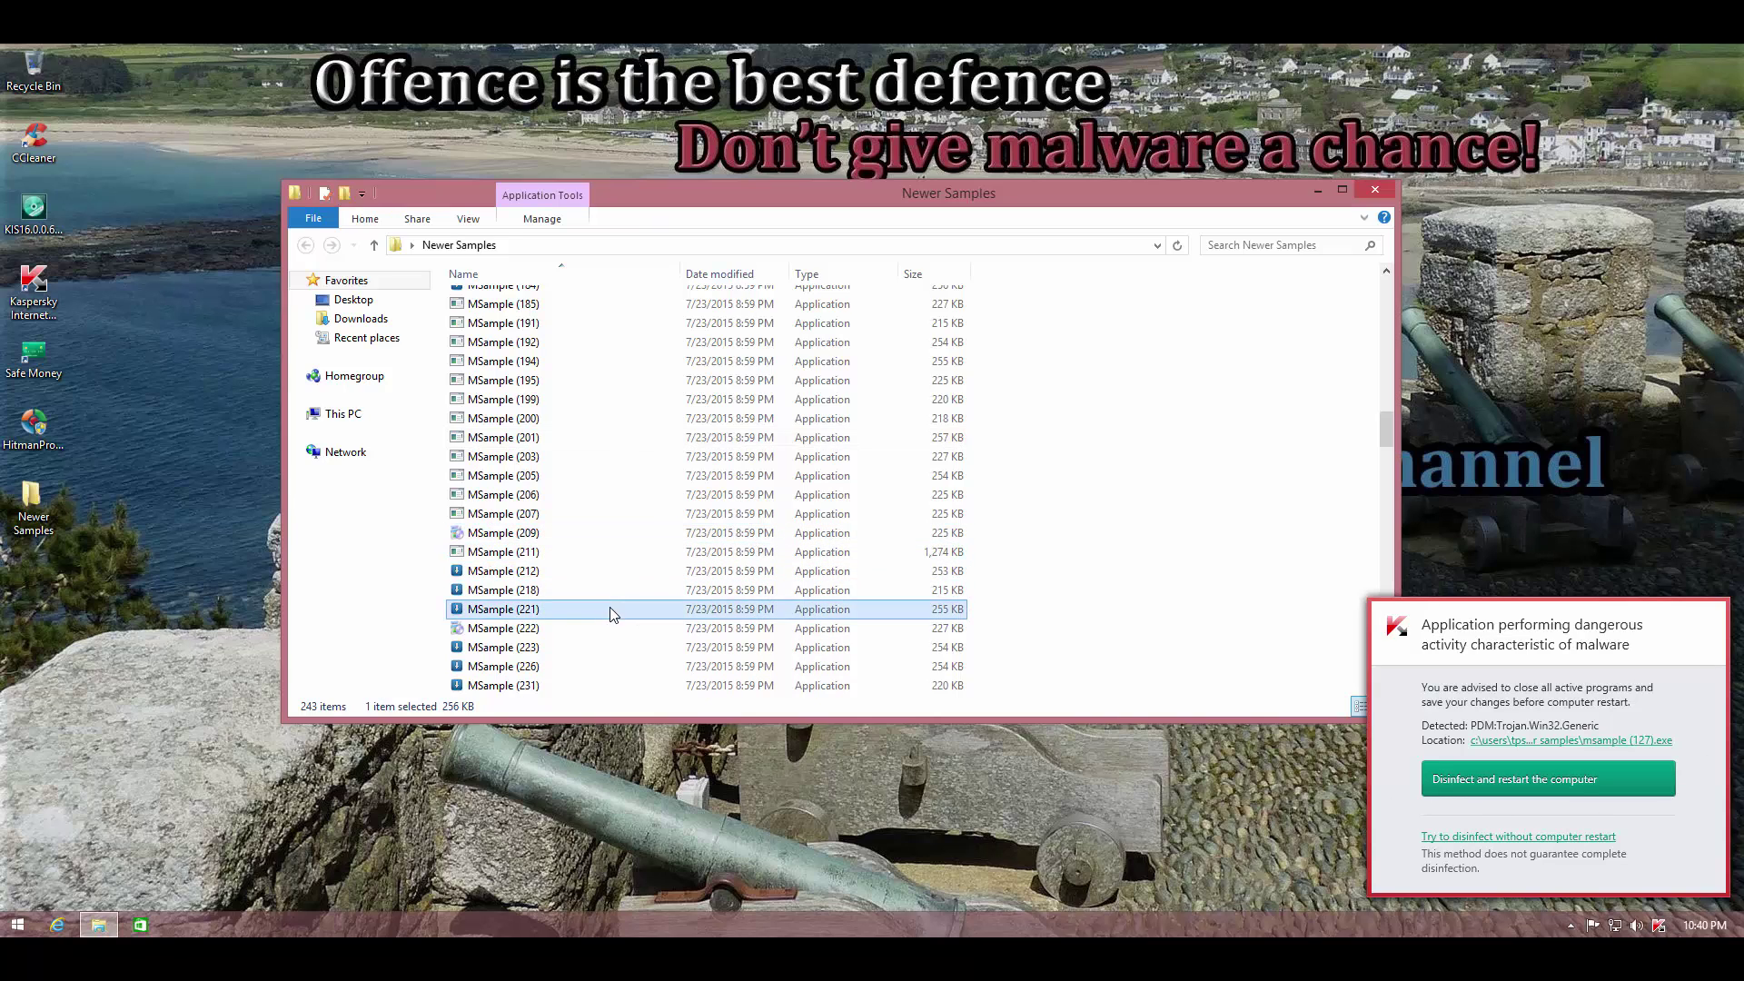
double_click(471, 553)
scroll(552, 536, "down", 3)
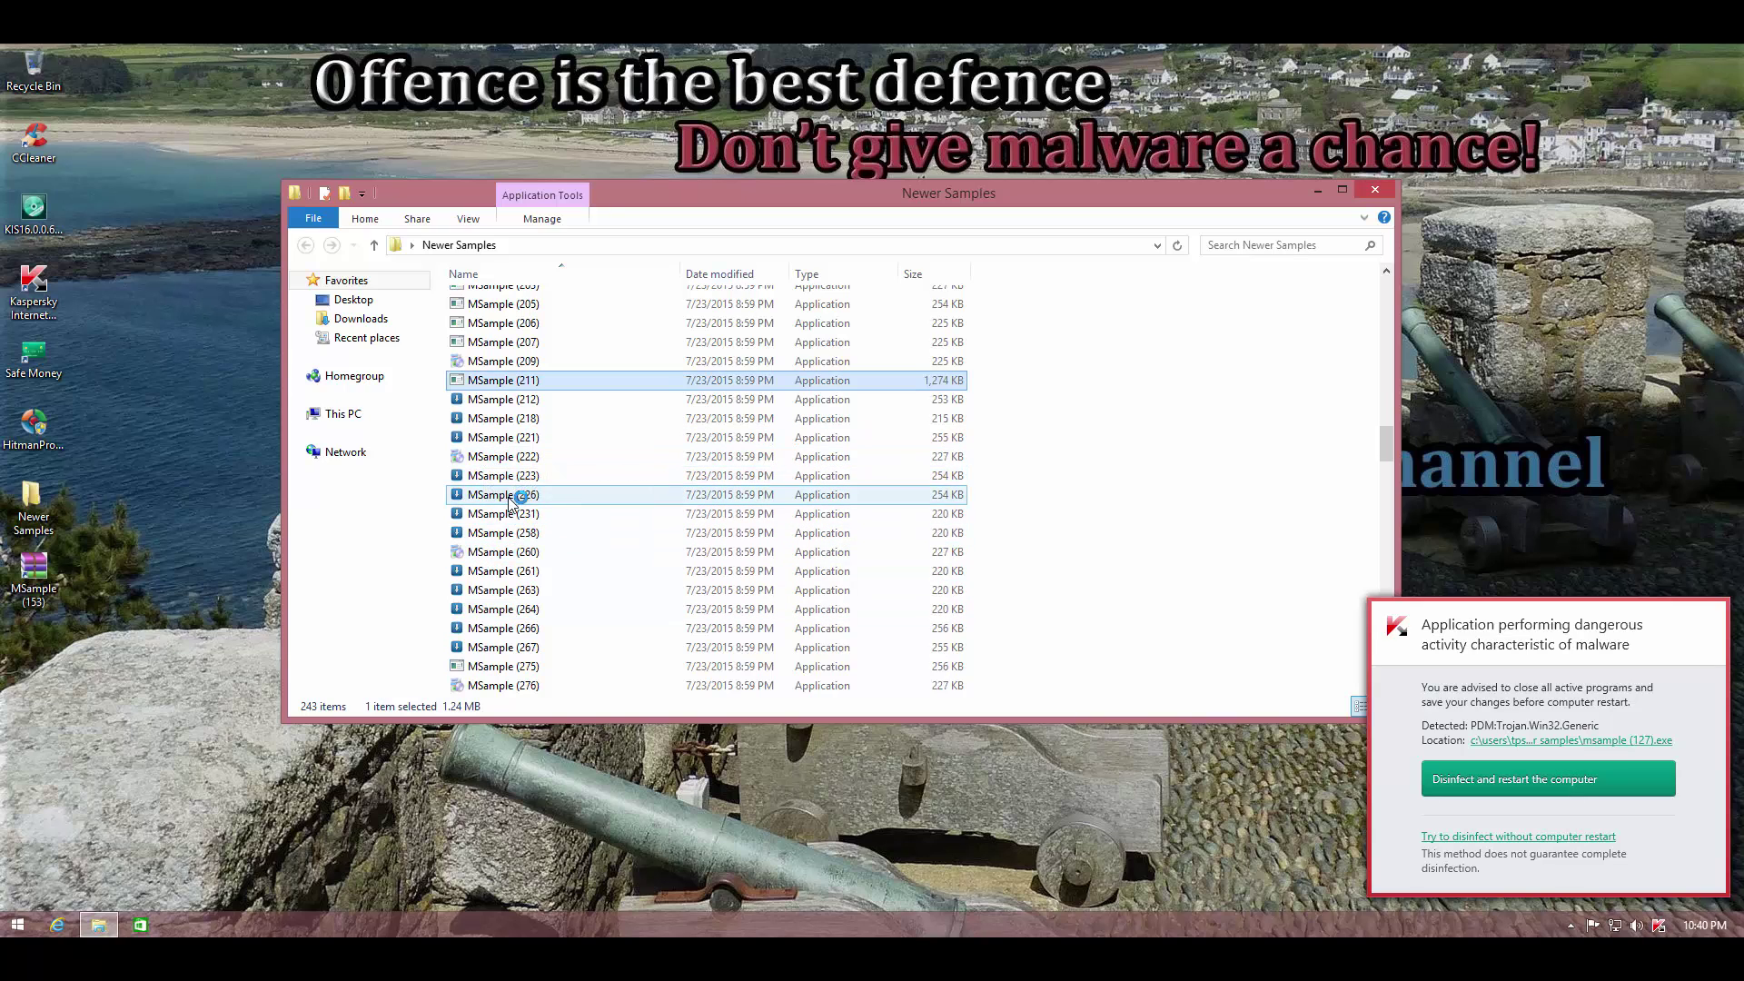
left_click(482, 608)
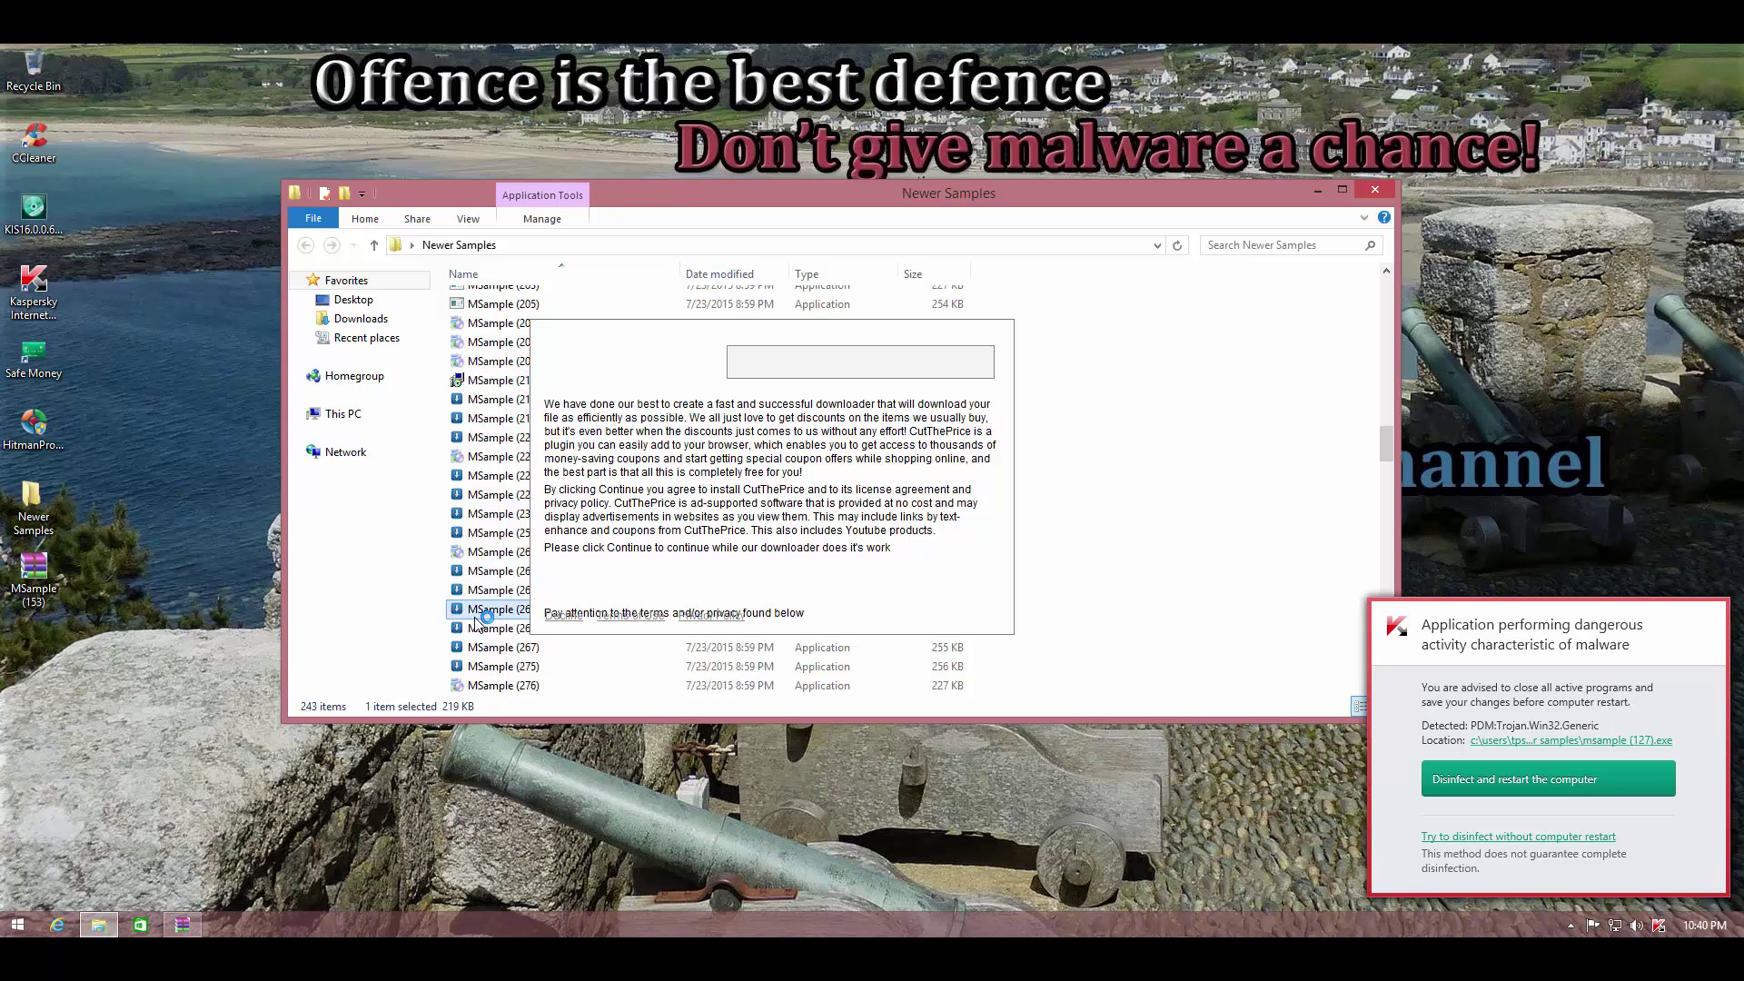
scroll(479, 613, "down", 4)
left_click(477, 629)
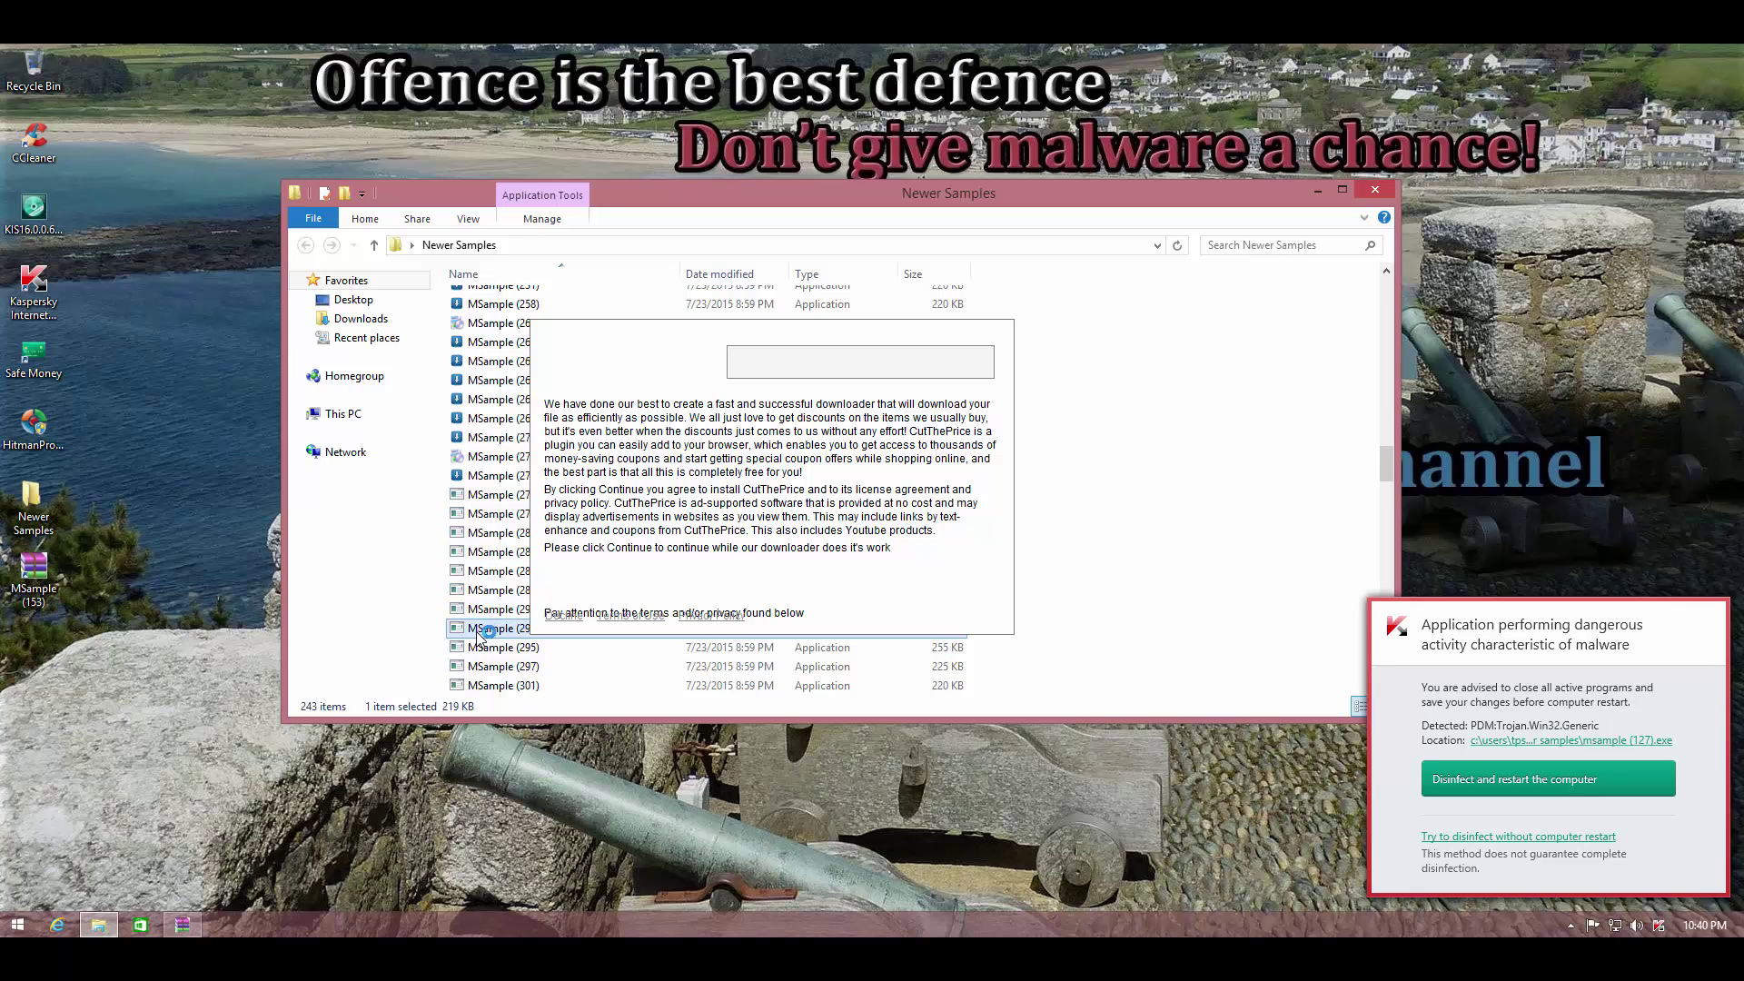
scroll(486, 634, "down", 20)
left_click(496, 629)
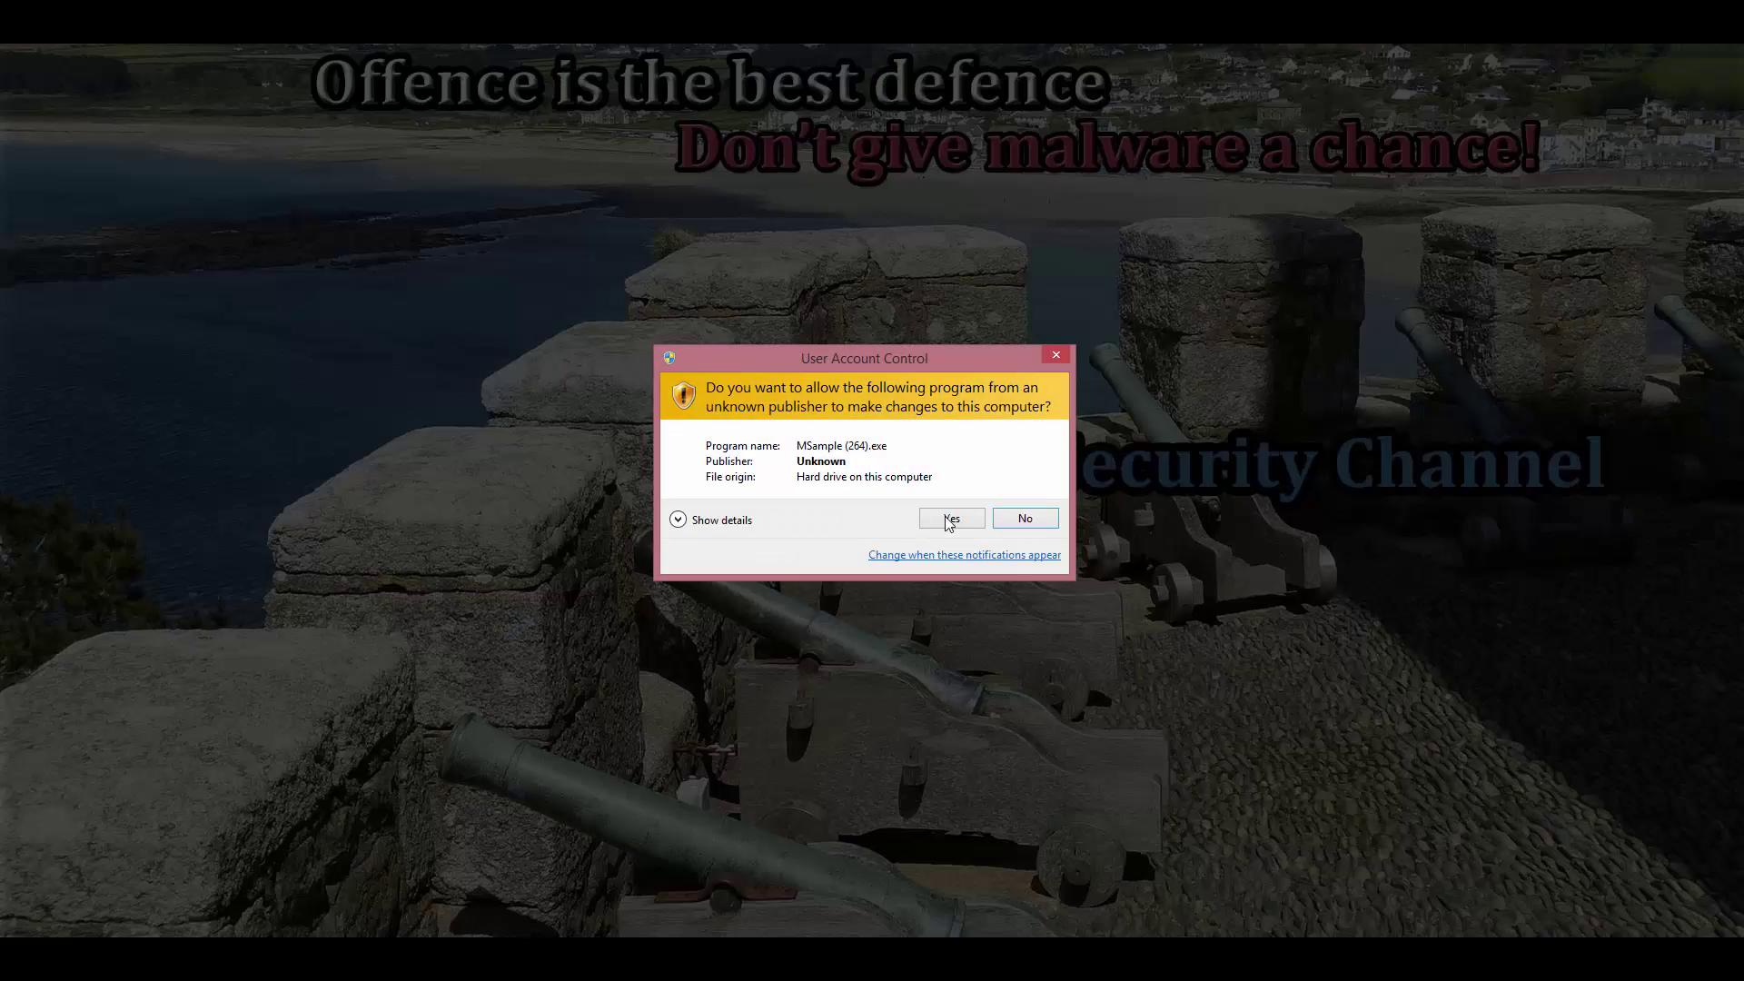
left_click(952, 521)
Step: Run more samples near the list end, including MSample (559) and MSample (560)
double_click(511, 554)
scroll(510, 556, "up", 6)
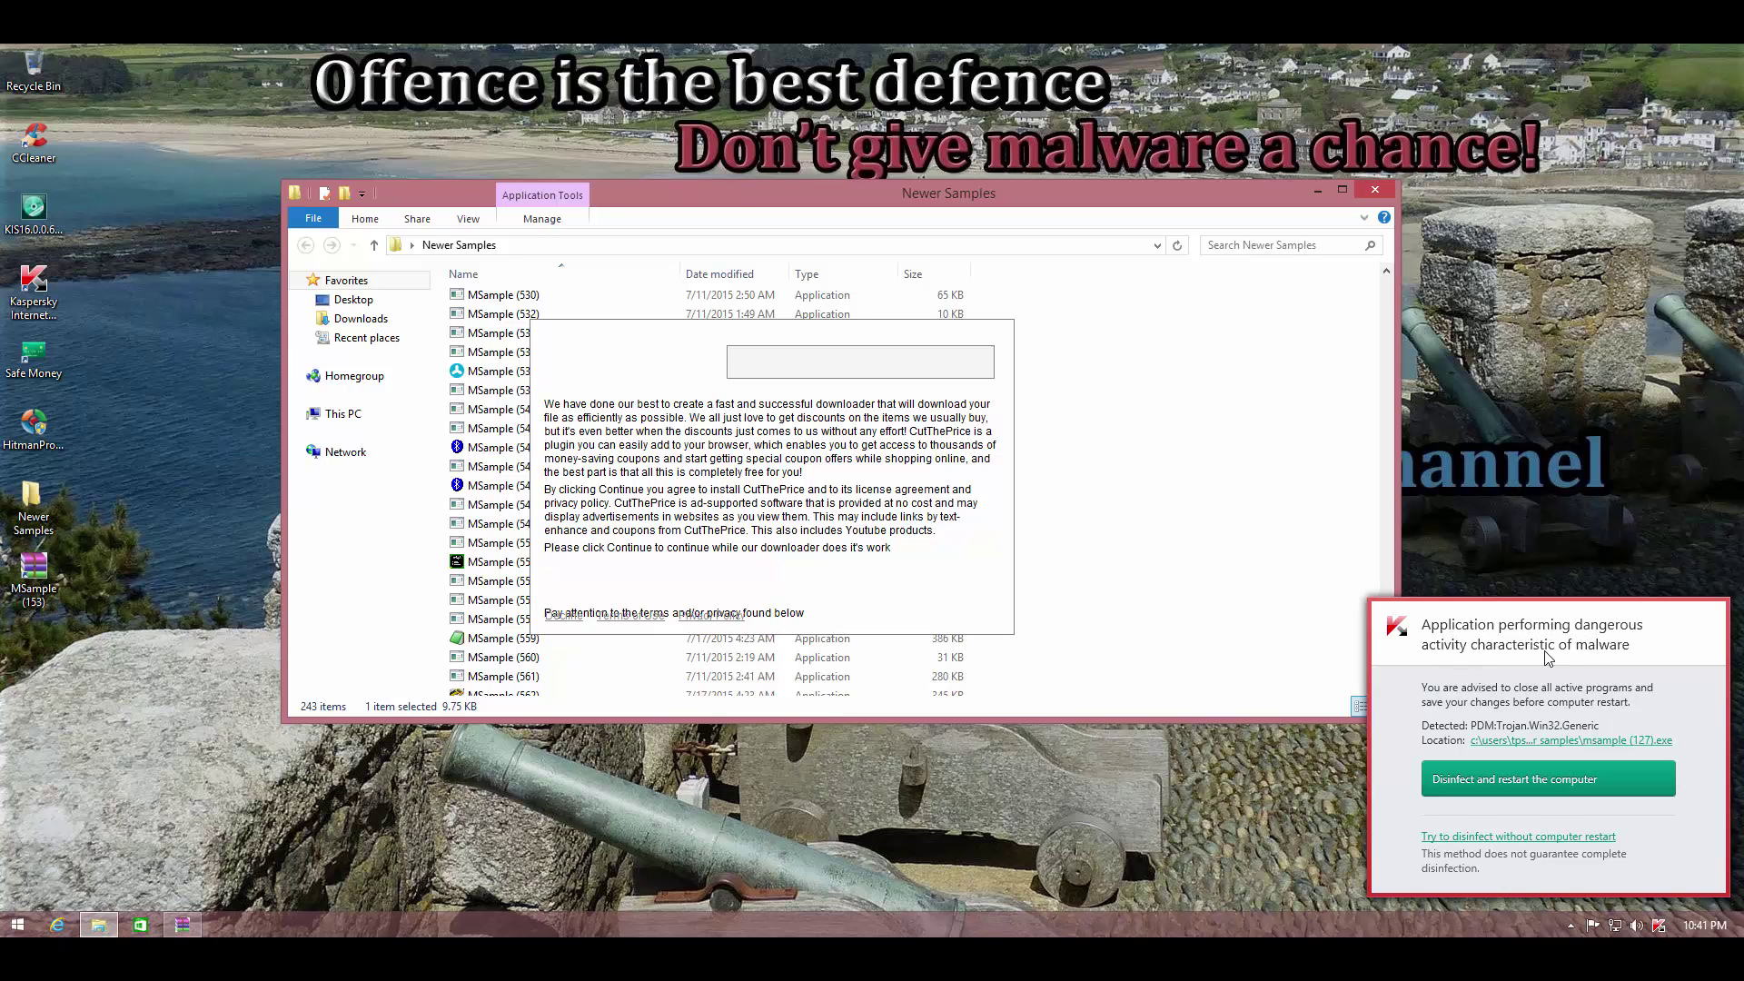
double_click(499, 639)
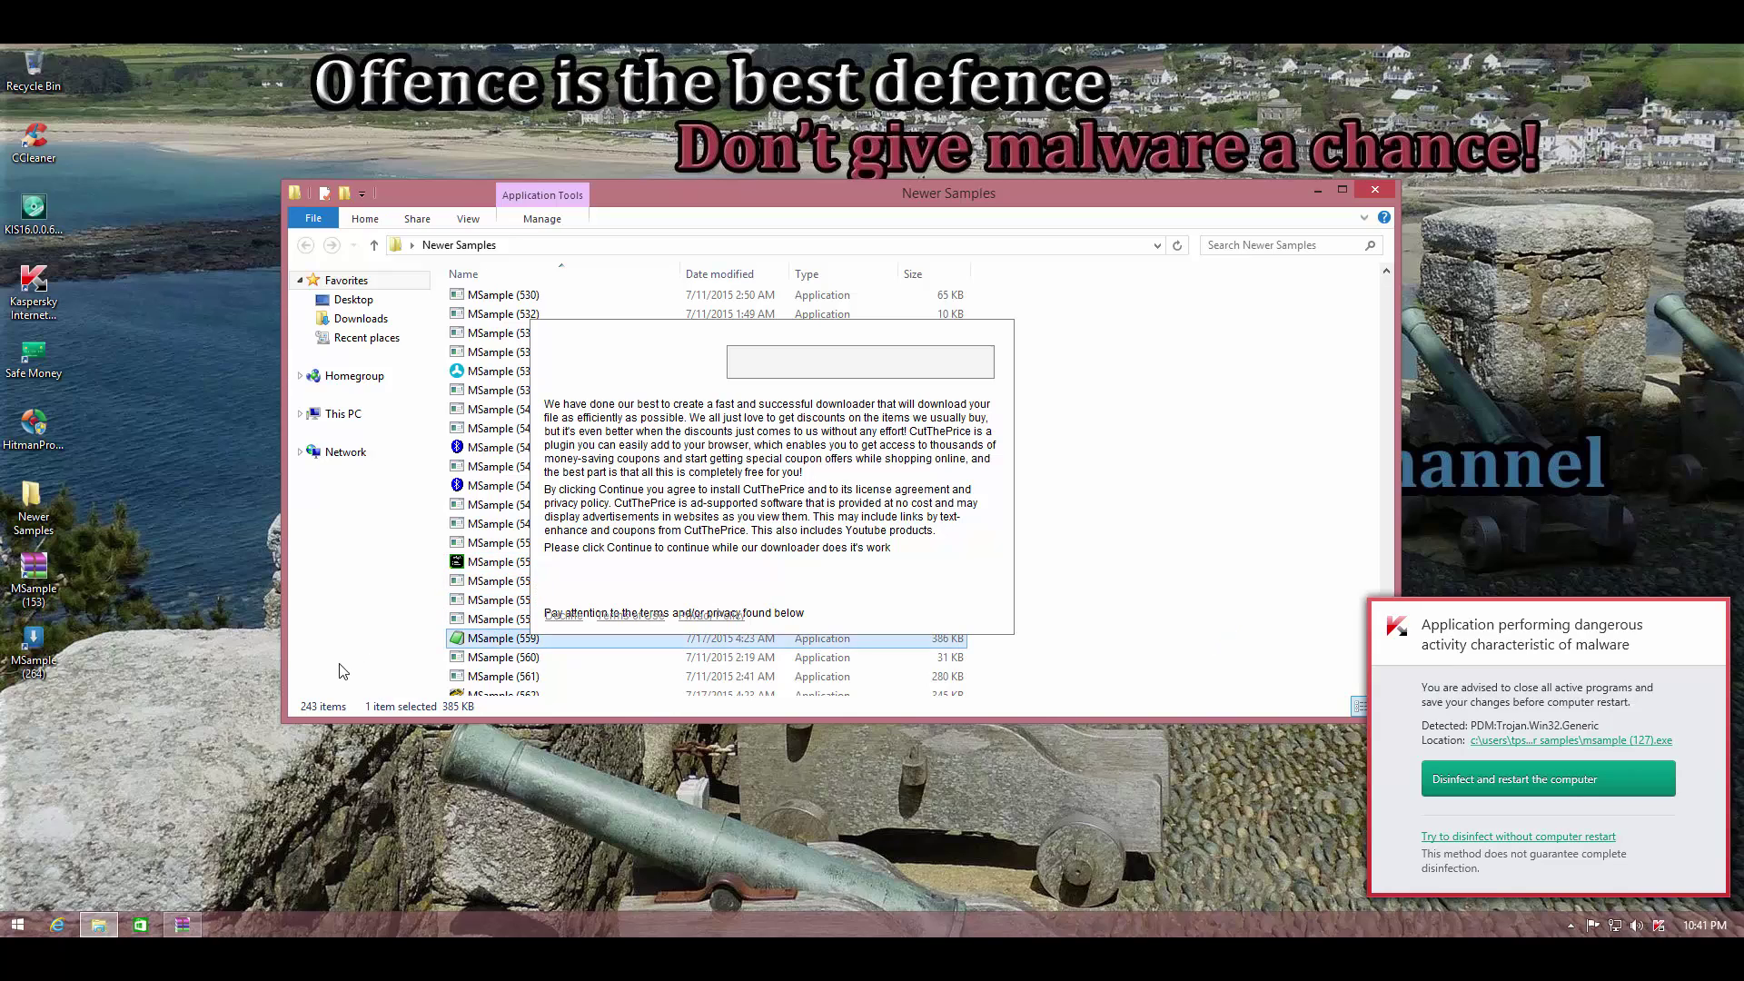
double_click(504, 658)
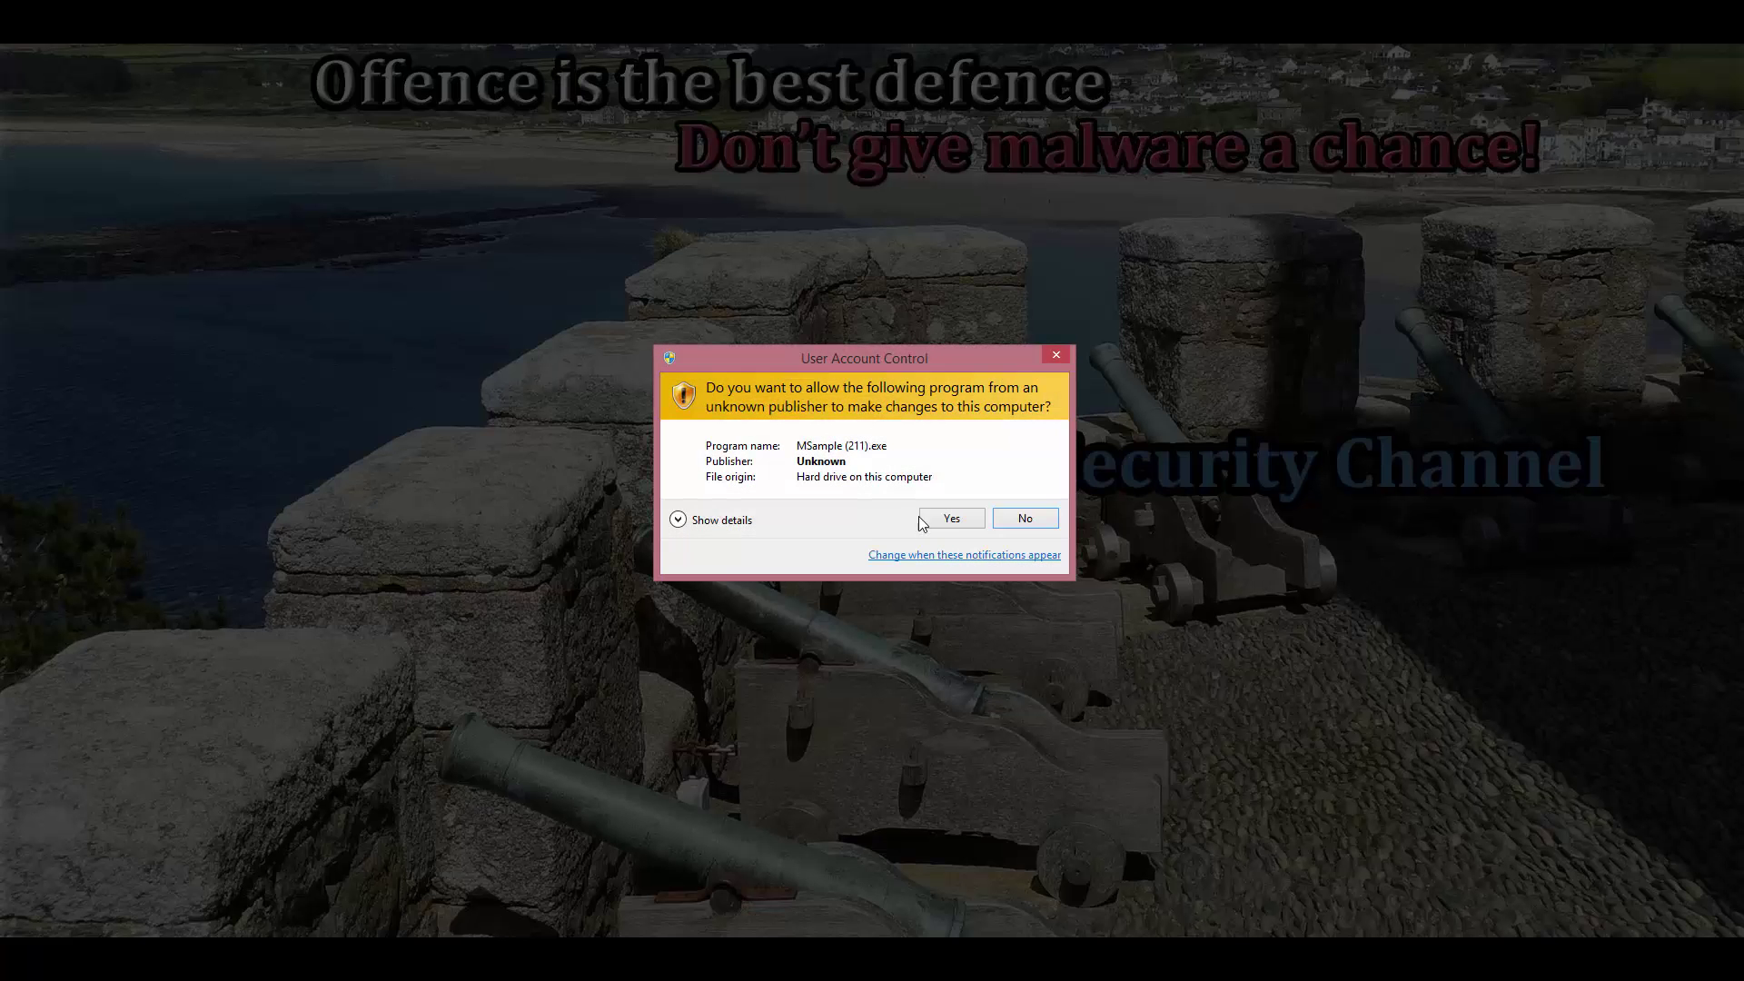
Step: Allow MSample (211), dismiss the rollback notices and rundll32 bad-image error, and move Kaspersky aside
left_click(943, 515)
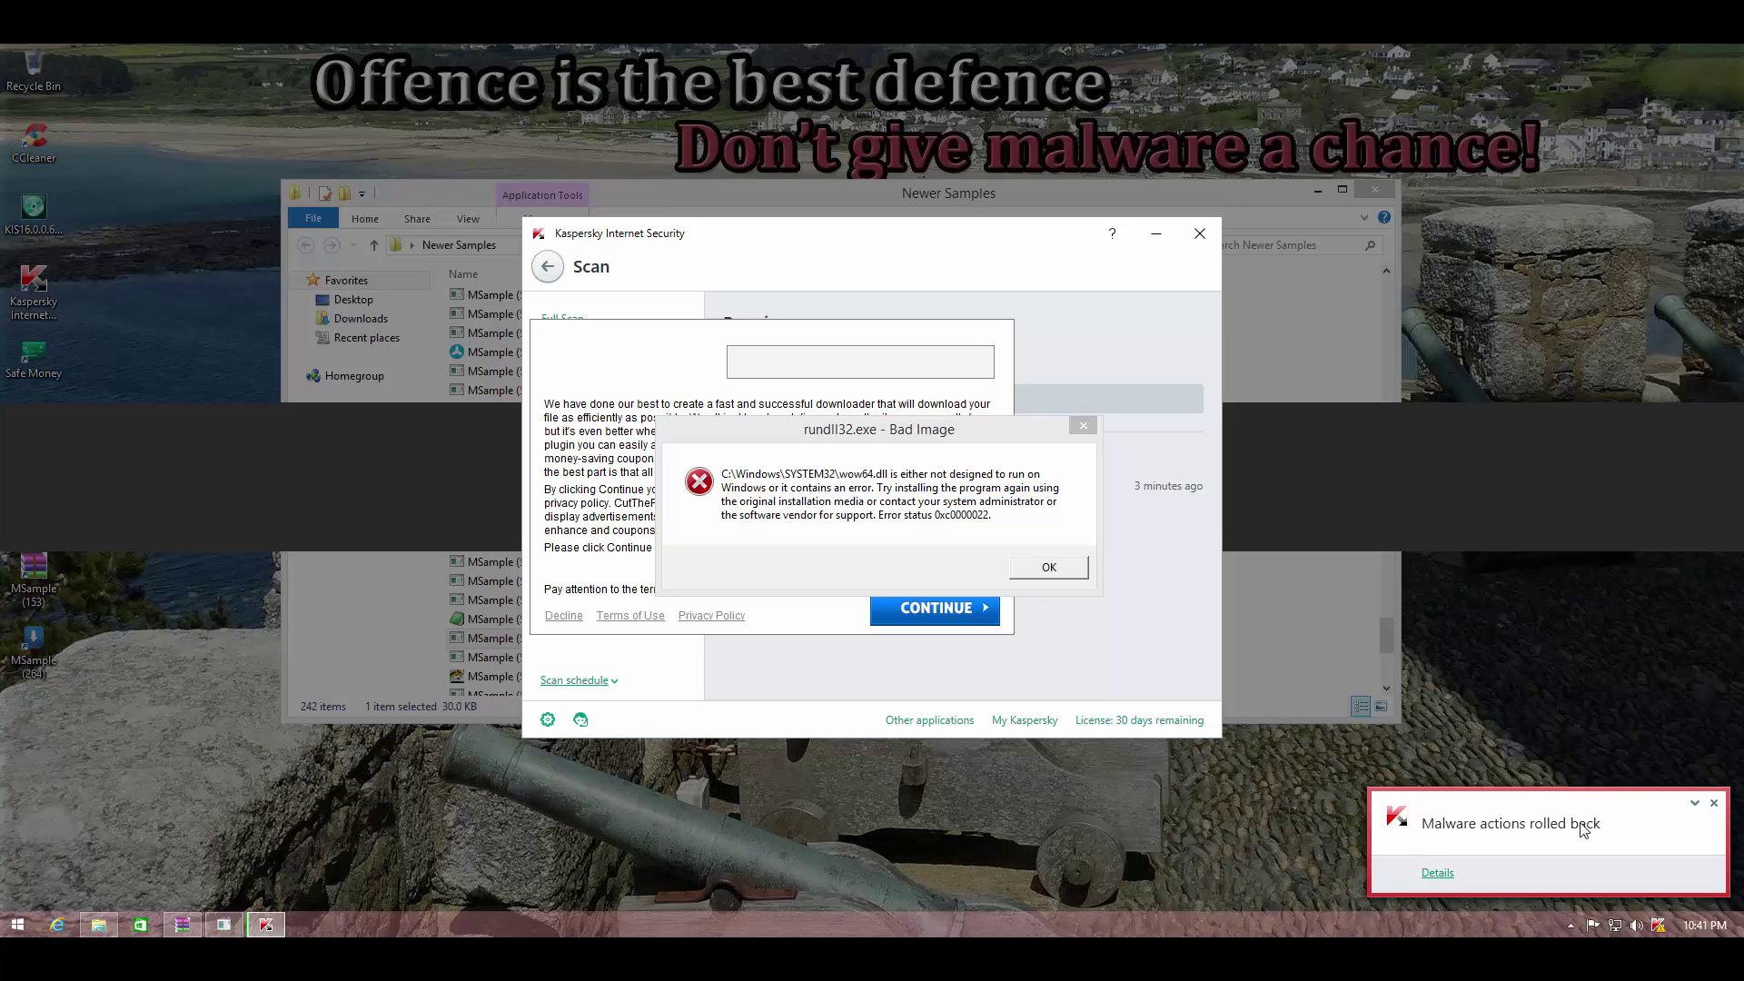
left_click(1716, 803)
left_click(1045, 569)
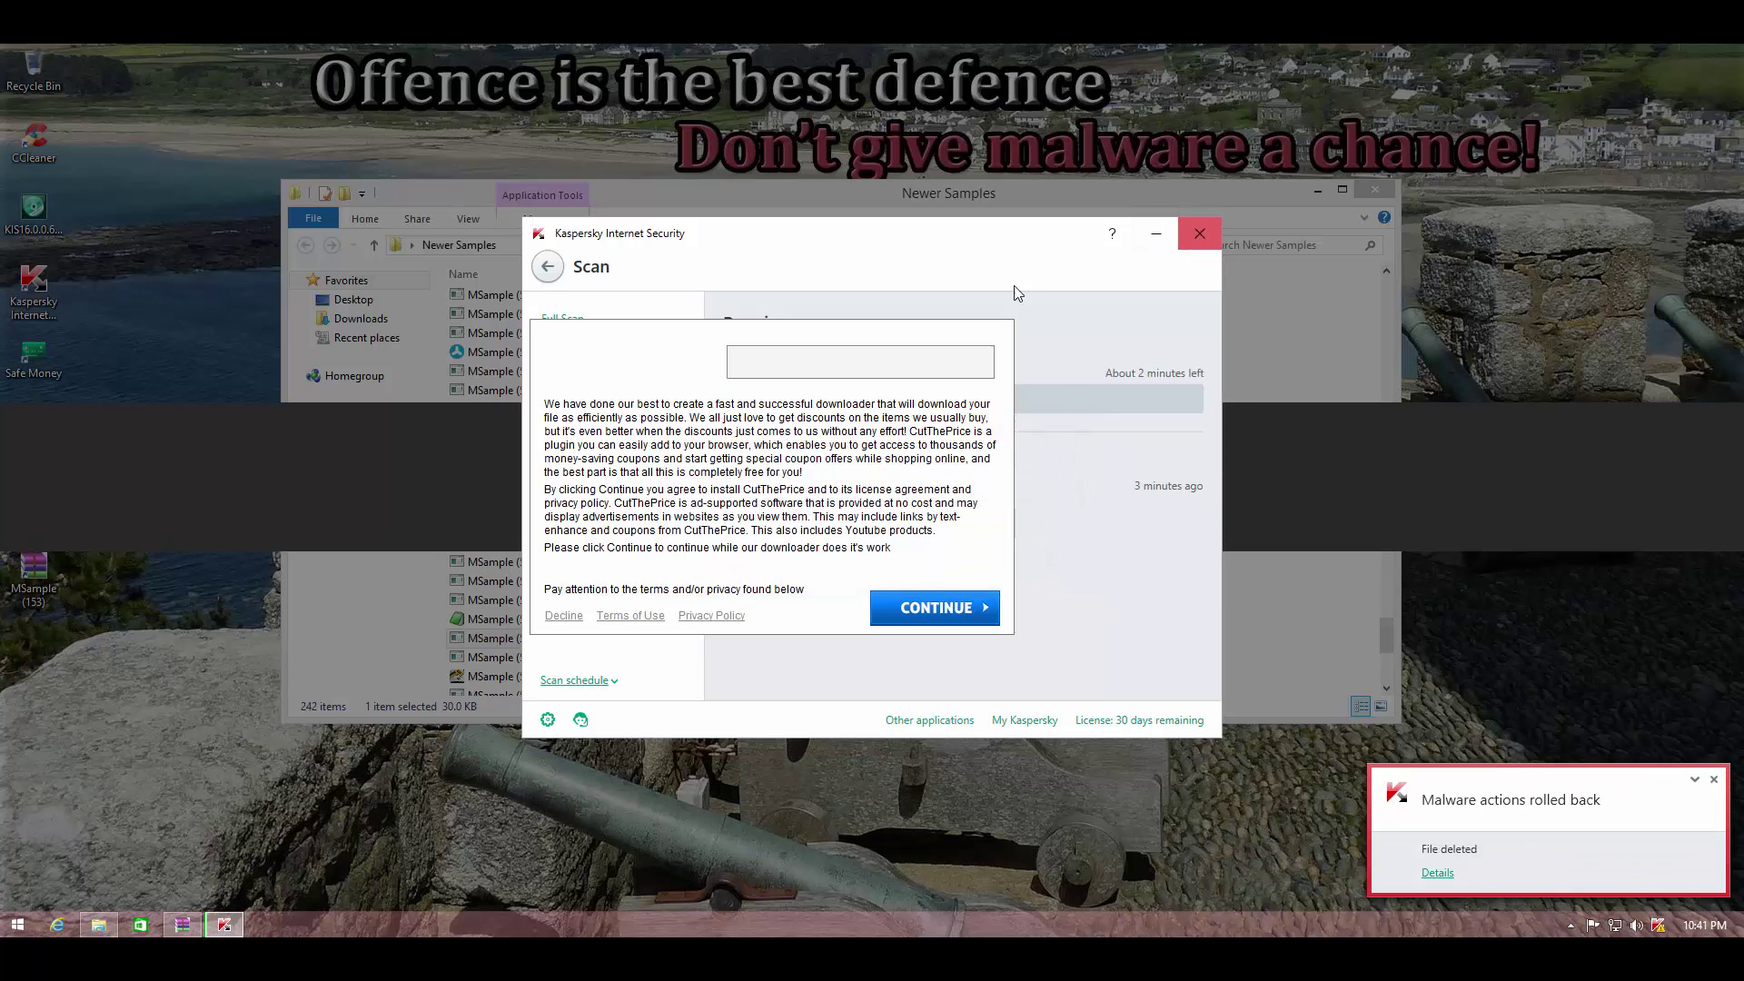
left_click(1714, 781)
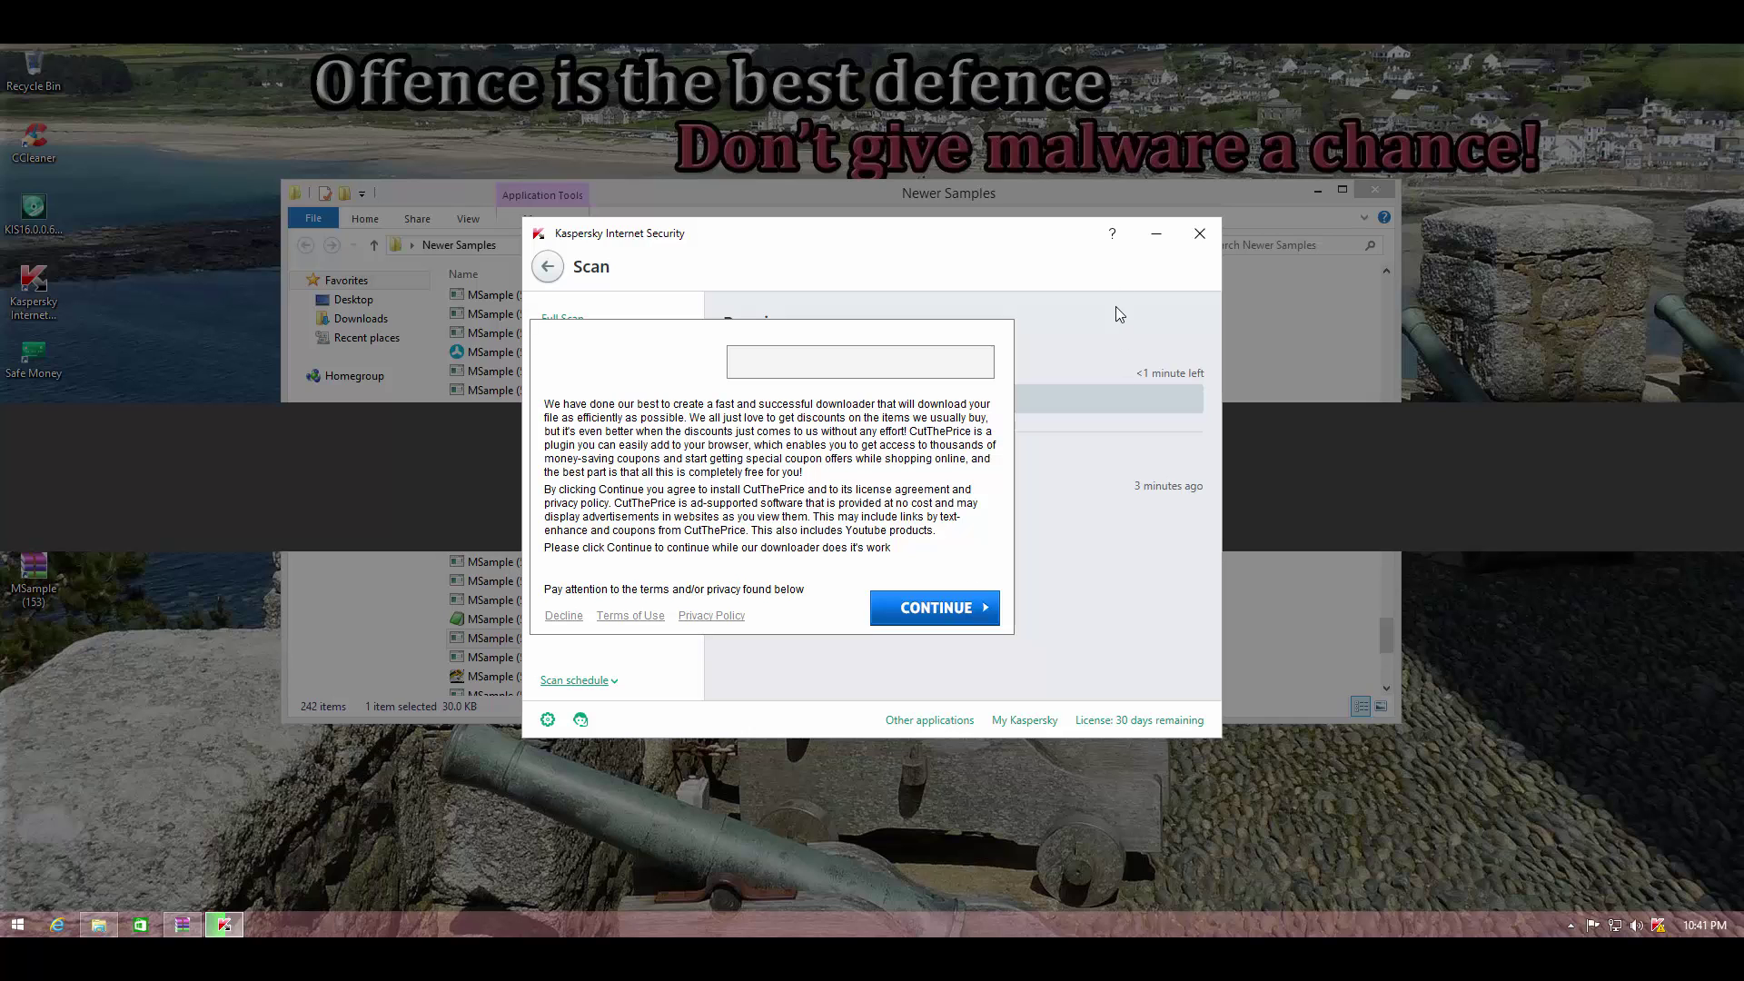
left_click_drag(1020, 234, 1399, 212)
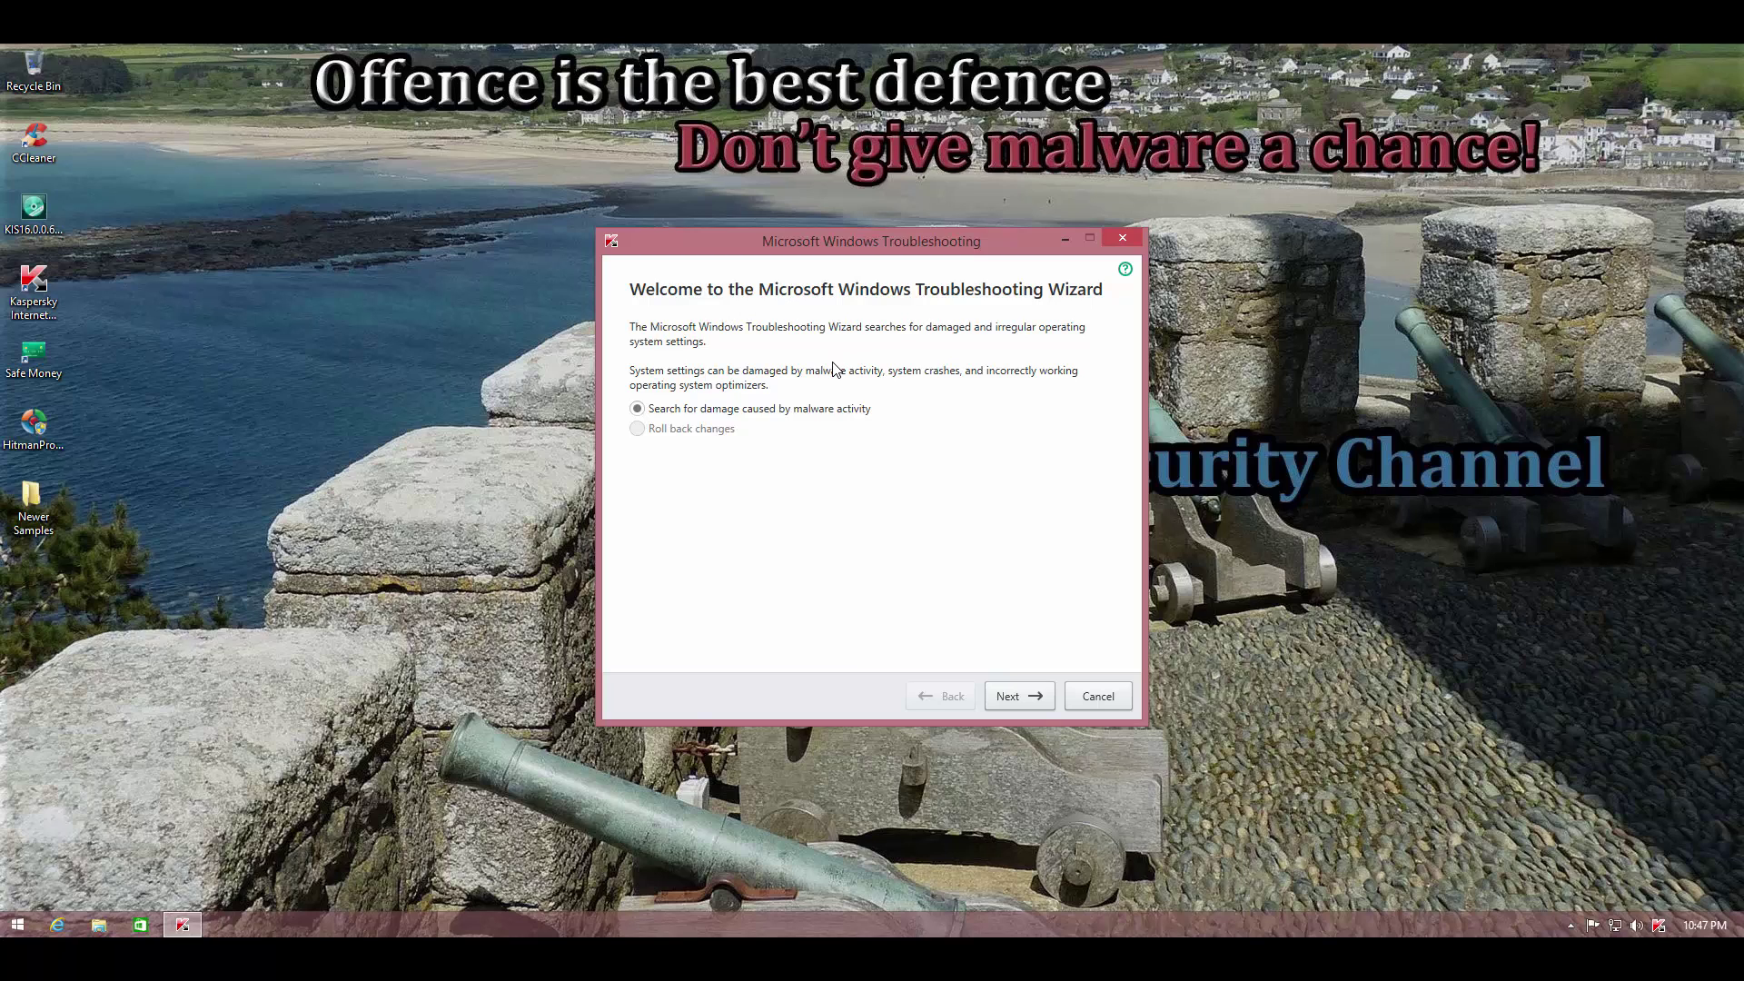
Step: Search for malware damage, apply the recommended autorun and service fixes, and finish
left_click(1038, 708)
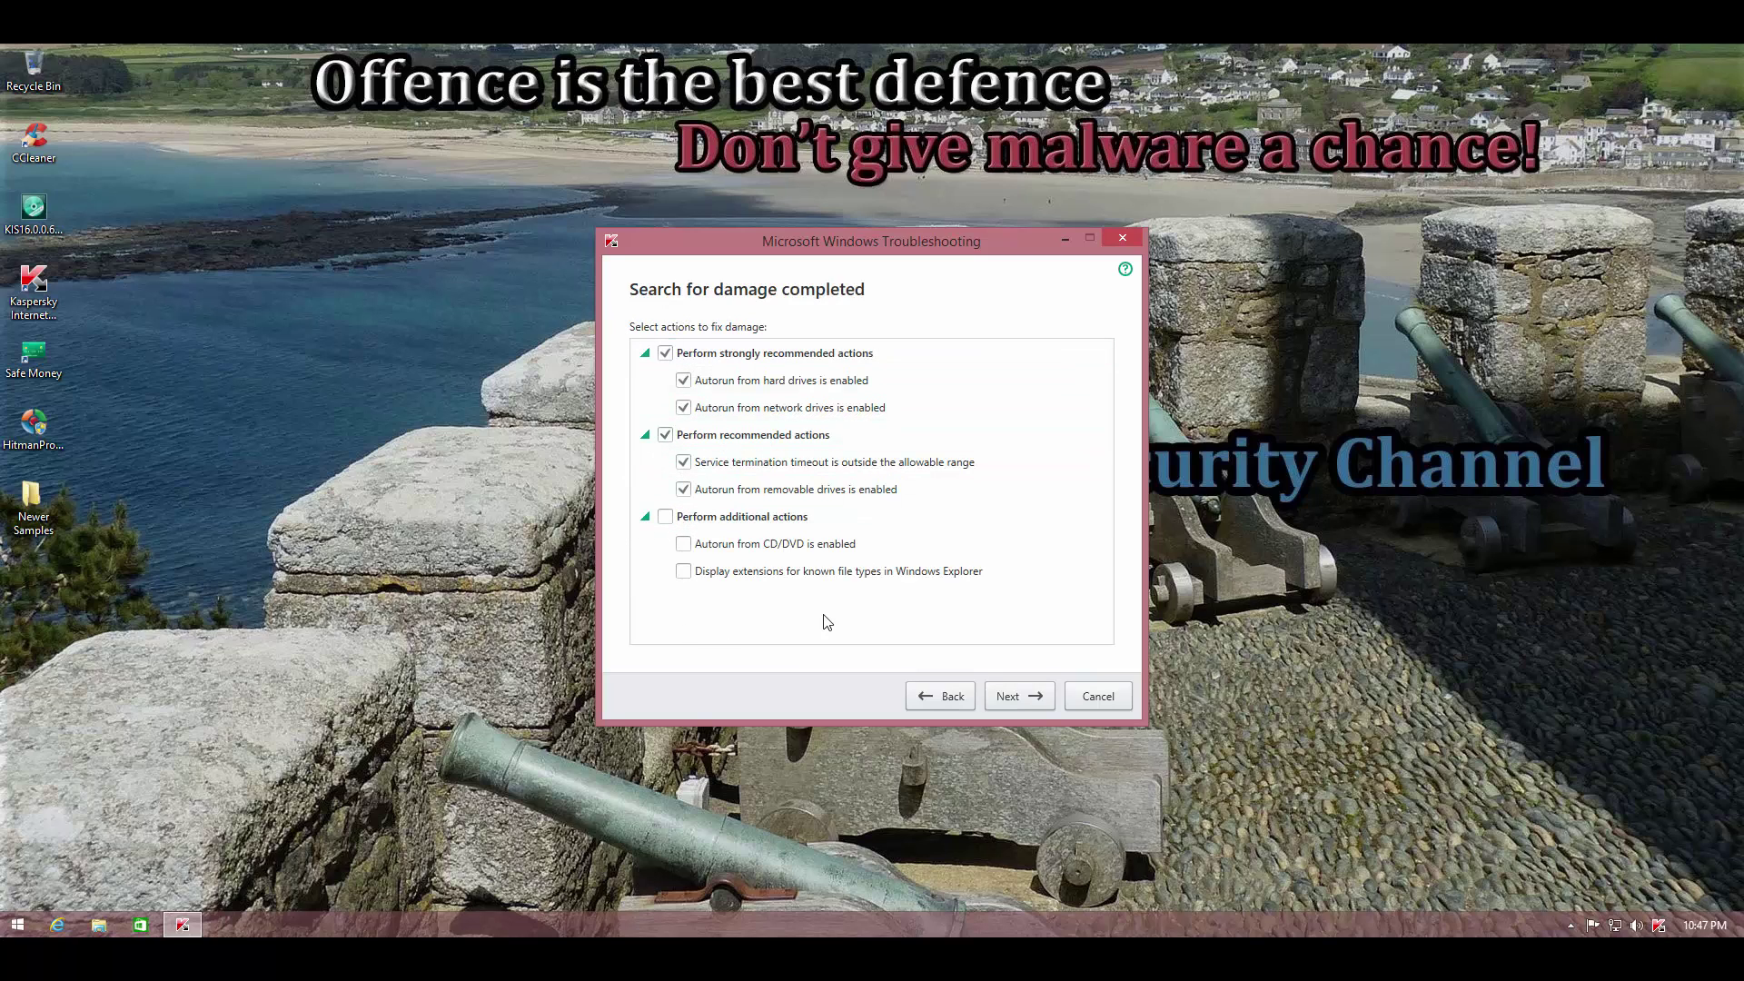
left_click(1019, 696)
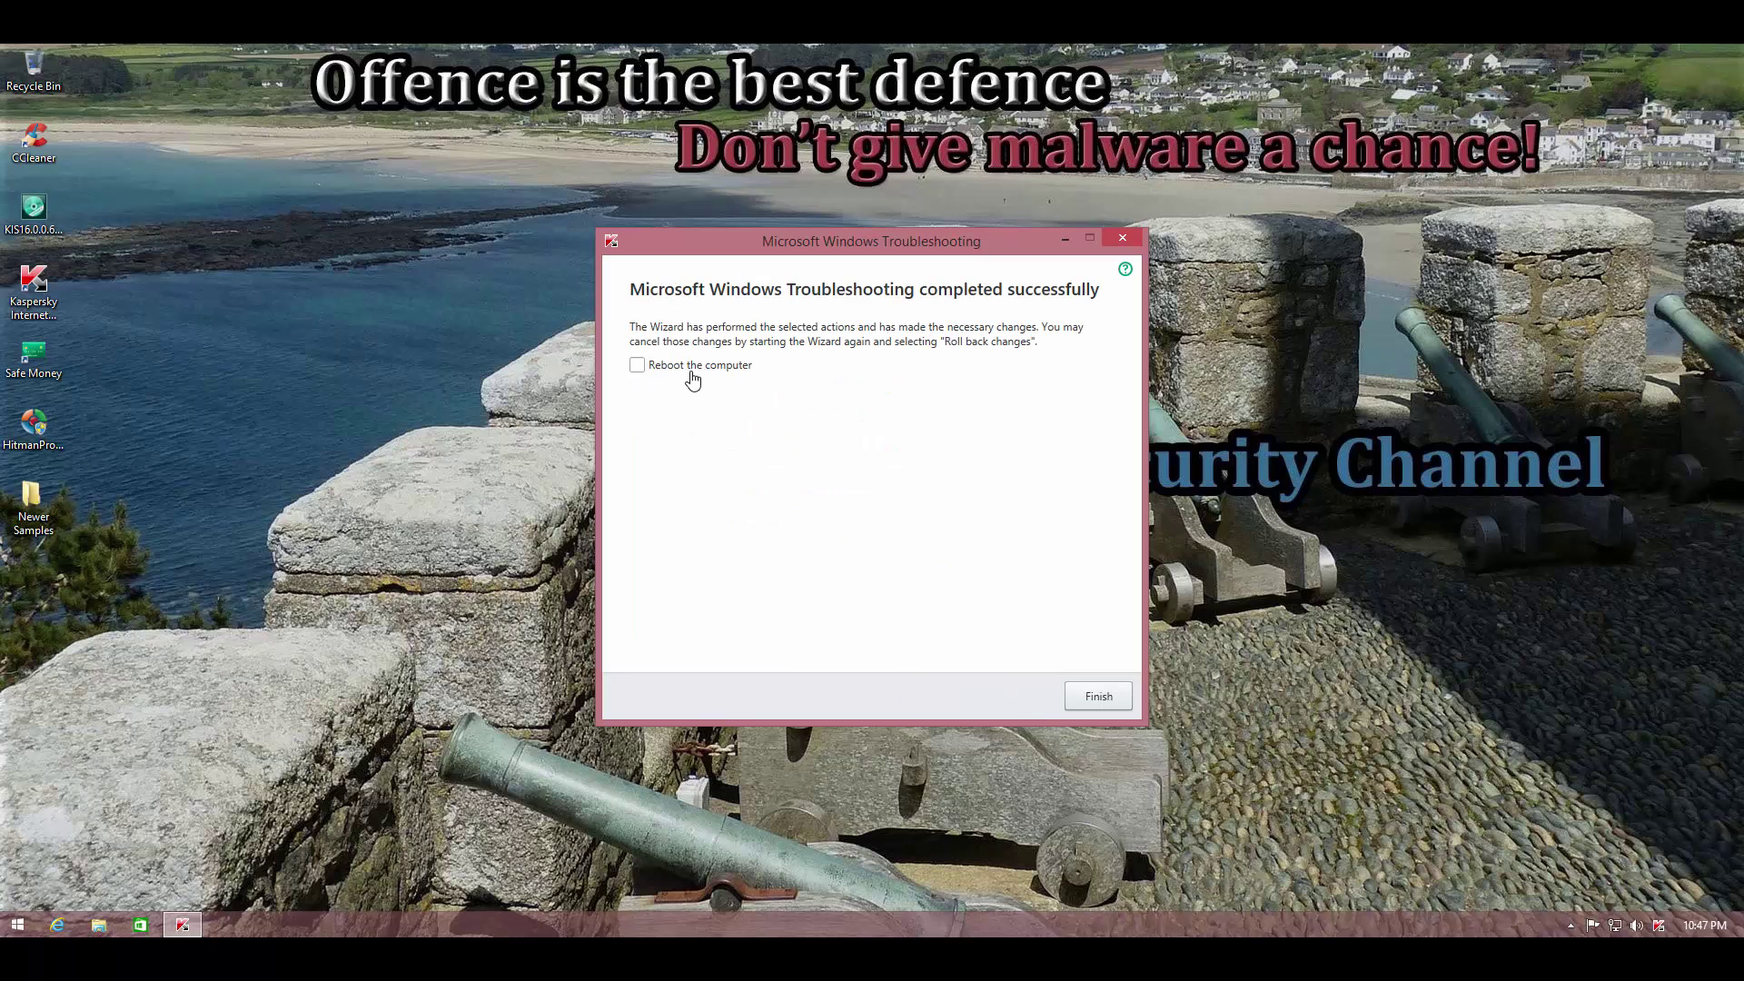
left_click(1097, 695)
Step: Reopen Newer Samples and launch MSample (25), (147), (170), (171) and others
double_click(36, 508)
double_click(462, 476)
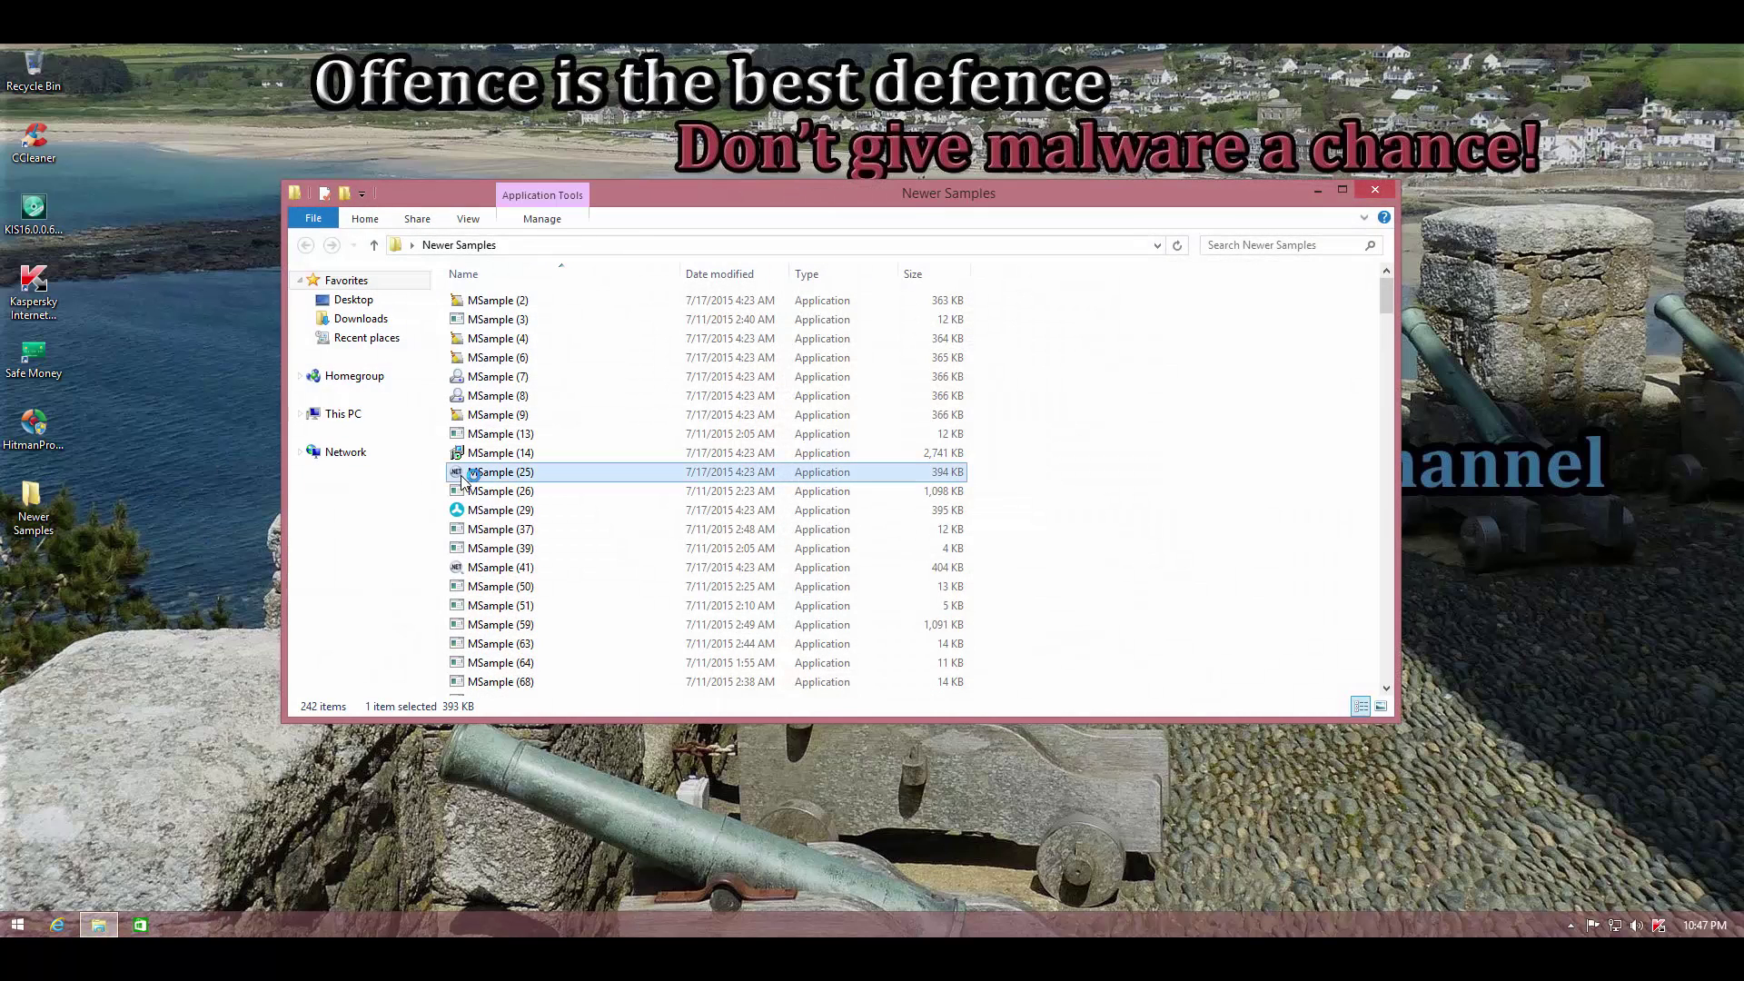
left_click(495, 548)
scroll(504, 554, "down", 18)
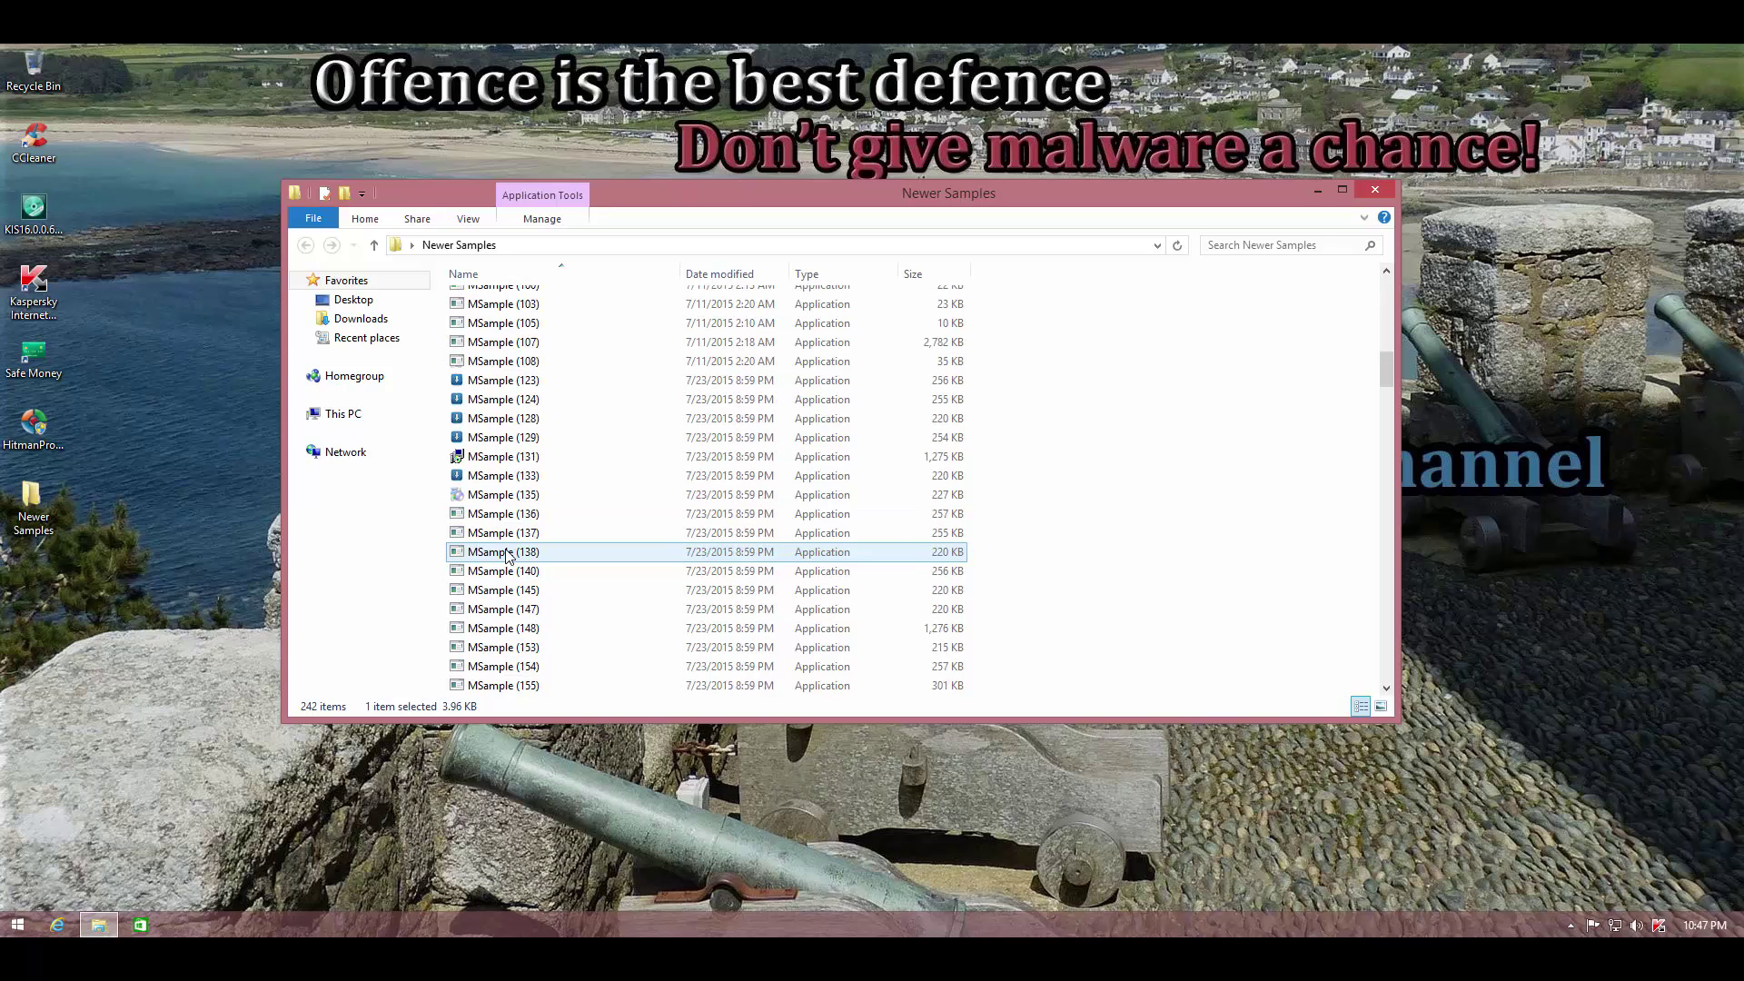
left_click(504, 439)
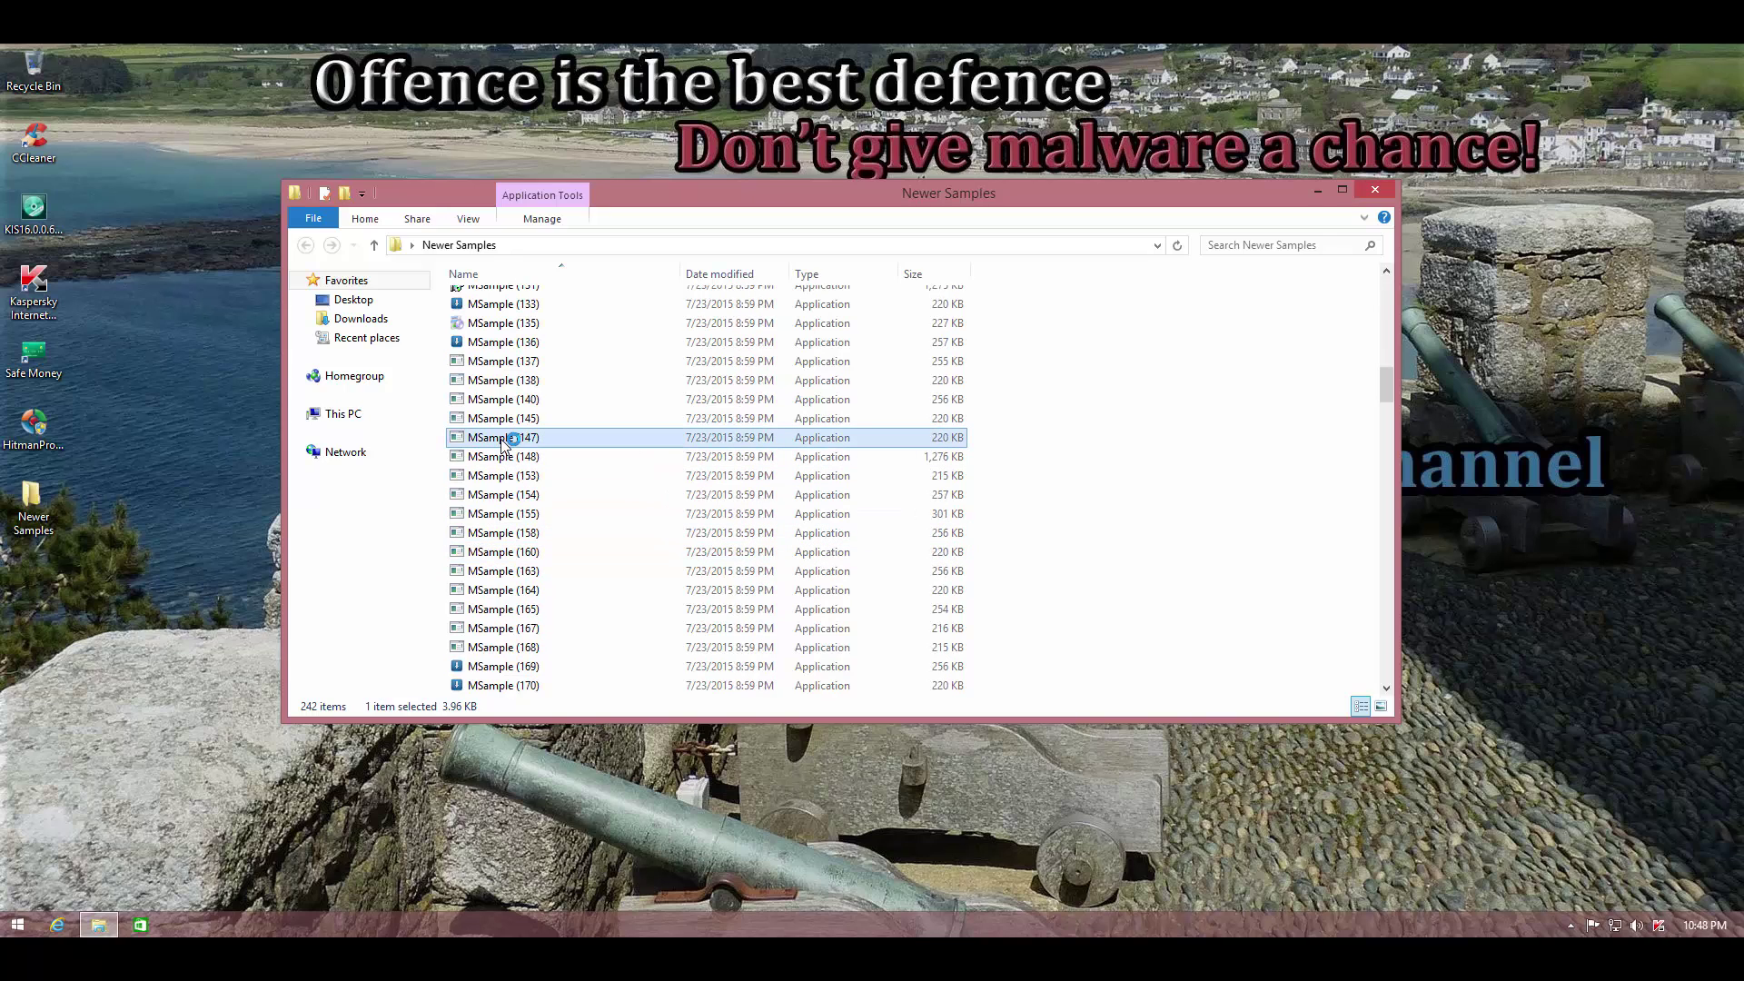
scroll(504, 439, "down", 4)
left_click(511, 459)
left_click(509, 475)
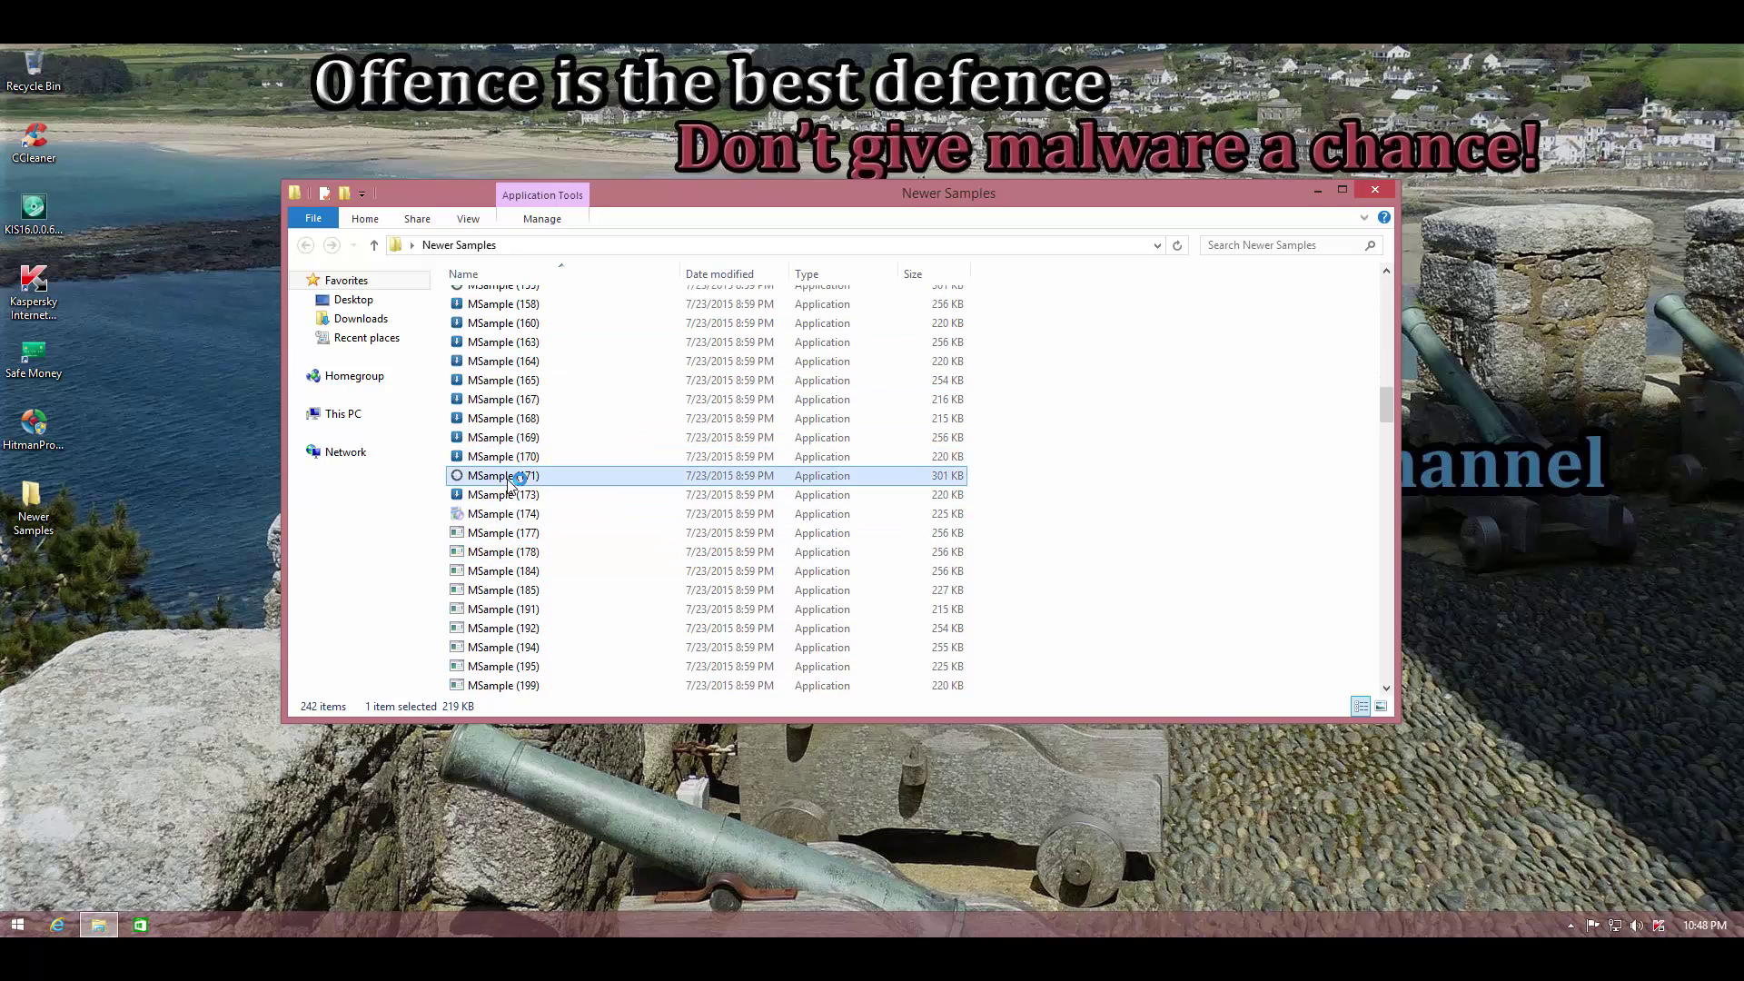
scroll(509, 481, "down", 20)
scroll(508, 595, "down", 20)
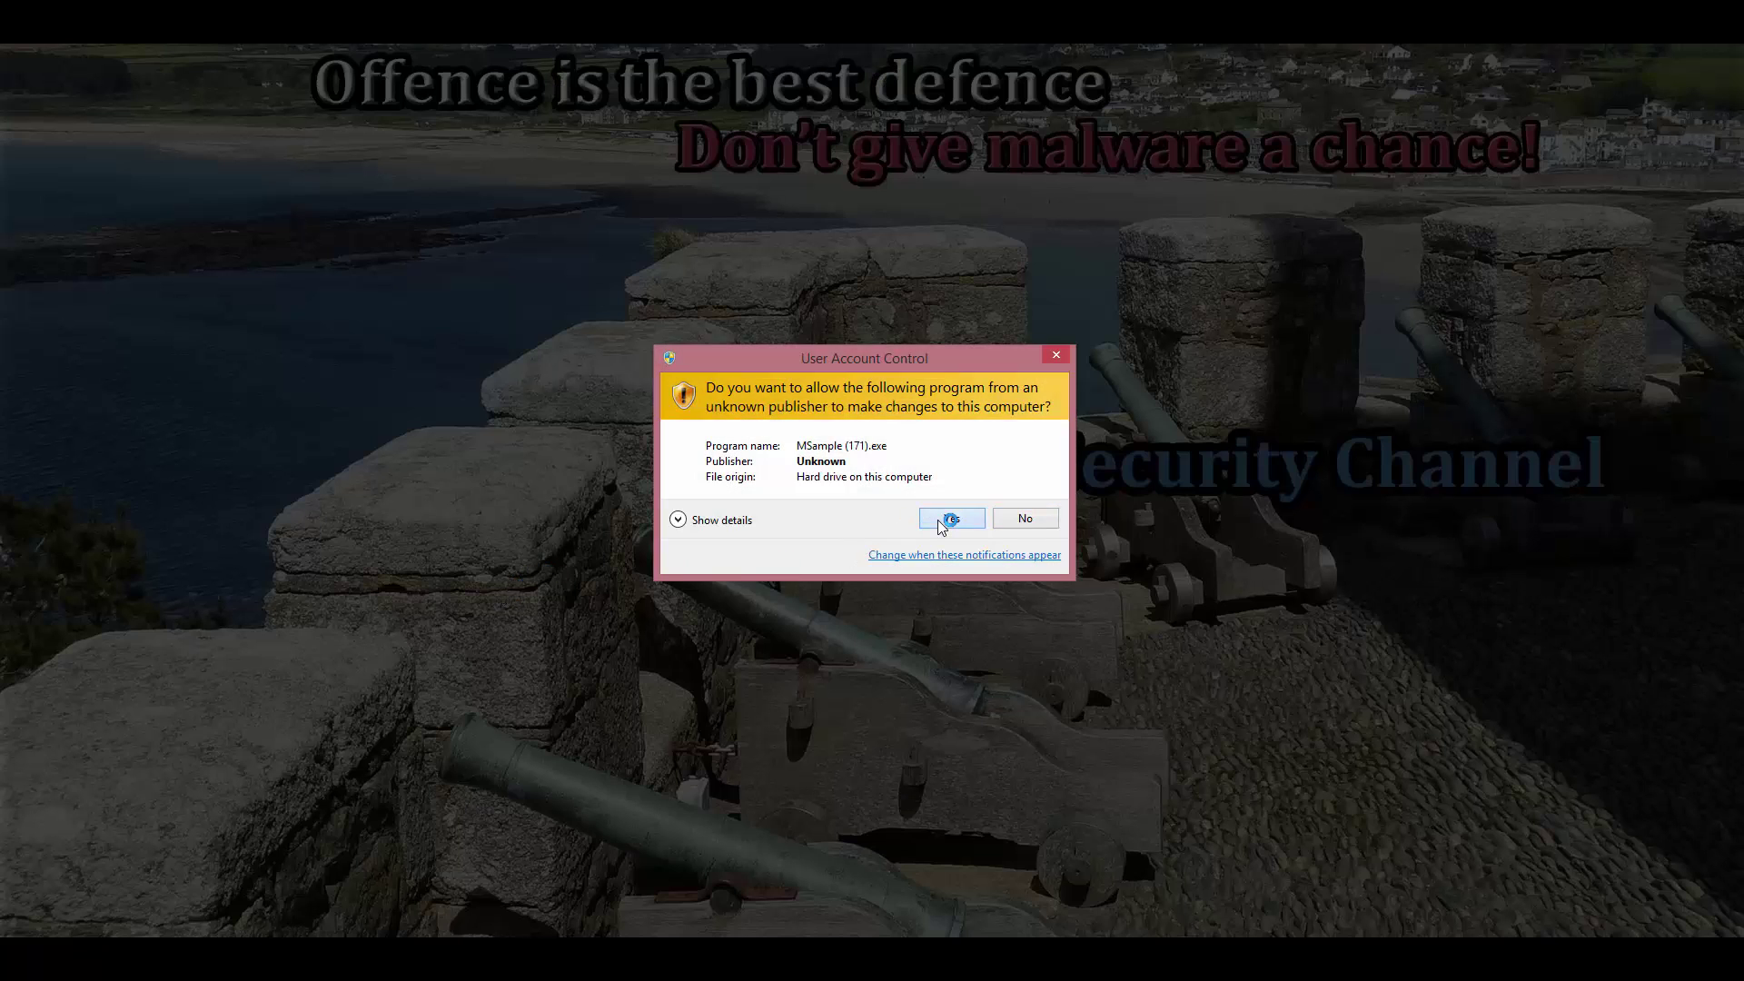
left_click(943, 516)
Step: Allow MSample (147), close and remove the flagged MSample (171), then run MSample (572)
left_click(949, 517)
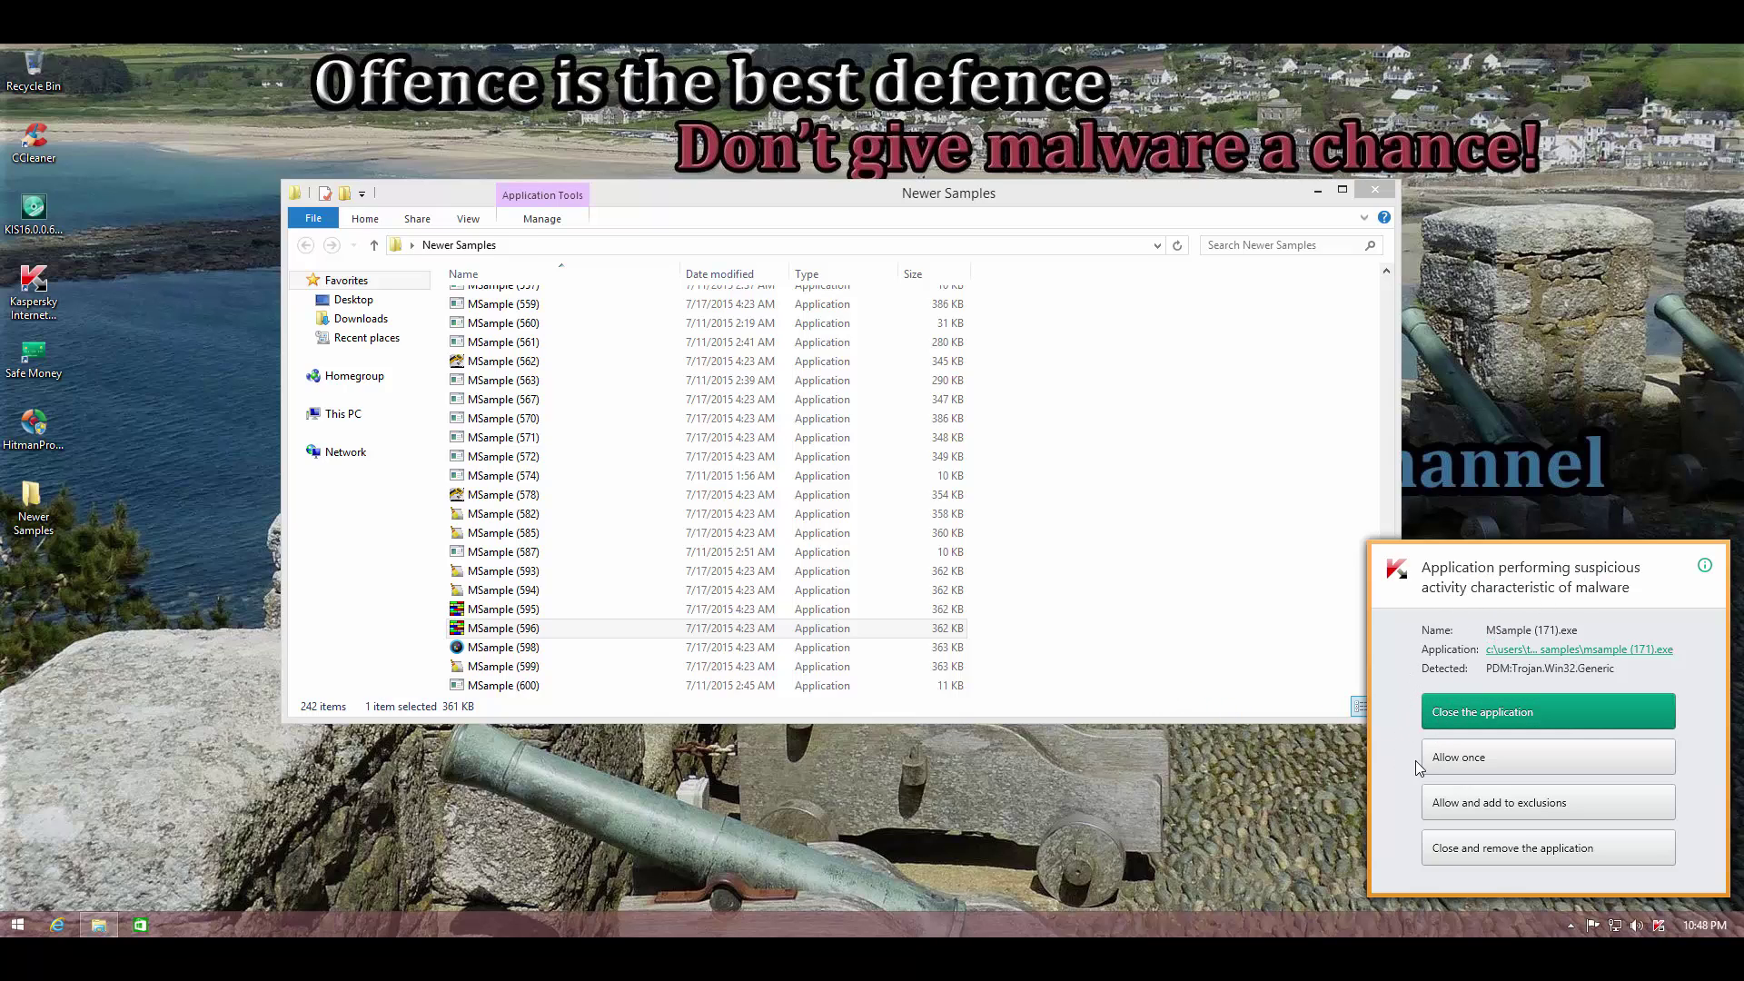
left_click(1482, 854)
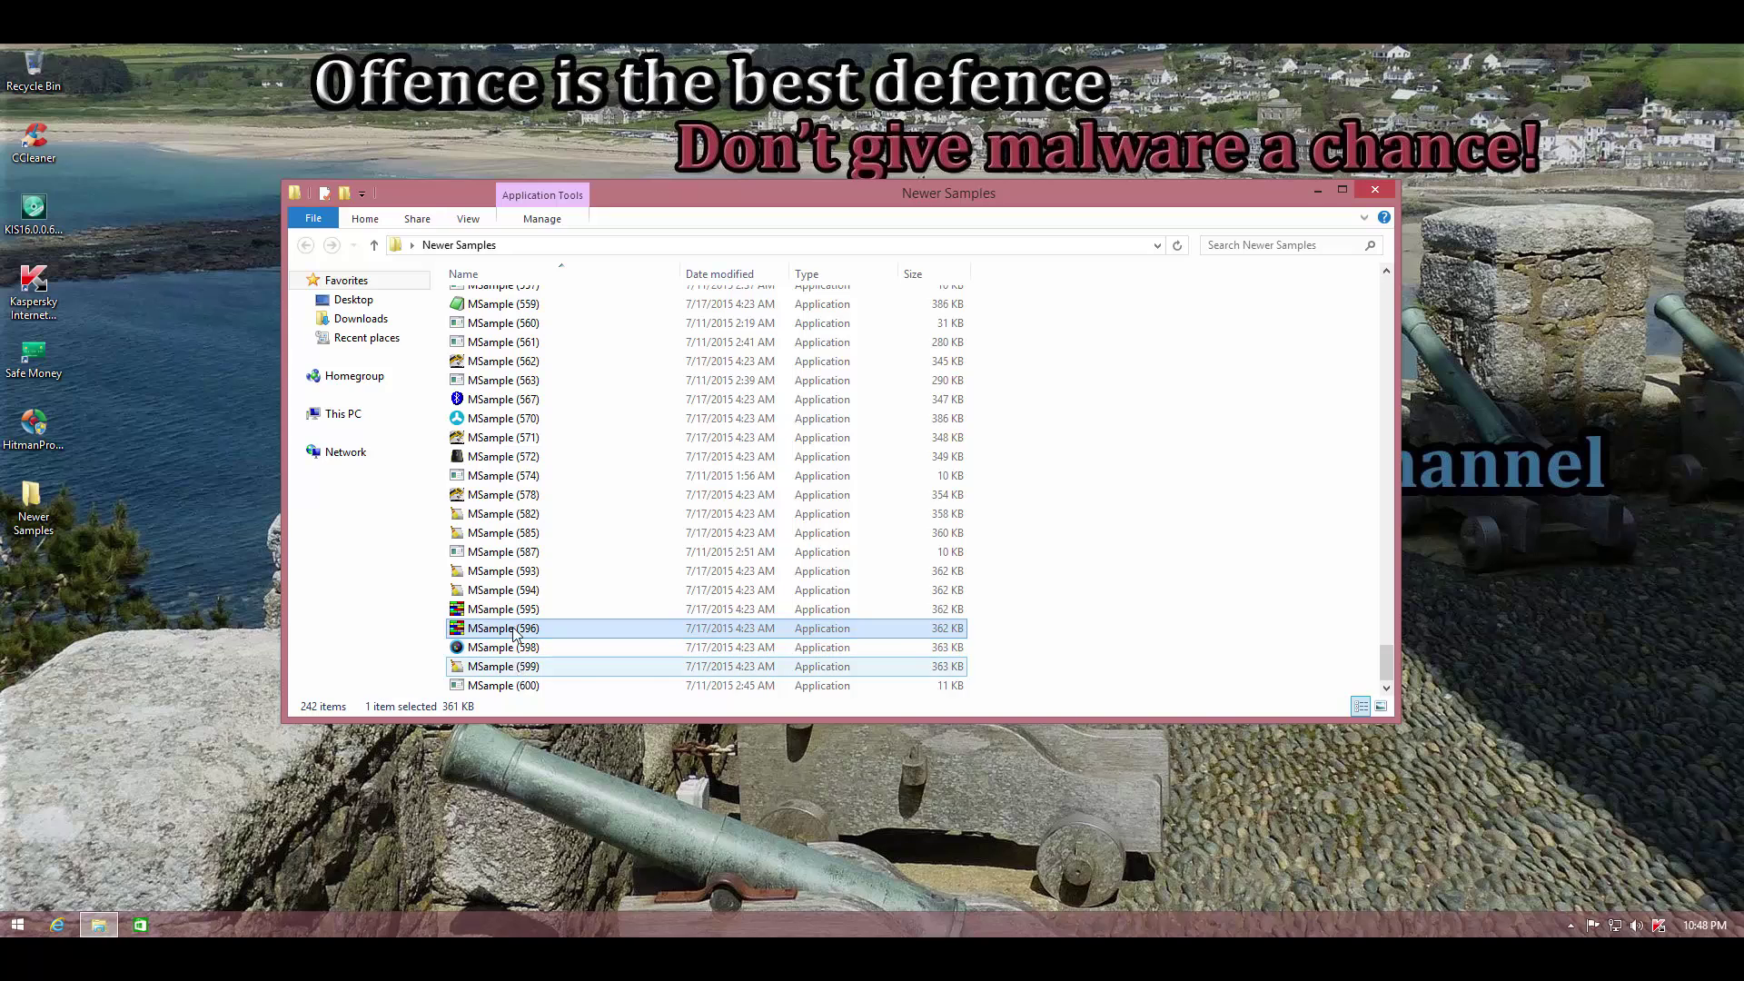
double_click(666, 459)
scroll(689, 486, "up", 4)
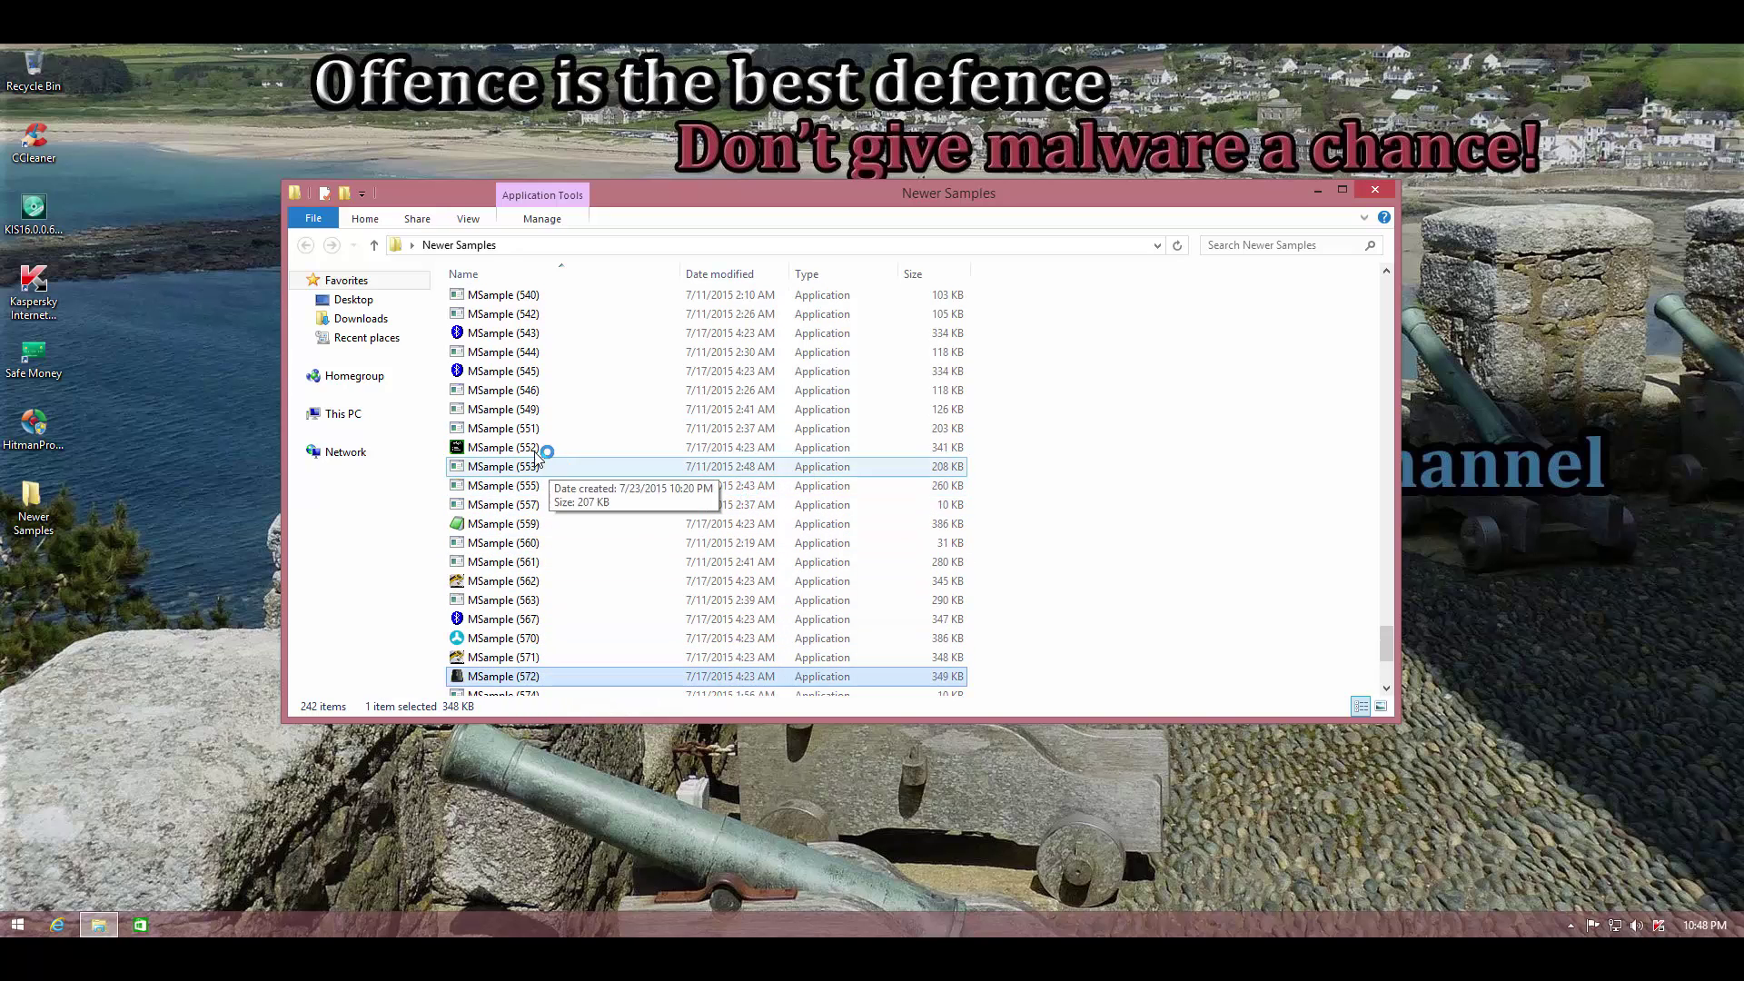
left_click(506, 372)
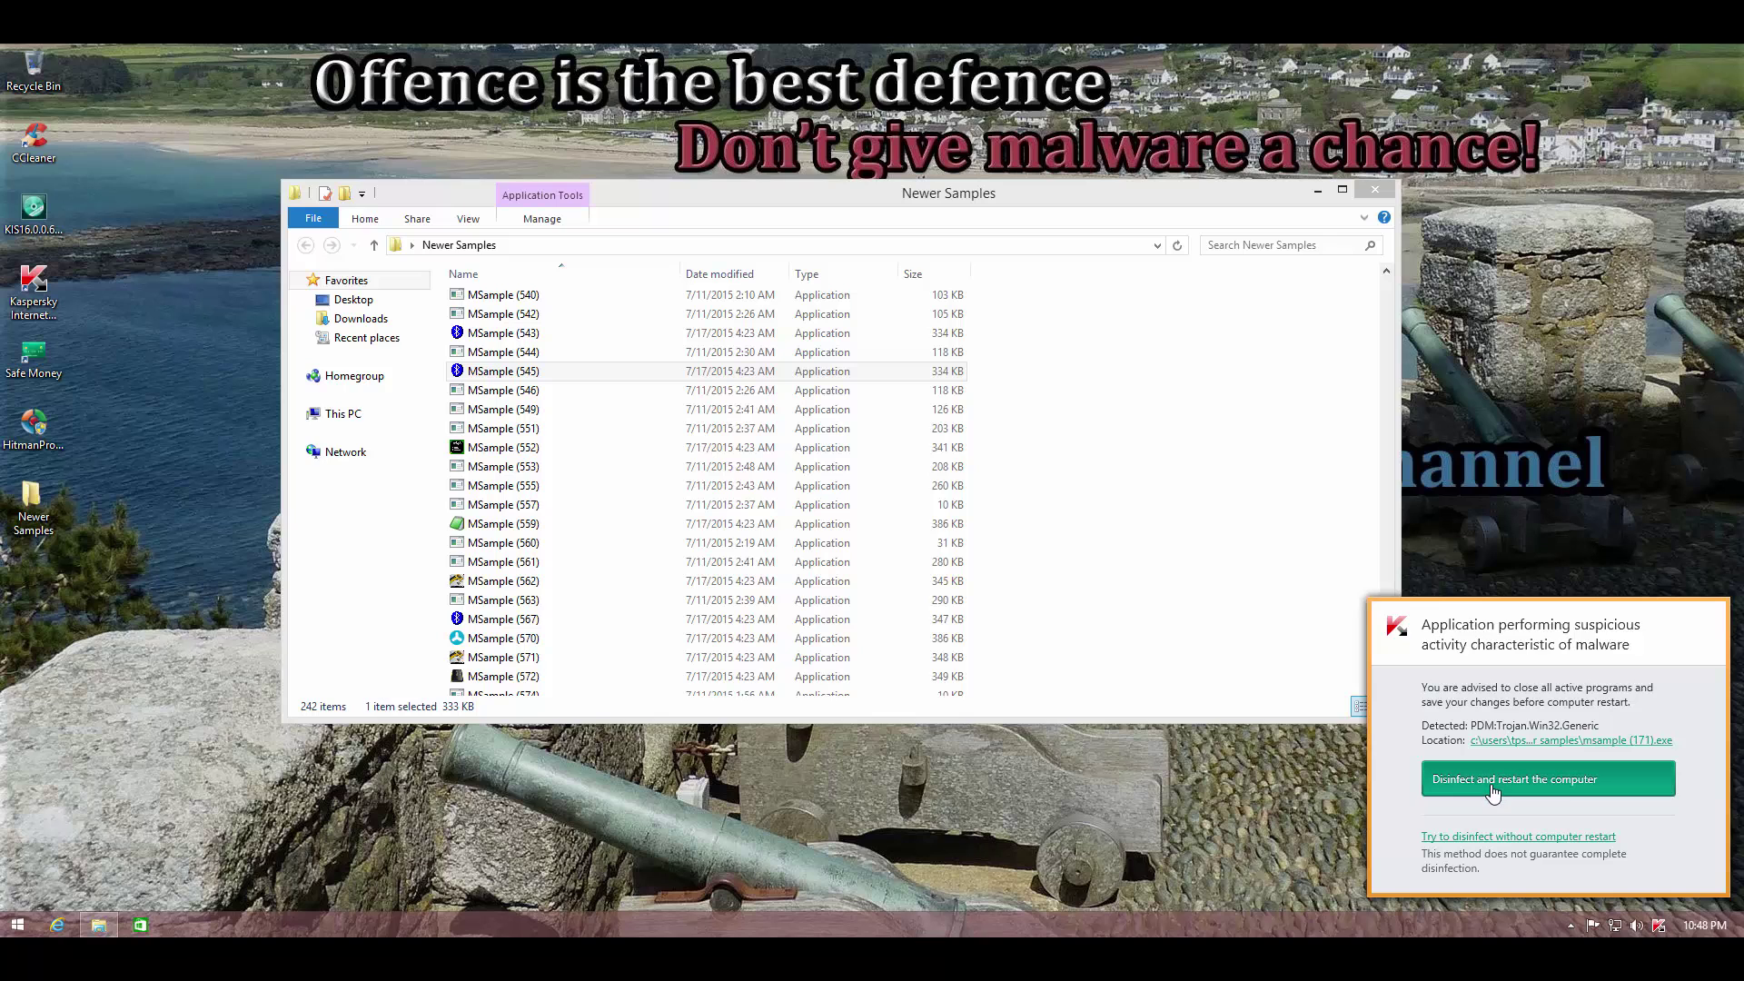
Step: Run MSample (546) and (545), dismissing the error, then launch MSample (381) and allow it
double_click(500, 374)
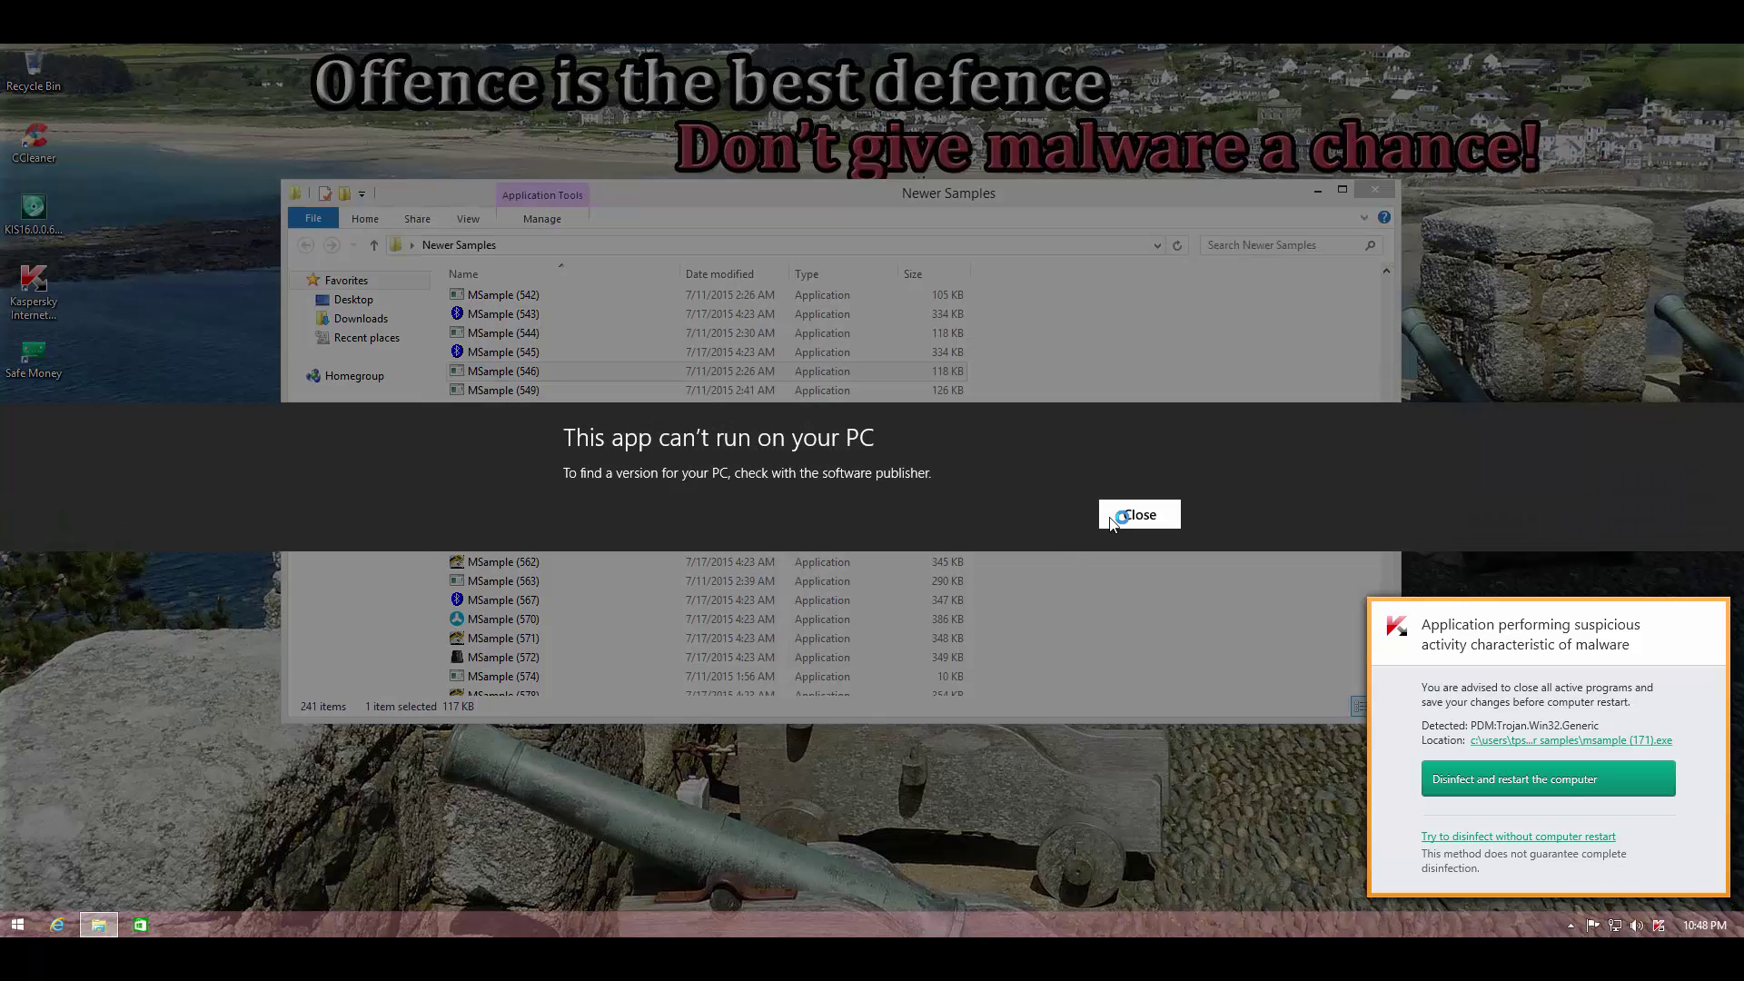
left_click(1139, 514)
double_click(503, 351)
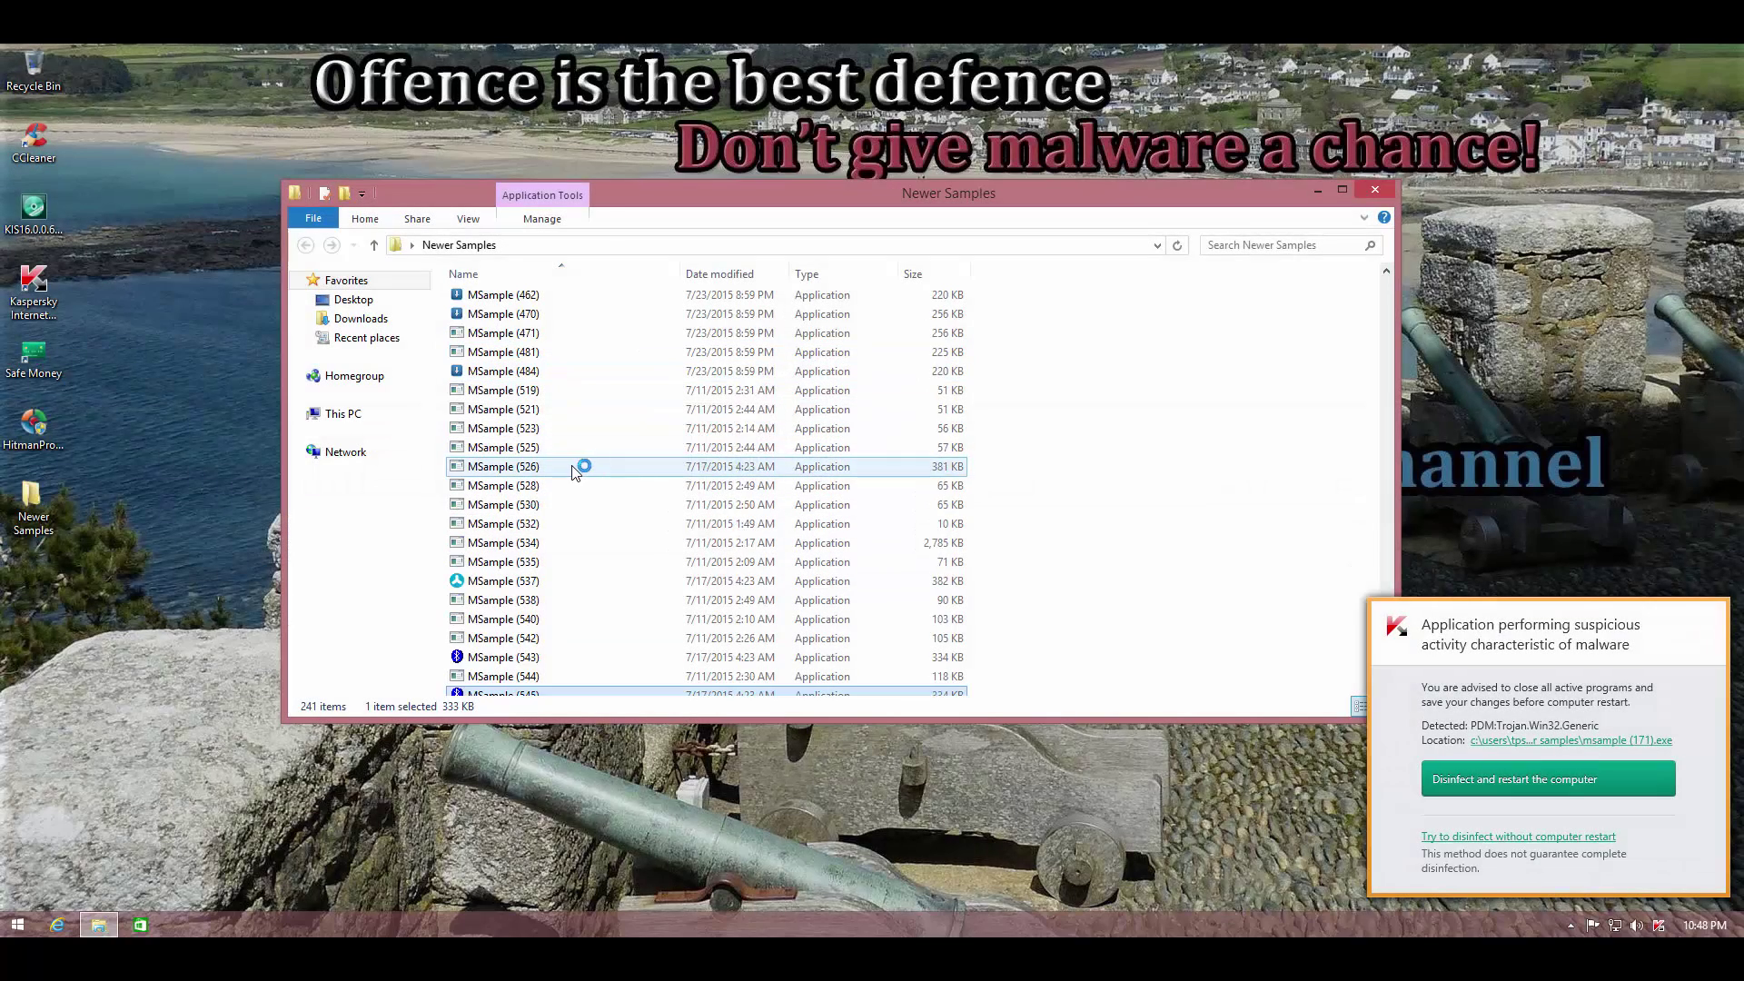
scroll(481, 390, "up", 20)
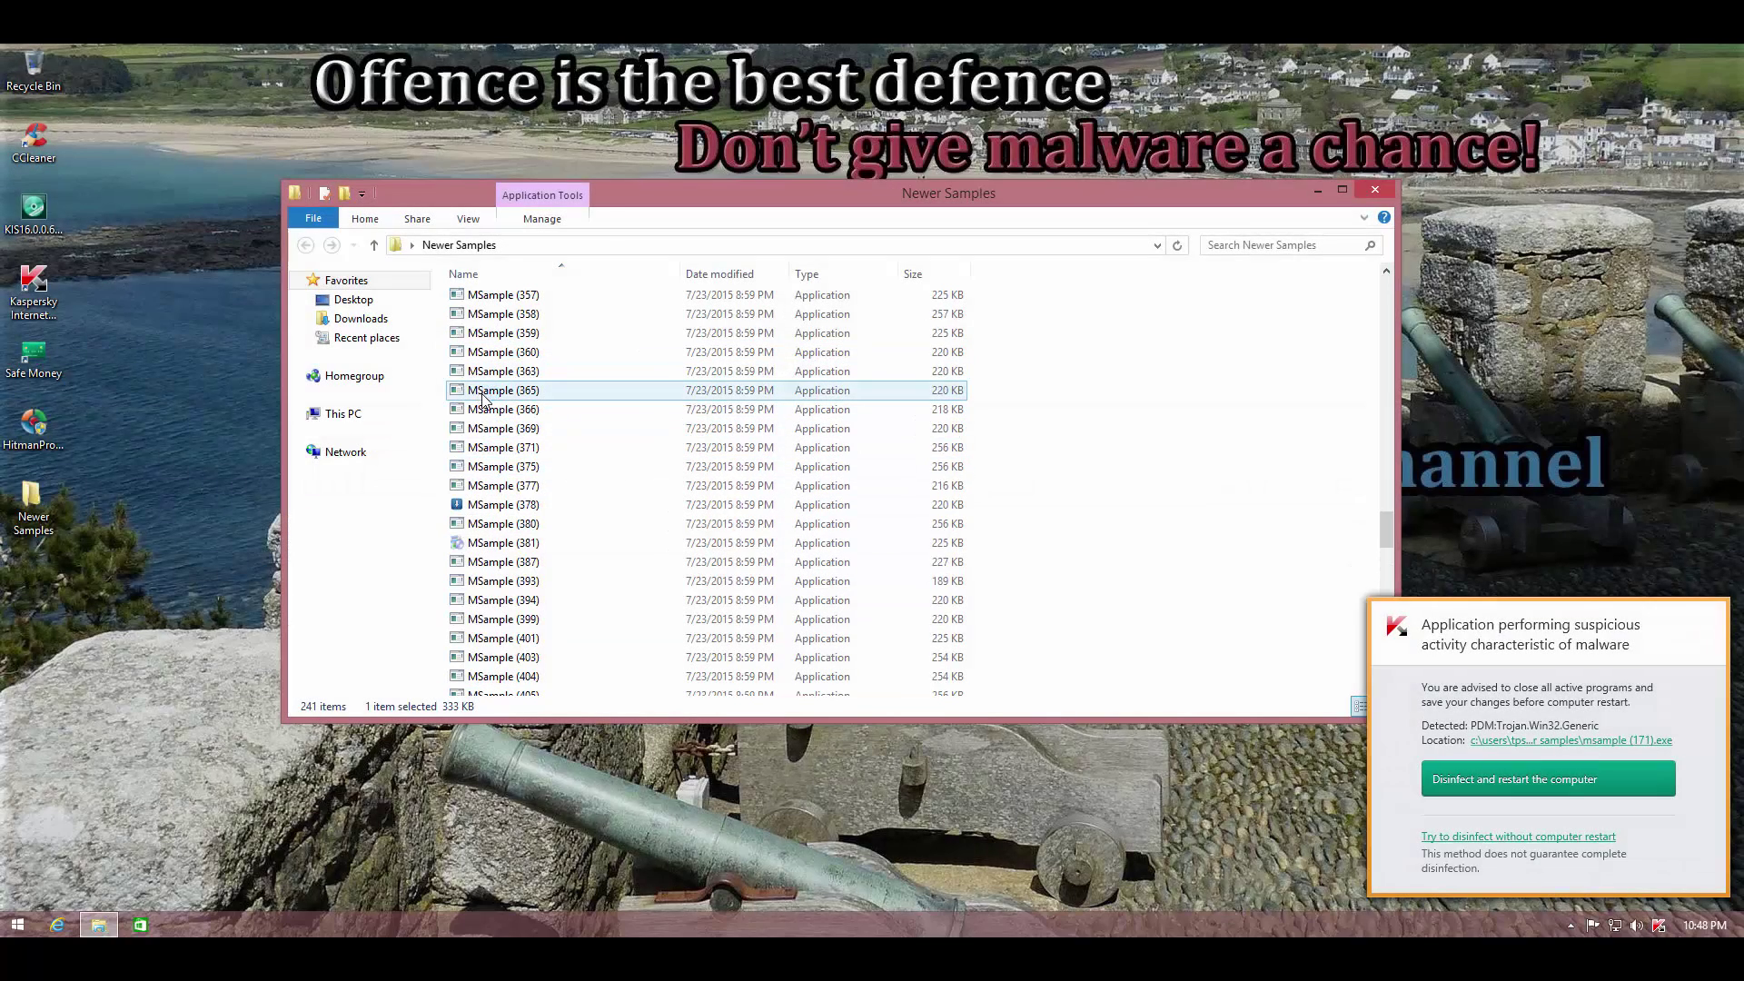
left_click(485, 488)
scroll(484, 536, "up", 1)
scroll(484, 548, "up", 14)
double_click(620, 546)
scroll(623, 550, "up", 8)
left_click(492, 488)
scroll(509, 582, "up", 2)
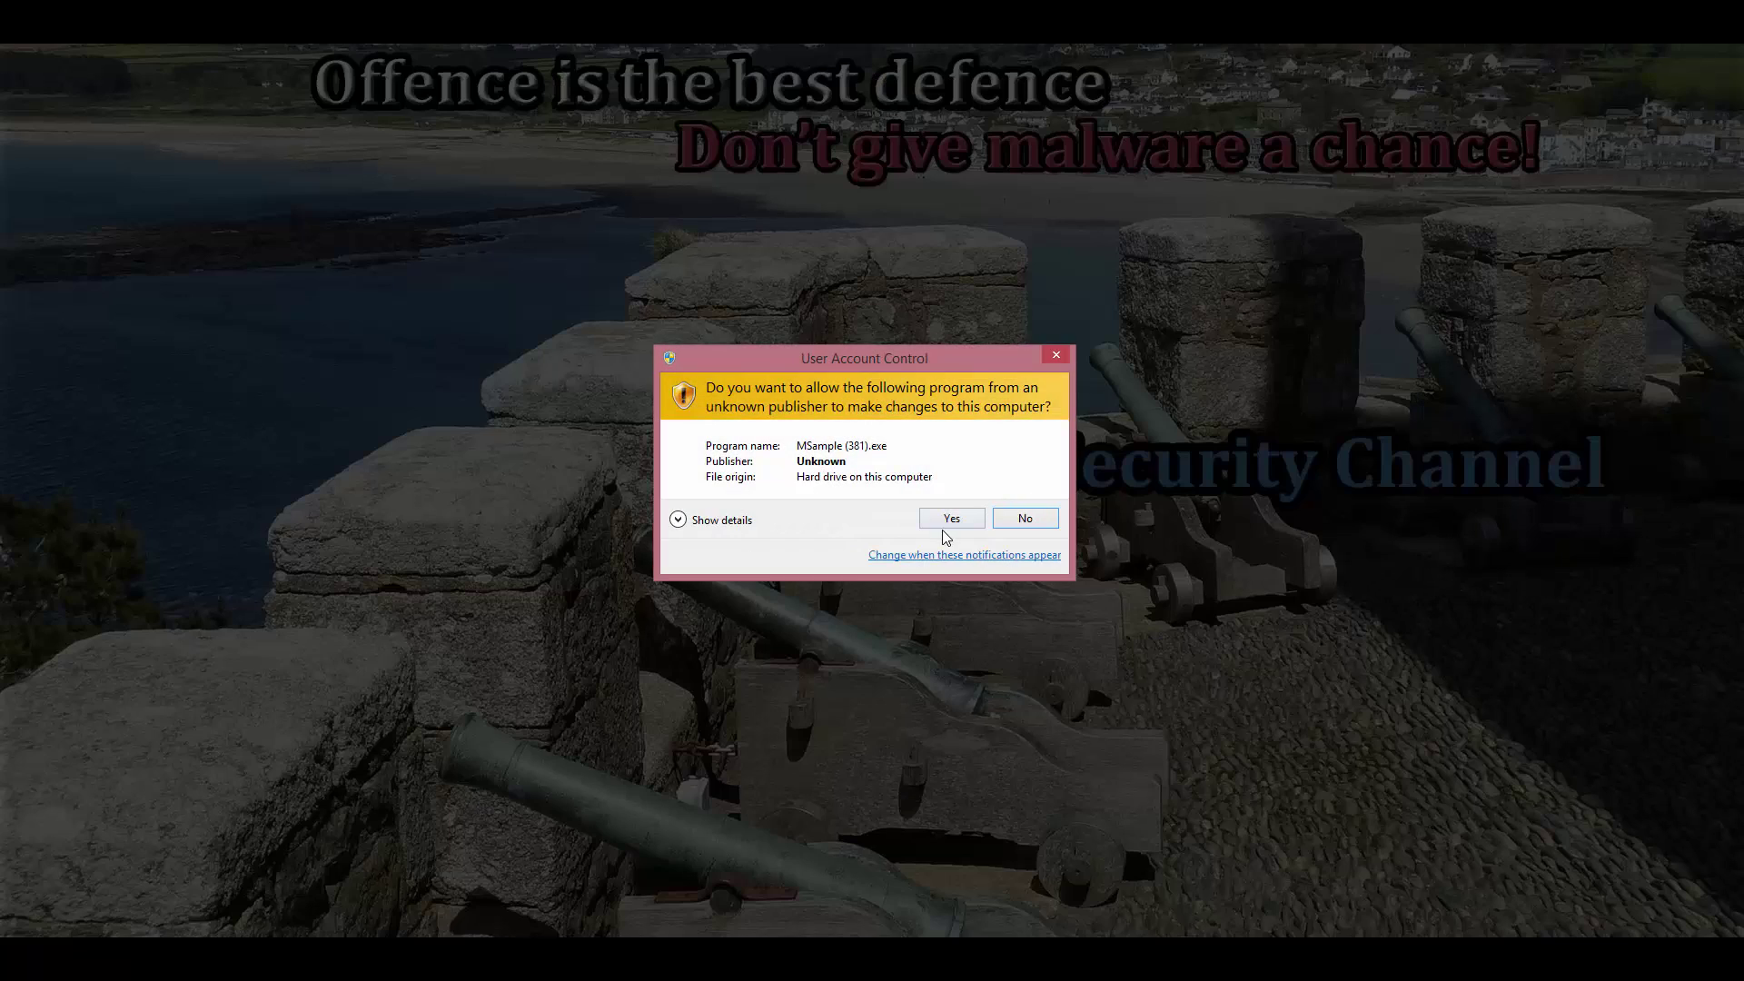
left_click(949, 517)
Step: Launch MSample (153), approve its UAC prompt, then select MSample (148)
scroll(744, 471, "up", 5)
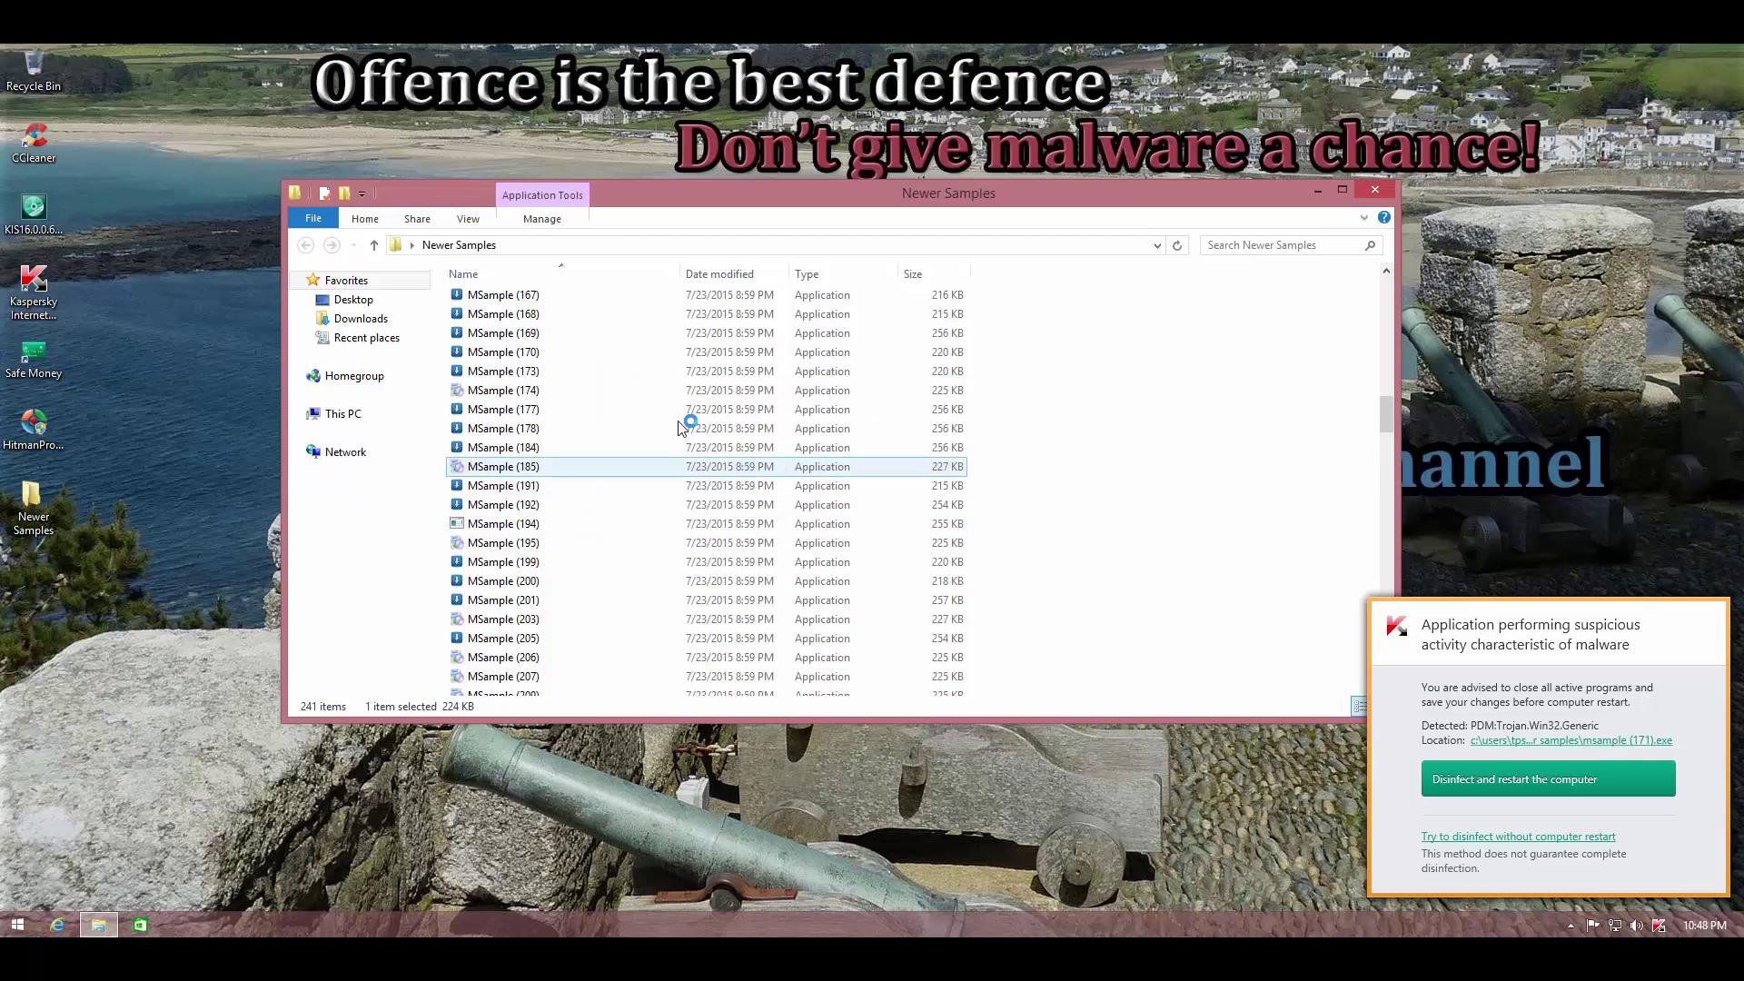
scroll(682, 427, "up", 6)
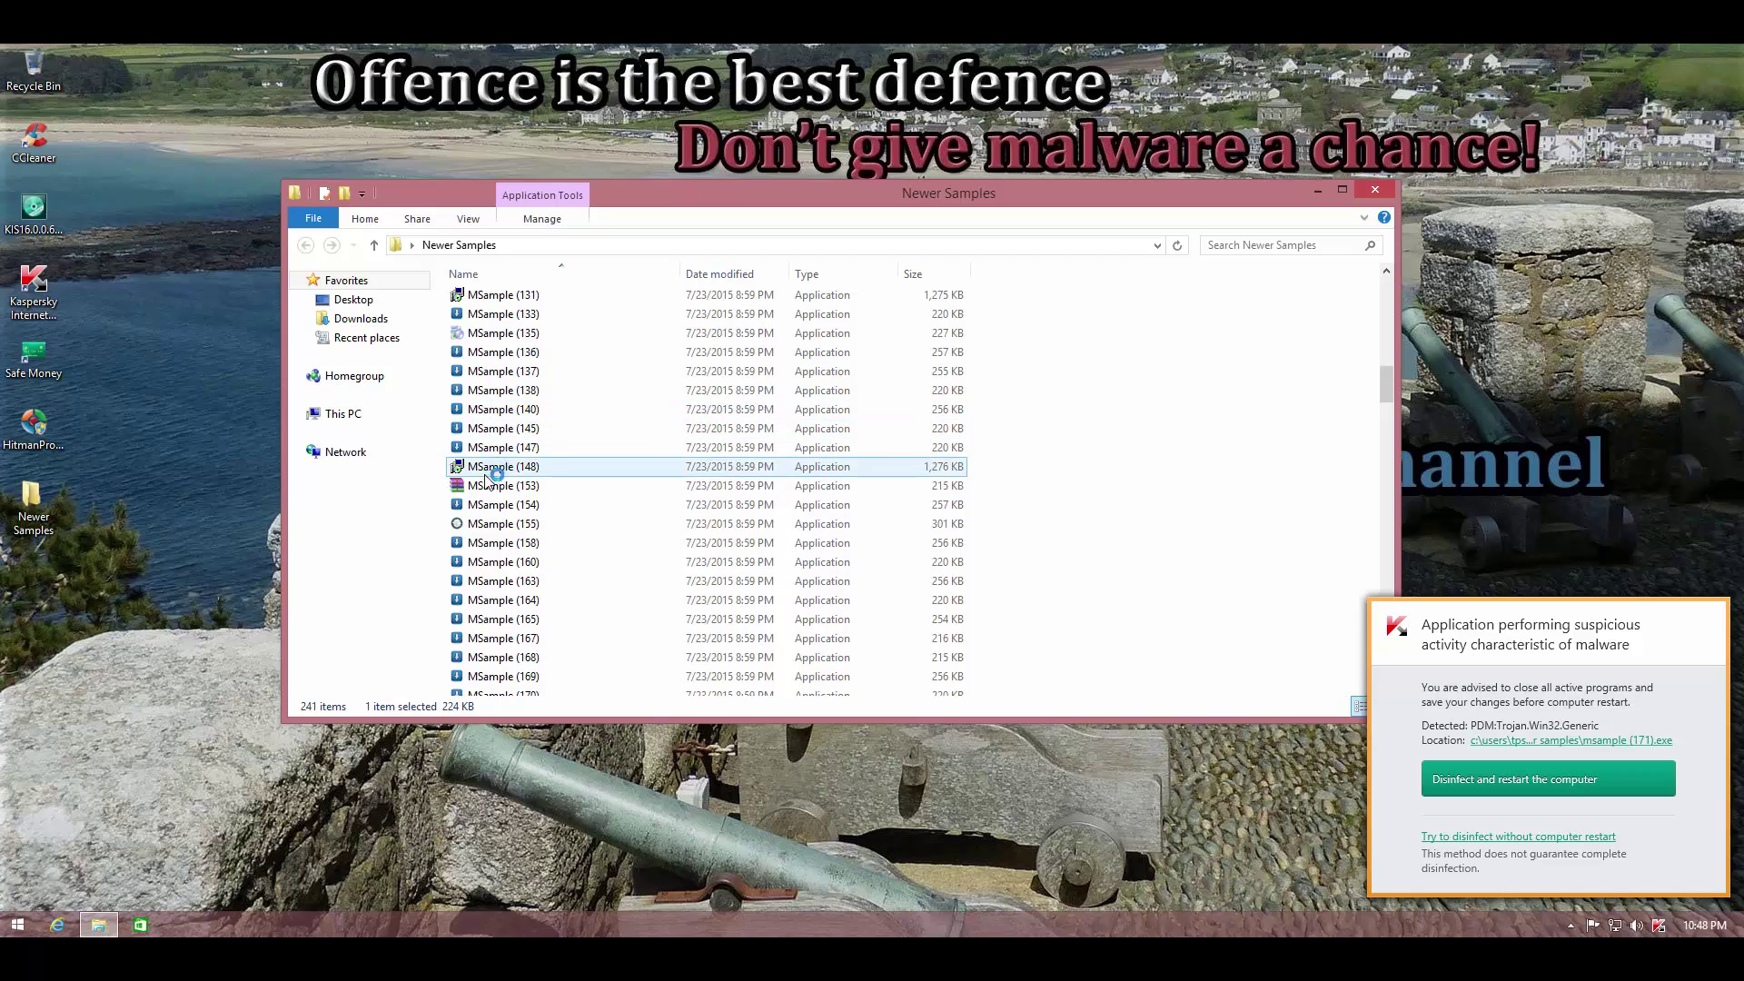
double_click(486, 484)
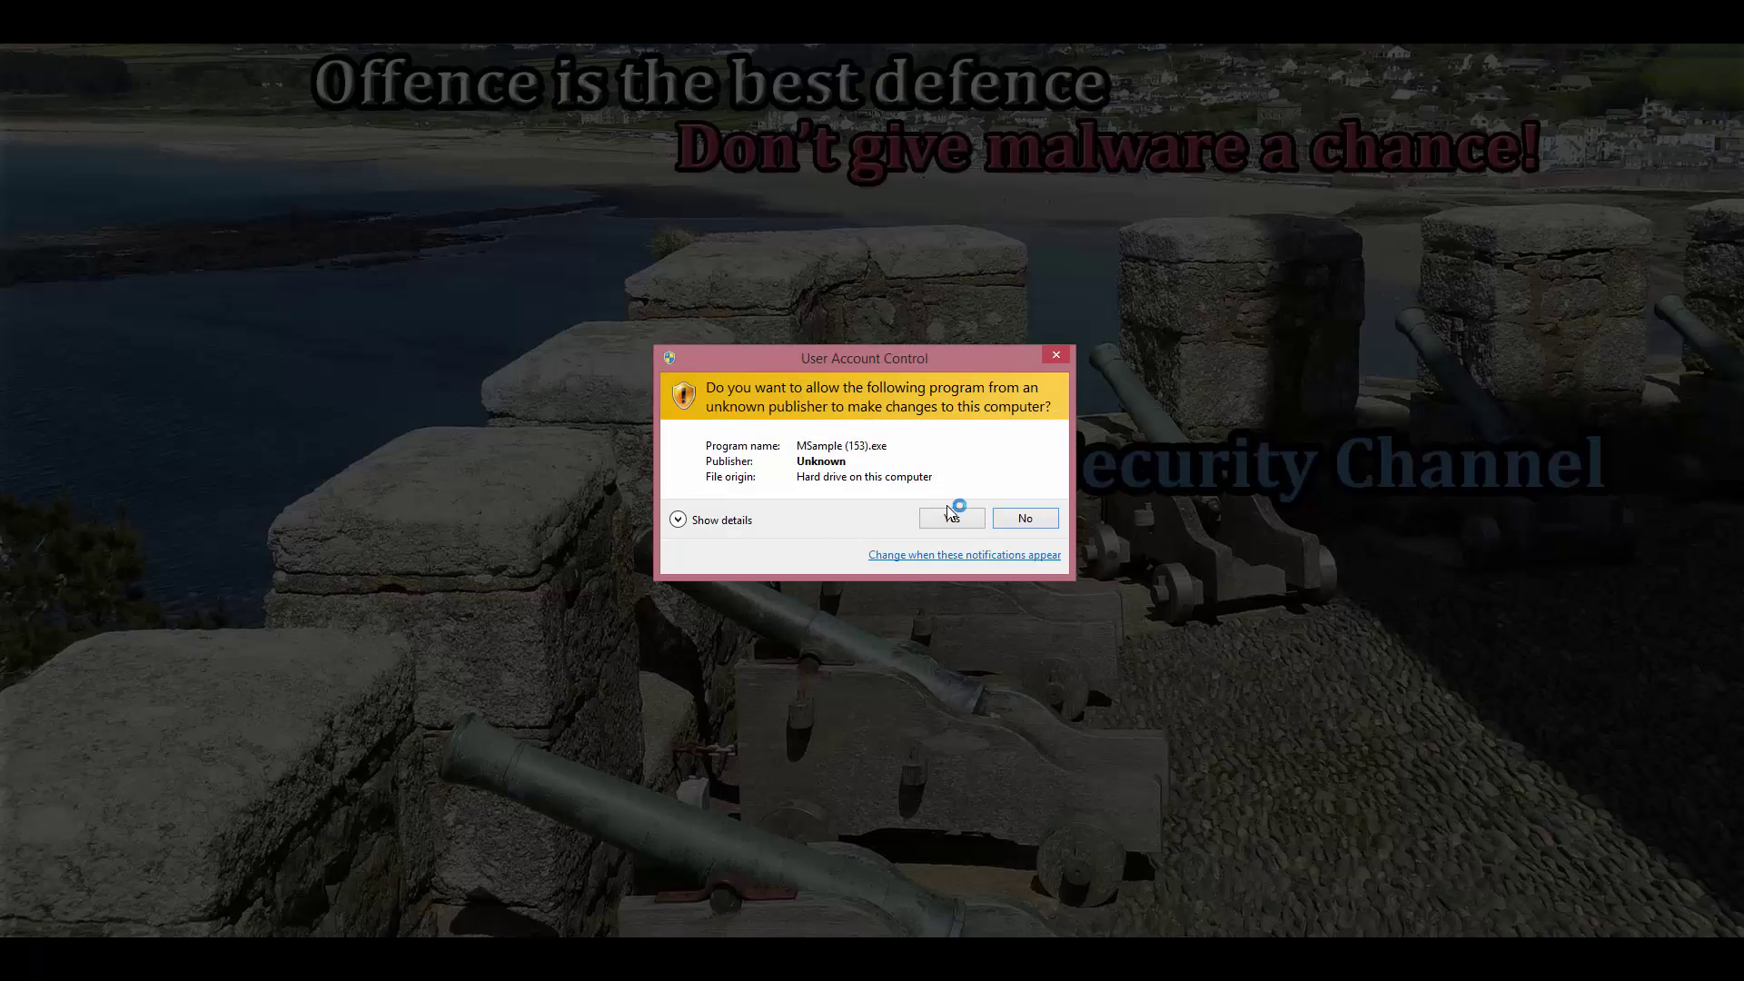
left_click(949, 514)
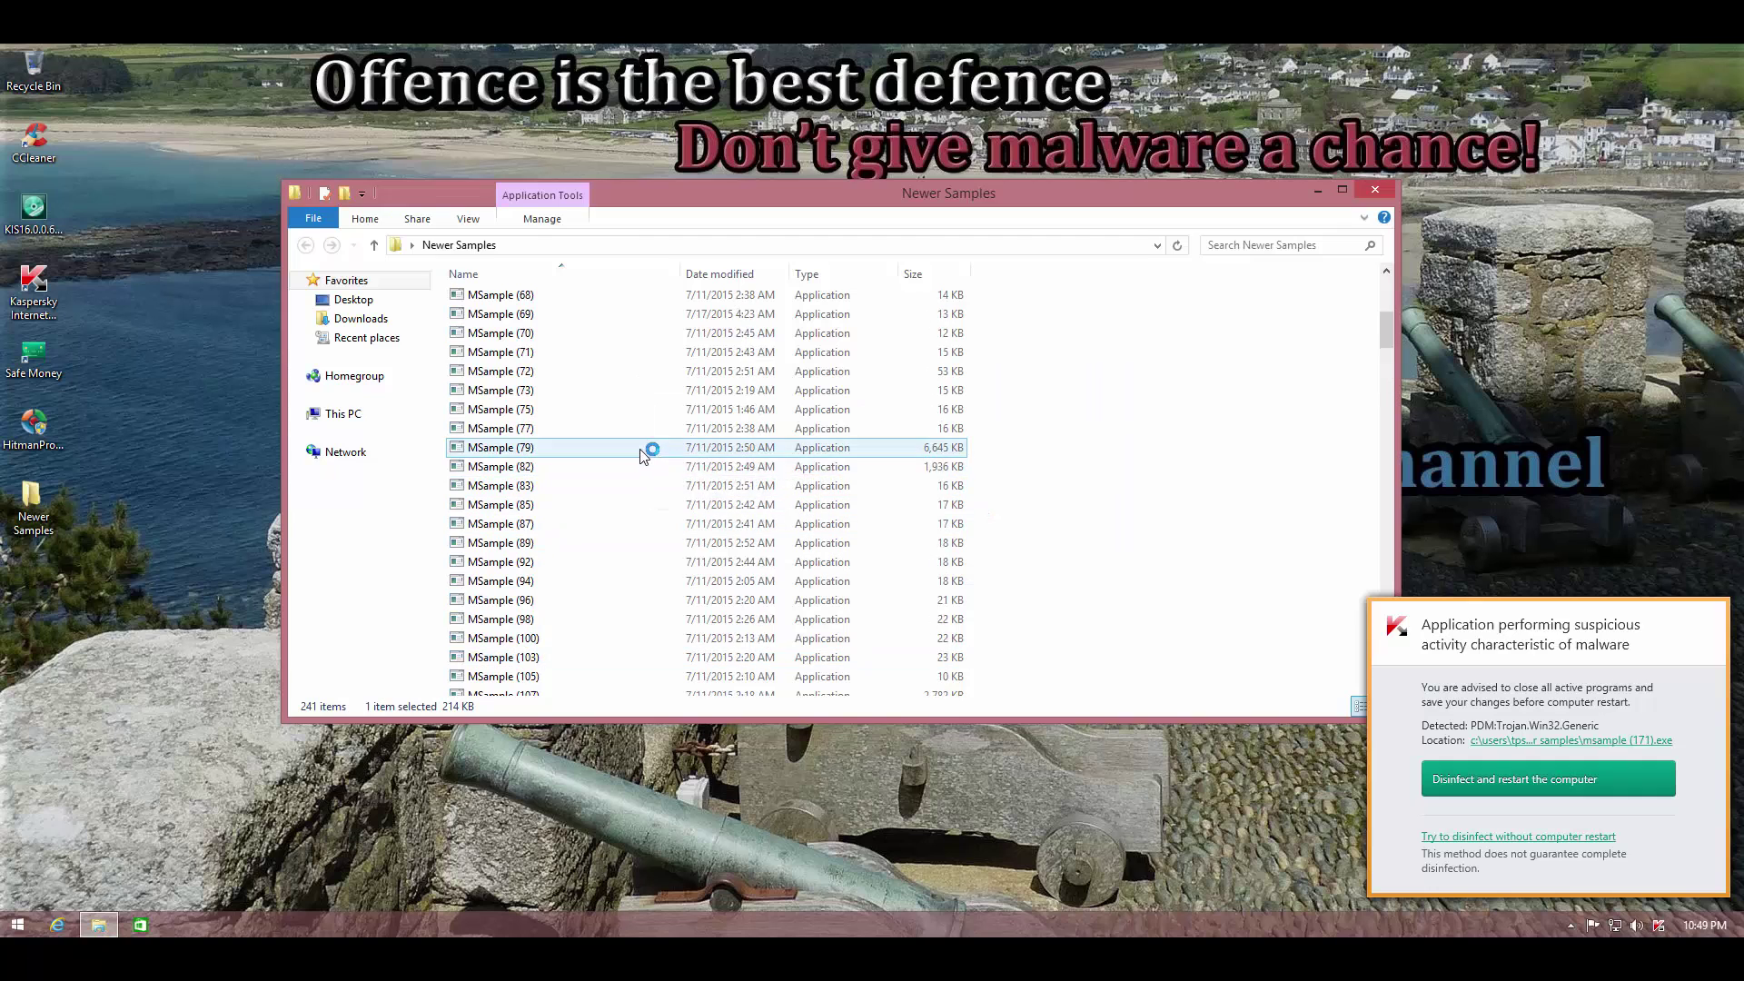
scroll(636, 450, "up", 6)
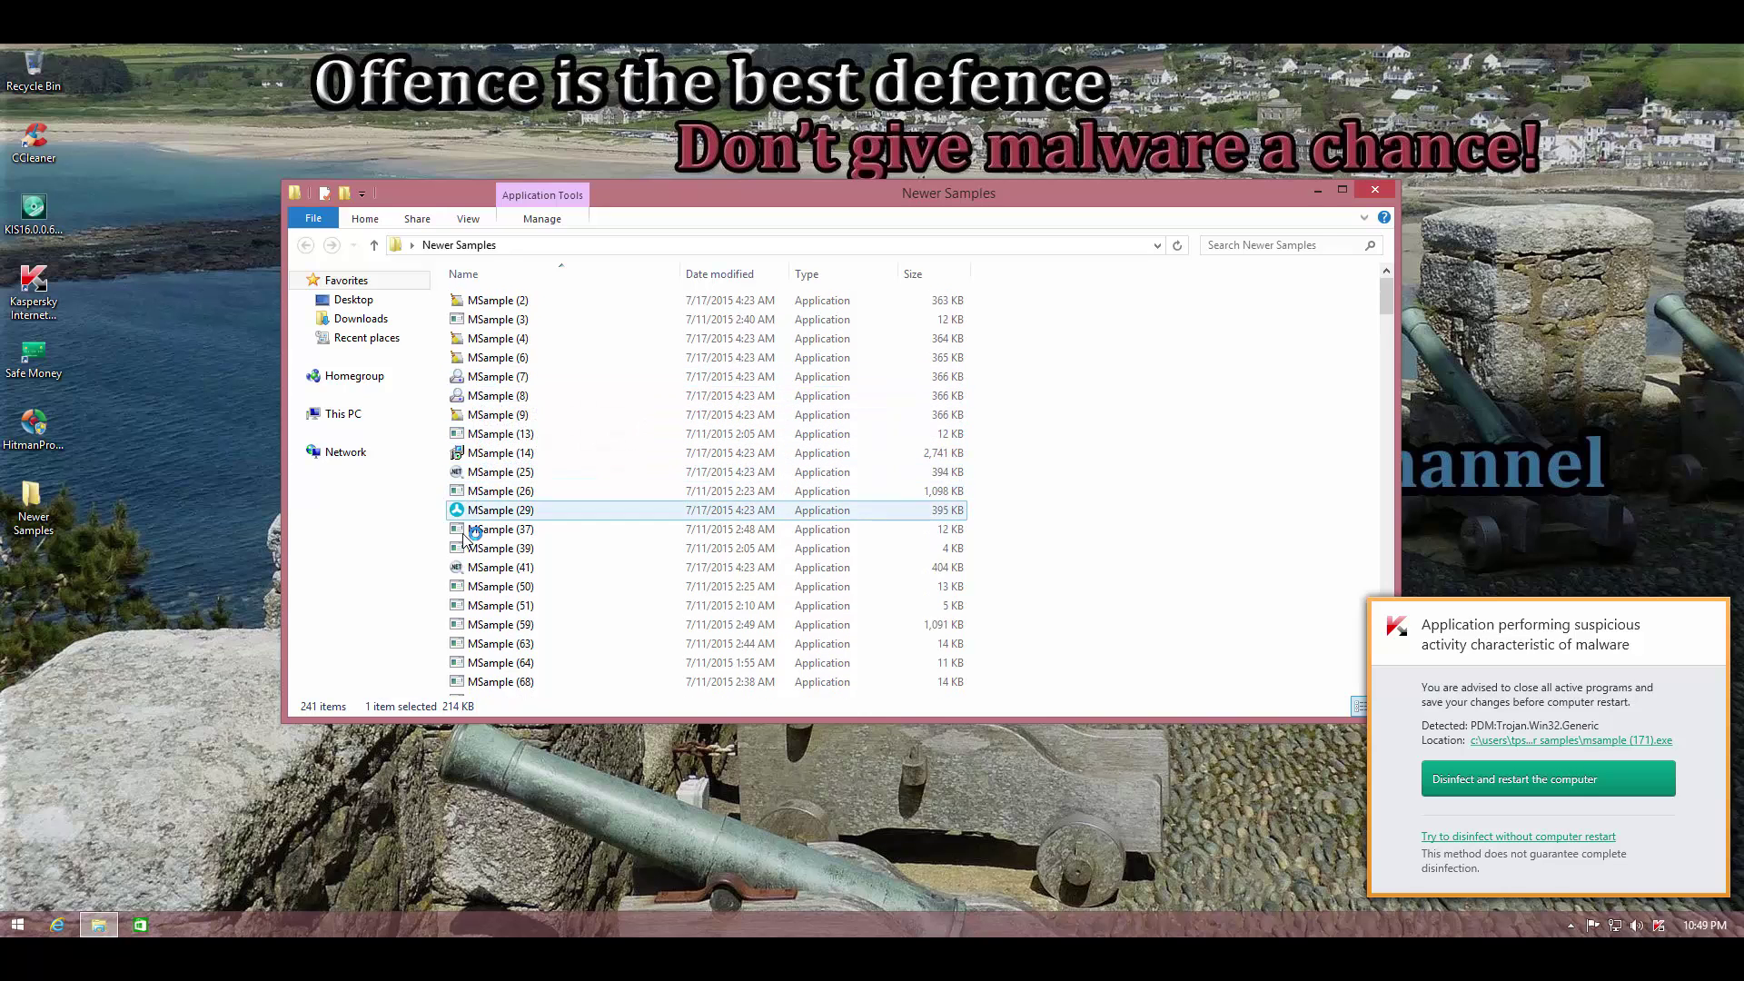
scroll(467, 543, "down", 9)
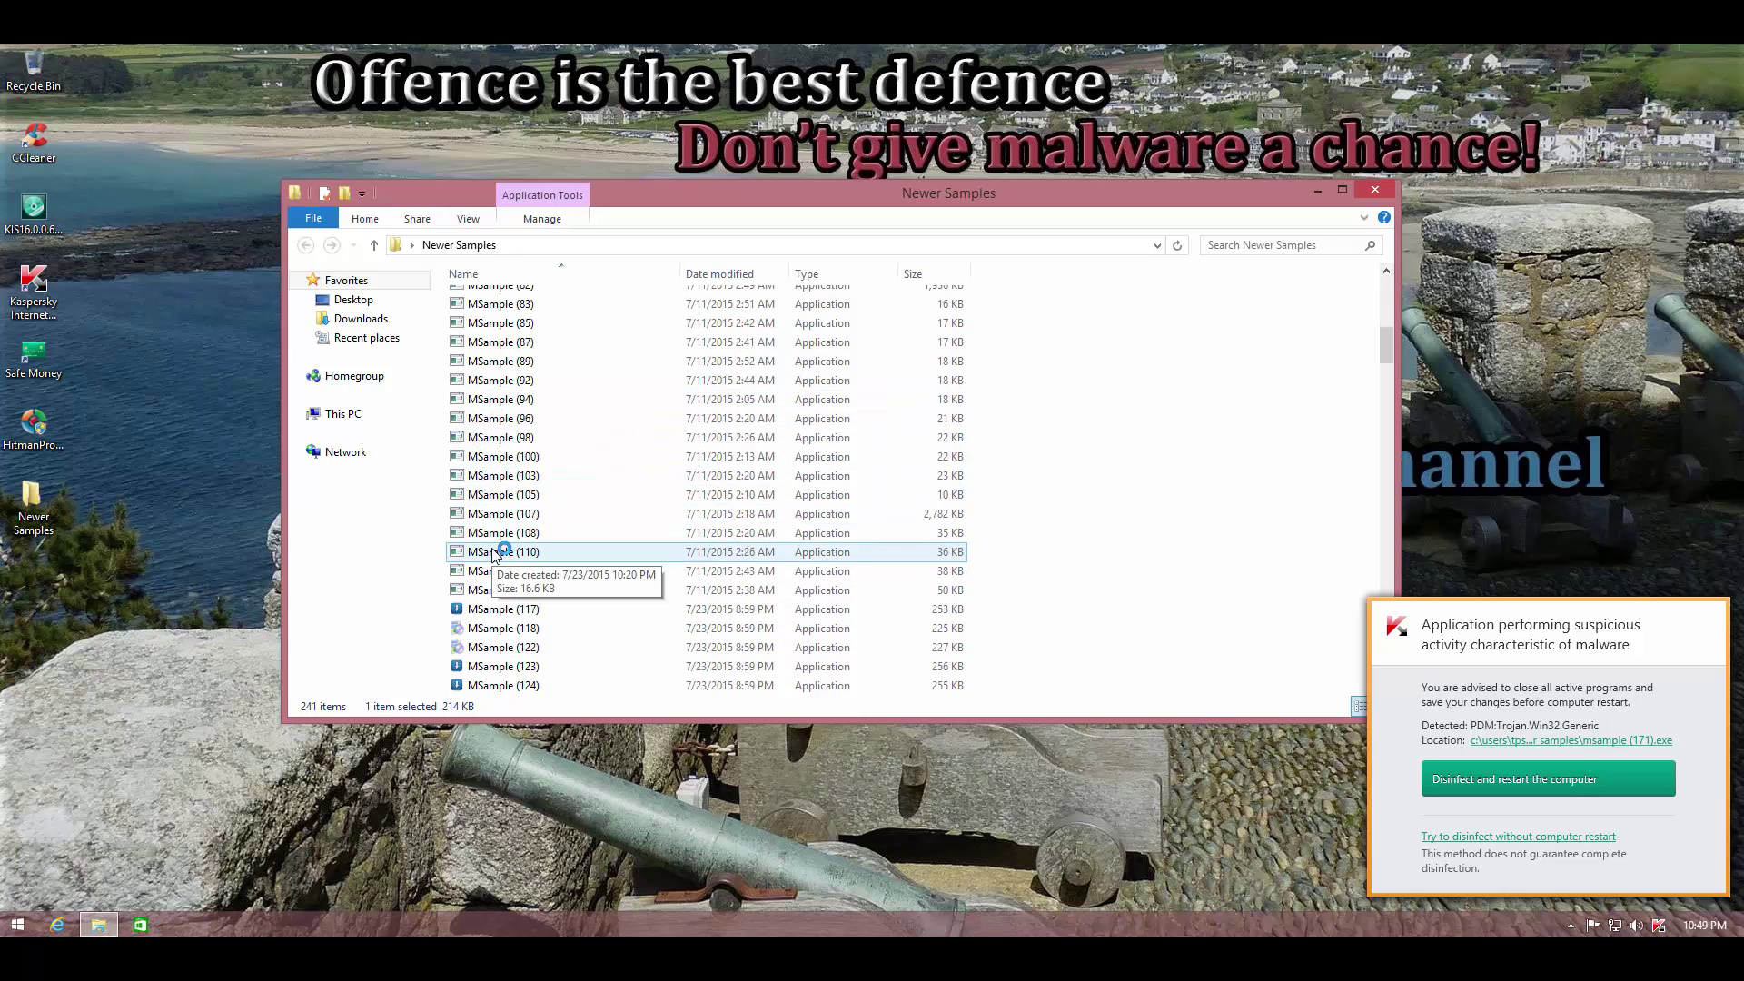
scroll(552, 549, "down", 5)
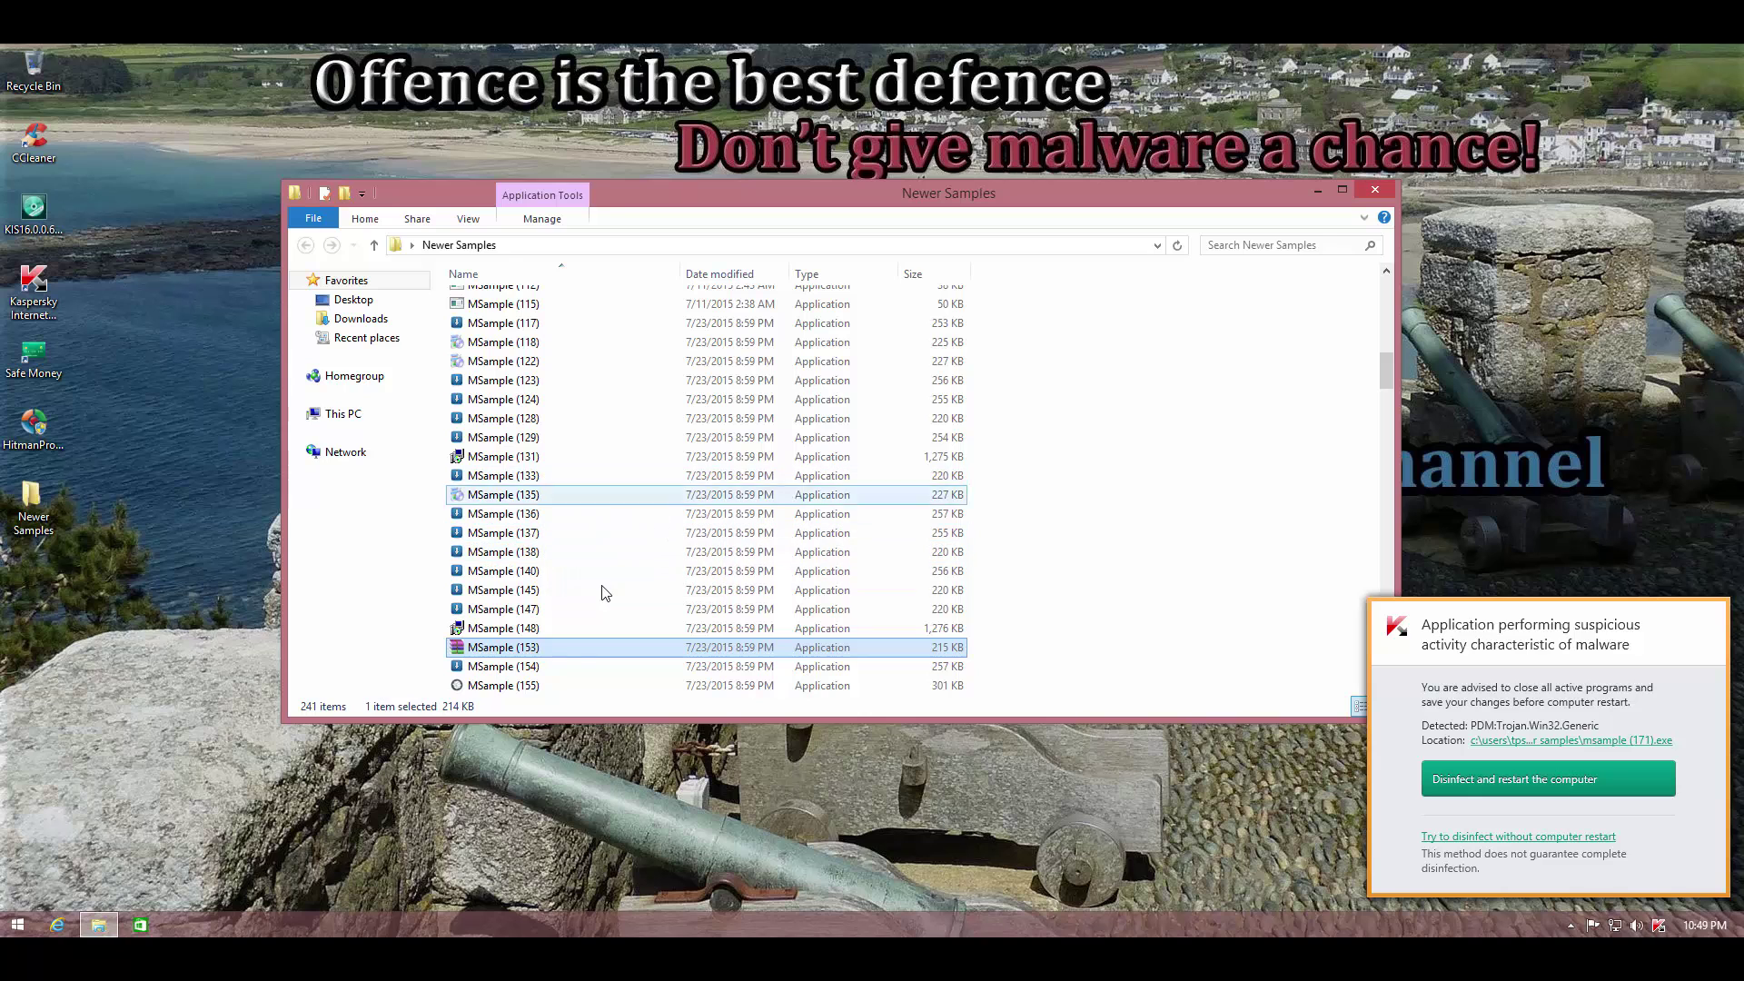
left_click(574, 626)
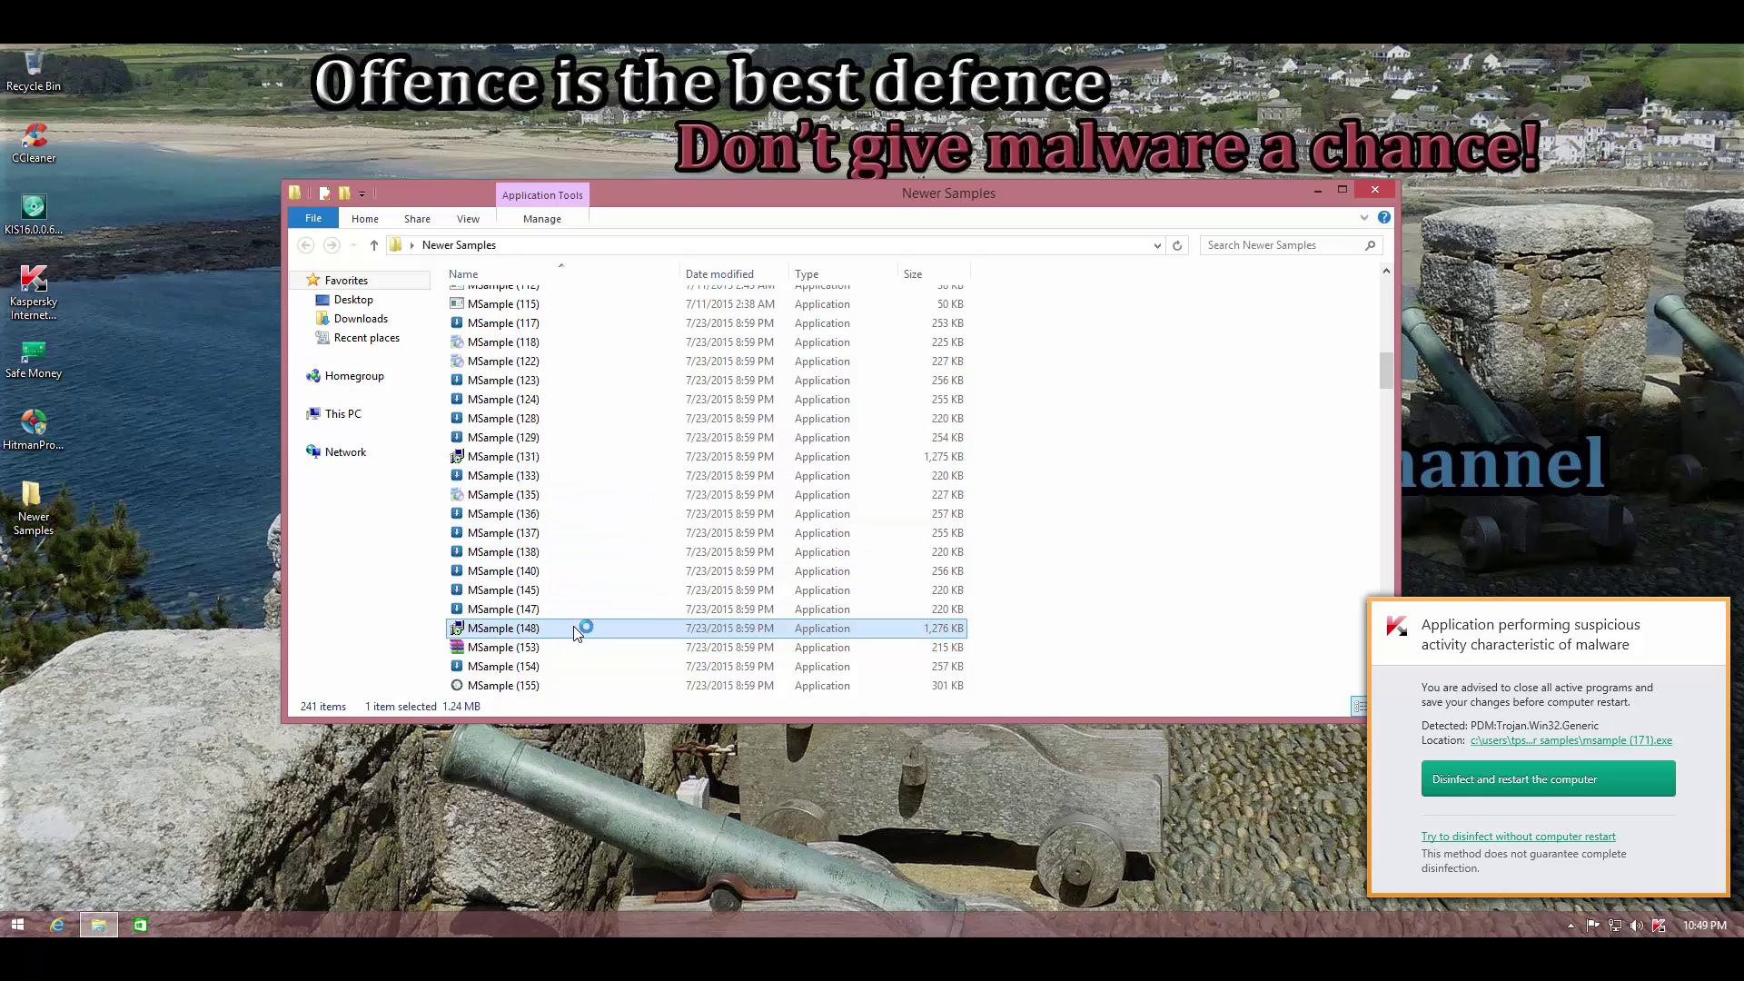
Step: Close Explorer, disinfect and restart for the Trojan, and dismiss the deletion, rundll32 and rollback notices
left_click(1376, 191)
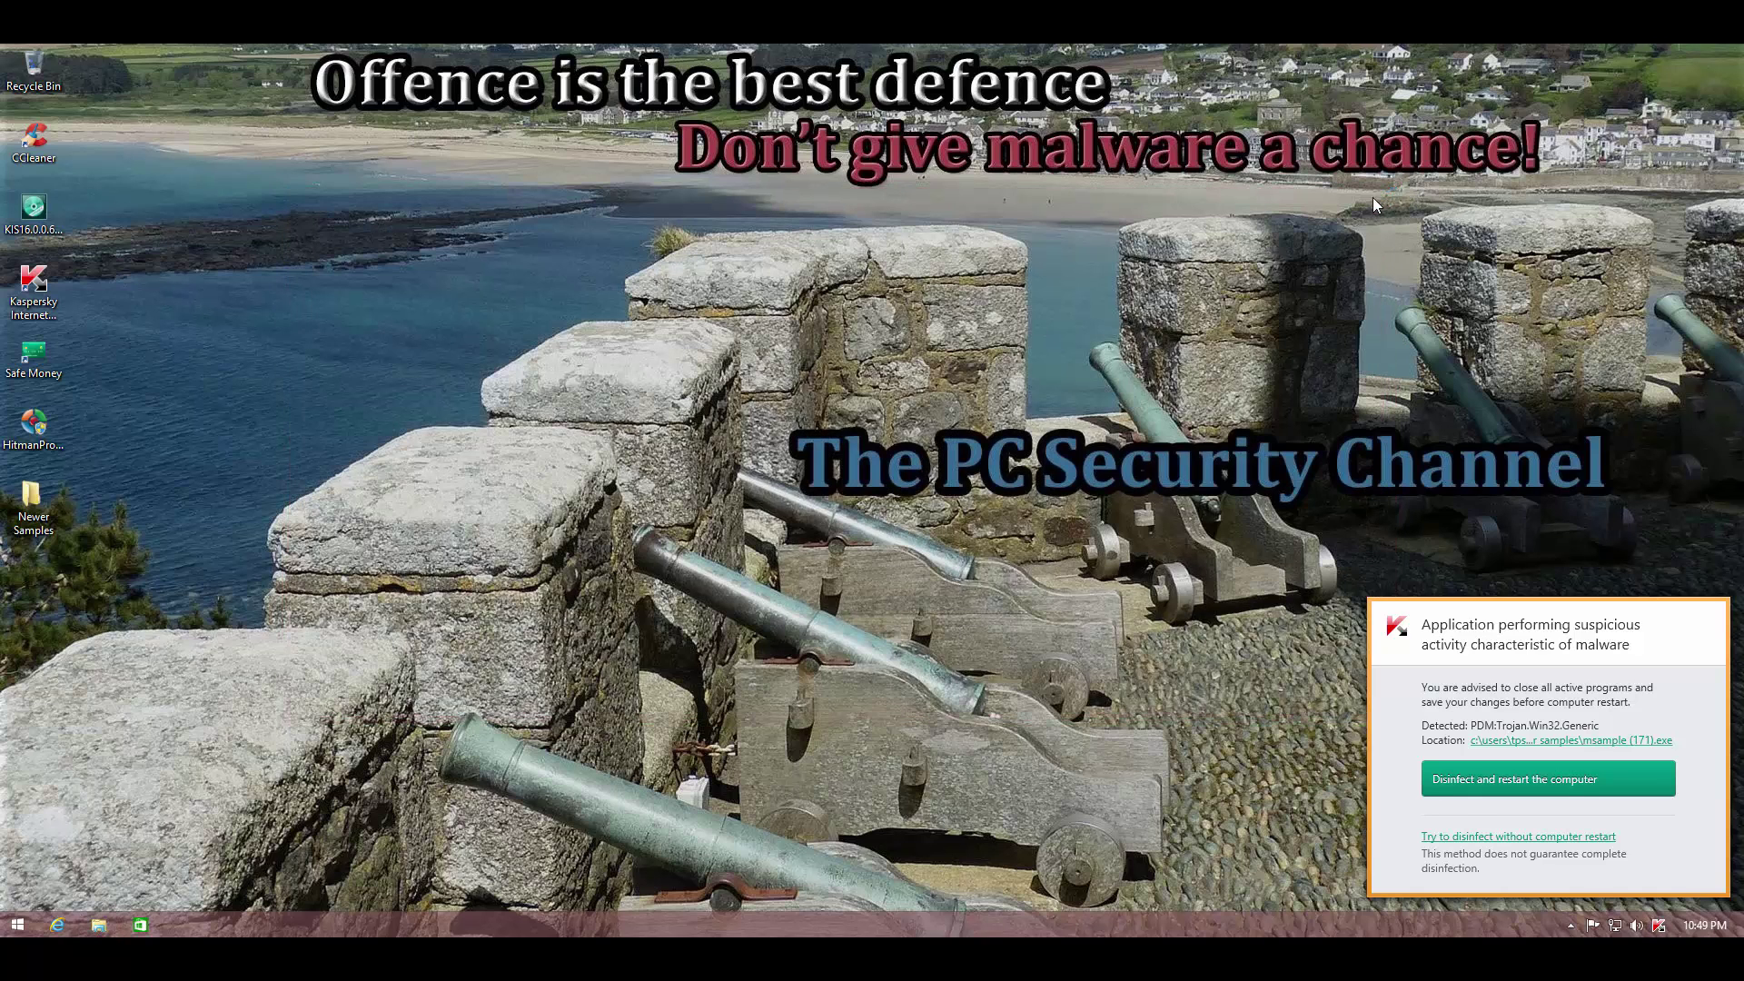
left_click(1468, 781)
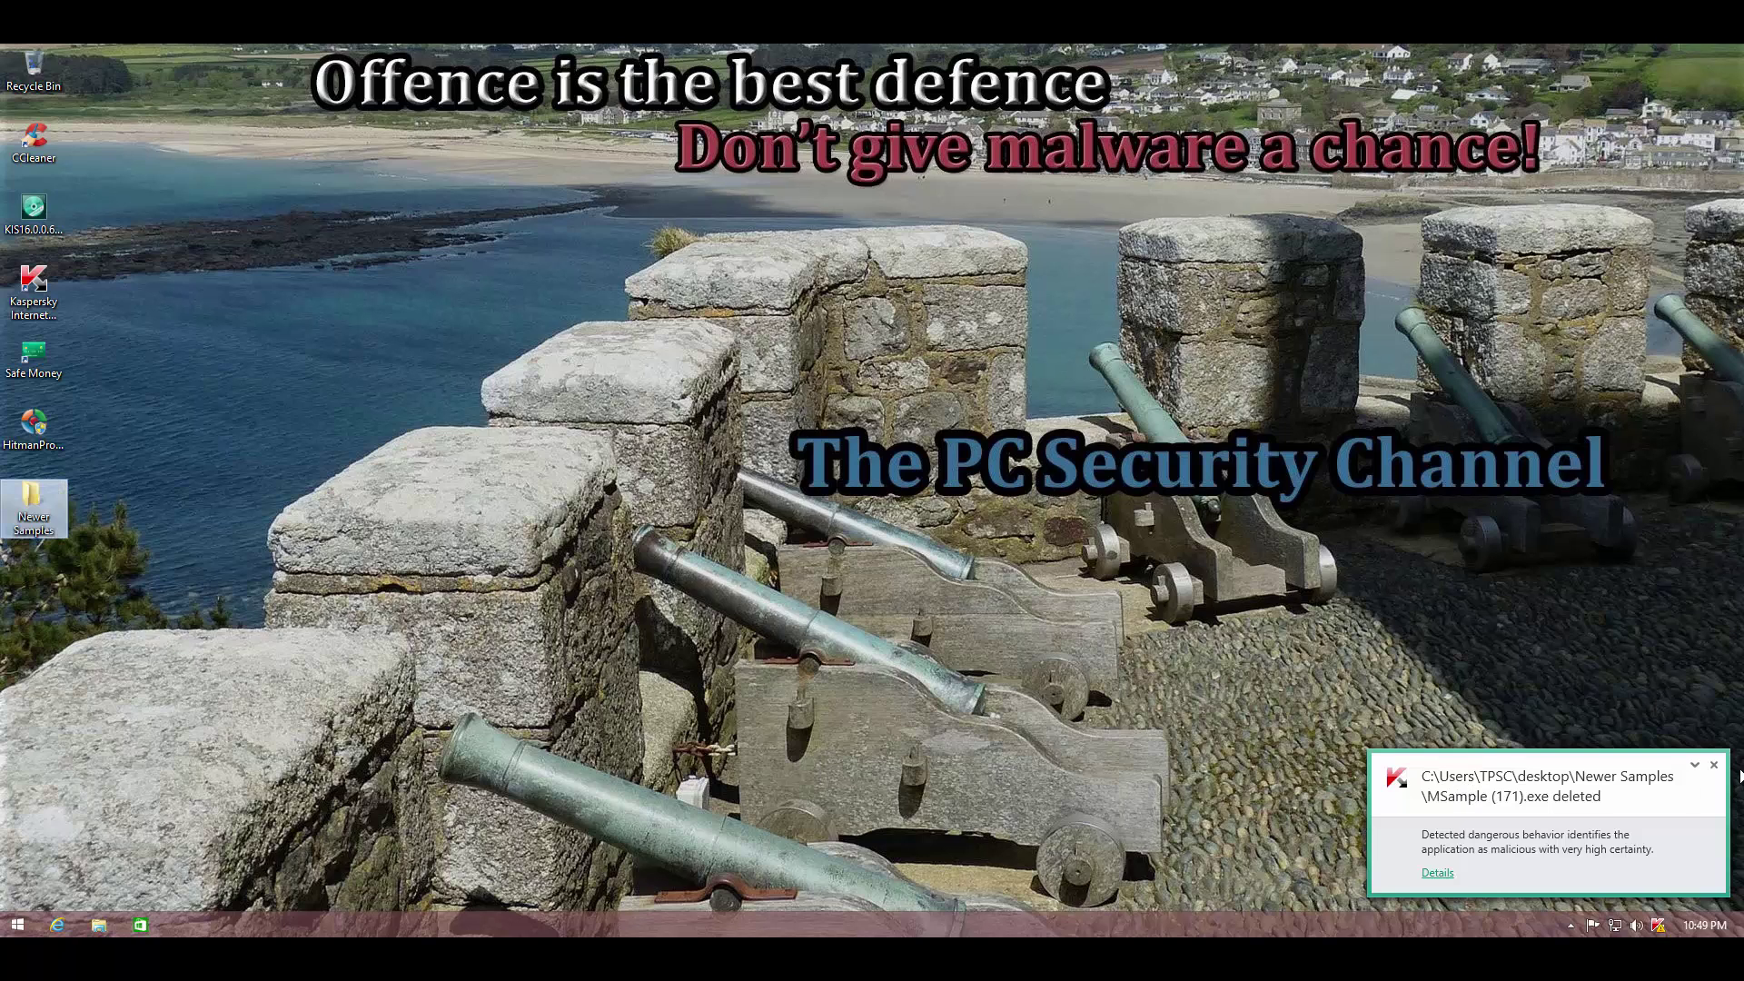
left_click(1715, 766)
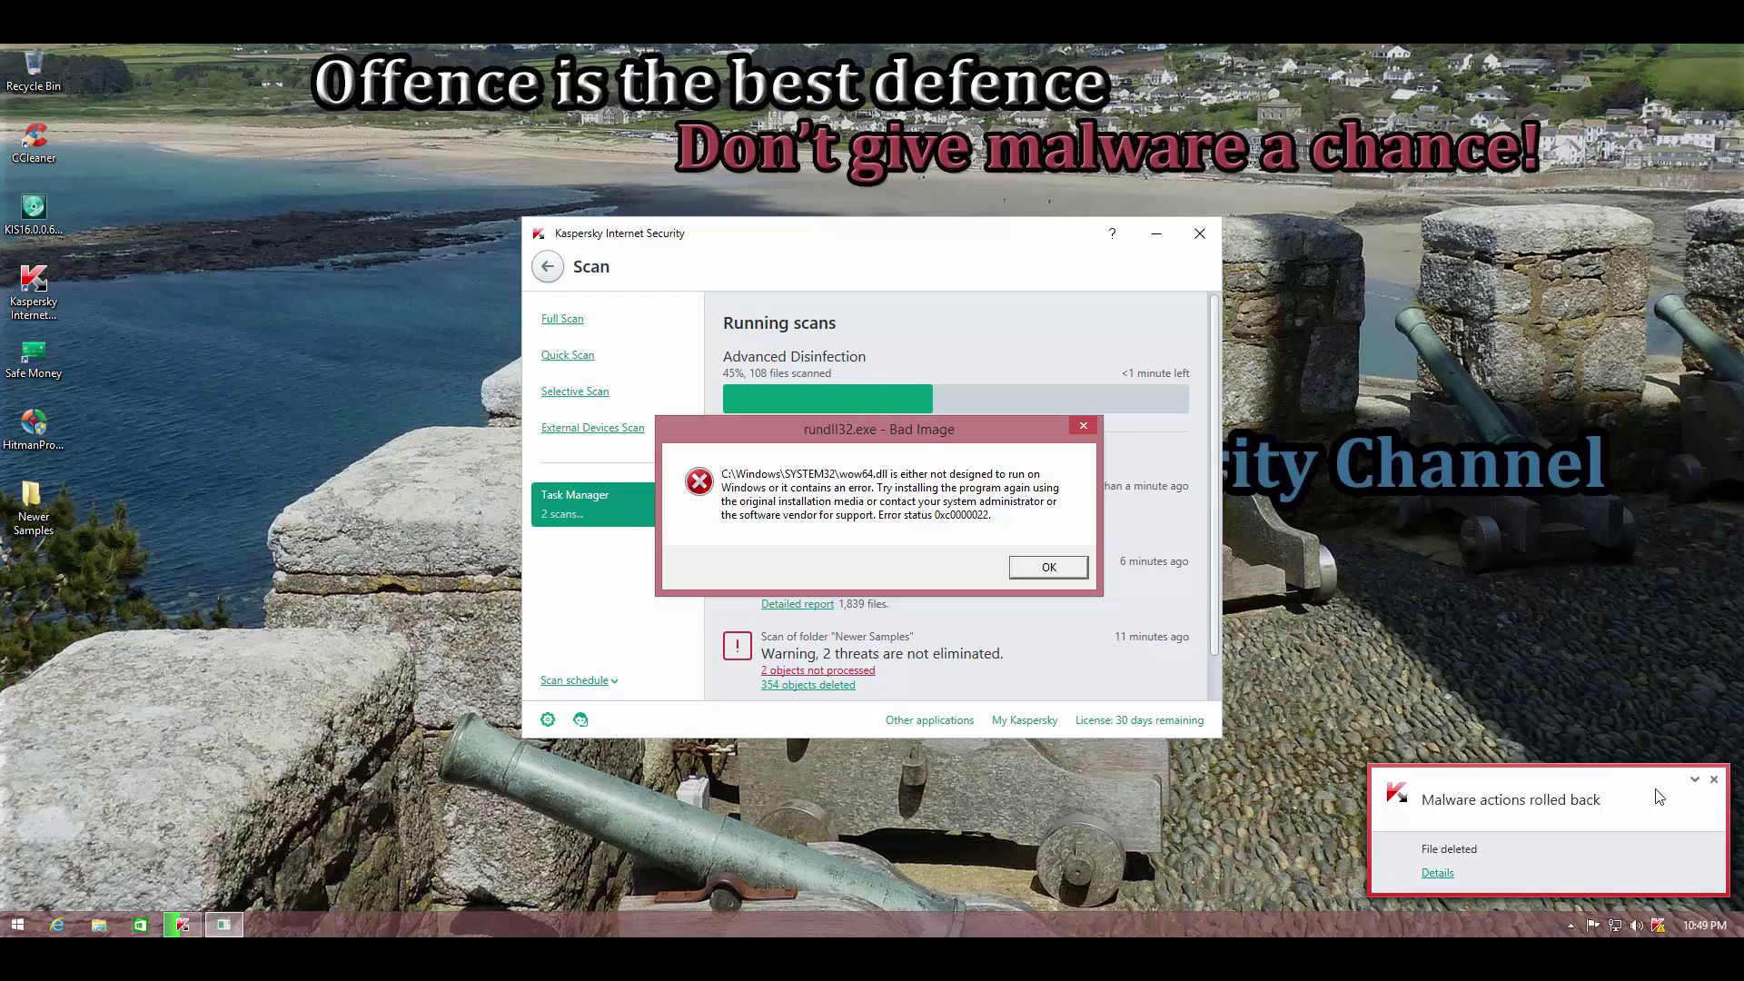
left_click(1050, 567)
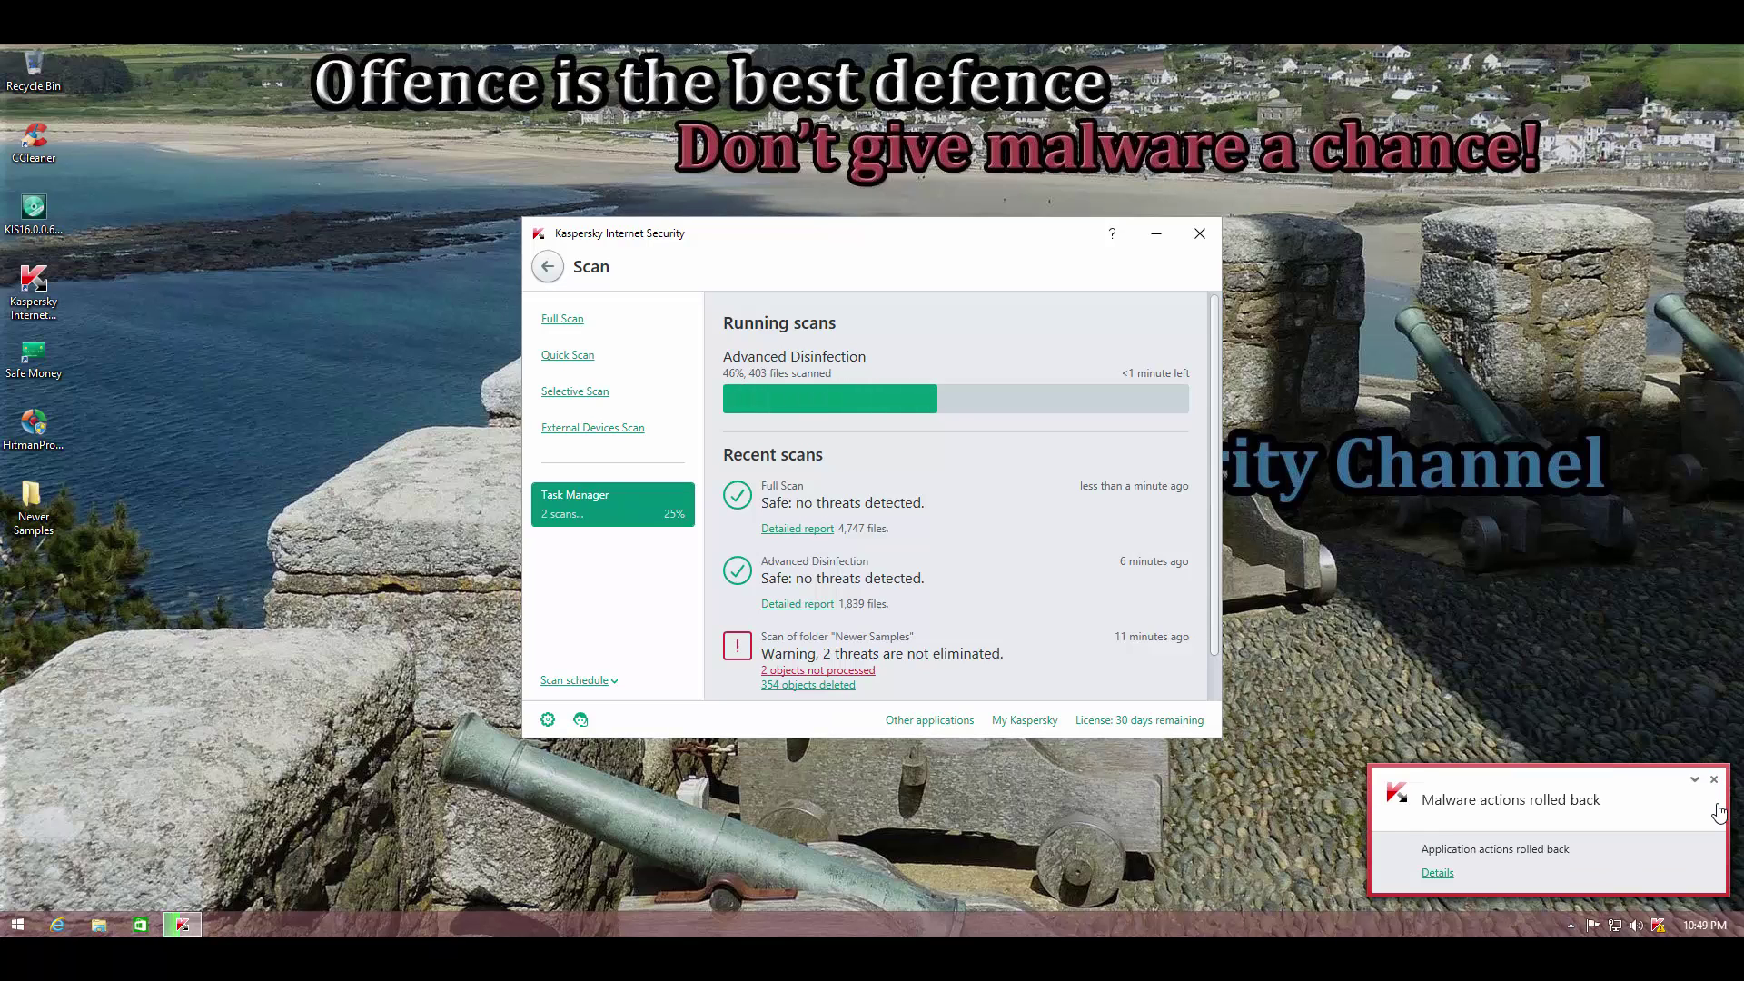
left_click(1715, 782)
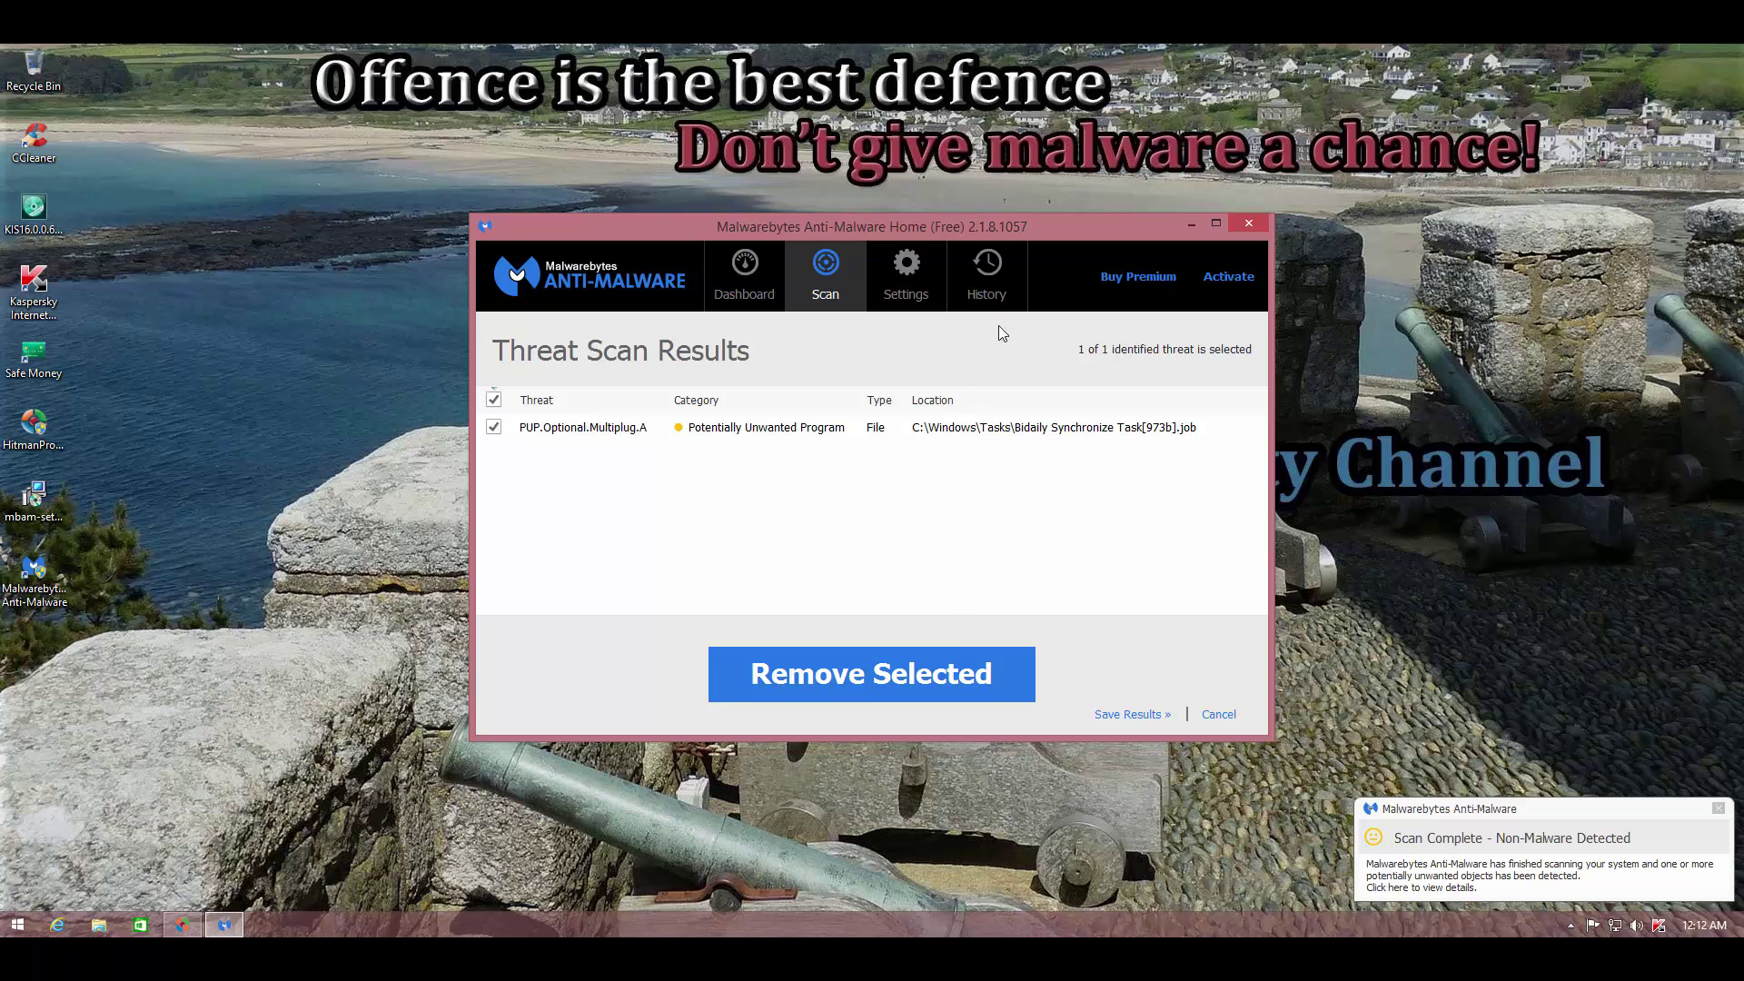
Step: Place HitmanPro's no-threat results beside Malwarebytes' PUP.Optional.Multiplug.A finding, then close HitmanPro
left_click_drag(1071, 230, 1205, 217)
left_click(182, 925)
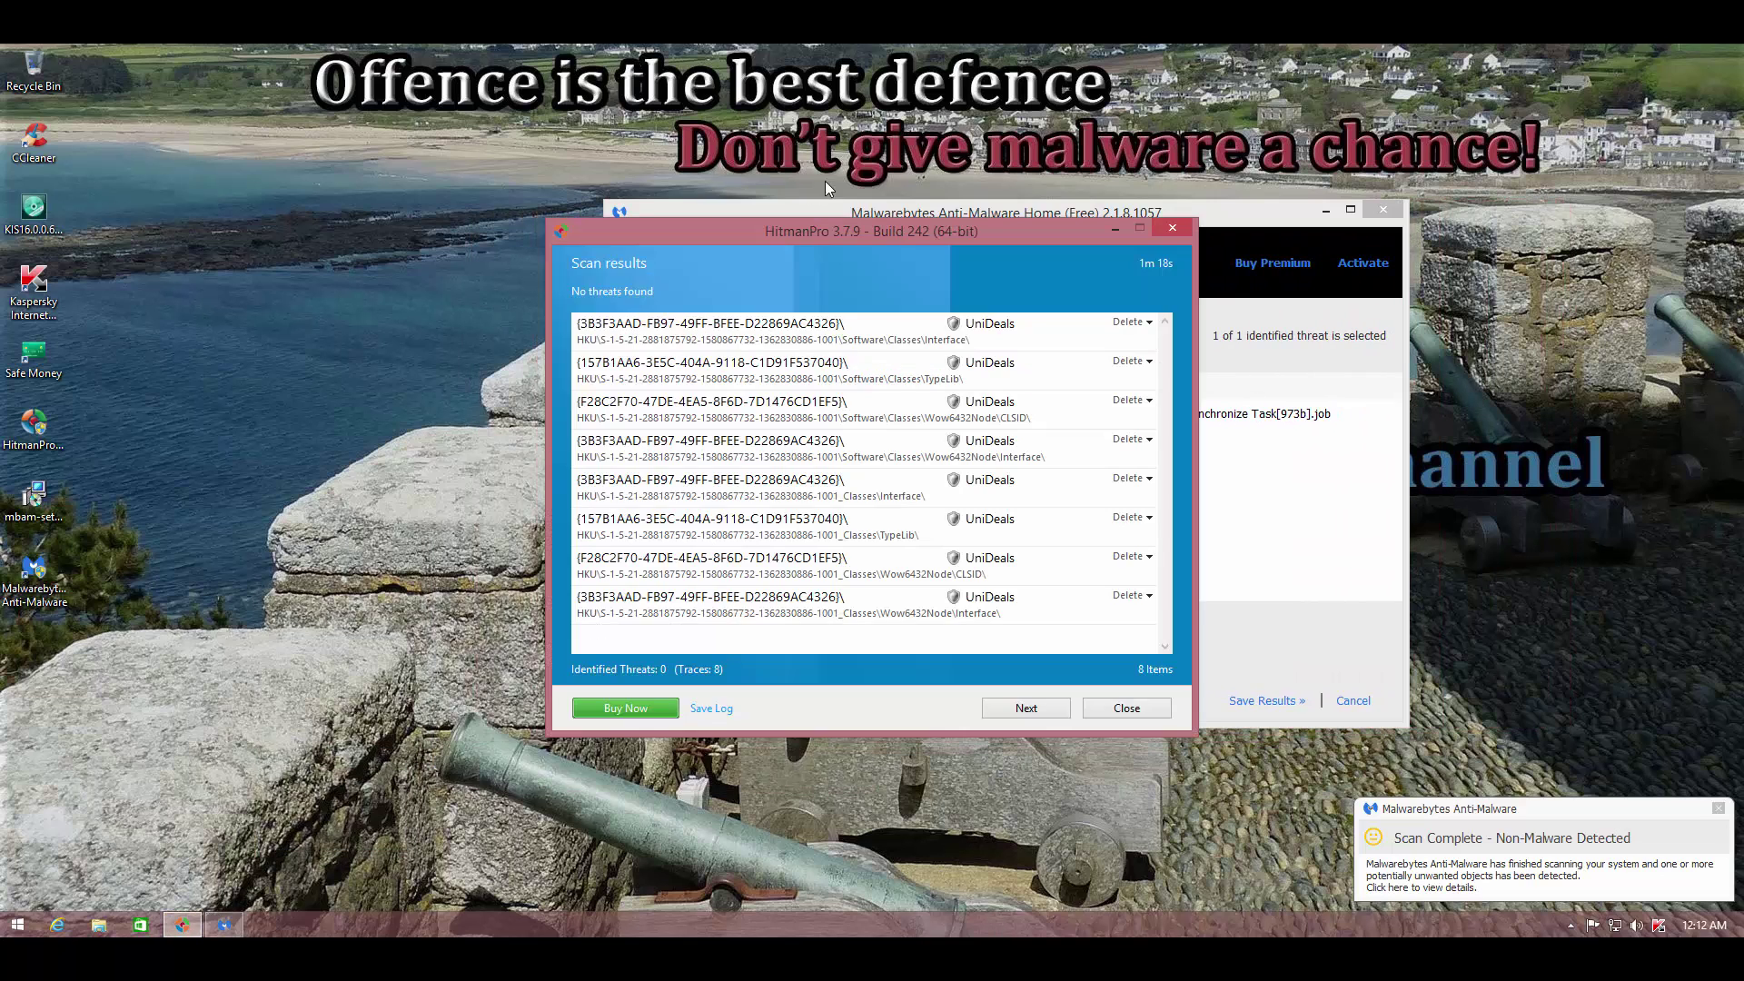
left_click_drag(830, 236, 1025, 199)
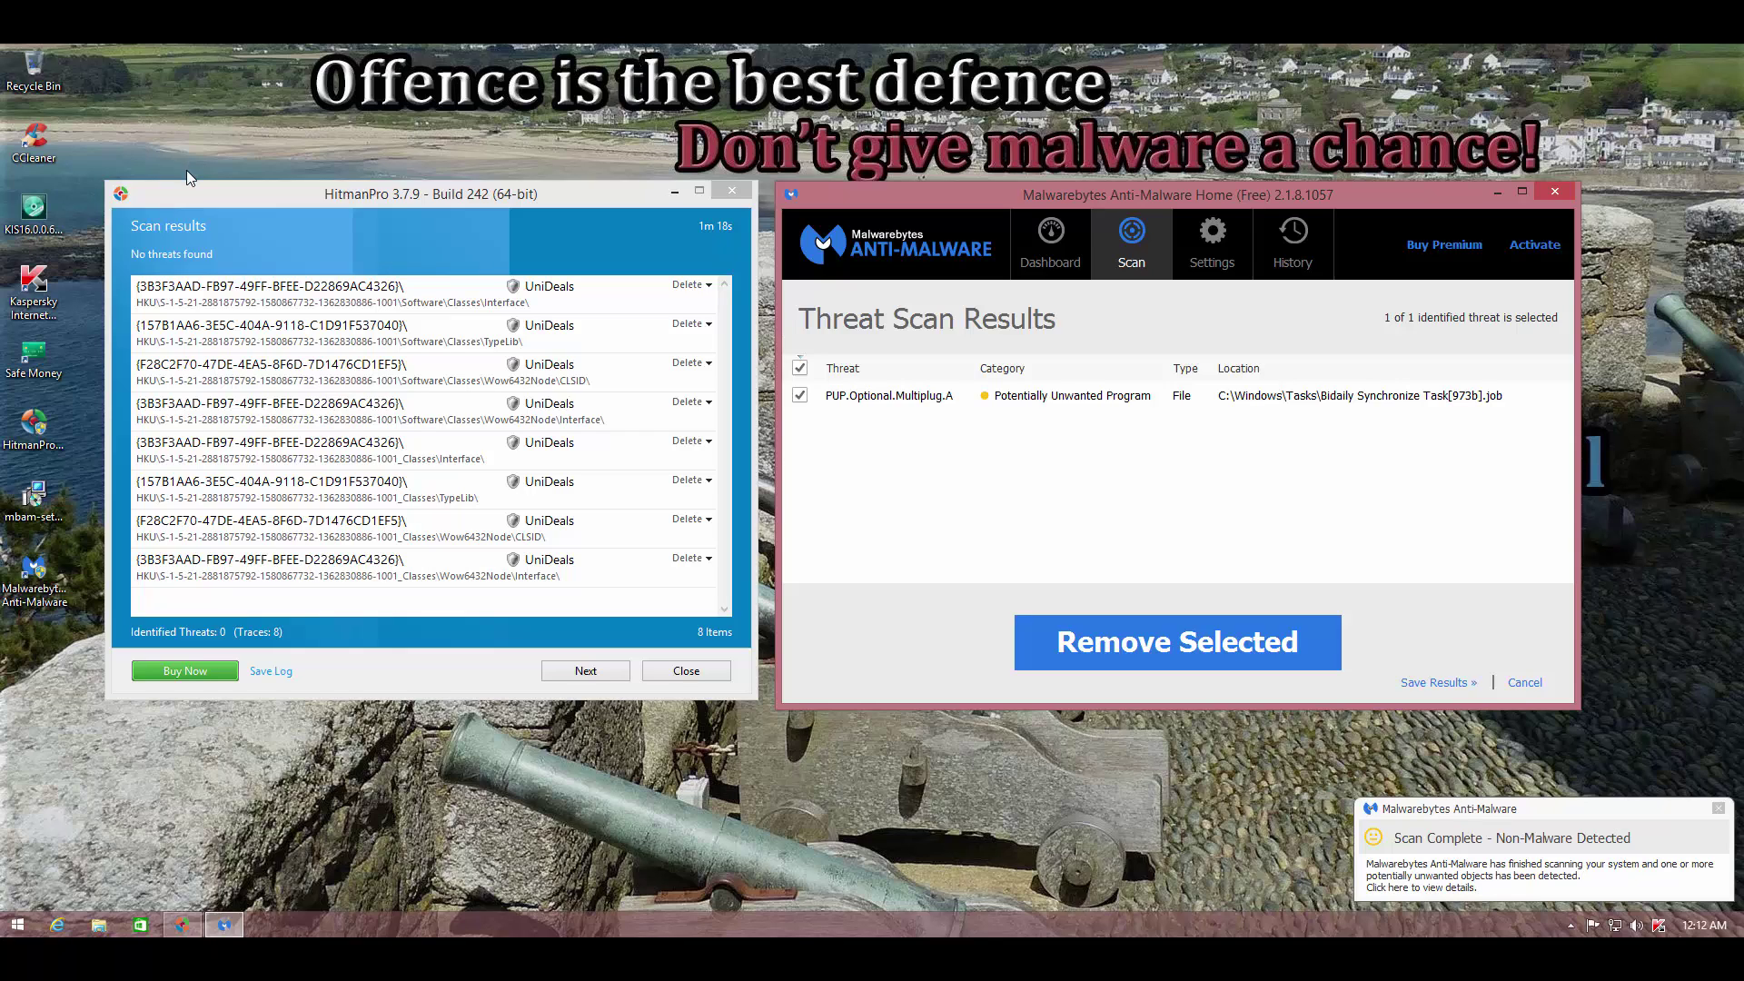
left_click(707, 674)
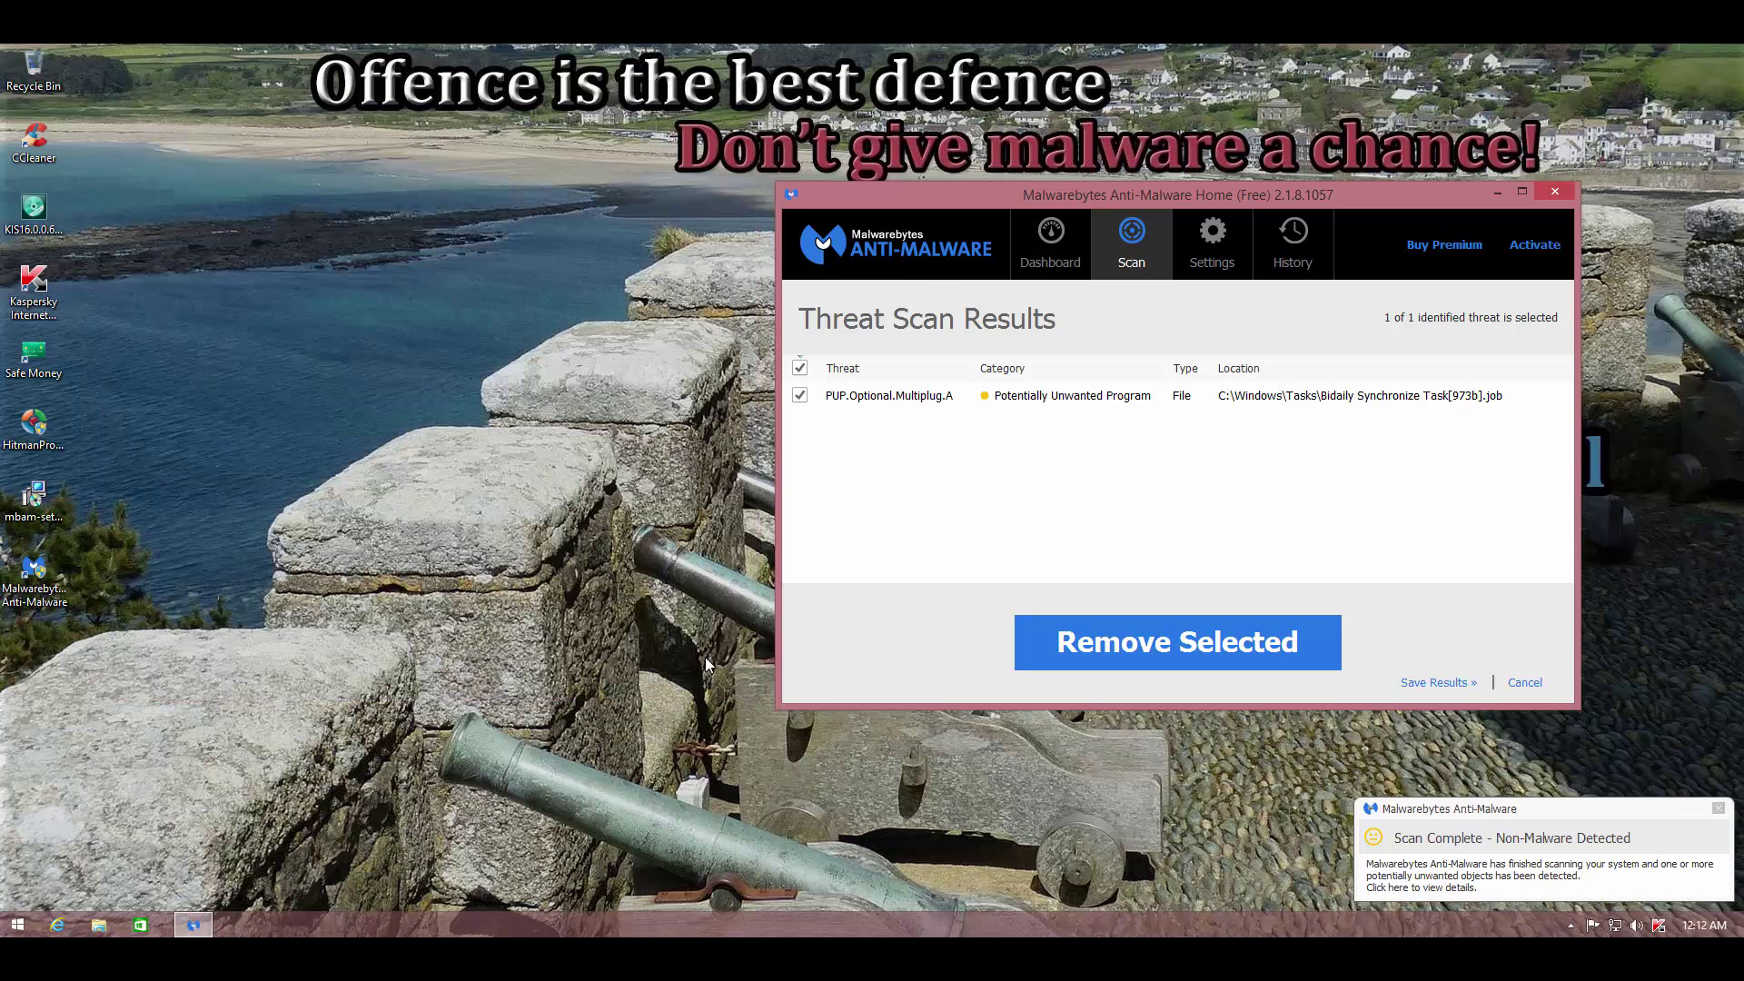
Step: Close Malwarebytes, open Kaspersky's settings, and browse the Protection components list
left_click(1554, 194)
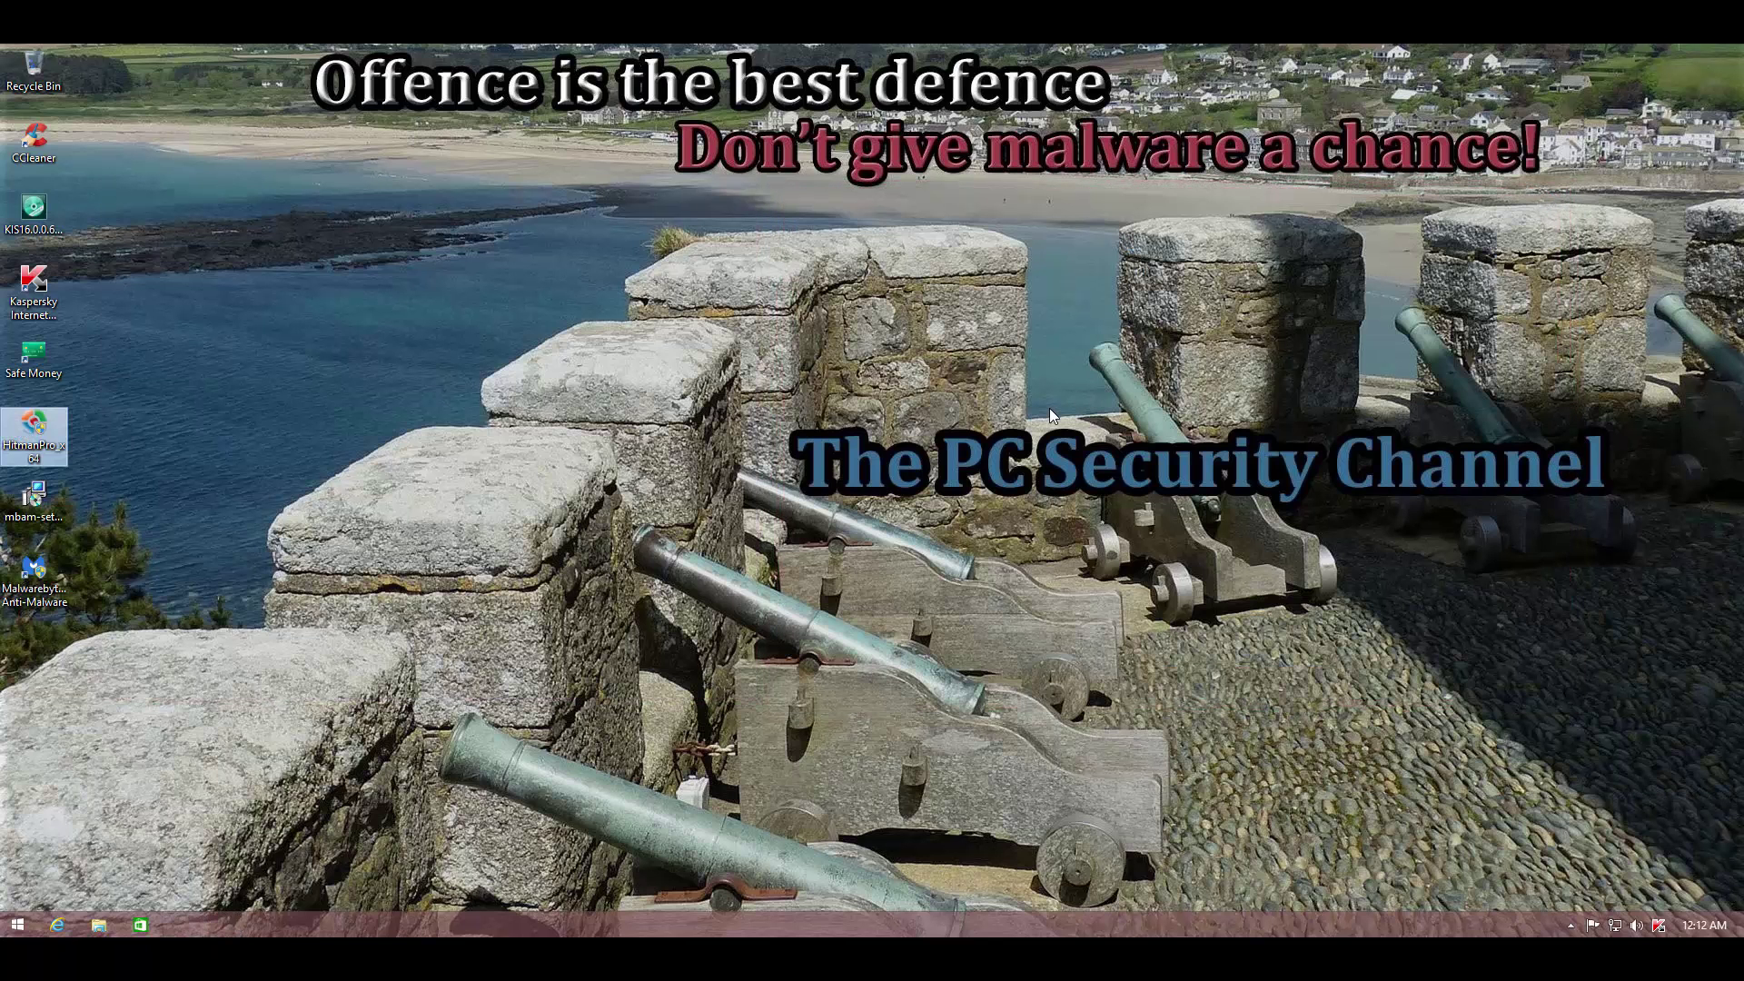
left_click(1657, 925)
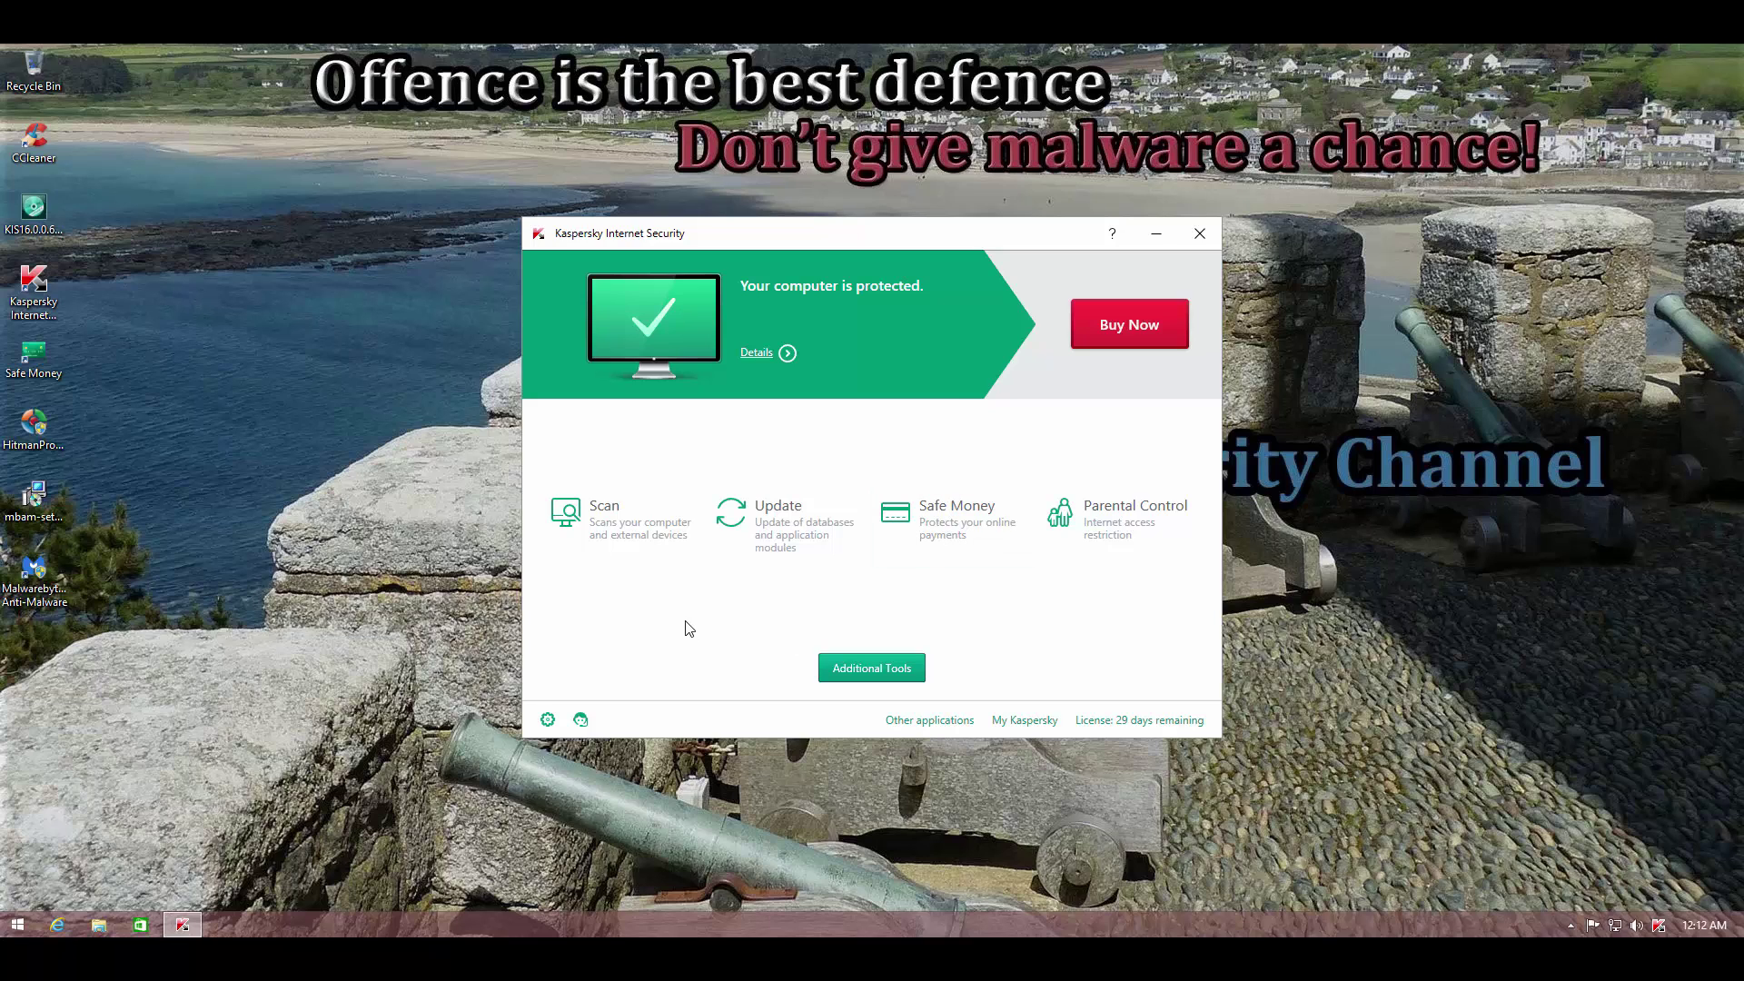
left_click(547, 721)
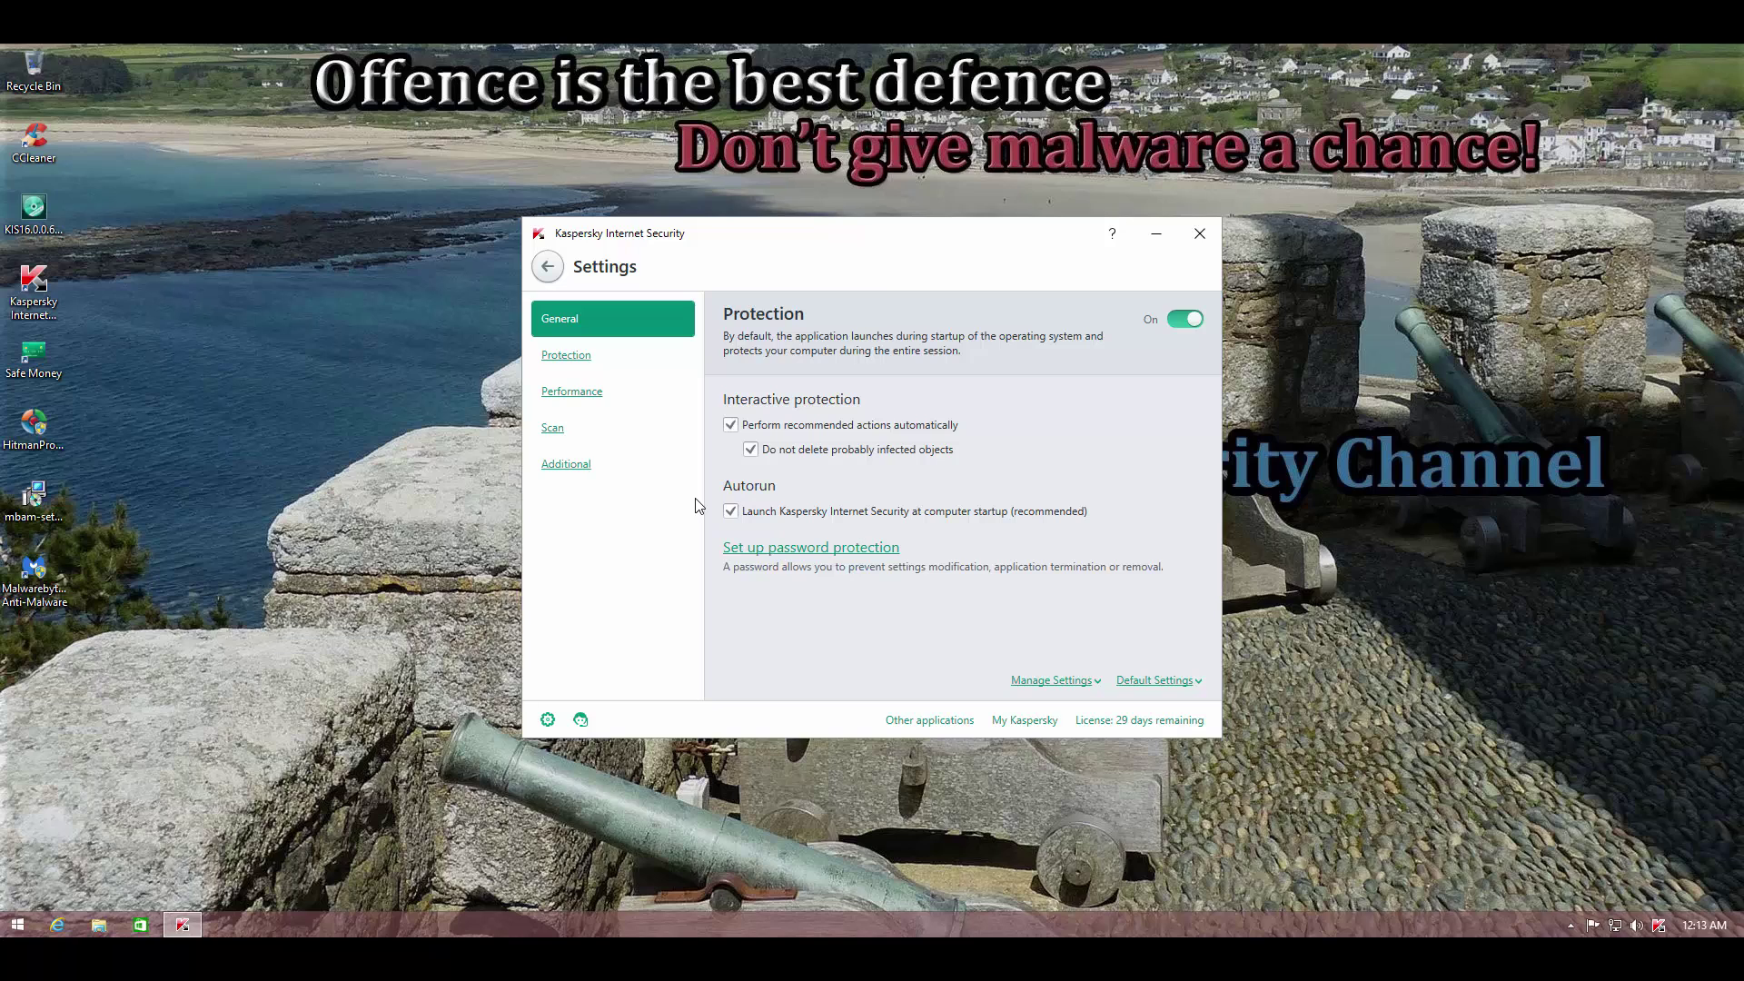
left_click(624, 354)
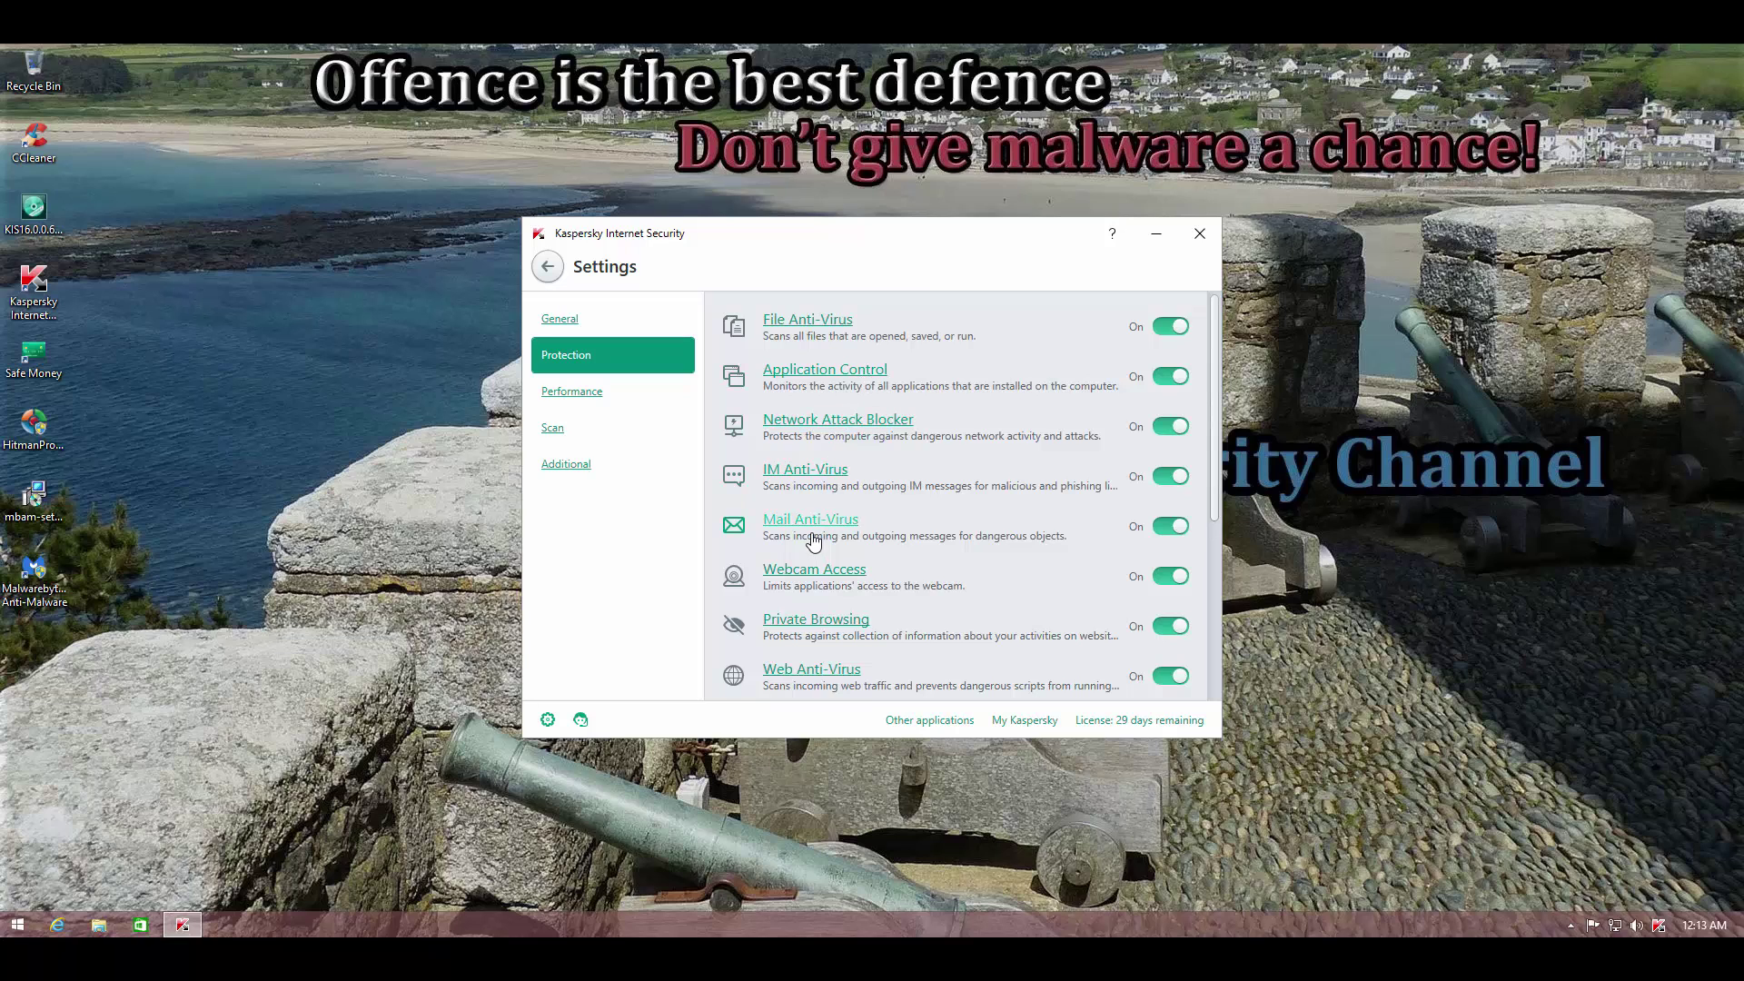
scroll(830, 619, "down", 1)
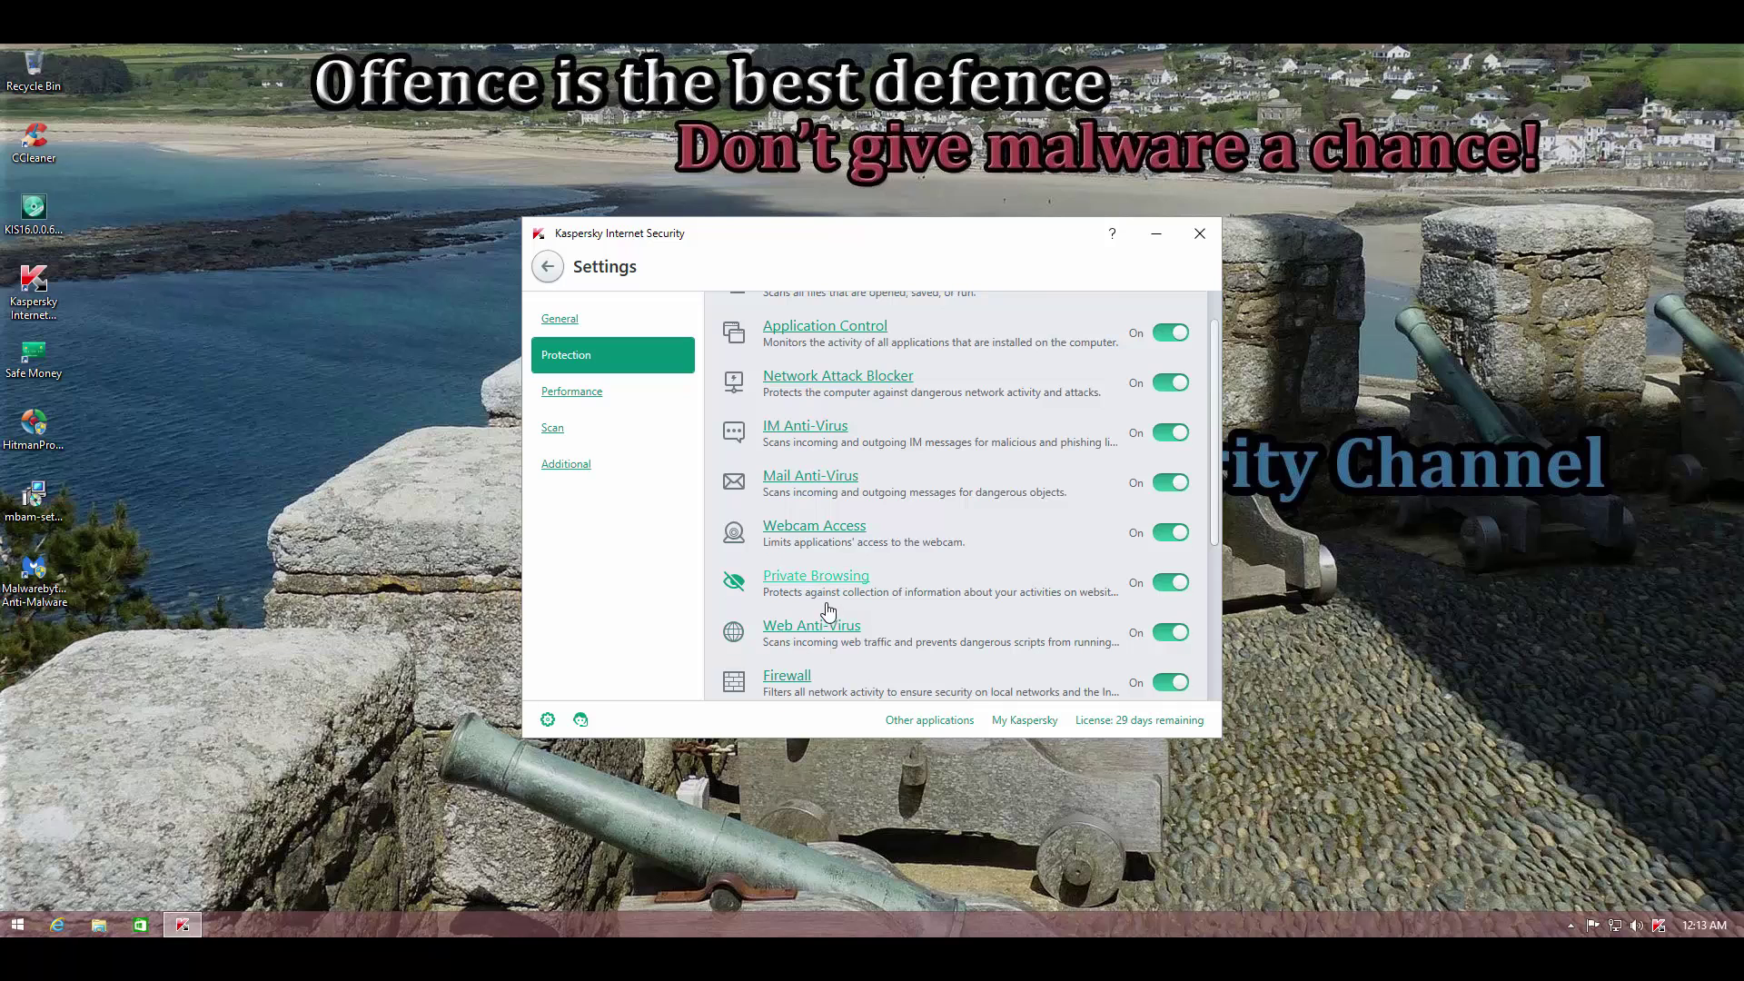
scroll(828, 616, "down", 2)
scroll(827, 604, "up", 3)
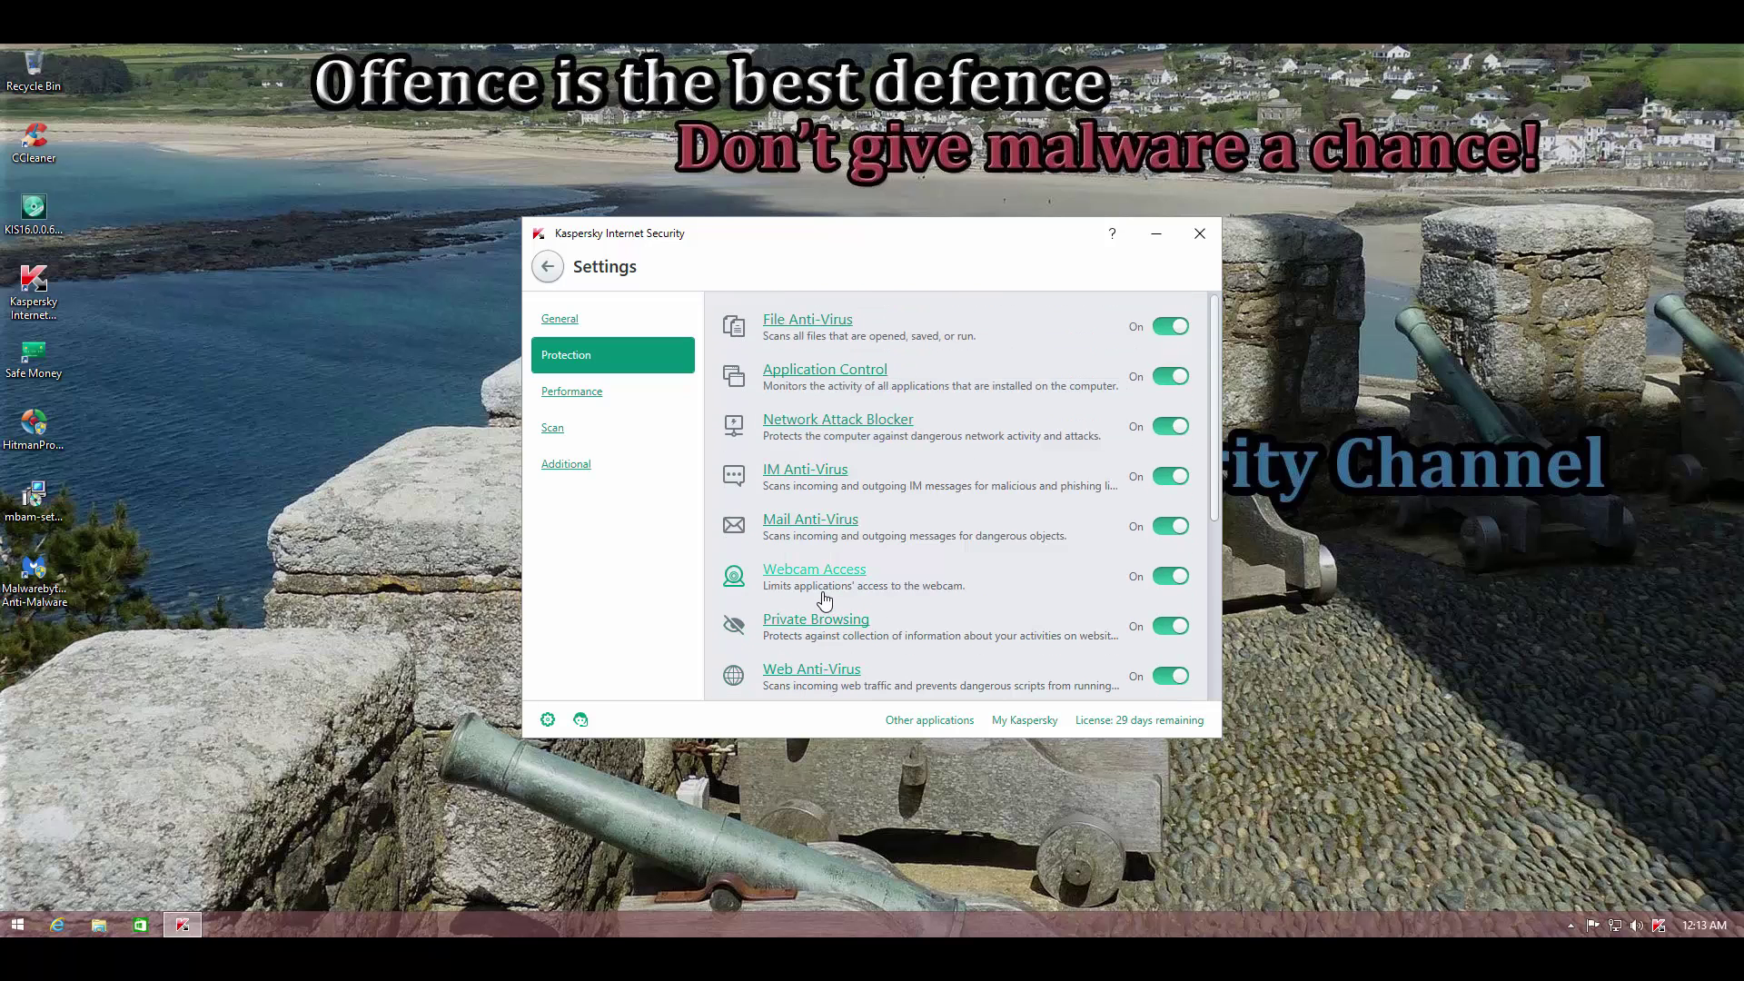